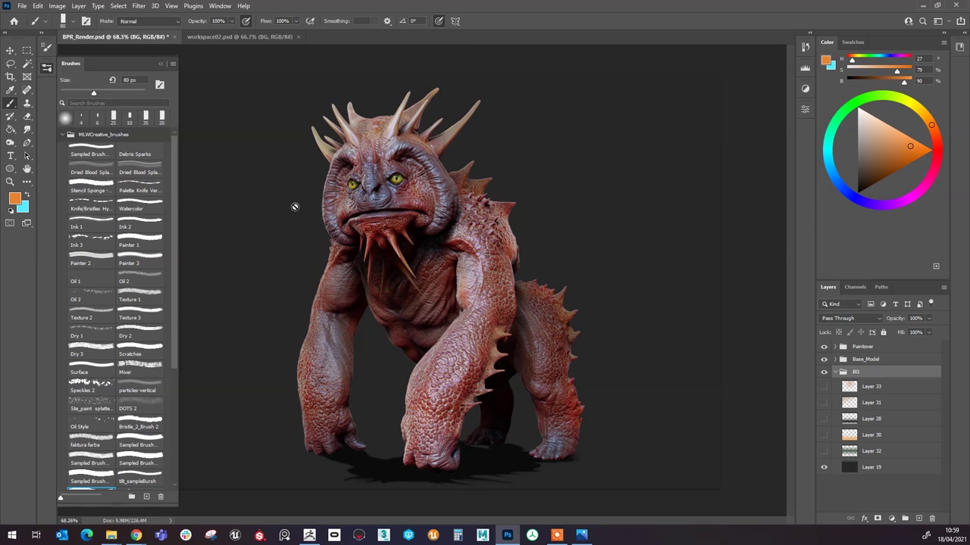
Step: Examine the creature render against its plain dark background, both up close and as a whole
scroll(396, 291, "down", 3)
scroll(396, 291, "up", 3)
scroll(565, 234, "down", 2)
scroll(519, 287, "up", 4)
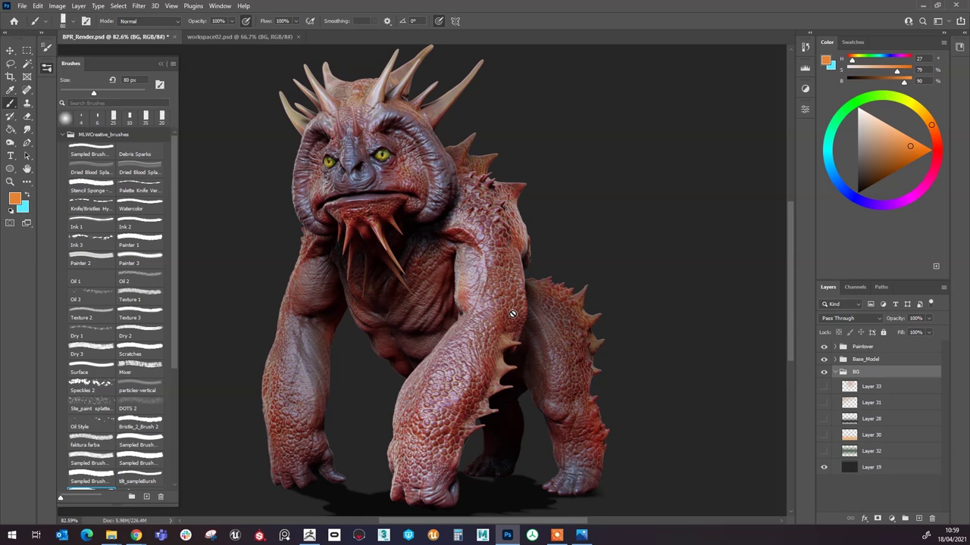
scroll(533, 292, "down", 2)
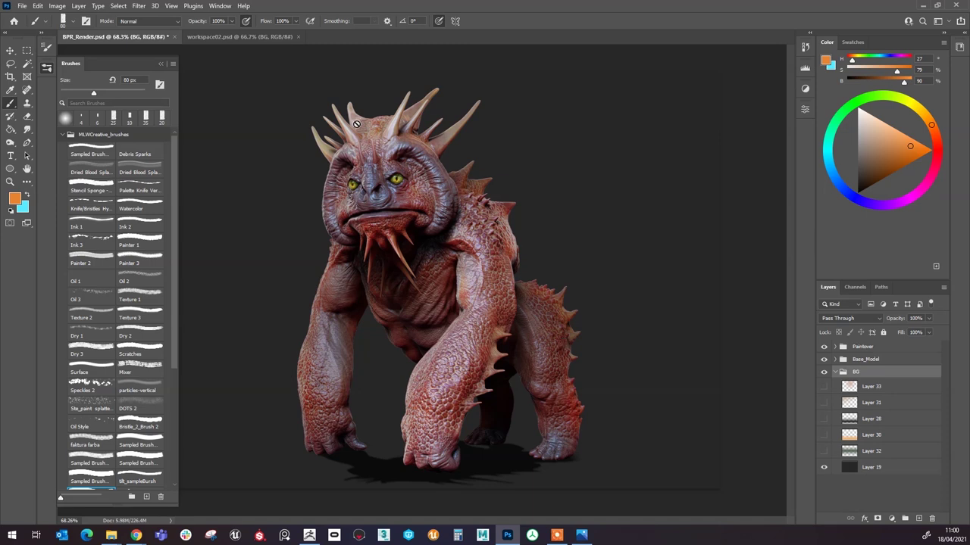
scroll(543, 136, "down", 2)
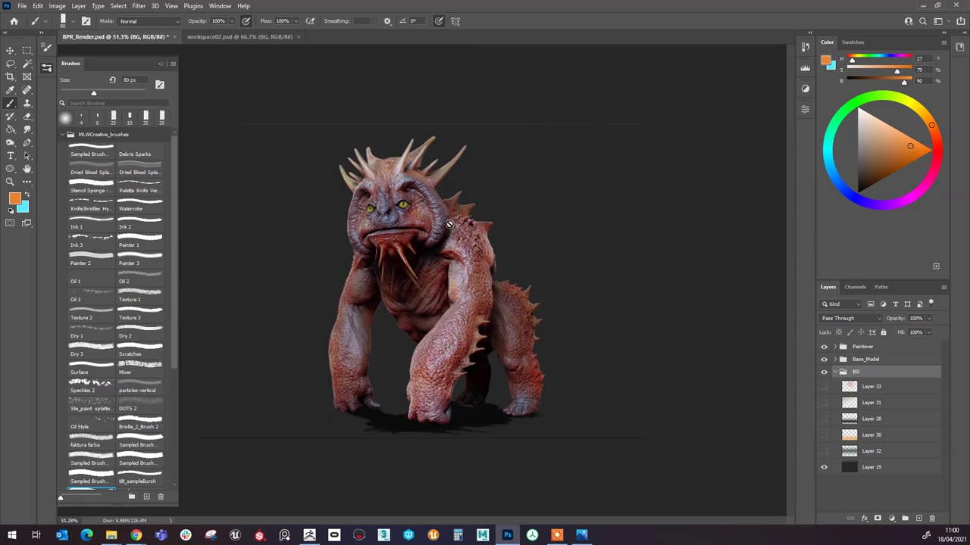
scroll(324, 218, "up", 2)
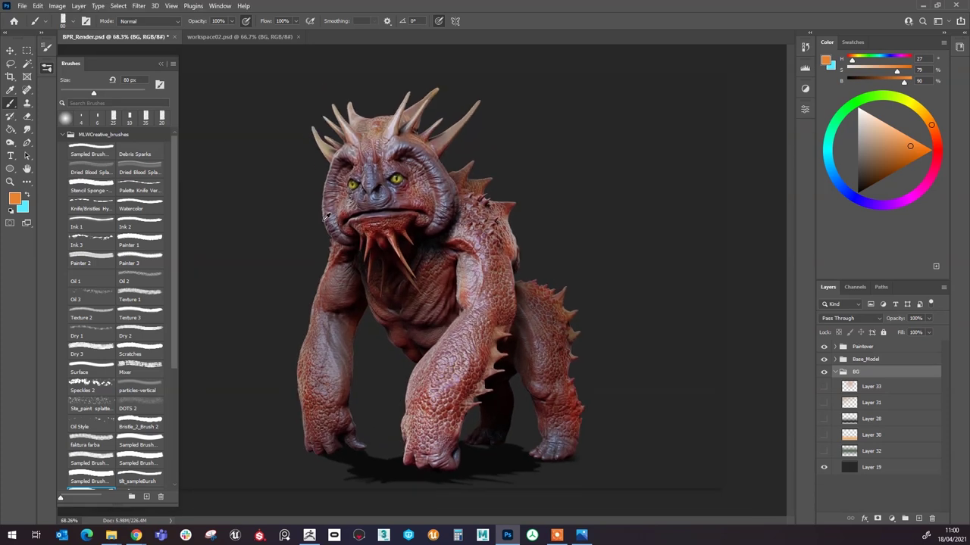
scroll(324, 217, "down", 1)
scroll(324, 217, "up", 1)
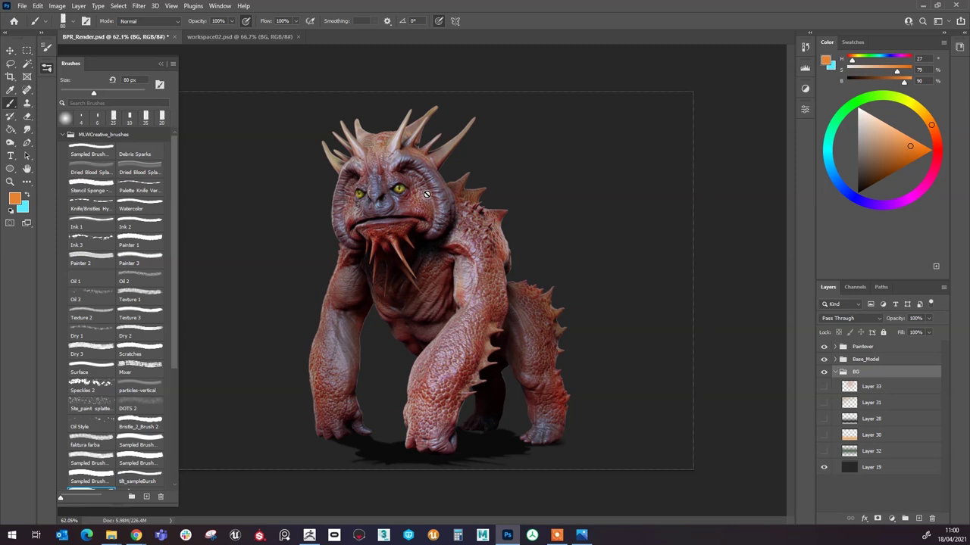
scroll(402, 195, "up", 1)
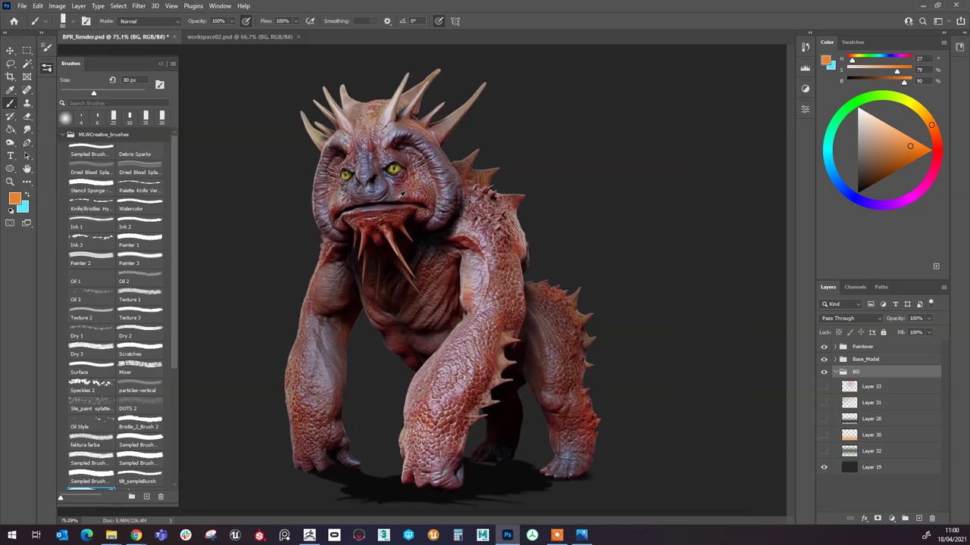
Step: Review the layers inside the Base_Model group, leaving the group collapsed
left_click(835, 359)
scroll(883, 369, "down", 4)
scroll(885, 369, "down", 8)
scroll(886, 370, "up", 6)
scroll(883, 369, "down", 5)
scroll(887, 401, "up", 6)
scroll(895, 423, "up", 5)
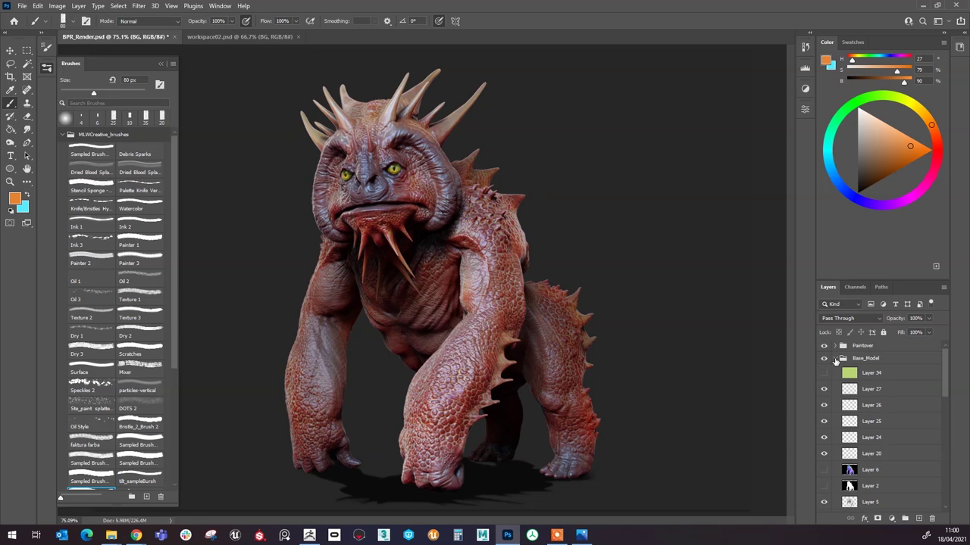
left_click(834, 359)
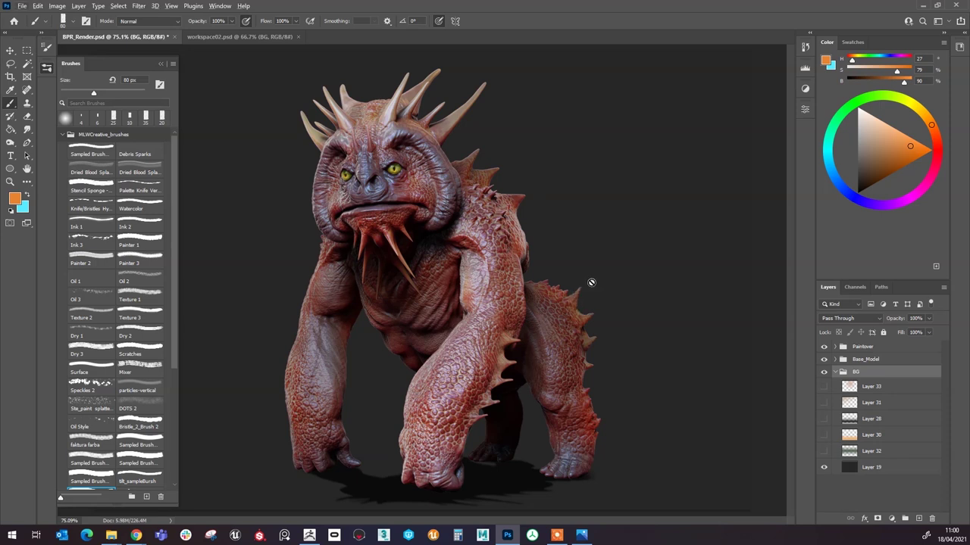
Step: Switch from the Brush to the Gradient tool
scroll(596, 336, "down", 3)
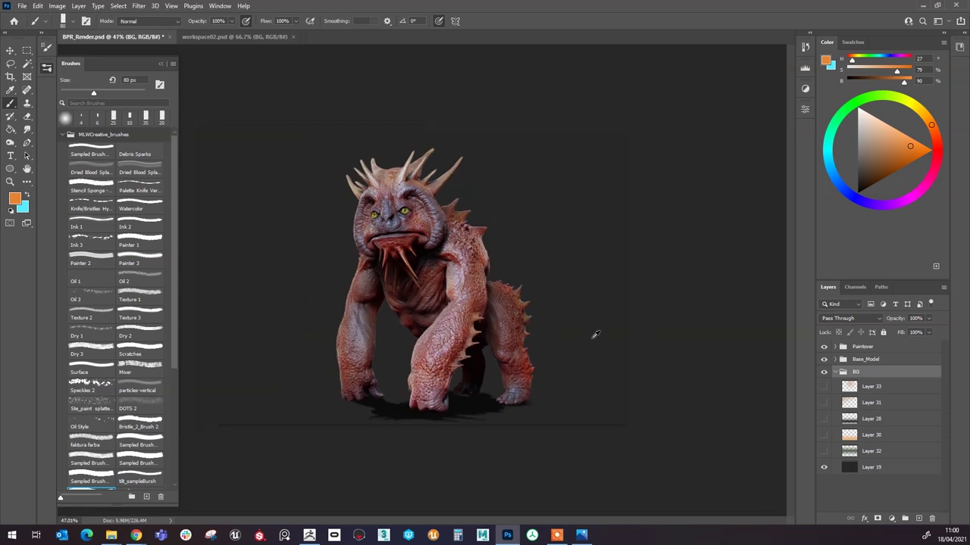
scroll(536, 313, "up", 2)
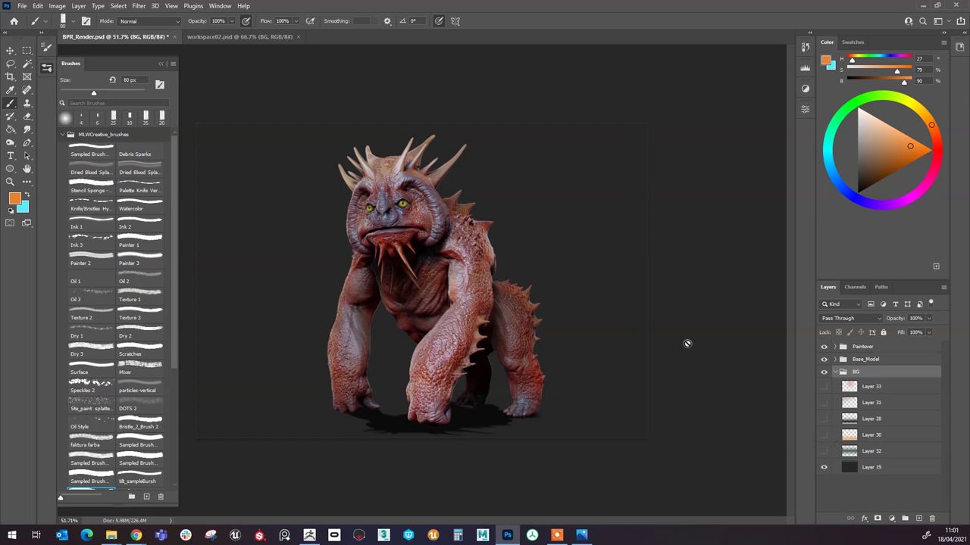
left_click(11, 130)
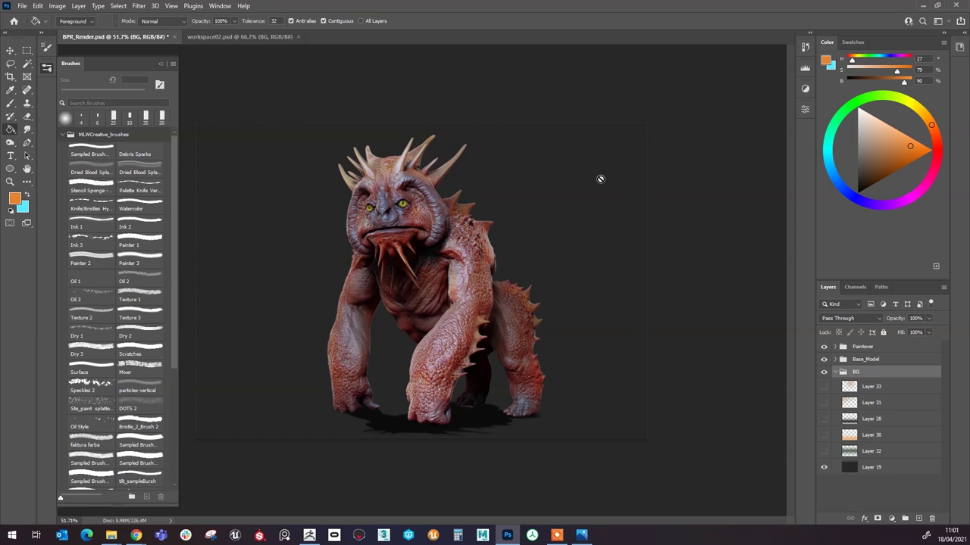
right_click(12, 132)
left_click(48, 130)
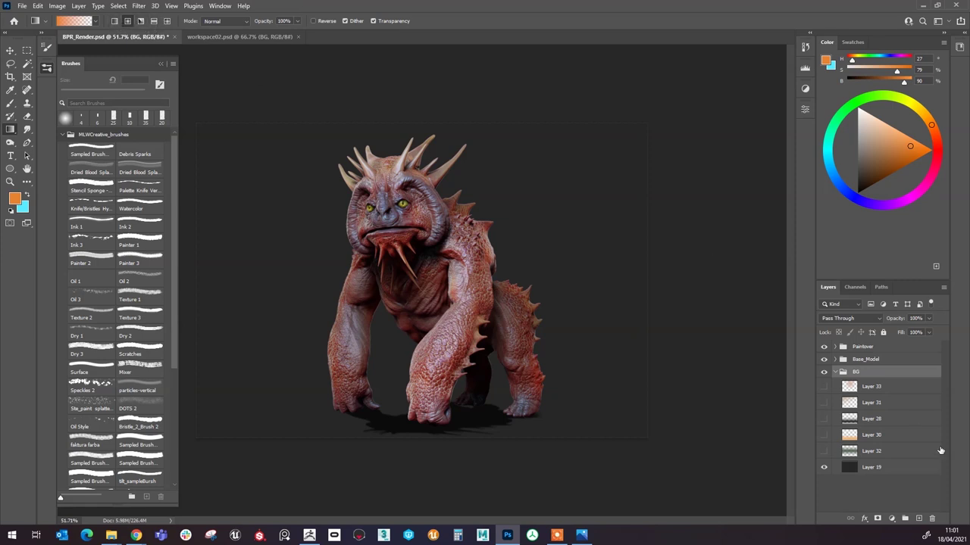
Step: Make Layer 32, Layer 30, Layer 28, Layer 31 and Layer 33 in the BG group visible
left_click(823, 451)
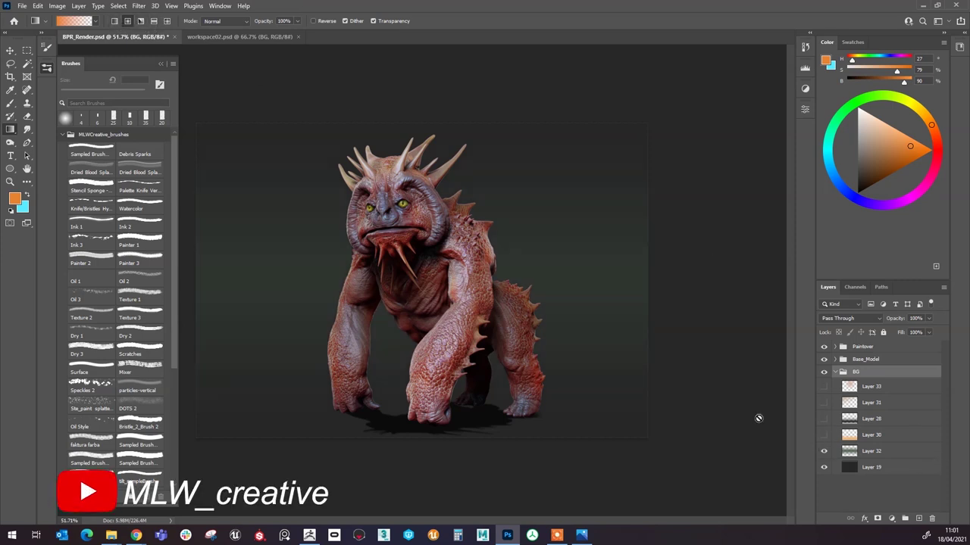
left_click(824, 435)
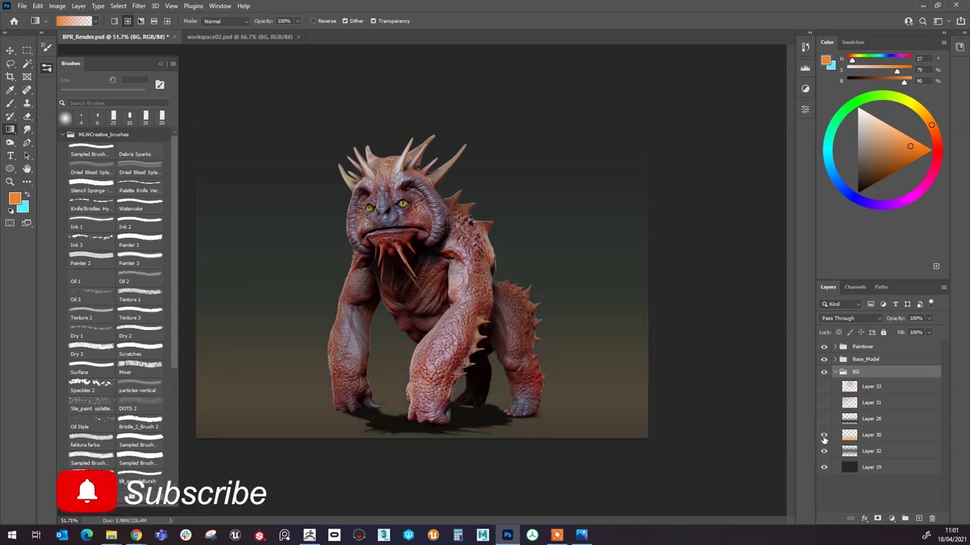
left_click(823, 419)
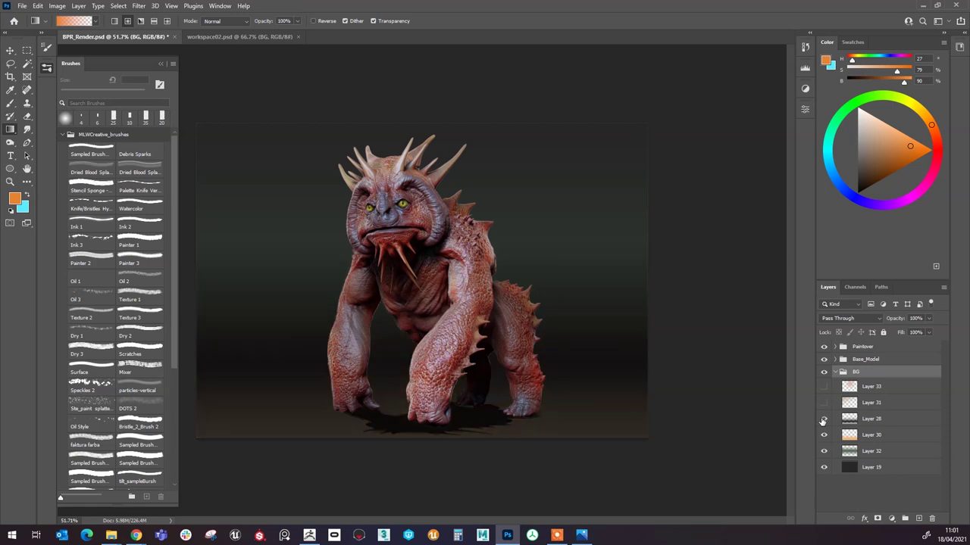
left_click(823, 403)
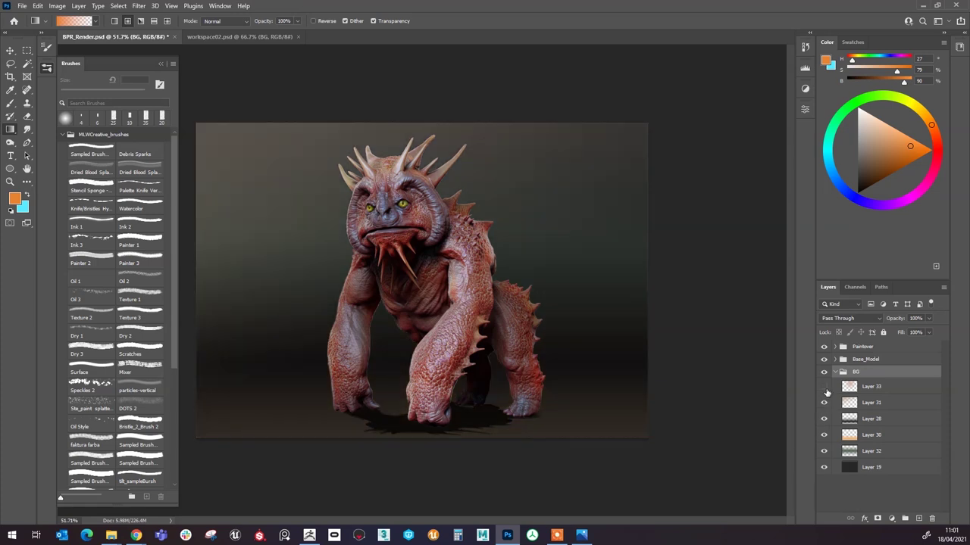
left_click(824, 386)
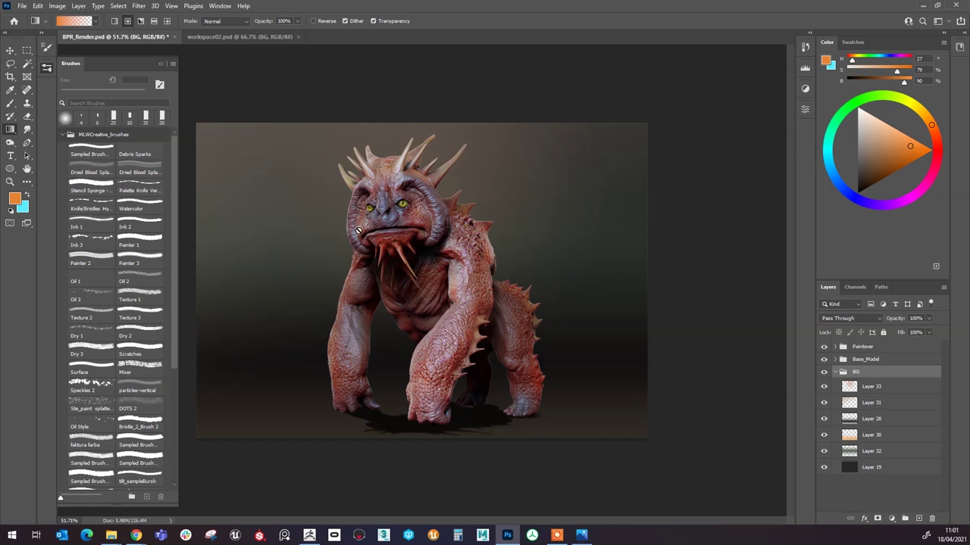
Step: Add a new empty layer above Layer 33 in the BG group
scroll(314, 275, "up", 2)
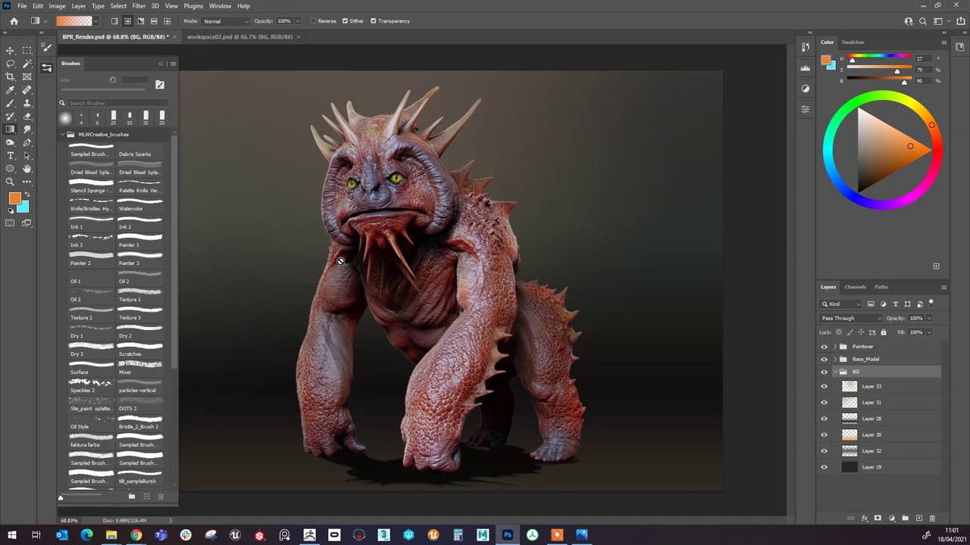
scroll(209, 248, "down", 2)
scroll(285, 271, "up", 1)
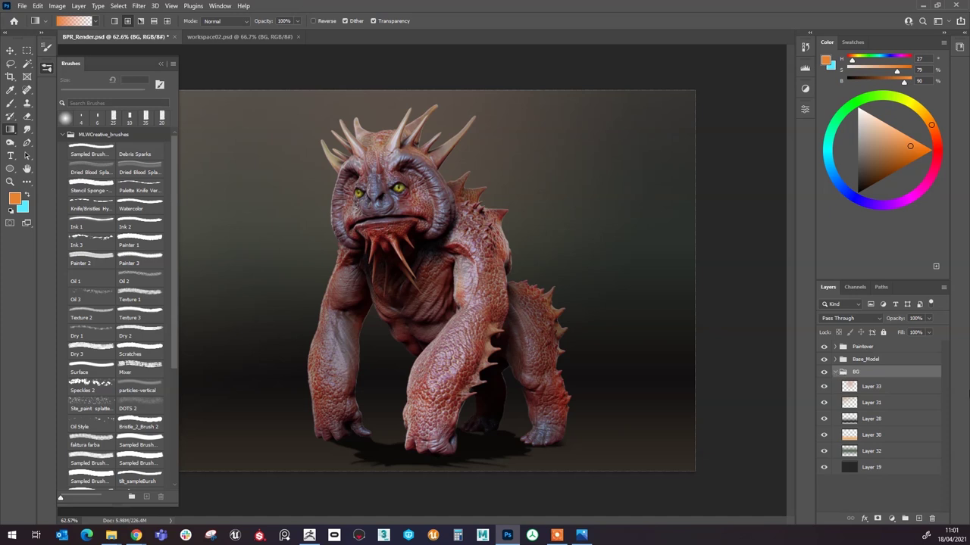
left_click(900, 388)
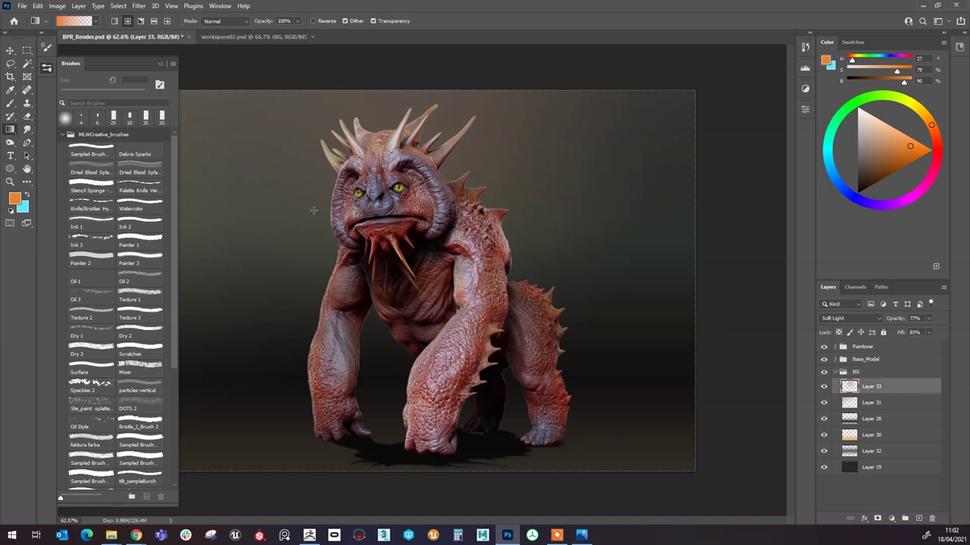
left_click(920, 518)
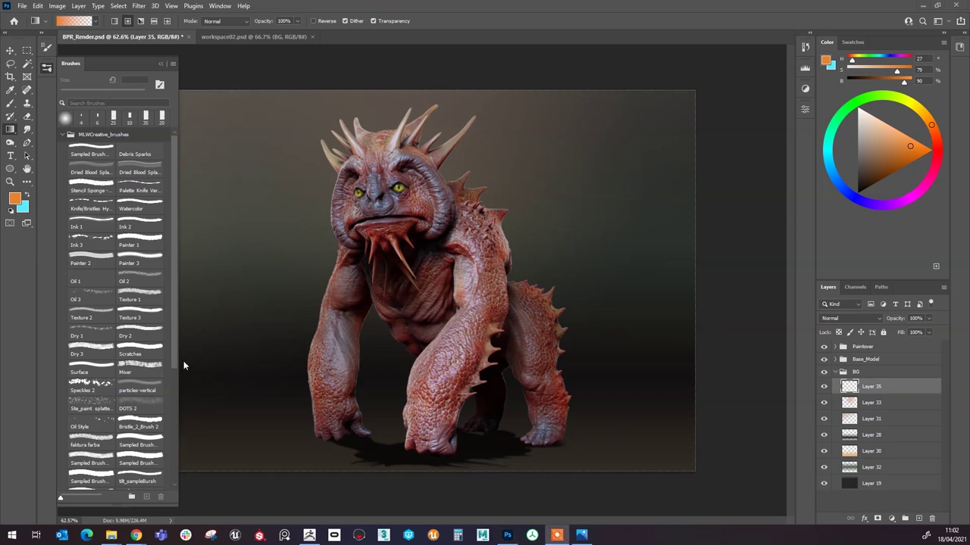
Step: Choose the sampled brush preset just below the one beside tilt_sampleBursh and enlarge it to 300 px
left_click_drag(175, 361, 172, 390)
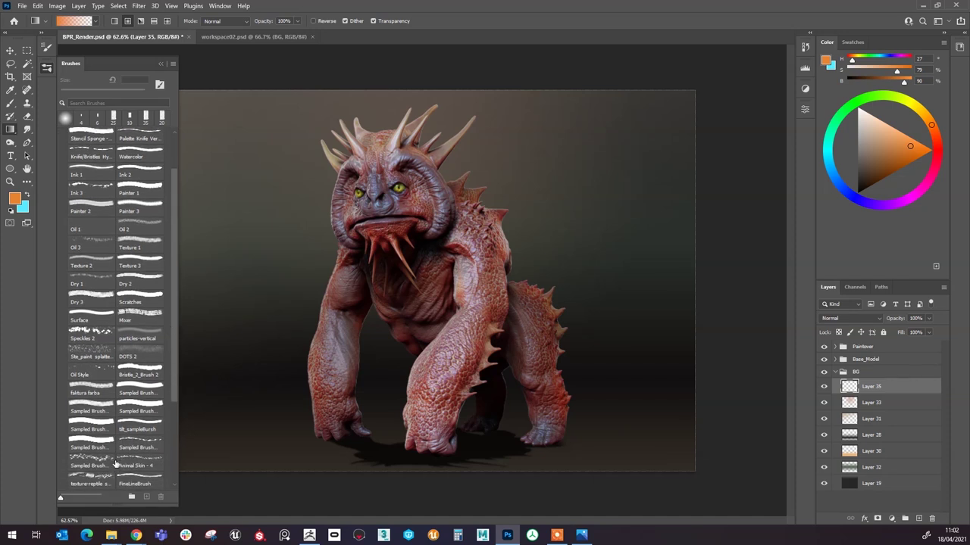
left_click(88, 448)
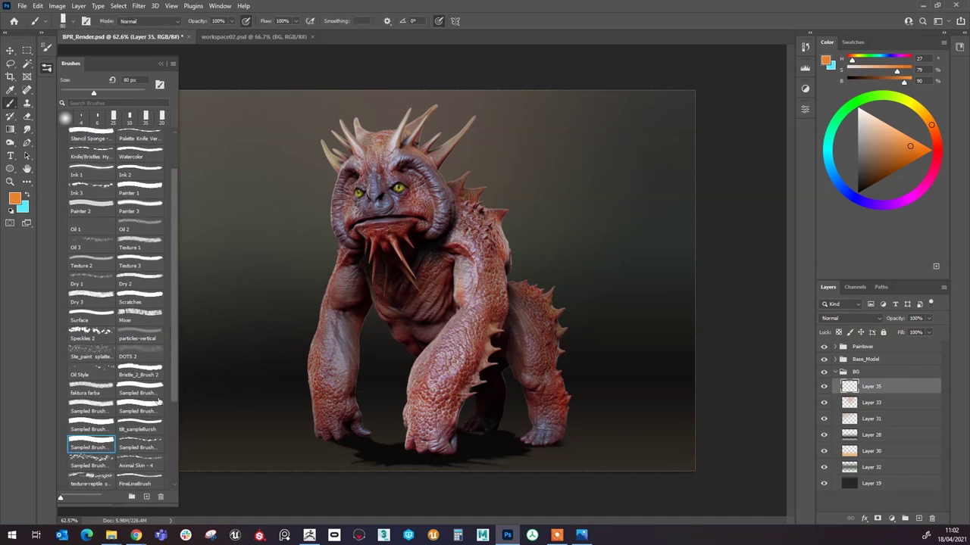
left_click_drag(172, 391, 173, 425)
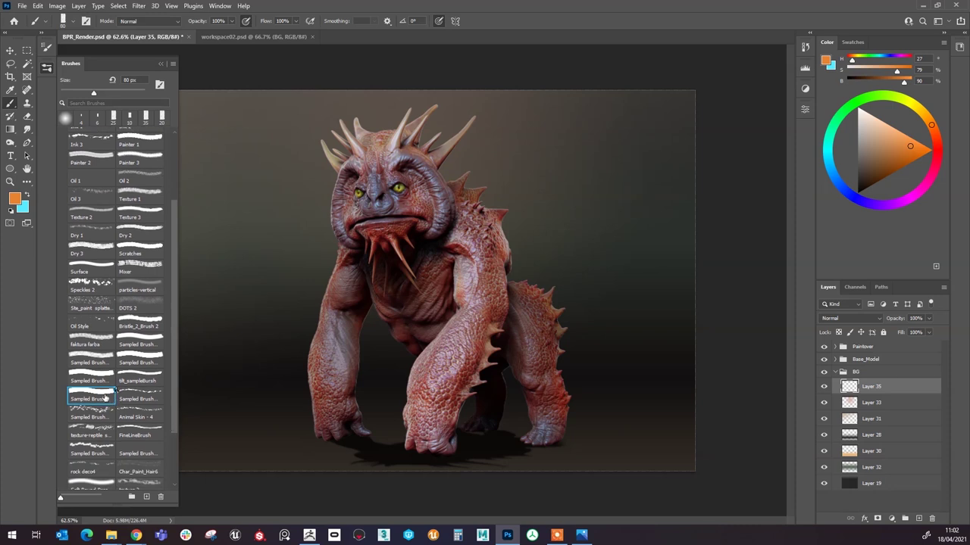
key("bracketright")
key("bracketright")
key("bracketright")
key("bracketright")
key("bracketright")
key("bracketright")
key("bracketright")
key("bracketright")
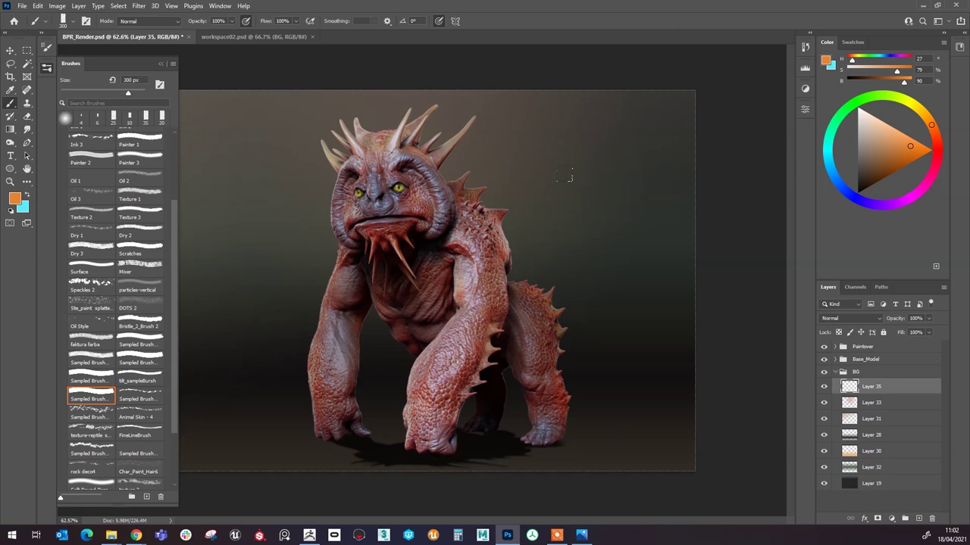
Step: Paint soft, cloudy strokes on the new layer in the backdrop right of the creature's head, using colours sampled from the surrounding background
left_click(593, 194, "alt")
left_click_drag(536, 152, 556, 106)
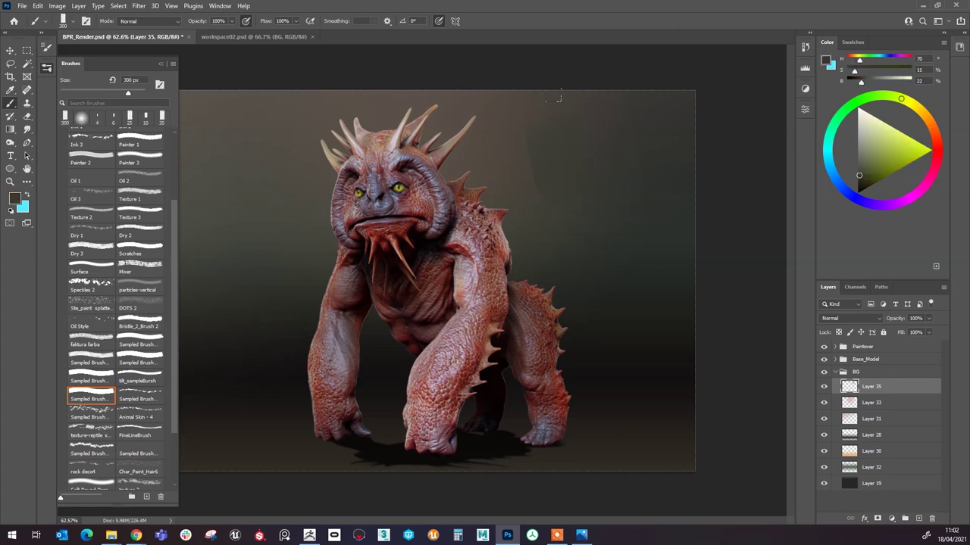
left_click(509, 157, "alt")
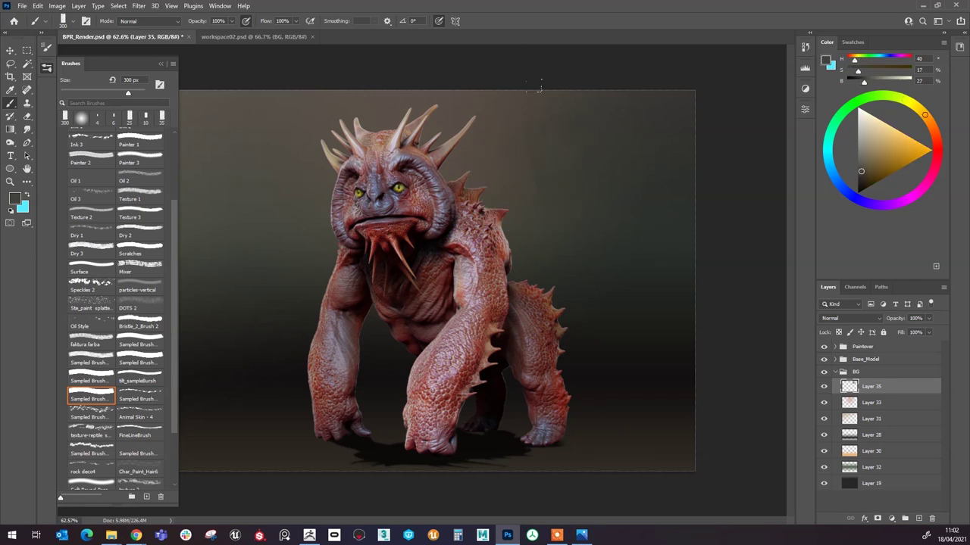
left_click(577, 262, "alt")
left_click_drag(555, 166, 569, 226)
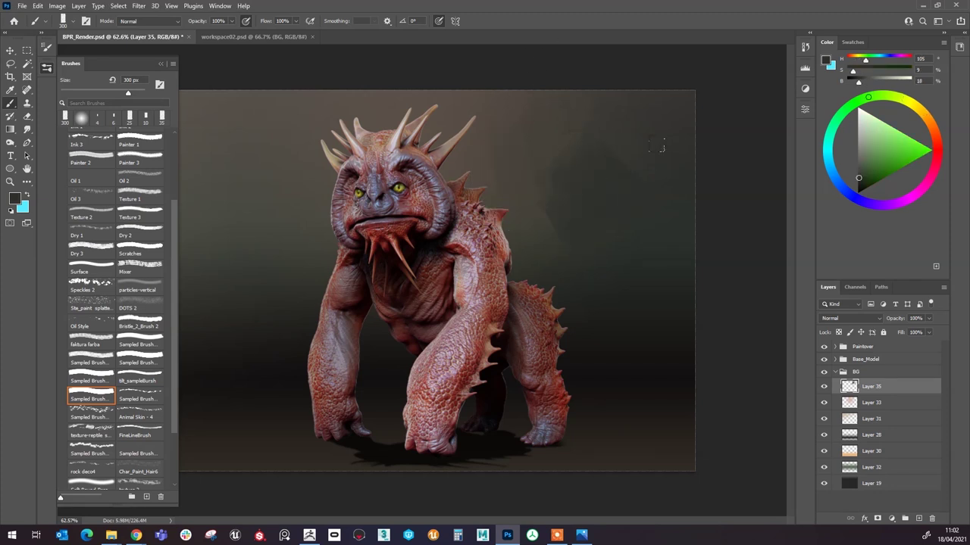
left_click(642, 275, "alt")
left_click(544, 202, "alt")
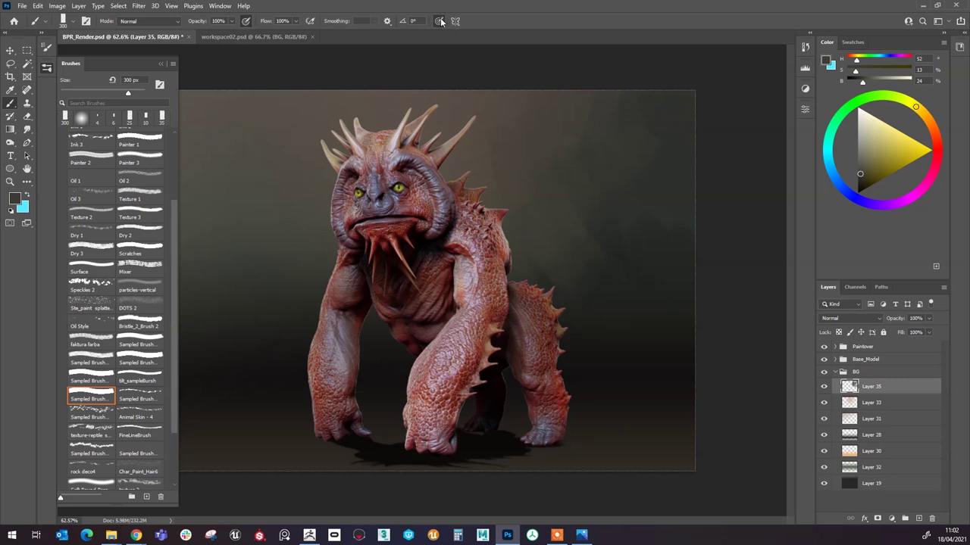
Step: Paint sampled background tones left of the creature's head and blend more dark tones into the backdrop behind its back
scroll(683, 271, "down", 1)
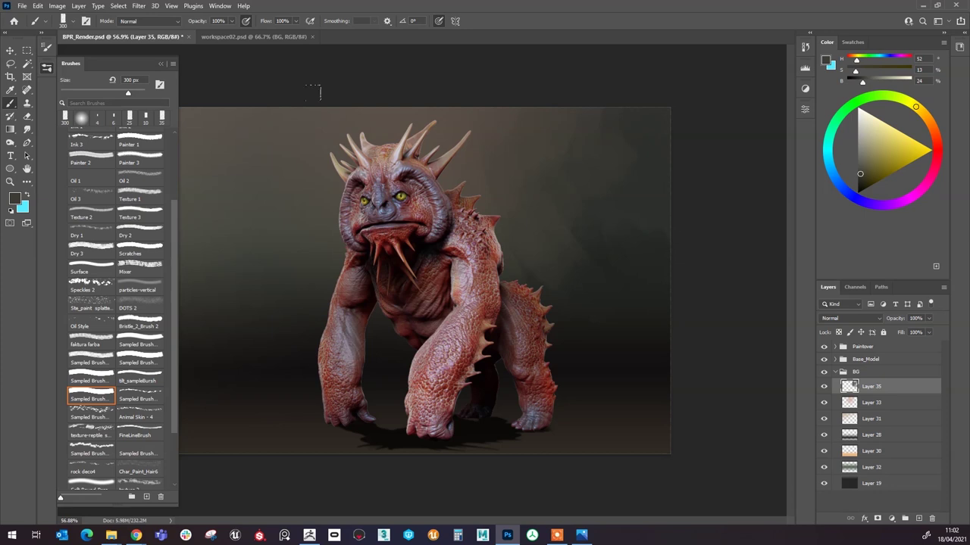
left_click(328, 127, "alt")
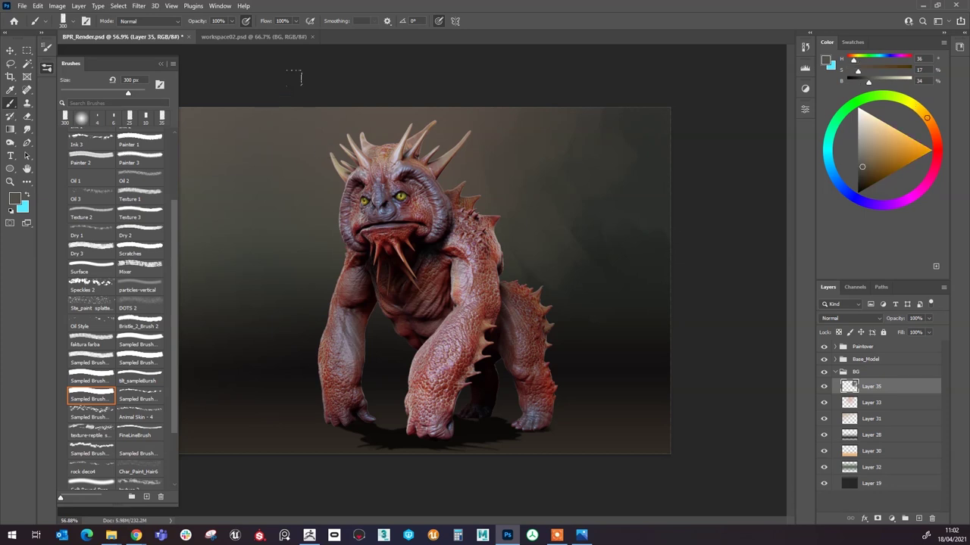
left_click(294, 263, "alt")
mouse_move(253, 176)
left_mouse_down()
mouse_move(230, 100)
mouse_move(206, 163)
mouse_move(242, 229)
mouse_move(236, 94)
mouse_move(194, 106)
mouse_move(285, 181)
mouse_move(249, 200)
mouse_move(222, 157)
mouse_move(204, 173)
mouse_move(212, 113)
mouse_move(232, 133)
mouse_move(242, 177)
left_mouse_up()
left_click(235, 136, "alt")
left_click(290, 254, "alt")
left_click(300, 167, "alt")
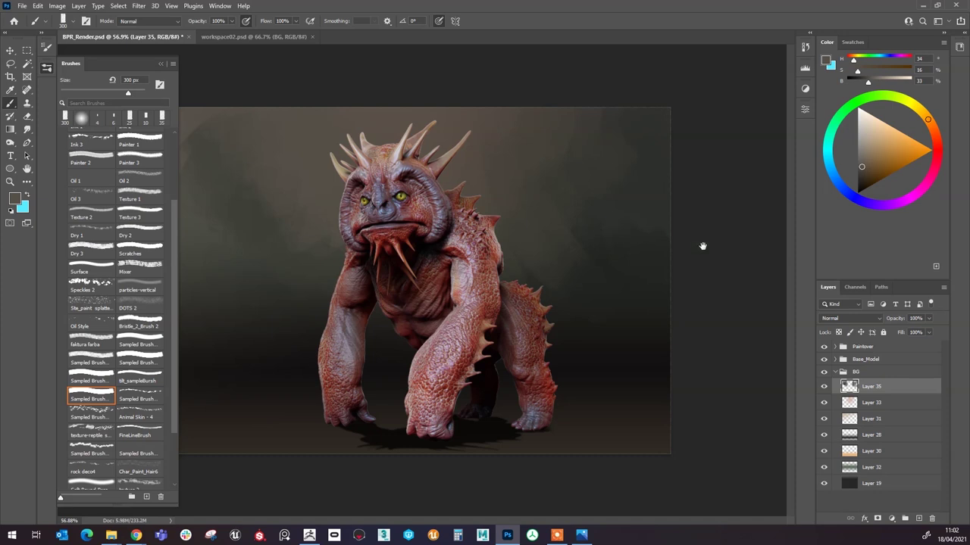
left_click(567, 142, "alt")
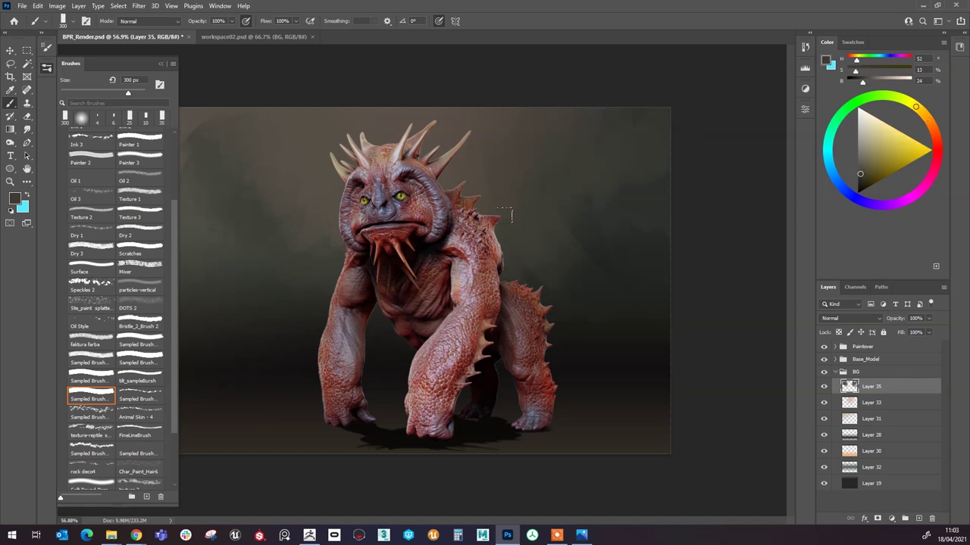
left_click(579, 307, "alt")
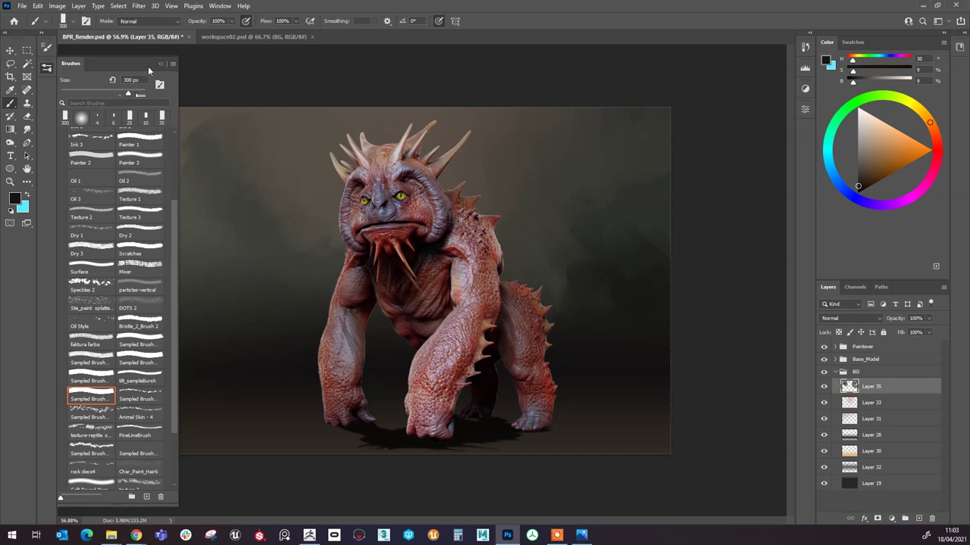
Step: Dock the floating Brushes panel beside the canvas
left_click_drag(158, 68, 162, 87)
mouse_move(92, 64)
left_mouse_down()
mouse_move(64, 53)
mouse_move(88, 50)
left_mouse_up()
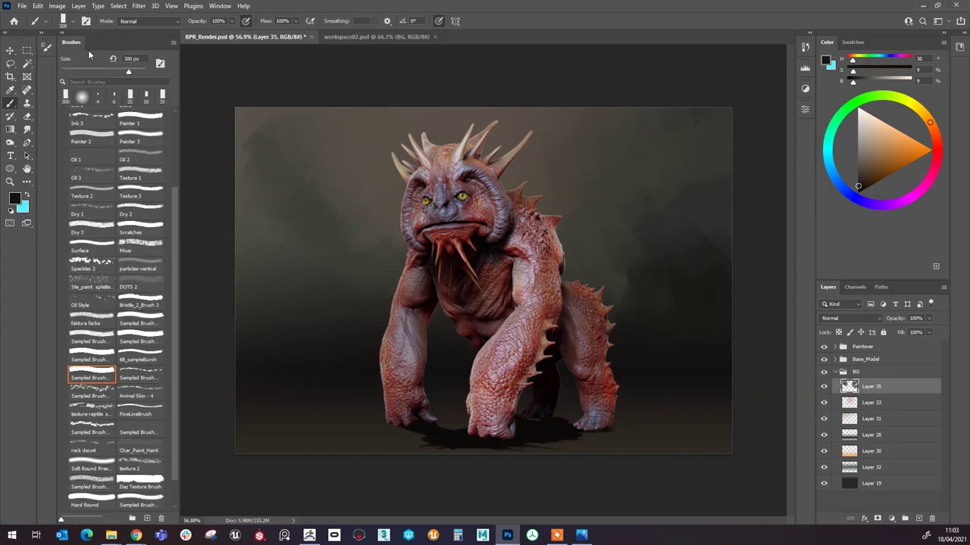
Step: Paint sampled greyish-brown tones over the upper backdrop left of the creature to soften the cloud edges
left_click(330, 263, "alt")
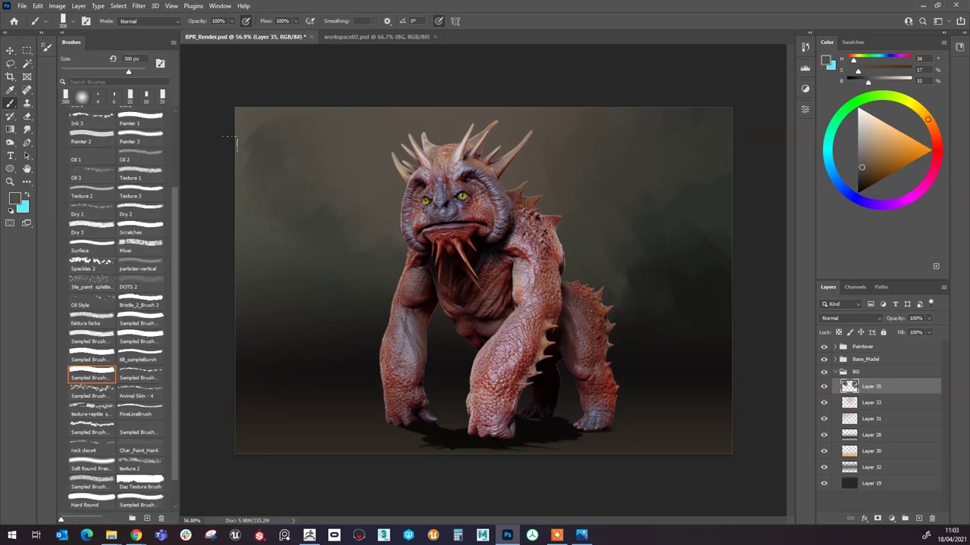
left_click(262, 113, "alt")
mouse_move(262, 114)
left_mouse_down()
mouse_move(222, 145)
mouse_move(291, 263)
mouse_move(306, 178)
left_mouse_up()
left_click(307, 269, "alt")
left_click(276, 226, "alt")
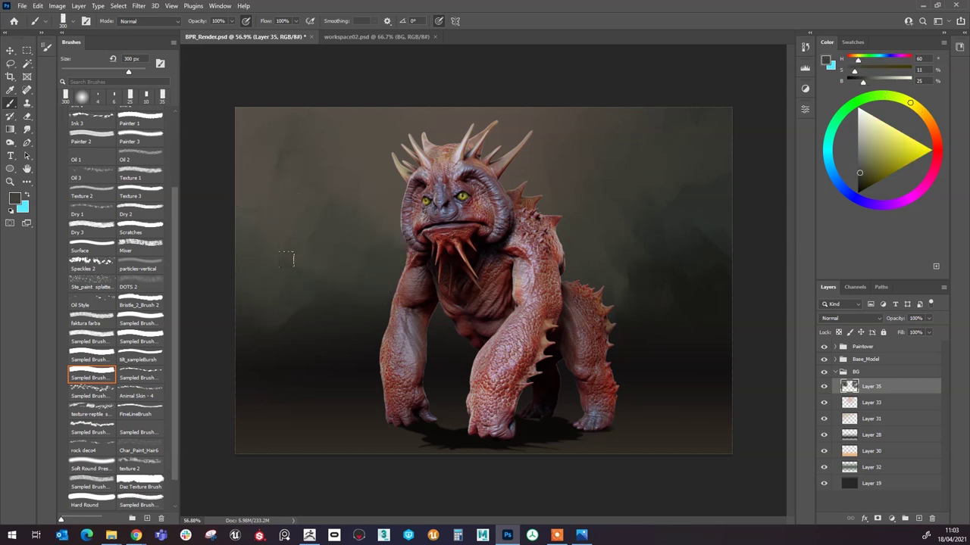
Step: Build up a dark, cloudy edge low in the backdrop left of the creature, alternating between sampled dark and mid tones
left_click(260, 281, "alt")
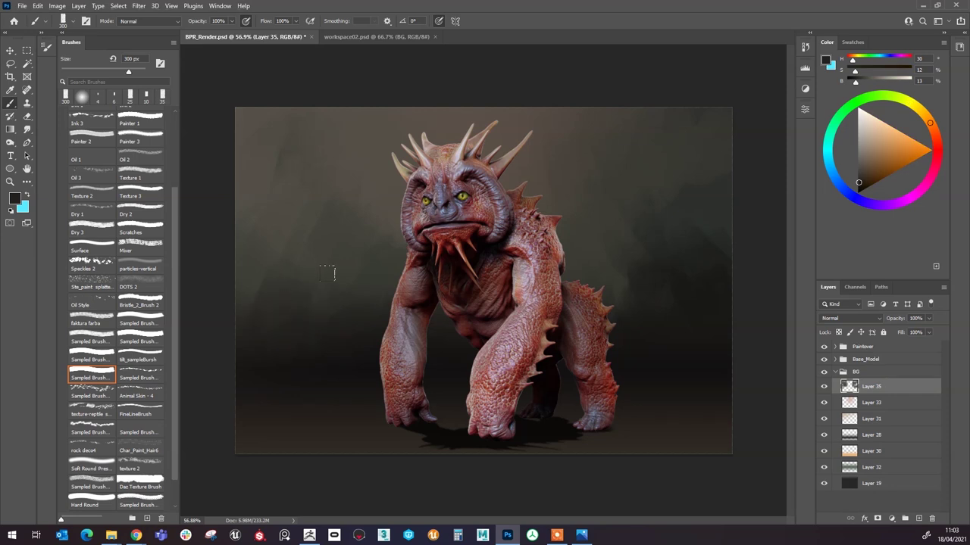
left_click(302, 303, "alt")
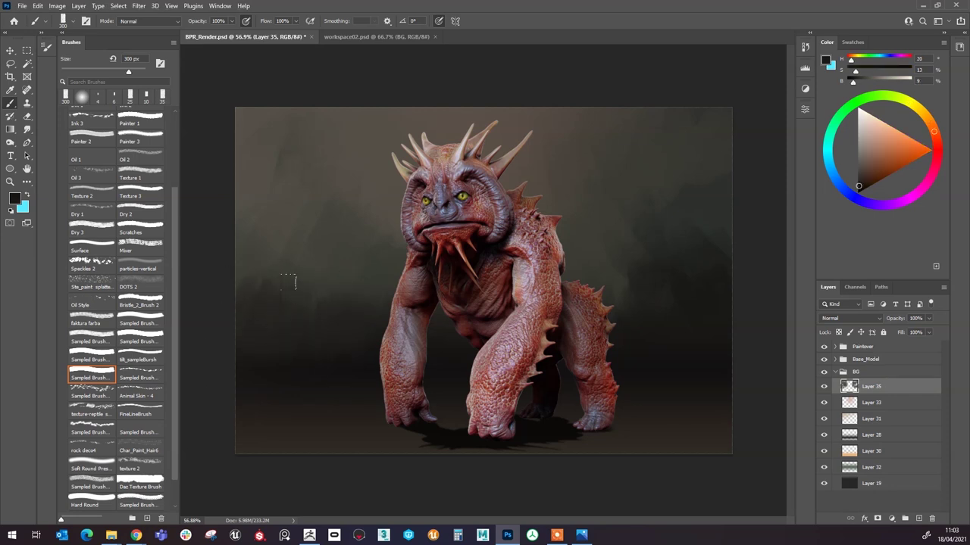
left_click(237, 201, "alt")
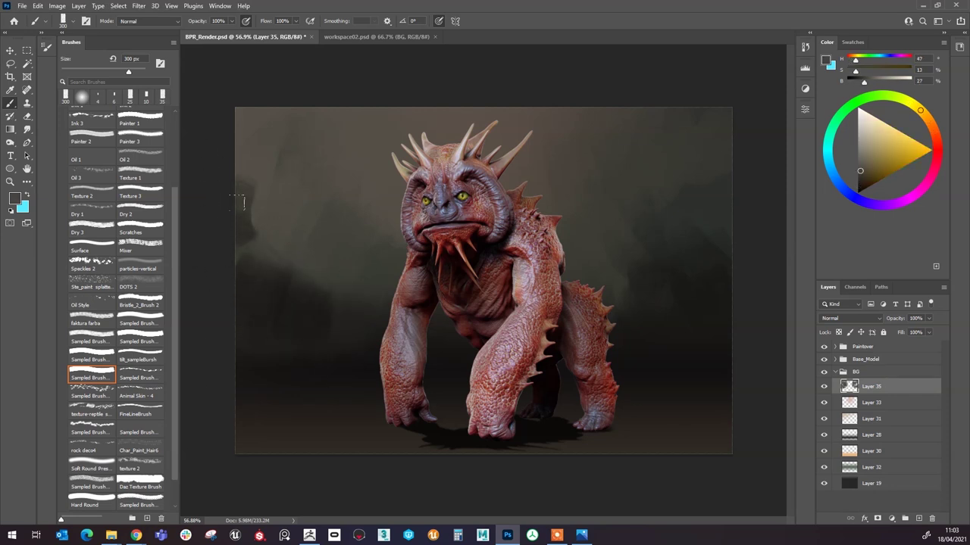
left_click(261, 299, "alt")
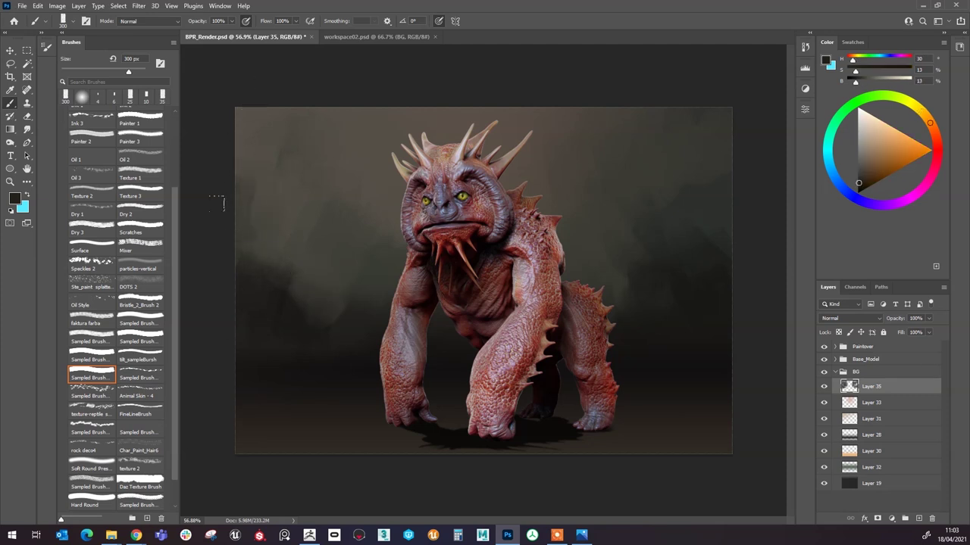
left_click_drag(338, 270, 362, 269)
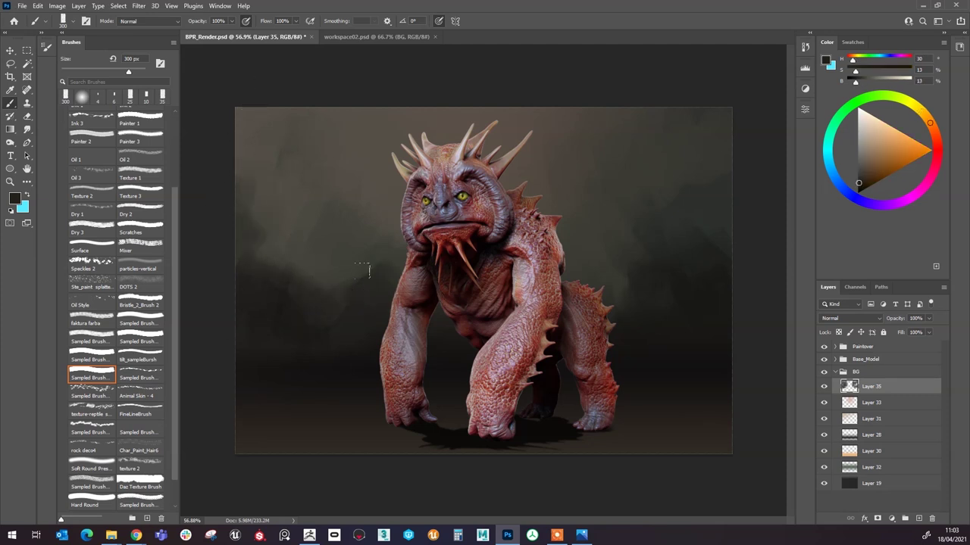
left_click(357, 250, "alt")
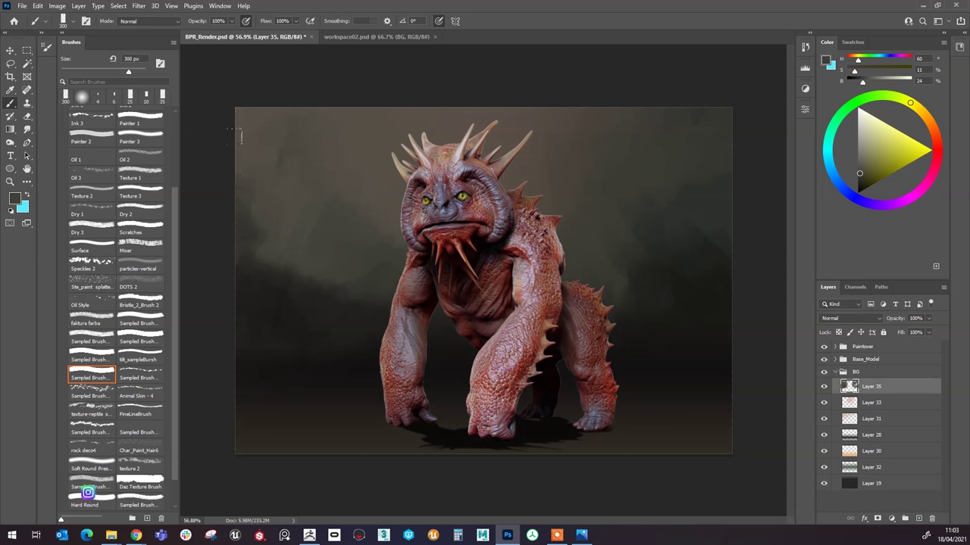
Step: Paint sampled dark green-grey tones along the backdrop's right edge and behind the creature's back
left_click(644, 242, "alt")
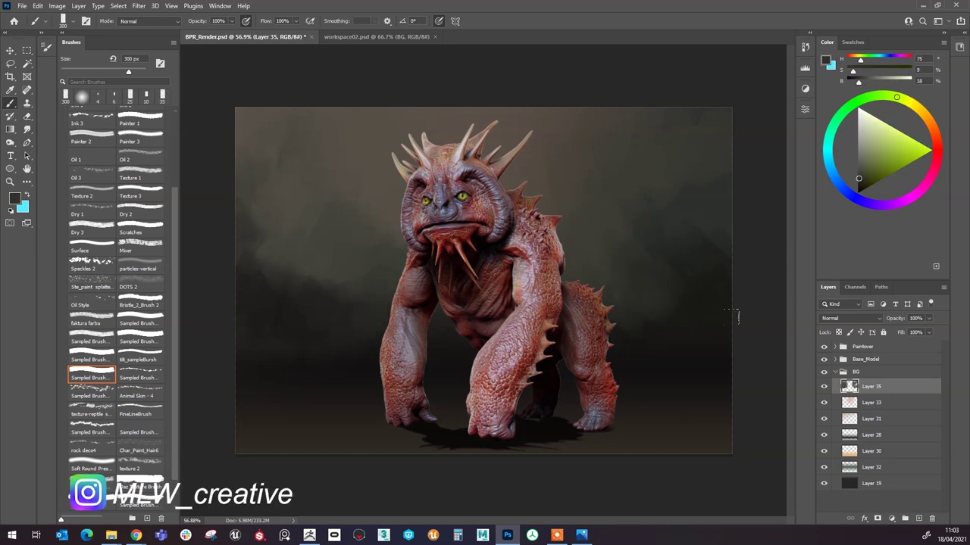
left_click(715, 259, "alt")
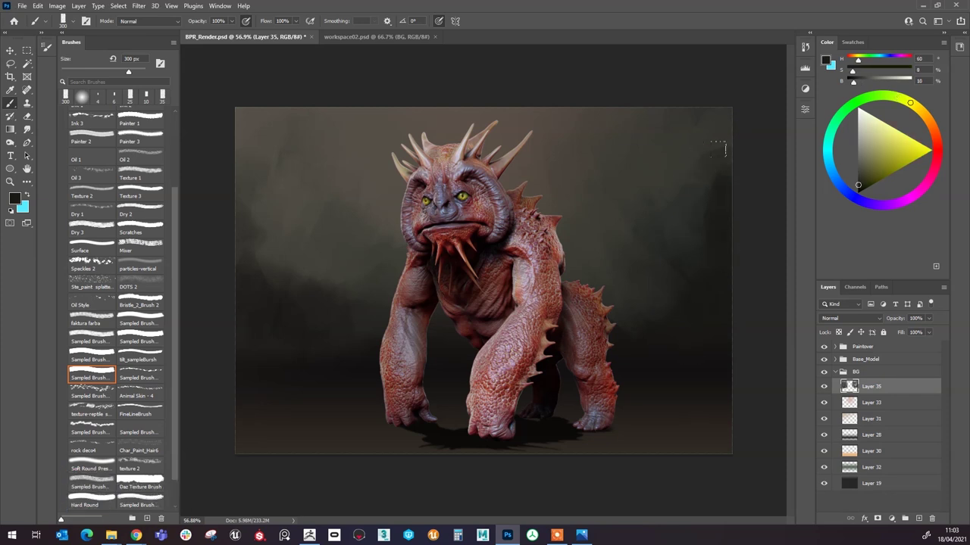
mouse_move(633, 256)
left_mouse_down()
mouse_move(595, 224)
mouse_move(592, 252)
mouse_move(653, 261)
left_mouse_up()
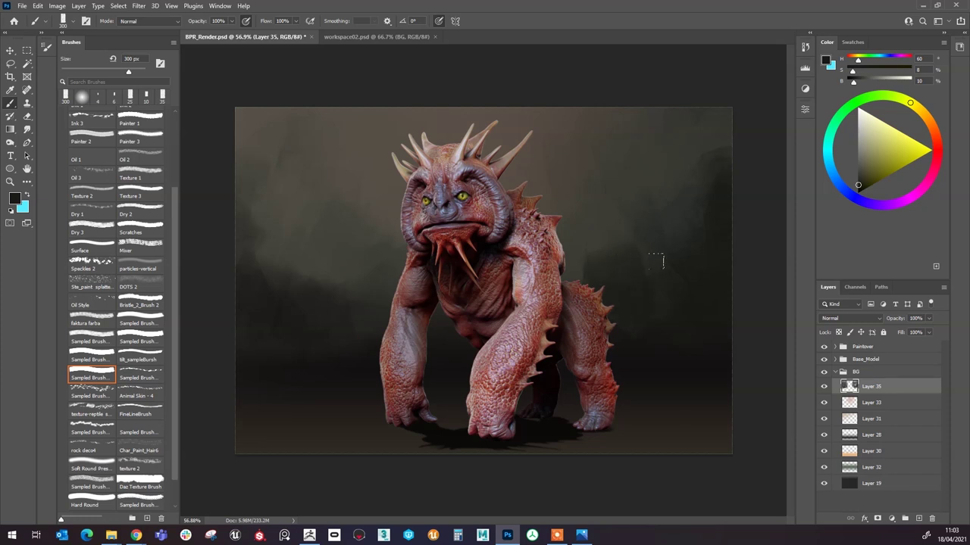
left_click(614, 207, "alt")
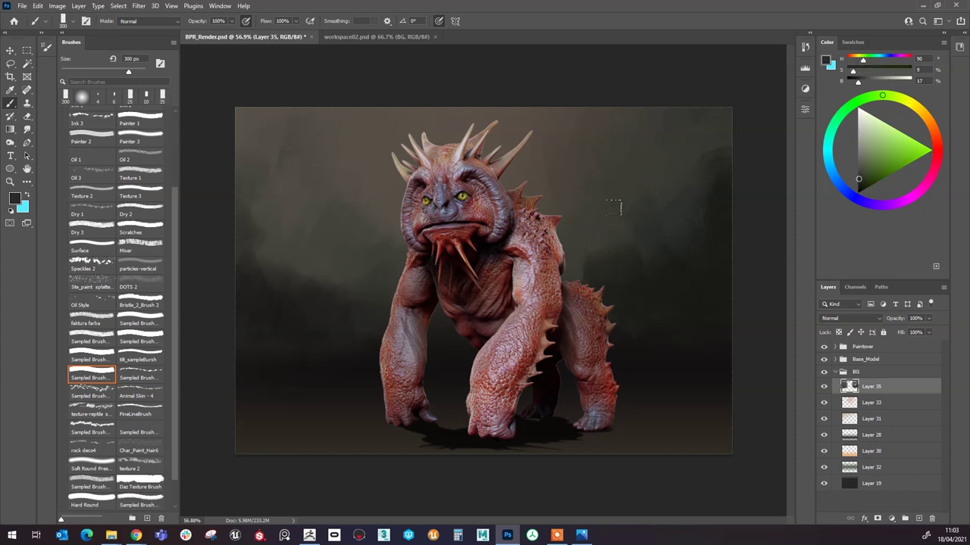
Step: Extend the dark clouds left of the creature with sampled dark tones, undoing the light stroke laid over them
left_click(333, 324, "alt")
left_click(289, 318, "alt")
mouse_move(288, 288)
left_mouse_down()
mouse_move(272, 226)
mouse_move(322, 287)
mouse_move(293, 244)
mouse_move(233, 209)
mouse_move(244, 292)
left_mouse_up()
left_click(309, 228, "alt")
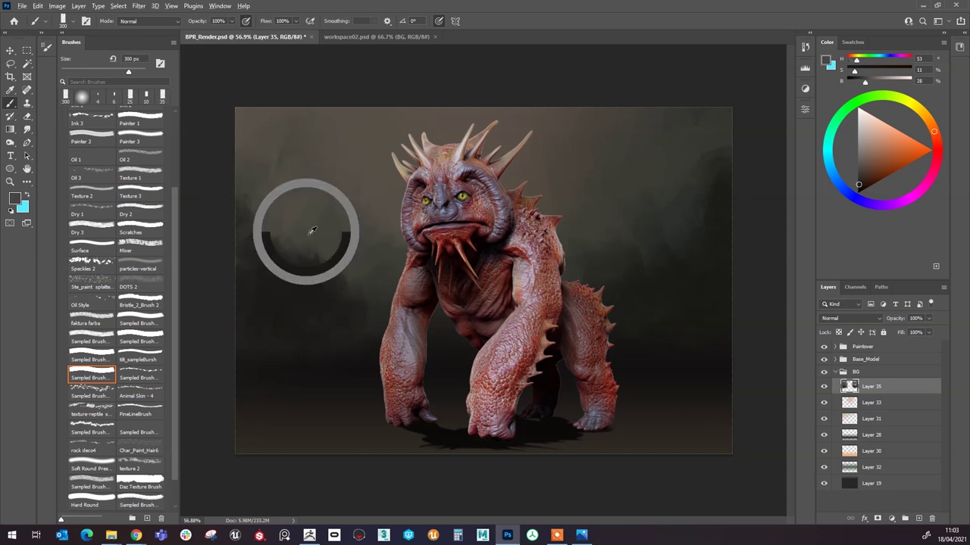
left_click_drag(317, 327, 291, 262)
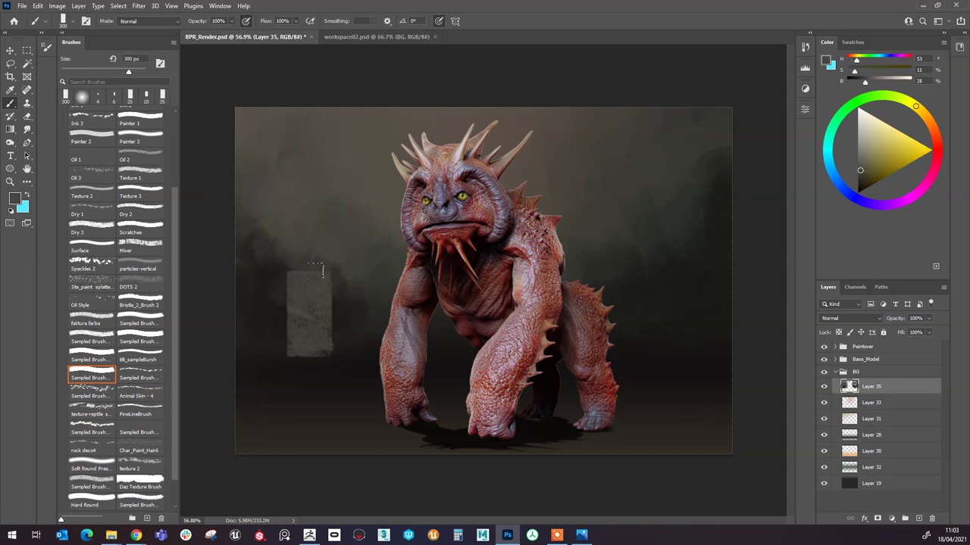
key("ctrl+z")
Step: Reduce the brush to 150 px and refine the dark cloud edges beside the creature's arm with sampled tones
key("bracketleft")
key("bracketleft")
key("bracketleft")
key("bracketleft")
left_click(310, 273, "alt")
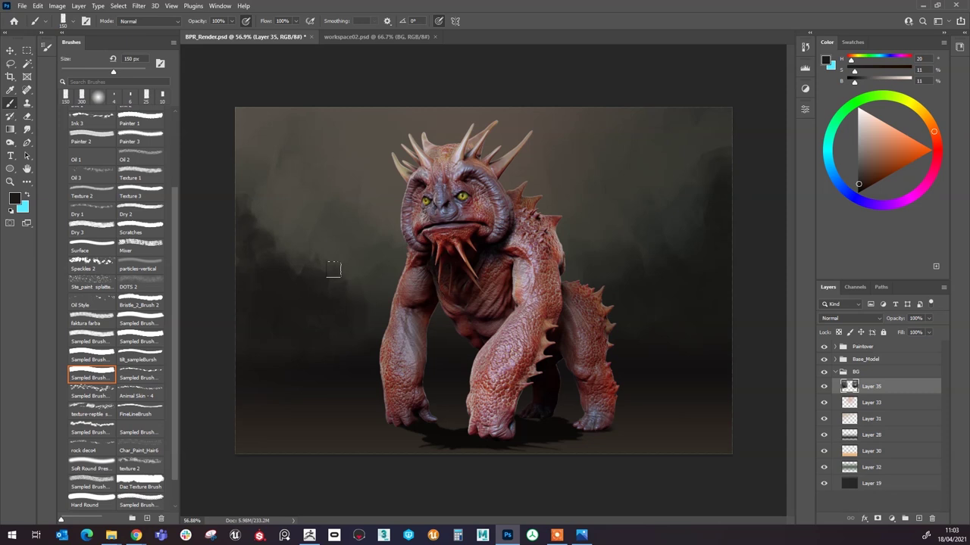
left_click(292, 276, "alt")
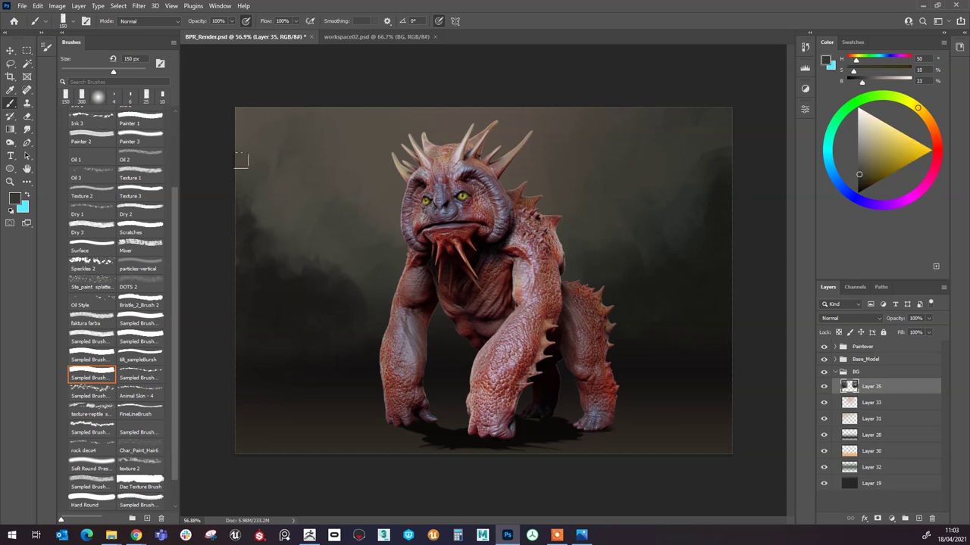
Step: Enlarge the brush to 250 px and blend sampled background tones into the clouds behind and right of the creature
key("bracketright")
key("bracketright")
key("bracketright")
left_click(364, 293, "alt")
left_click(625, 233, "alt")
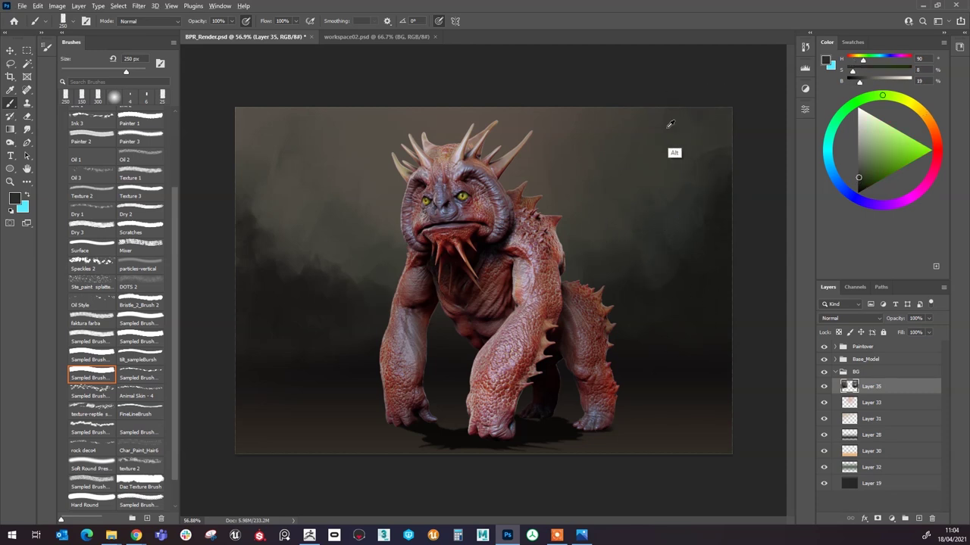
left_click(550, 122, "alt")
left_click(711, 136, "alt")
left_click(683, 167, "alt")
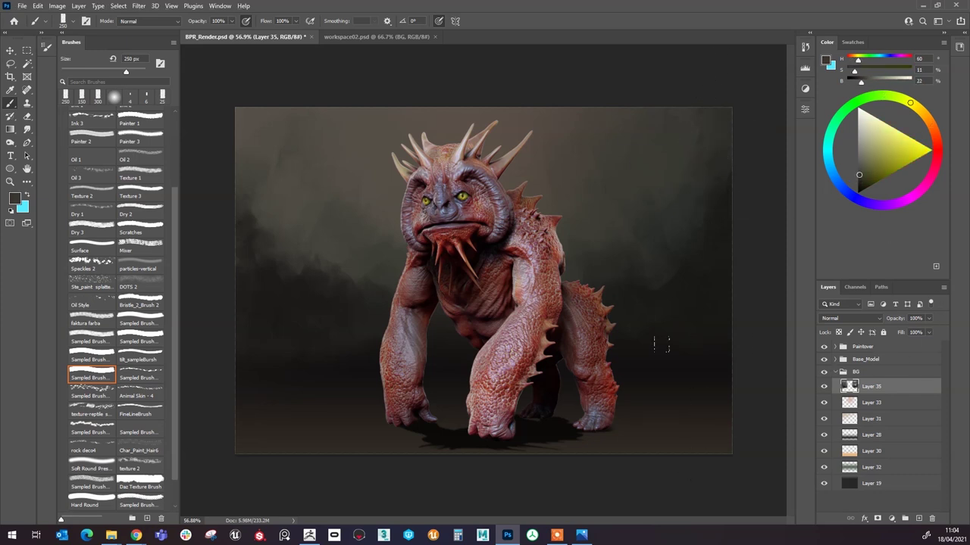
Step: Paint sampled warm brown tones onto the ground on both sides of the creature
left_click(715, 397, "alt")
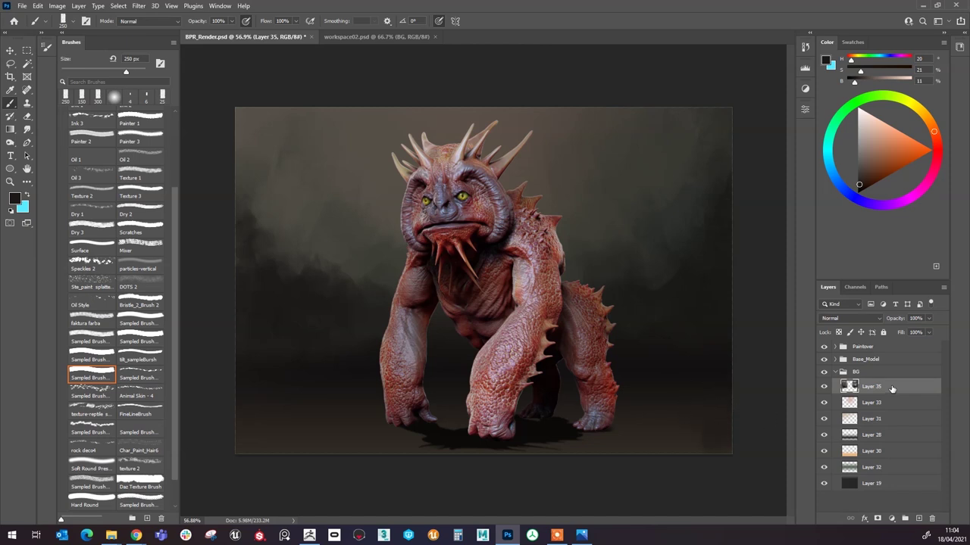
left_click(673, 419, "alt")
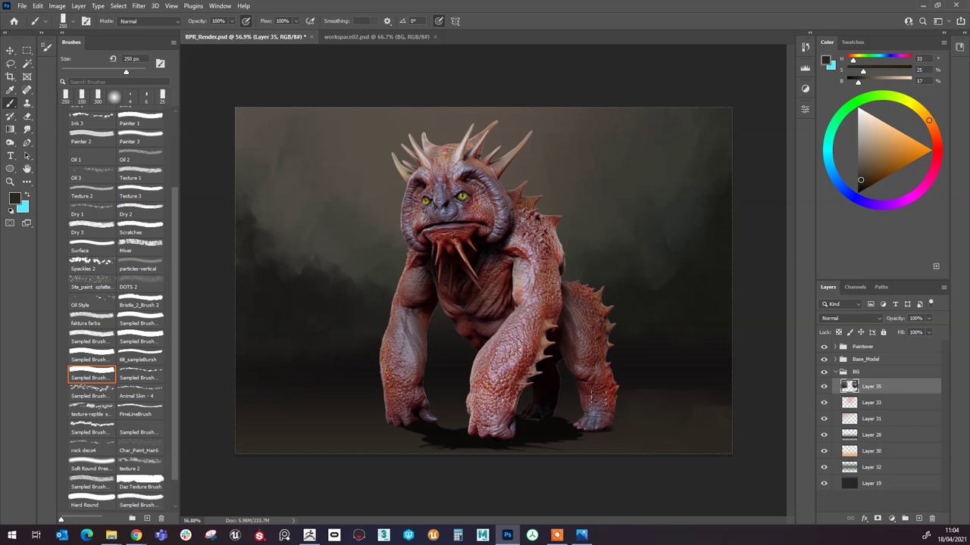
left_click_drag(218, 381, 237, 382)
Step: Choose the faktura farba texture brush and set its size to 400 px
left_click(79, 324)
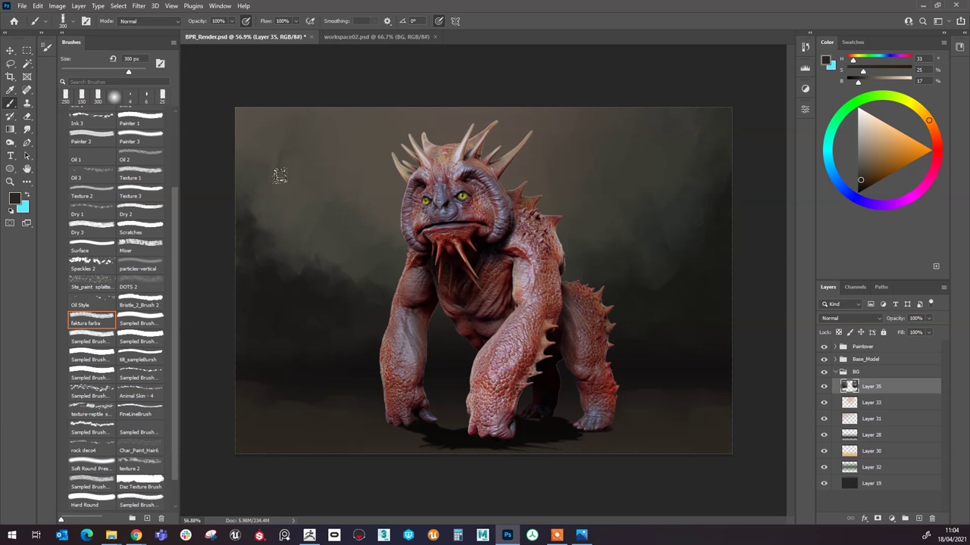
key("bracketright")
key("bracketright")
key("bracketright")
key("bracketleft")
key("bracketleft")
key("bracketleft")
key("bracketleft")
key("bracketleft")
key("bracketleft")
key("bracketleft")
key("bracketleft")
key("bracketright")
key("bracketright")
key("bracketright")
key("bracketright")
Step: Try dark canvas-texture strokes in the backdrop left of the creature's head, inspect them up close, and undo them
mouse_move(310, 178)
left_mouse_down()
mouse_move(303, 253)
mouse_move(414, 260)
mouse_move(363, 115)
mouse_move(259, 107)
mouse_move(372, 151)
left_mouse_up()
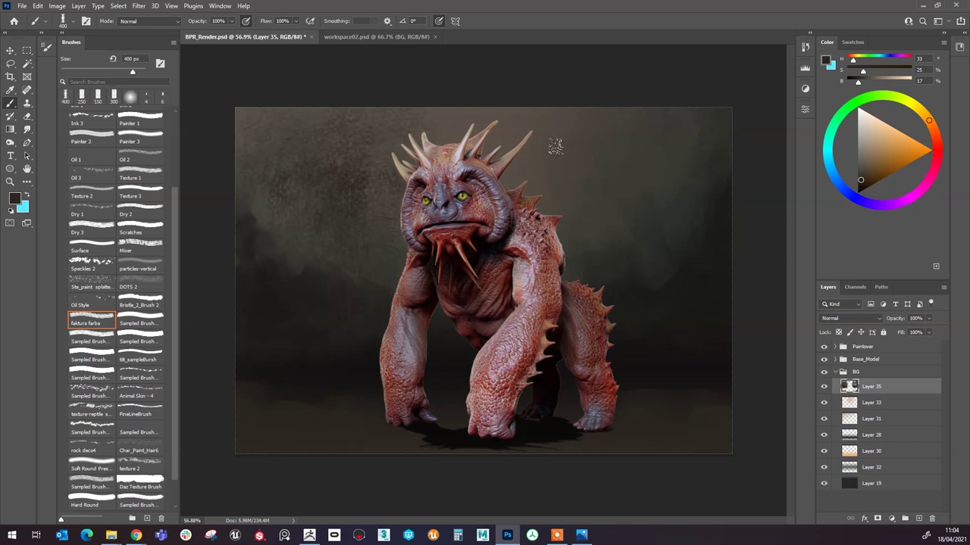
scroll(311, 184, "up", 8)
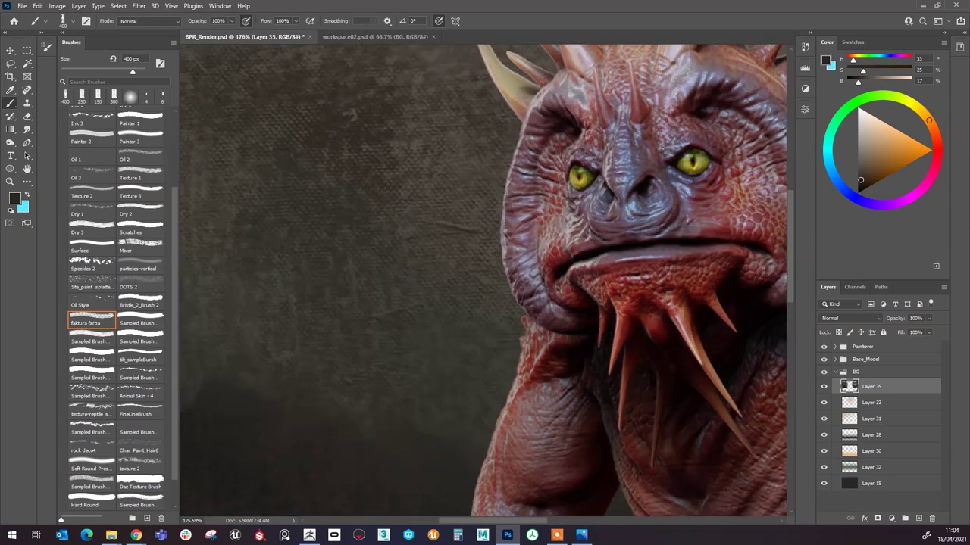
scroll(468, 70, "down", 7)
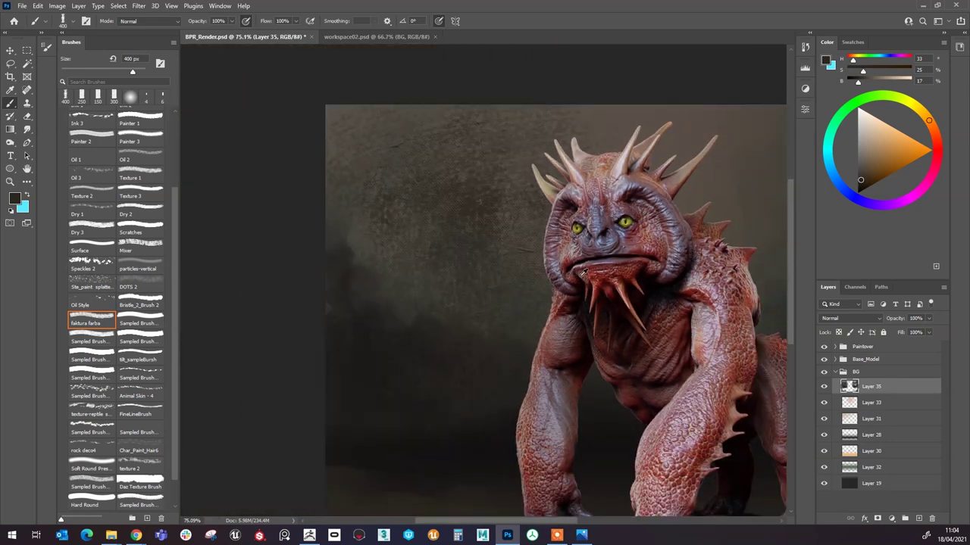
scroll(322, 274, "up", 2)
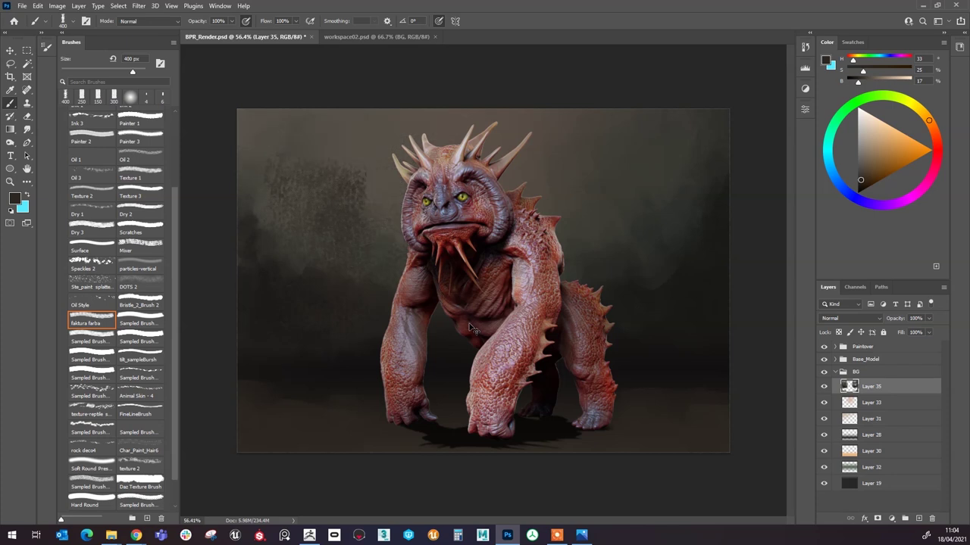
key("ctrl+z")
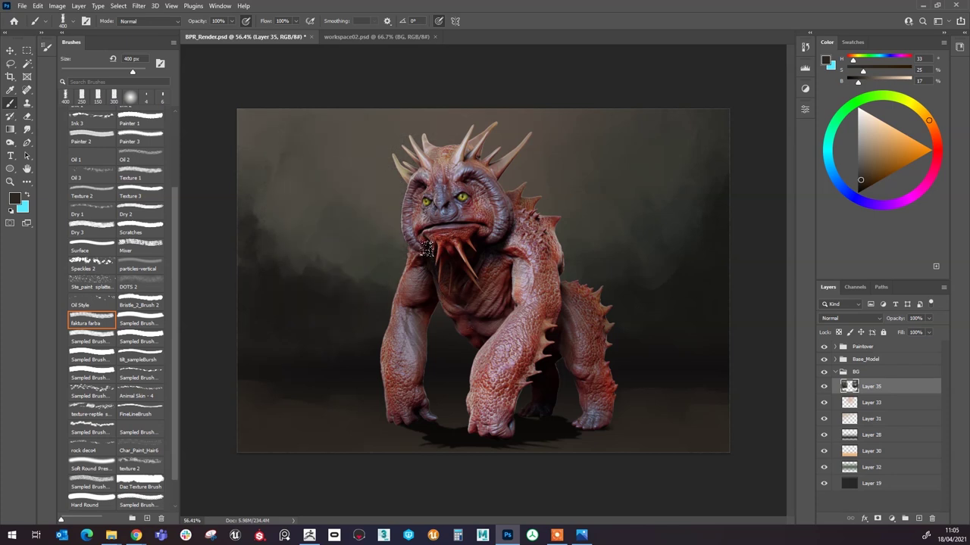
Step: Add a new layer at the top of the BG group and sample the brown backdrop tone beside the creature's head
left_click(919, 518)
left_click(361, 174, "alt")
Step: Try faktura farba texture strokes across the backdrop with the brush enlarged to 1100 px, and undo them
key("bracketright")
key("bracketright")
key("bracketright")
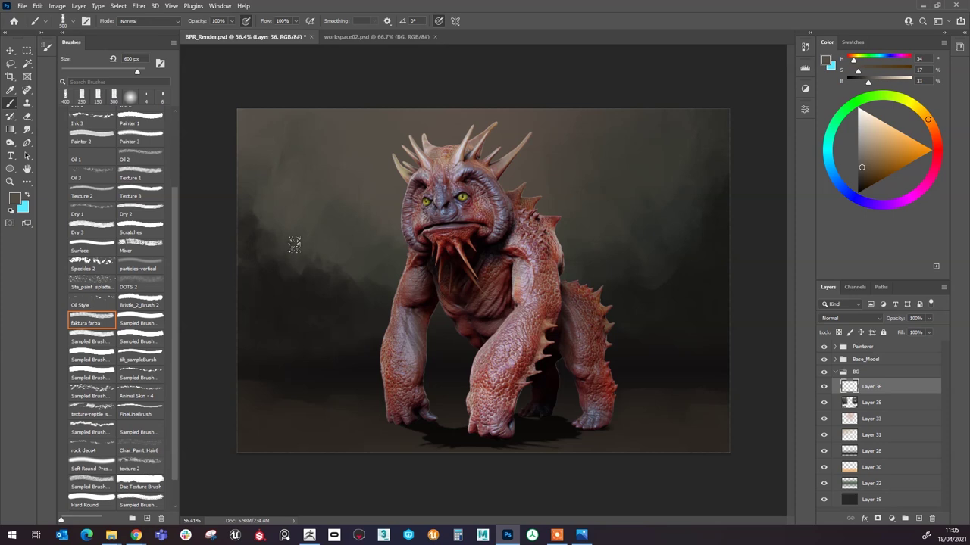
key("bracketleft")
key("bracketright")
key("bracketright")
key("bracketright")
key("bracketright")
key("bracketright")
left_click_drag(262, 92, 512, 112)
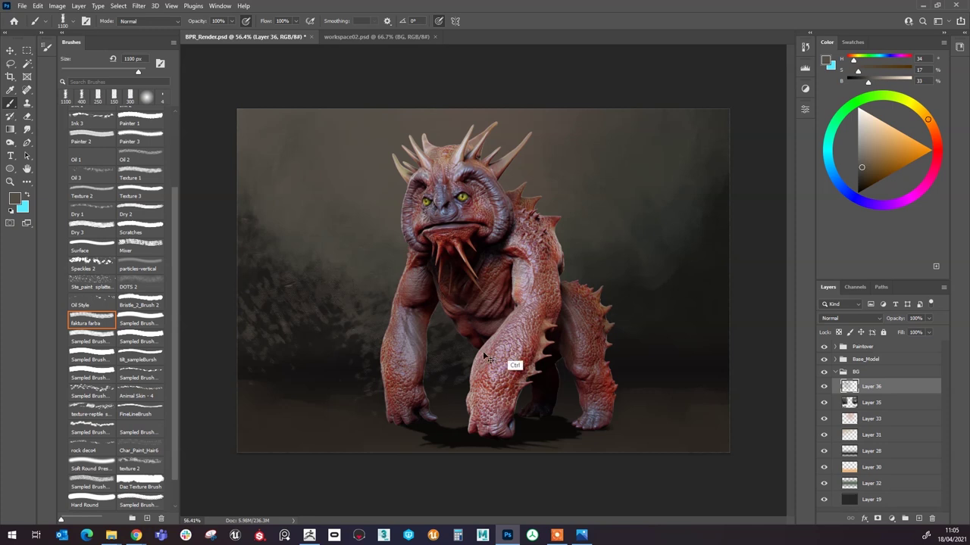
key("ctrl+z")
Step: Reduce the texture brush to 400 px and dab a sampled dark tone into the backdrop right of the creature's head
key("bracketleft")
key("bracketleft")
key("bracketleft")
key("bracketleft")
key("bracketleft")
key("bracketleft")
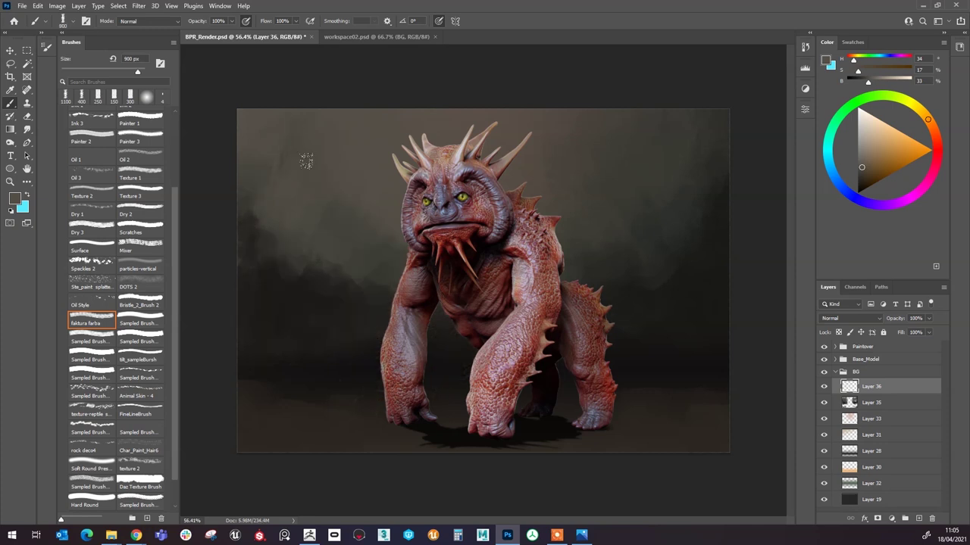
key("bracketleft")
left_click(657, 322, "alt")
left_click(642, 180)
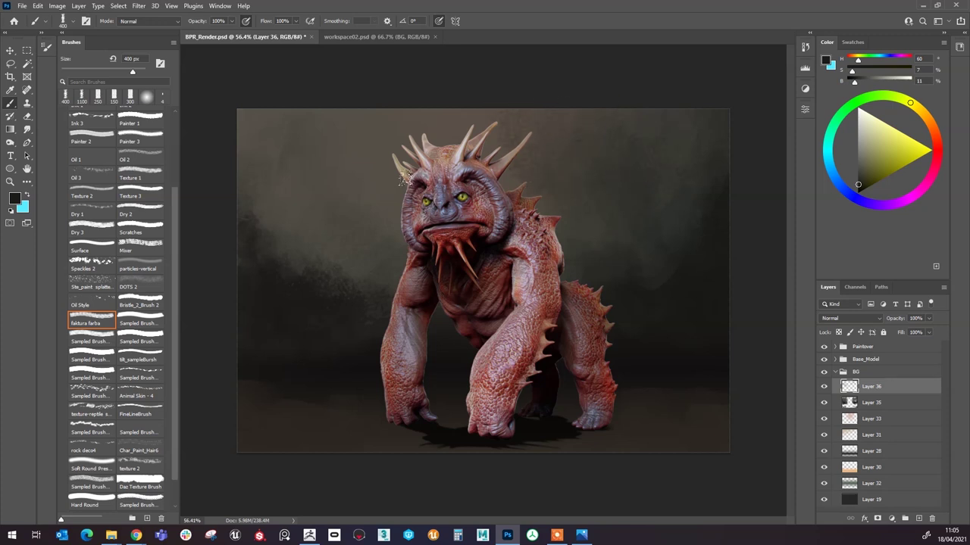
Step: Add speckled texture to the upper backdrop left of the creature, using sampled dark and lighter brown tones
left_click_drag(291, 204, 330, 246)
left_click(336, 290, "alt")
left_click(273, 184)
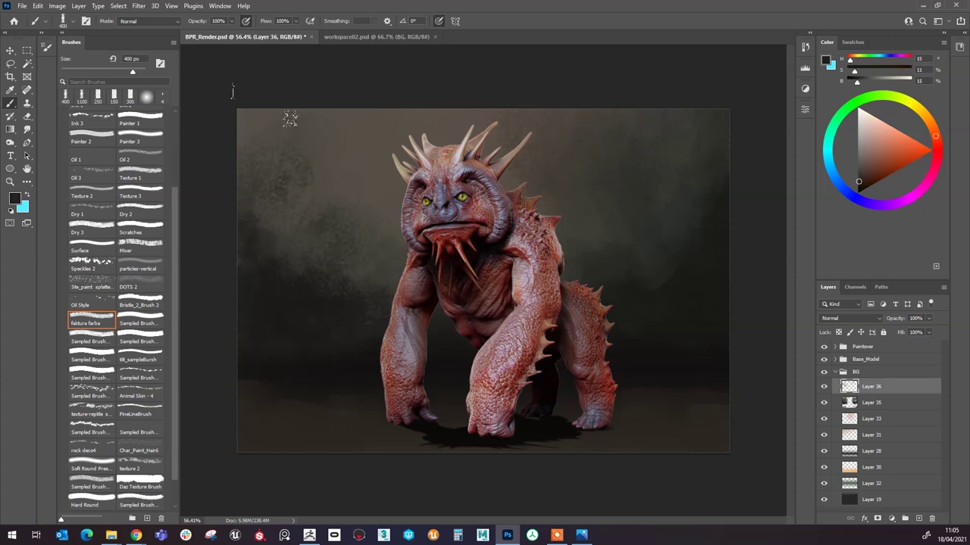
left_click(368, 159, "alt")
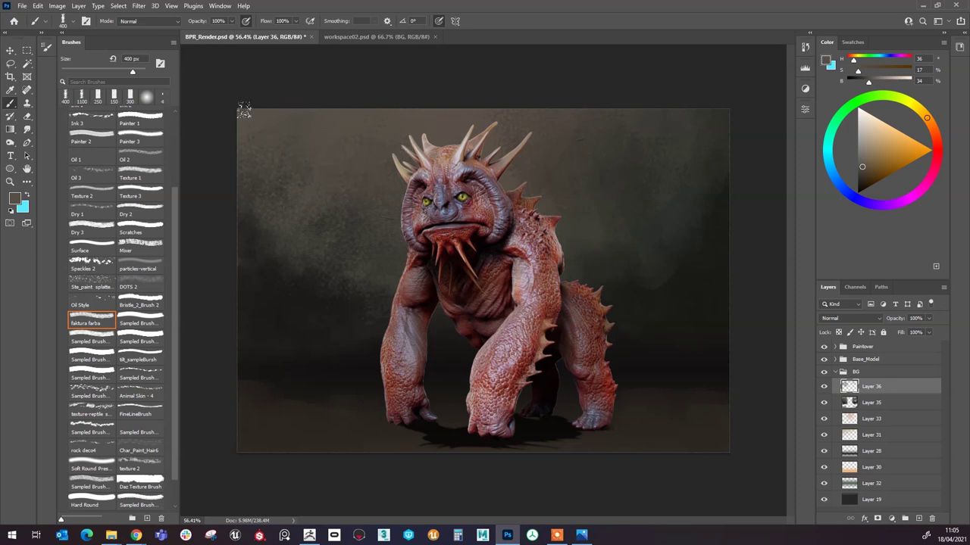
Step: Texture the lower-left dark clouds, the ground and the right side of the backdrop using tones sampled from each area
left_click(365, 269, "alt")
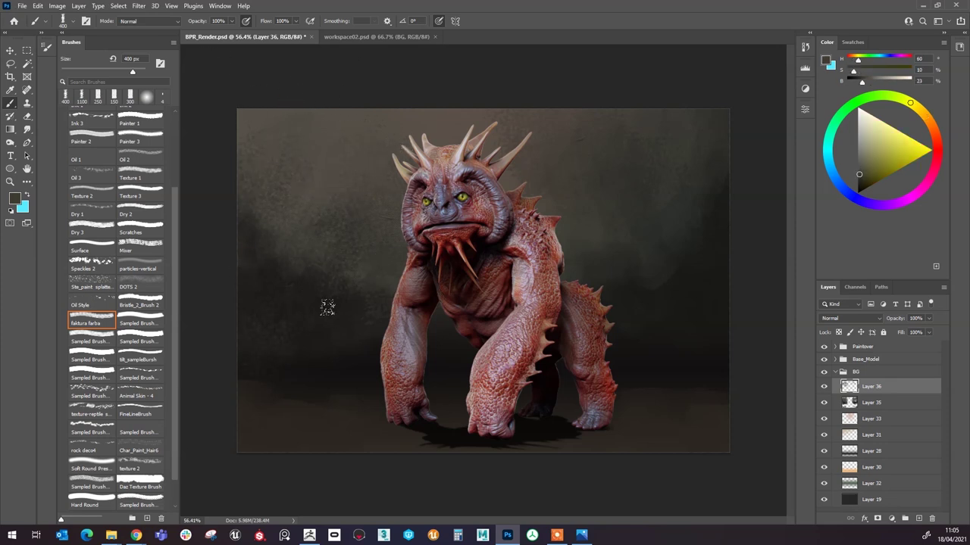
left_click(262, 282, "alt")
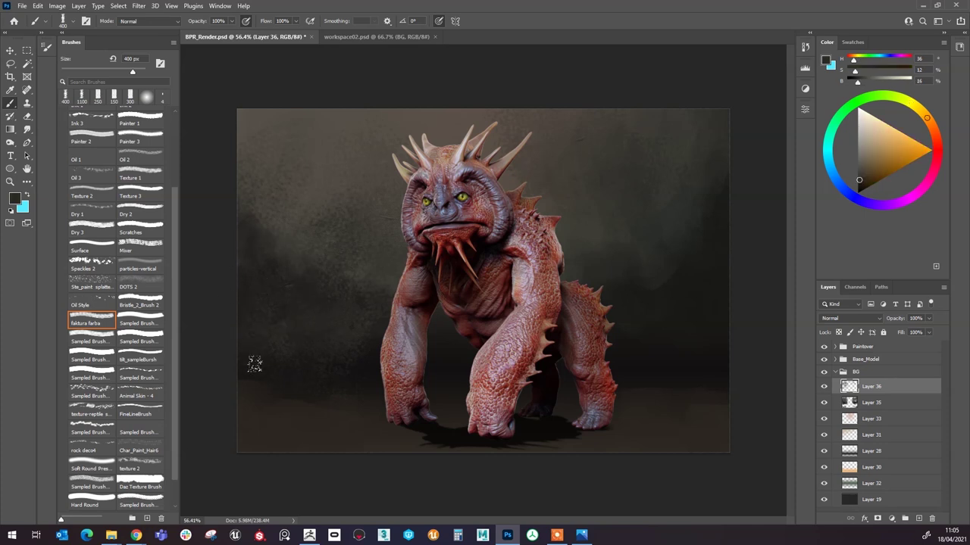
left_click(346, 427, "alt")
left_click(690, 240, "alt")
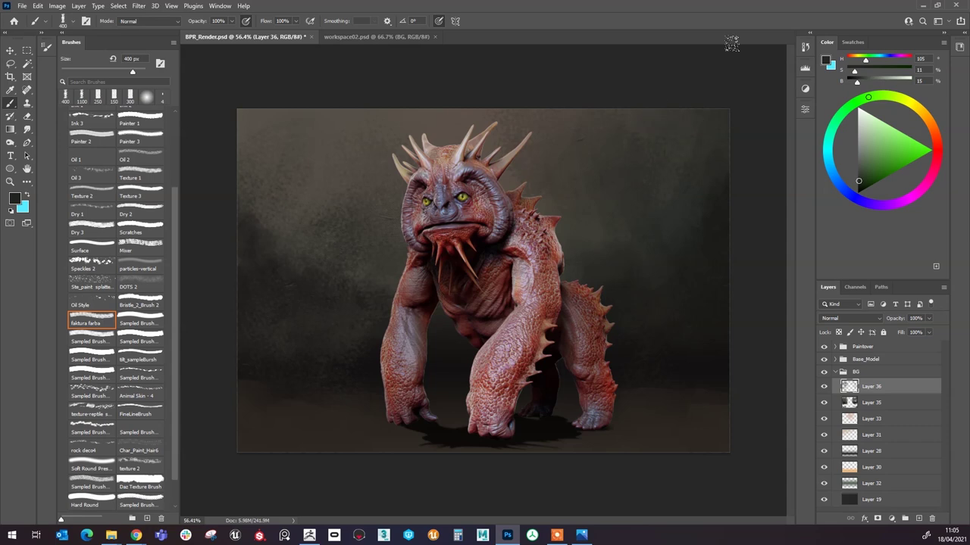
Step: Blend the canvas texture layer into the backdrop with Soft Light mode, 49% opacity and 63% fill
scroll(333, 174, "up", 3)
scroll(299, 207, "up", 4)
scroll(390, 249, "down", 3)
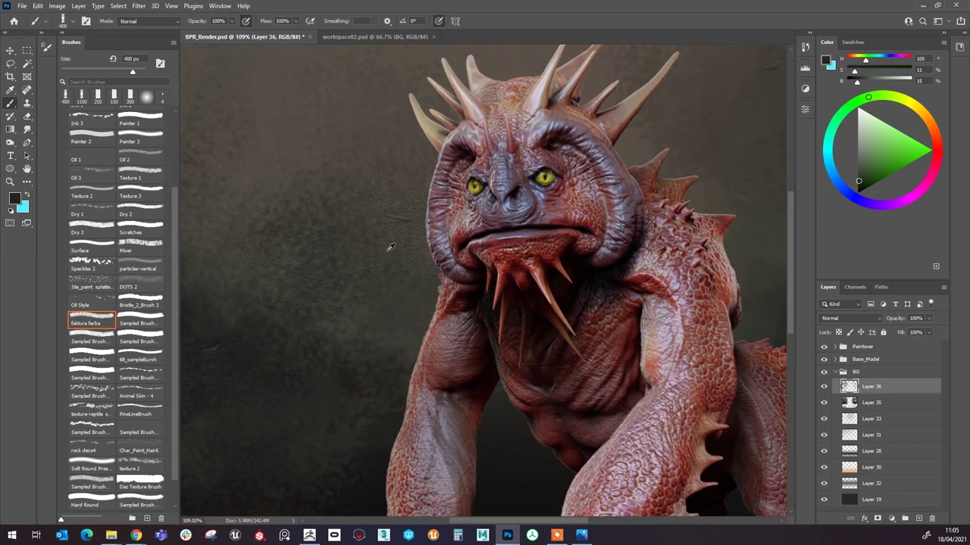
key("ctrl+0")
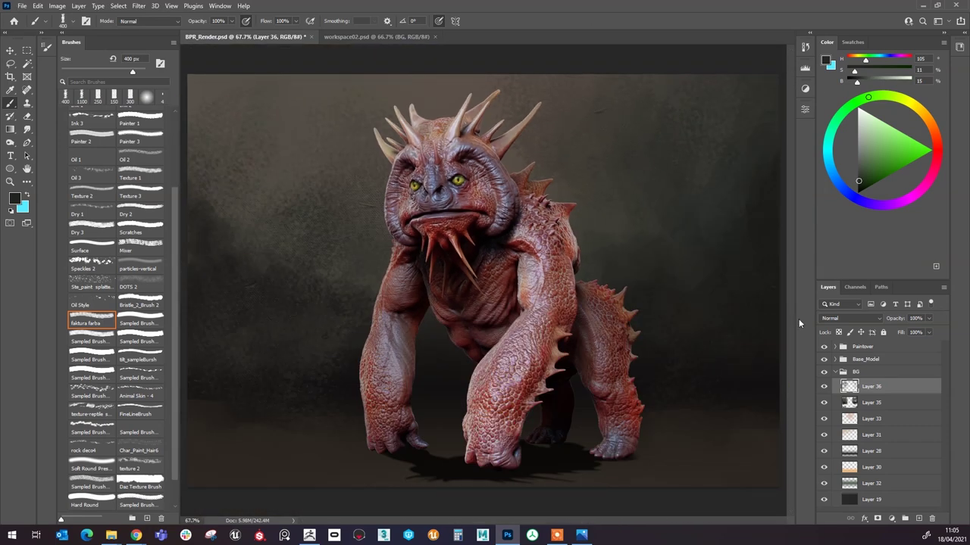
left_click(871, 318)
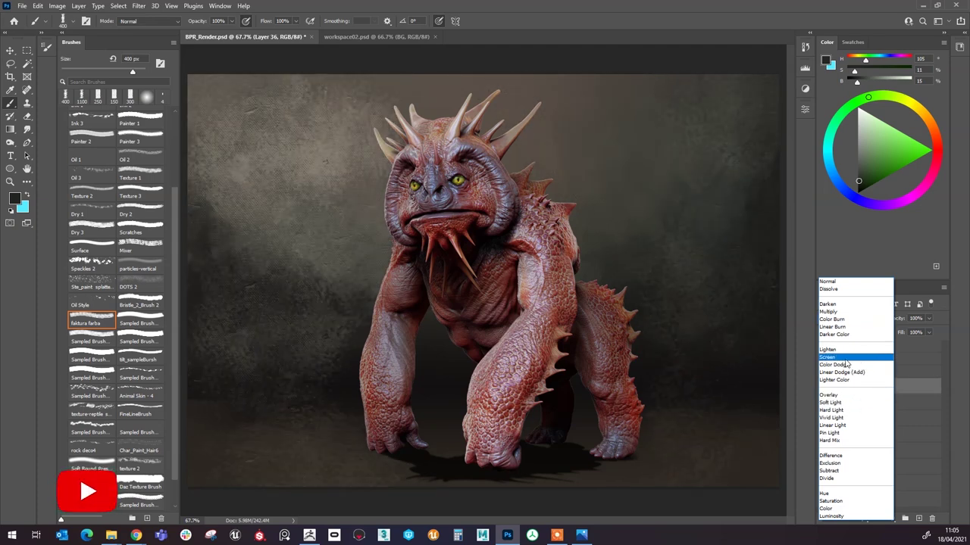
left_click(857, 410)
left_click(929, 318)
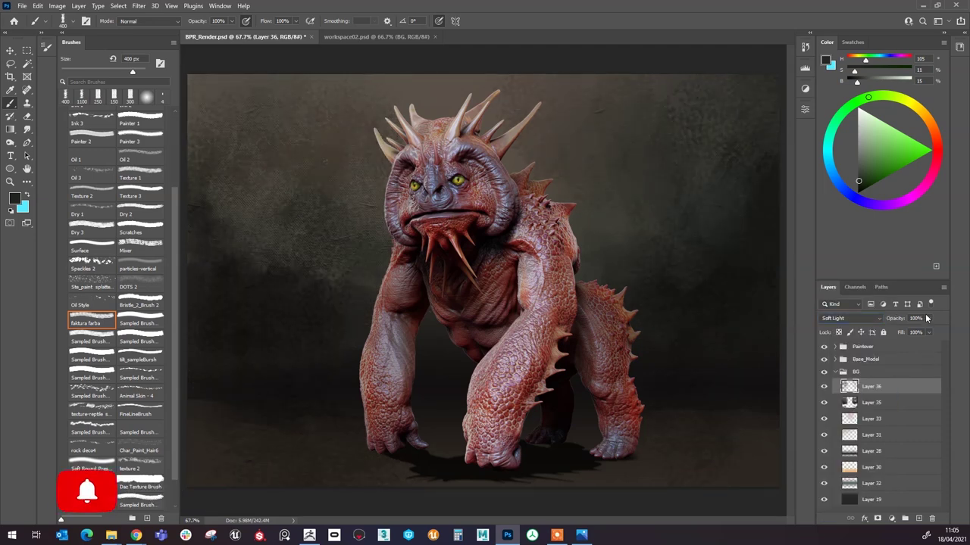
left_click_drag(901, 335, 905, 335)
left_click(961, 310)
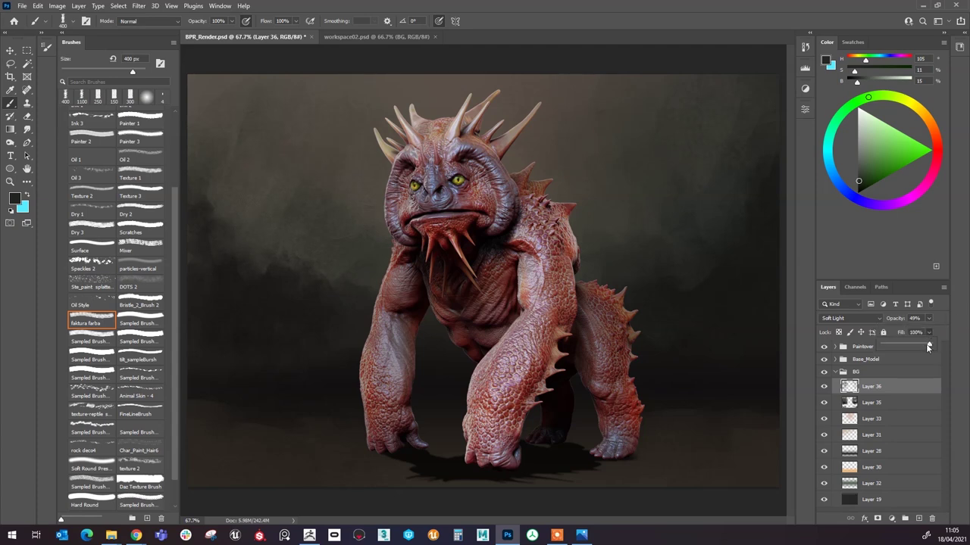
scroll(413, 234, "up", 5)
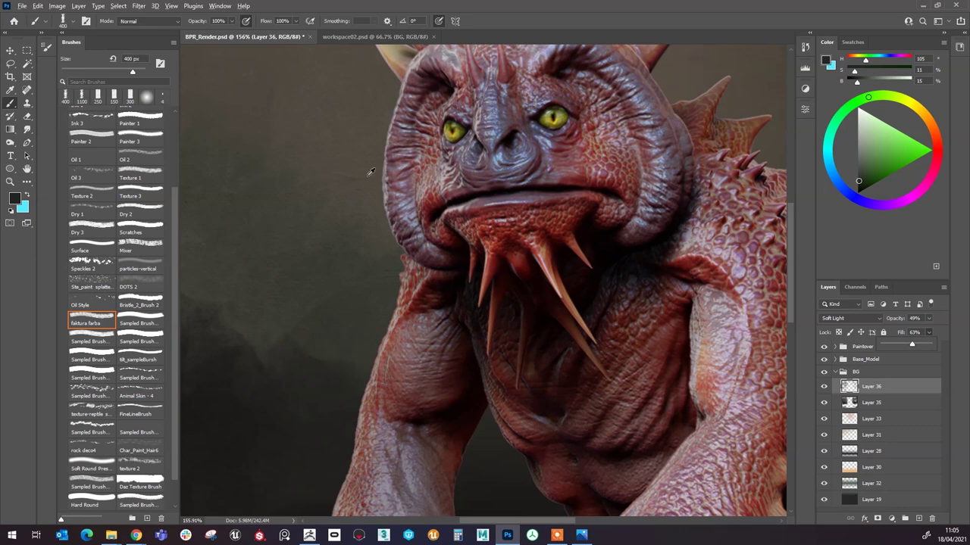
scroll(360, 170, "down", 6)
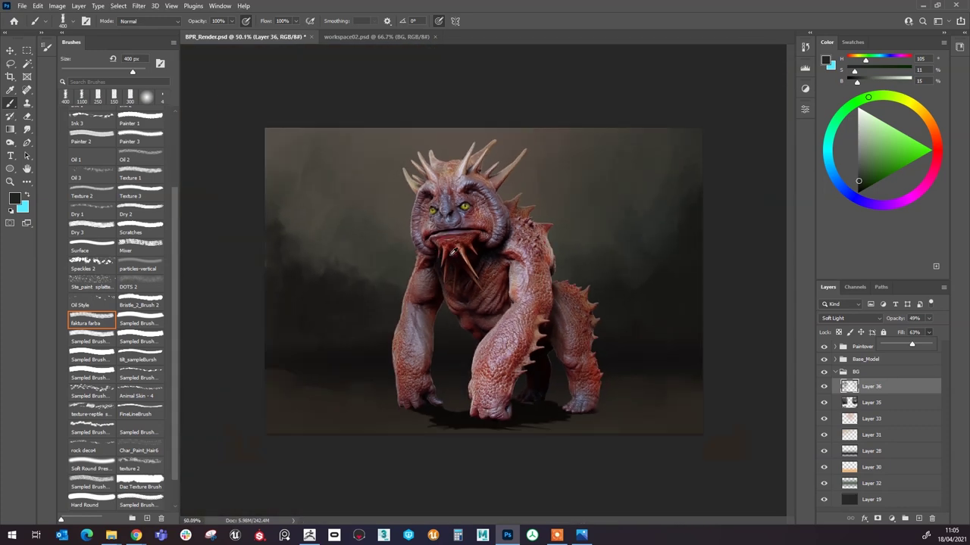
scroll(438, 260, "up", 2)
scroll(438, 259, "down", 1)
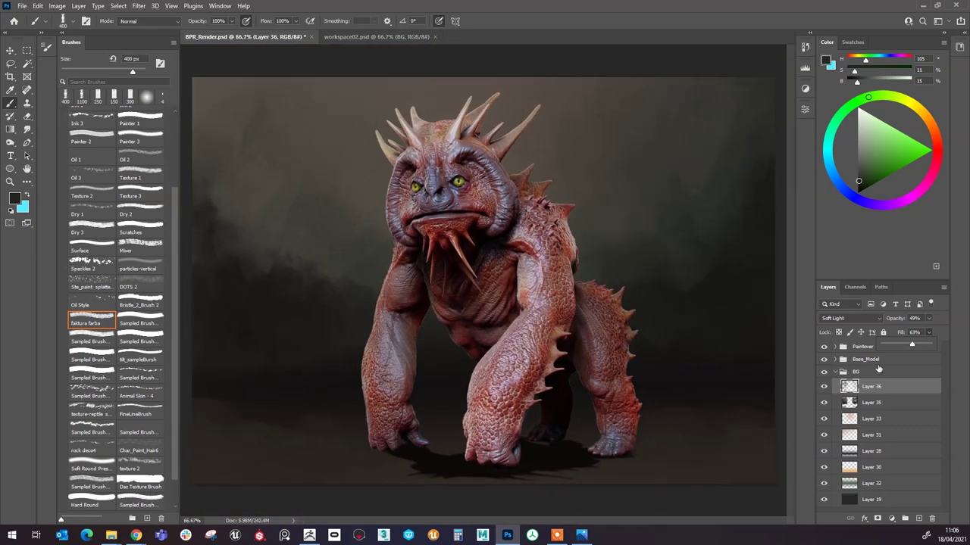
Step: Collapse the BG group and add a new empty layer inside the Paintover group
left_click(835, 374)
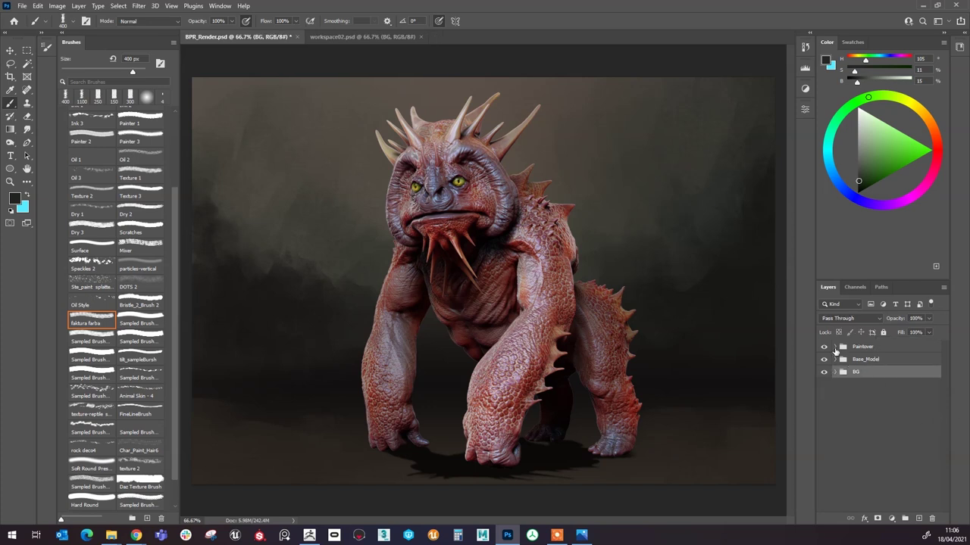
left_click(854, 348)
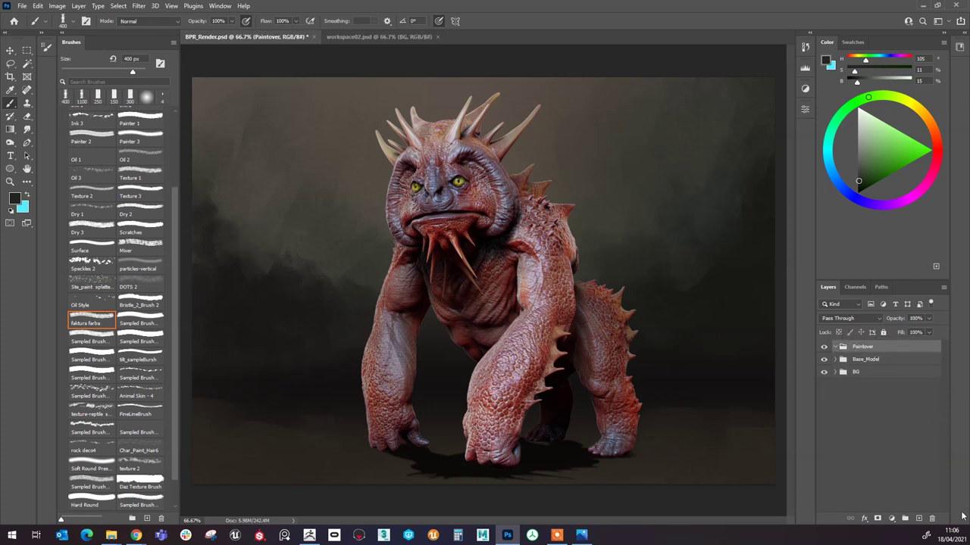
left_click(920, 520)
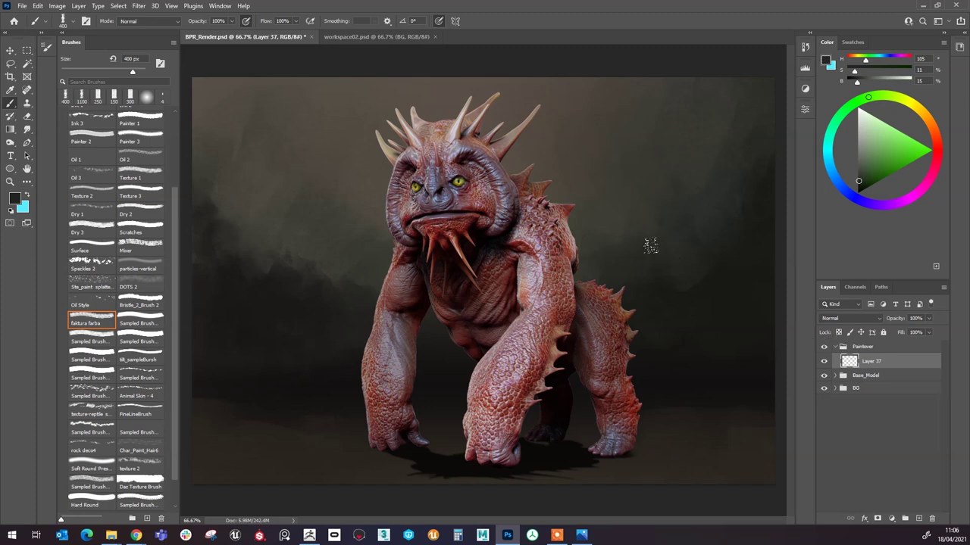
Step: Compare several sampled brushes with dark test strokes on the backdrop left of the creature's head, and undo the strokes
scroll(590, 258, "down", 2)
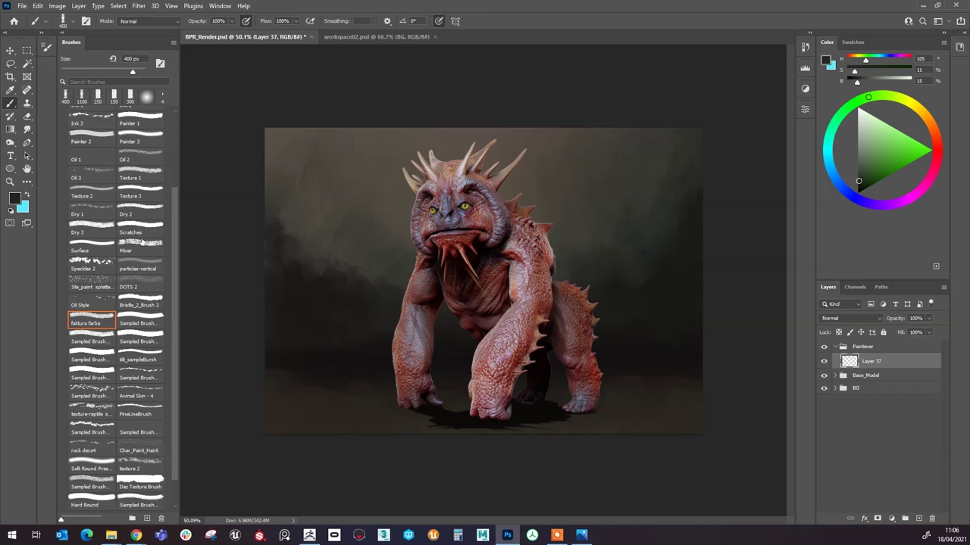
left_click(92, 377)
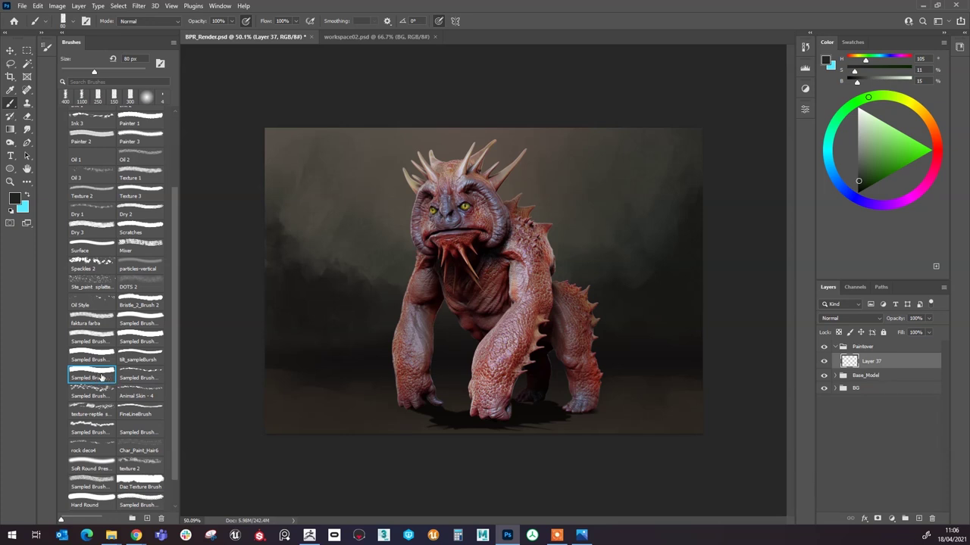
scroll(116, 394, "down", 1)
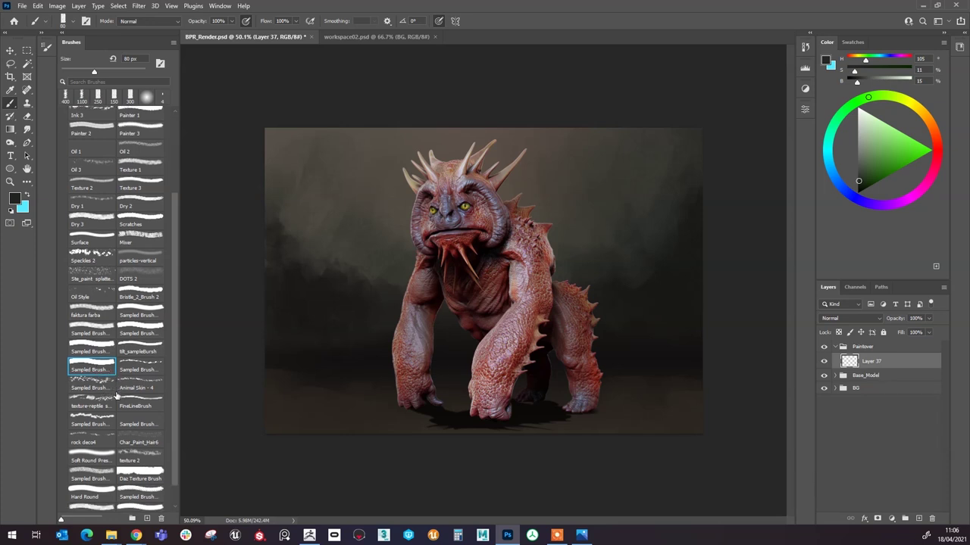
left_click(139, 331)
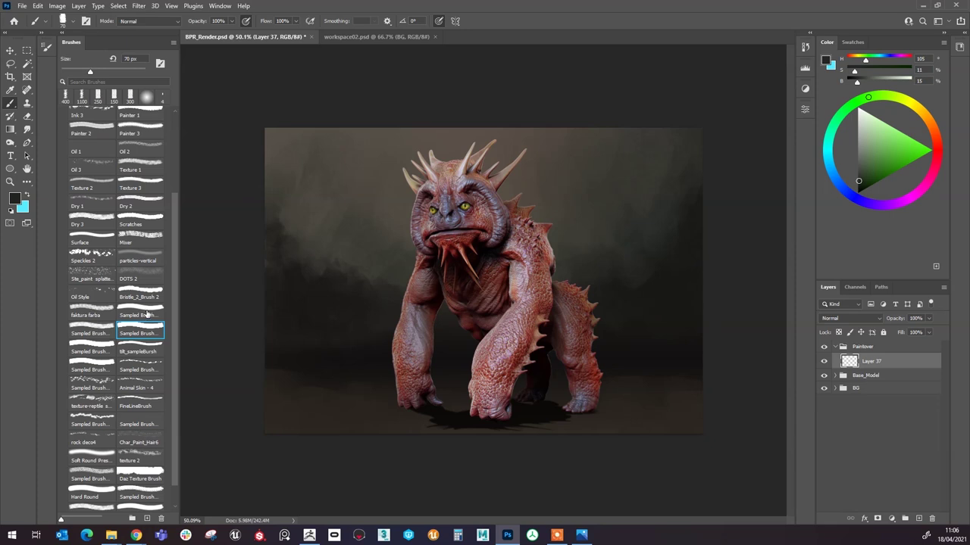
left_click(89, 327)
scroll(467, 272, "up", 4)
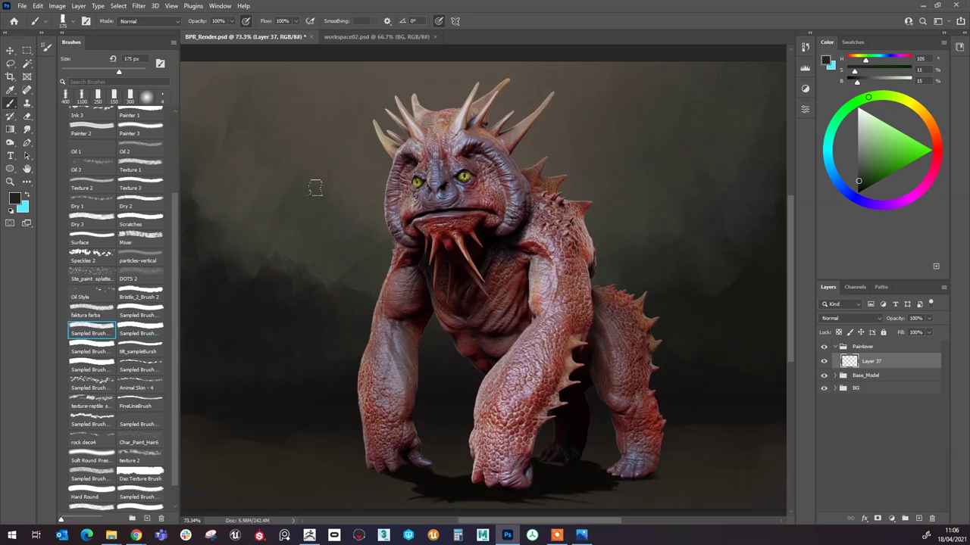
left_click(135, 332)
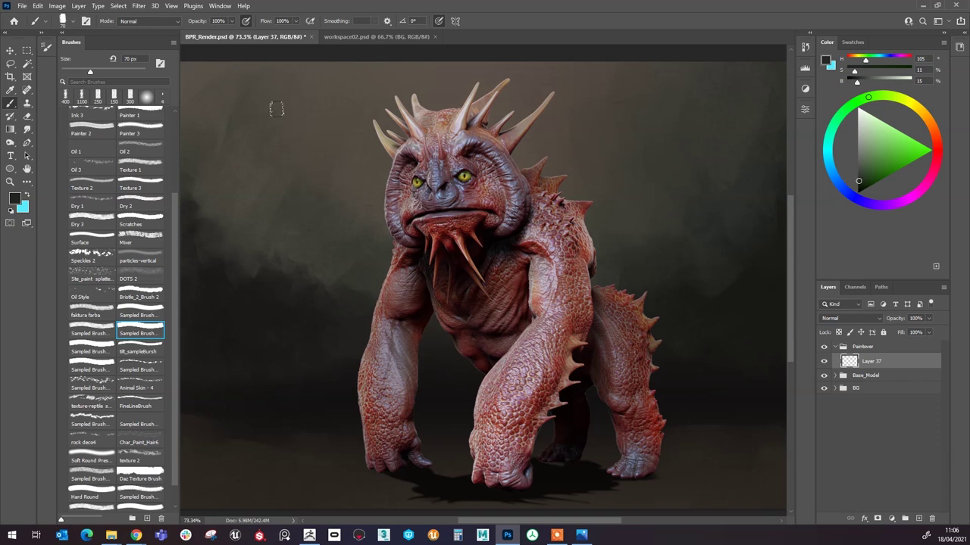
left_click_drag(276, 109, 245, 234)
left_click(97, 368)
left_click_drag(318, 110, 305, 244)
left_click(92, 331)
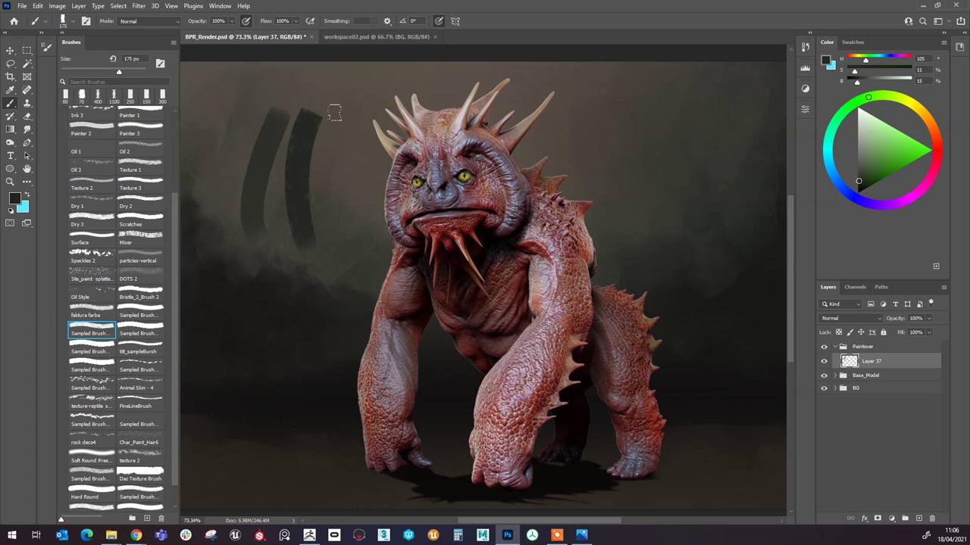
mouse_move(336, 110)
left_mouse_down()
mouse_move(331, 134)
mouse_move(347, 291)
left_mouse_up()
key("ctrl+z")
key("ctrl+z")
key("ctrl+z")
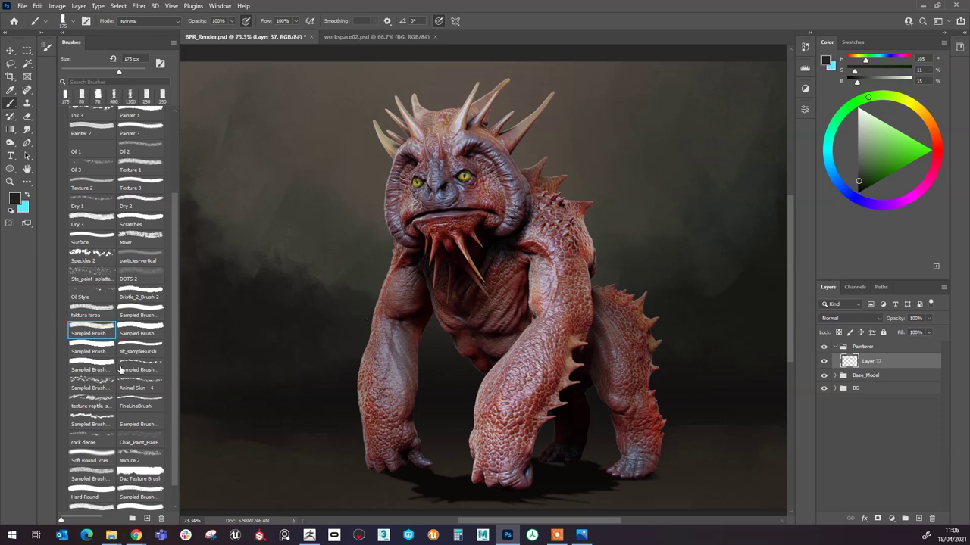
Step: Go through the neighbouring sampled brush presets and select the 70 px one
left_click(148, 315)
left_click(145, 332)
left_click(97, 332)
left_click(95, 350)
left_click(94, 369)
left_click(92, 352)
left_click(91, 333)
left_click(140, 333)
left_click(140, 314)
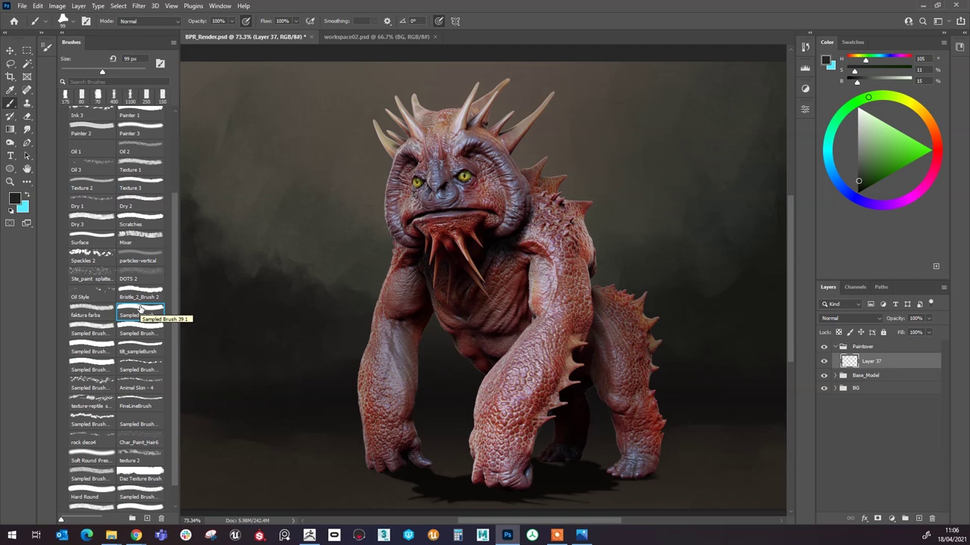
left_click(98, 370)
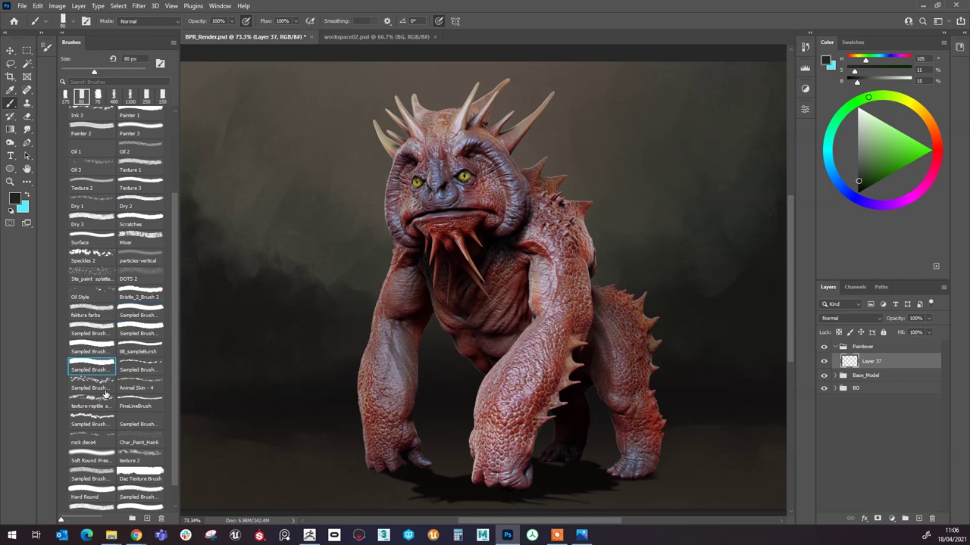
scroll(357, 178, "down", 1)
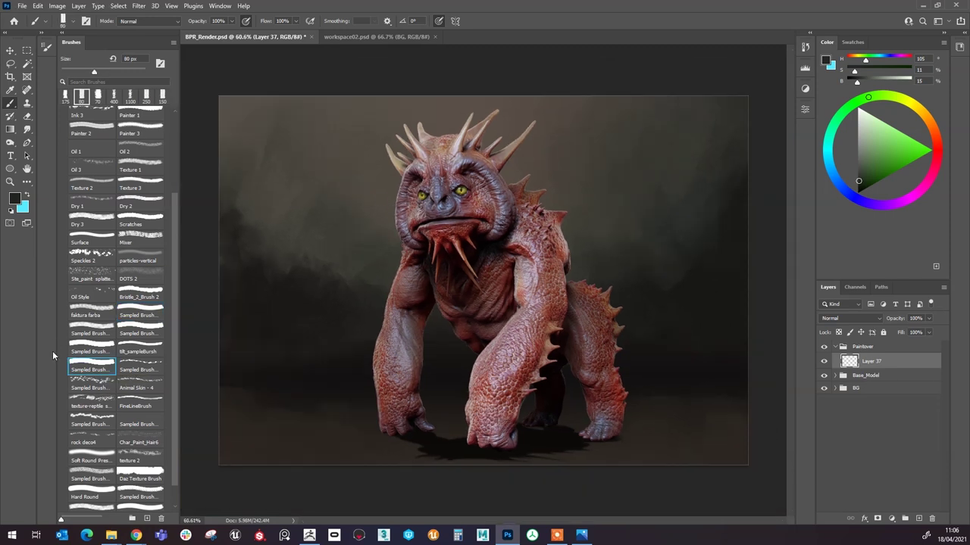
left_click(126, 331)
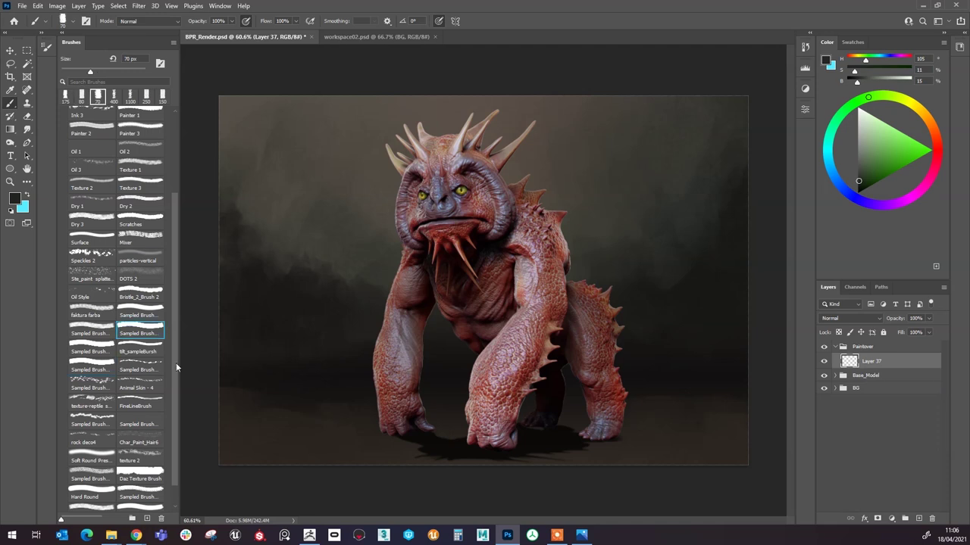
Step: Try dark strokes with the 70 px sampled brush left of the creature, and undo them
mouse_move(309, 215)
left_mouse_down()
mouse_move(338, 125)
mouse_move(321, 157)
mouse_move(309, 256)
mouse_move(342, 116)
mouse_move(334, 251)
left_mouse_up()
key("ctrl+z")
mouse_move(348, 209)
left_mouse_down()
mouse_move(381, 121)
mouse_move(292, 255)
mouse_move(359, 119)
left_mouse_up()
key("ctrl+z")
key("ctrl+z")
key("ctrl+z")
key("ctrl+z")
key("ctrl+z")
key("ctrl+z")
Step: Sample the brown backdrop tone near the horns and brush faint 70 px grass strokes beside the hind foot and around the left foot
left_click(375, 136, "alt")
key("bracketright")
key("bracketright")
key("bracketright")
key("bracketright")
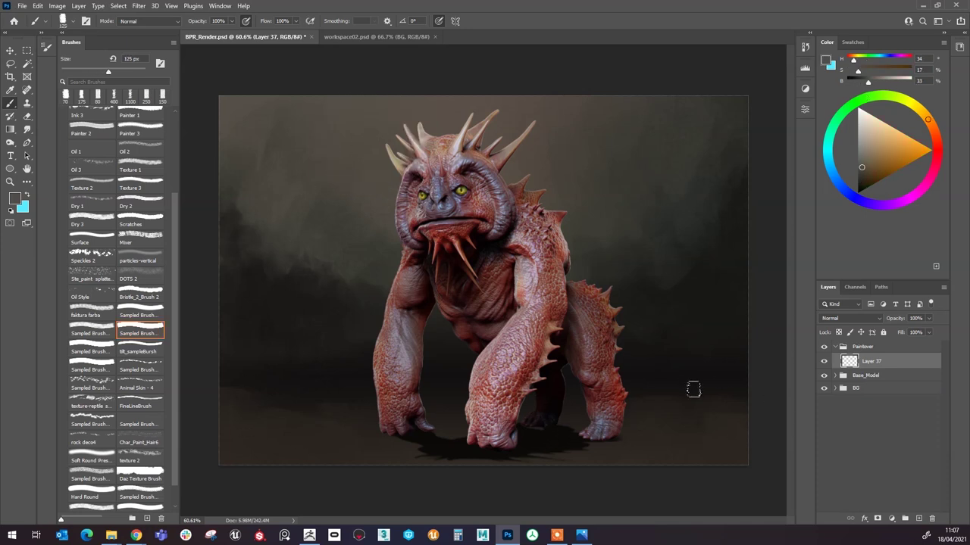
key("bracketleft")
key("bracketleft")
key("bracketleft")
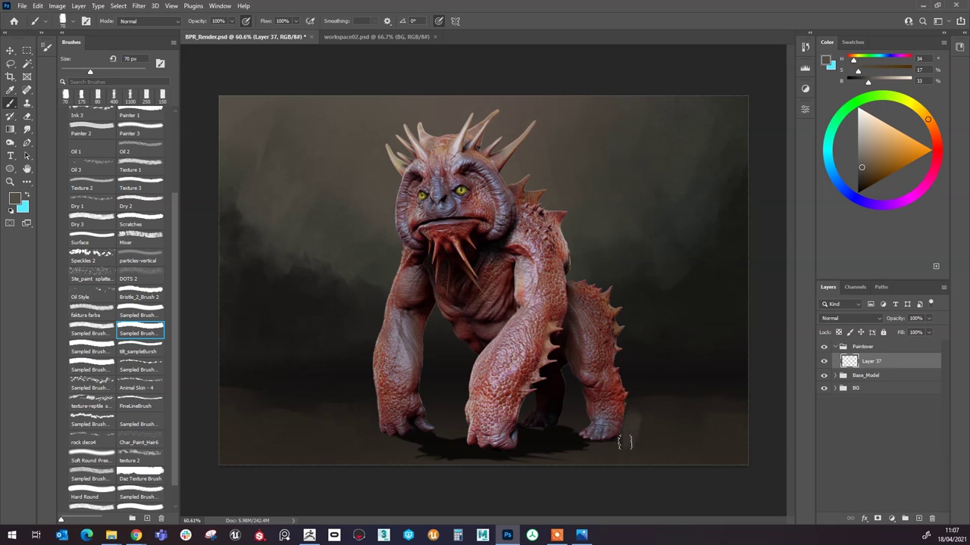
mouse_move(653, 414)
left_mouse_down()
mouse_move(686, 391)
mouse_move(675, 434)
left_mouse_up()
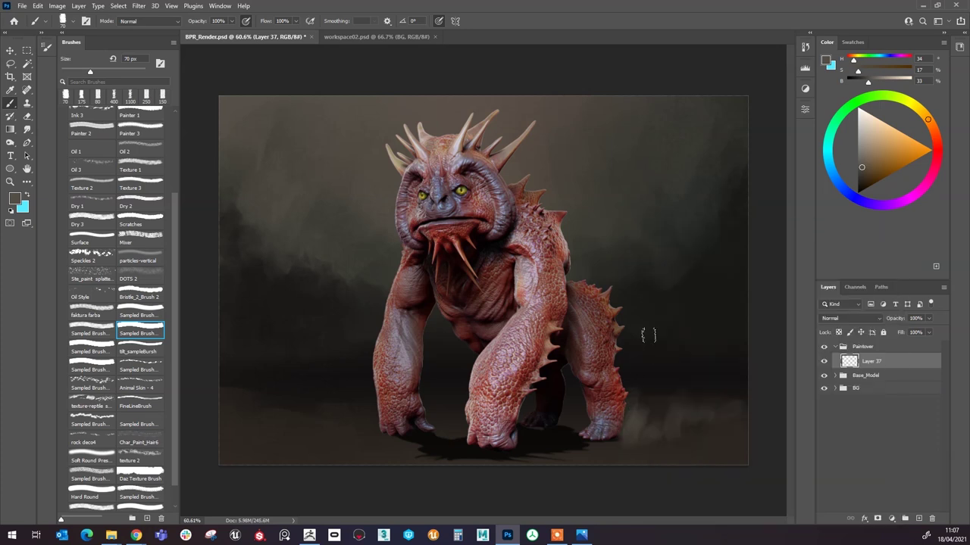
mouse_move(437, 420)
left_mouse_down()
mouse_move(452, 417)
mouse_move(439, 408)
left_mouse_up()
mouse_move(371, 402)
left_mouse_down()
mouse_move(334, 373)
mouse_move(309, 254)
mouse_move(339, 421)
mouse_move(356, 401)
mouse_move(387, 418)
mouse_move(377, 398)
mouse_move(393, 439)
mouse_move(356, 421)
mouse_move(408, 444)
mouse_move(349, 412)
left_mouse_up()
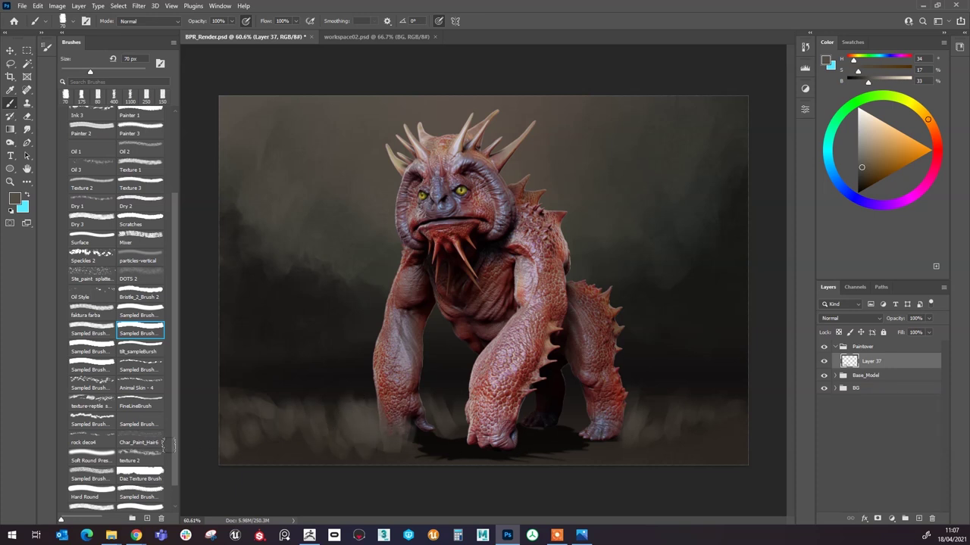
Step: Redo the grass strokes over the base of the central front foot and extend them along the foreground to the right
mouse_move(515, 456)
left_mouse_down()
mouse_move(467, 440)
mouse_move(463, 429)
mouse_move(498, 451)
left_mouse_up()
key("ctrl+z")
key("ctrl+z")
key("ctrl+z")
key("ctrl+z")
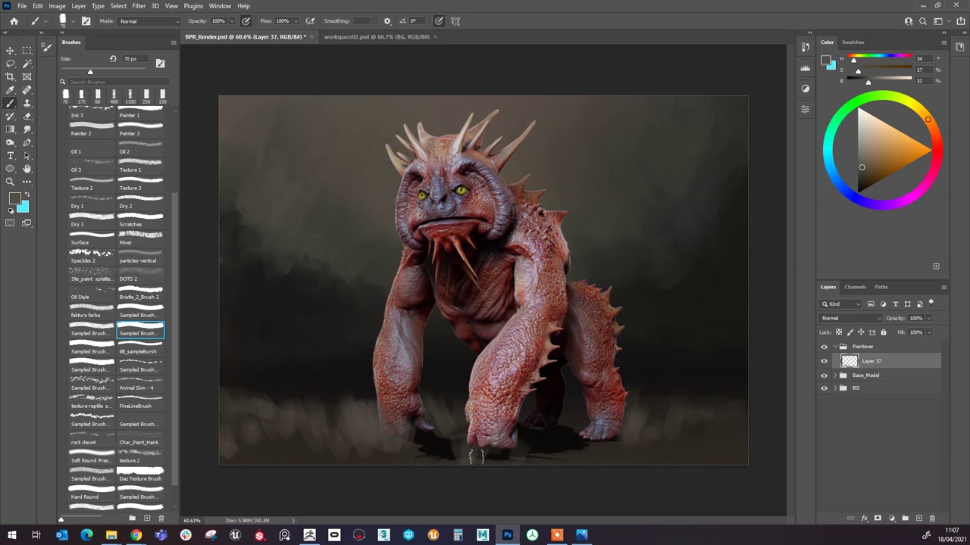
mouse_move(458, 456)
left_mouse_down()
mouse_move(441, 444)
mouse_move(498, 459)
mouse_move(524, 447)
left_mouse_up()
left_click_drag(601, 458, 614, 441)
mouse_move(665, 422)
left_mouse_down()
mouse_move(697, 406)
mouse_move(718, 419)
left_mouse_up()
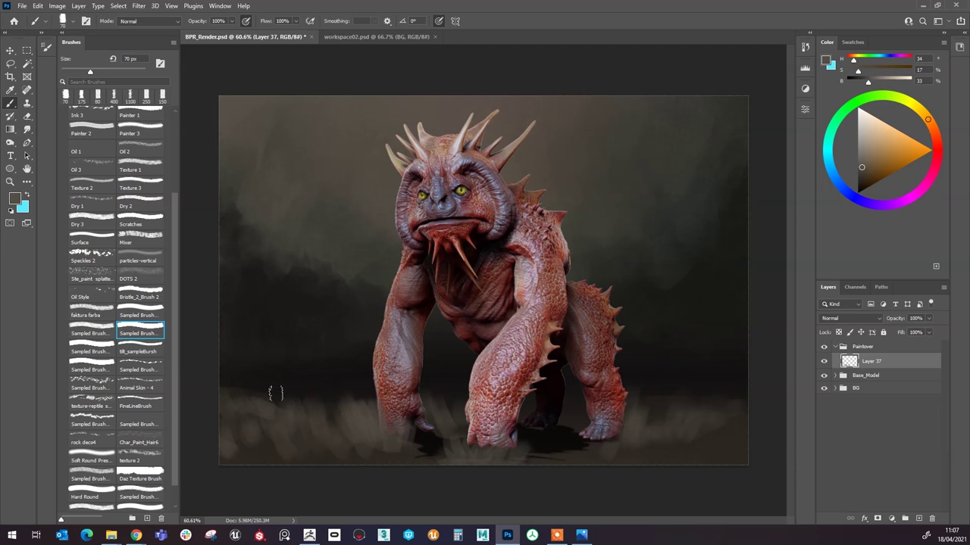
Step: Switch to the Eraser with the same sampled brush tip, reduced to 10 px, to cut into the grass at the left
key("e")
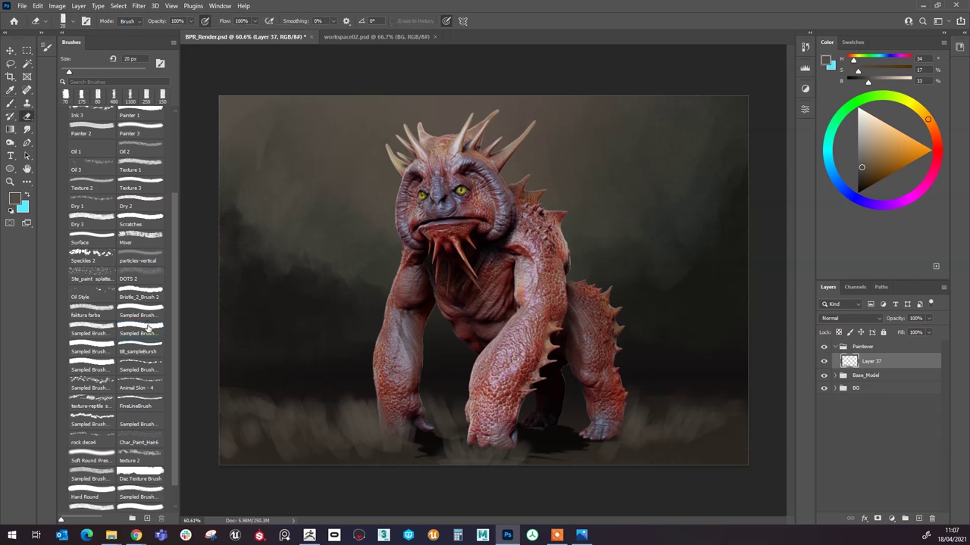
left_click(133, 322)
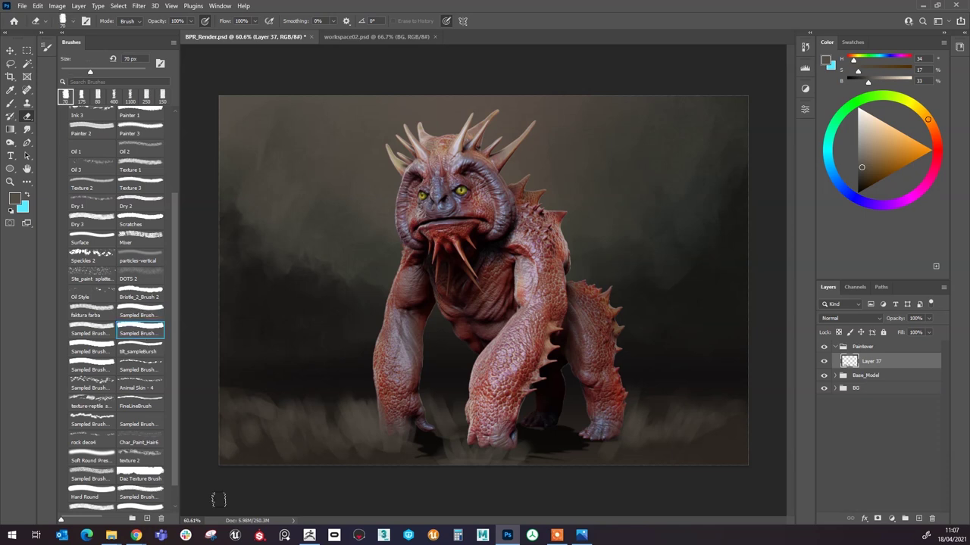
key("bracketleft")
key("bracketleft")
key("bracketleft")
key("bracketleft")
key("bracketleft")
key("bracketleft")
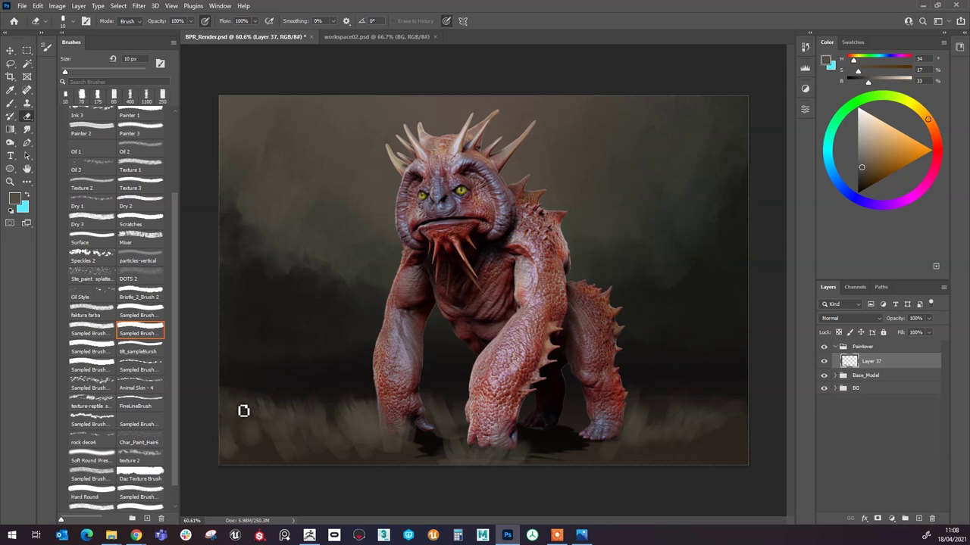
Step: Carve thinner blade shapes into the grass on both sides of the creature, erasing at 25 px and 10 px
key("bracketright")
key("bracketright")
key("bracketright")
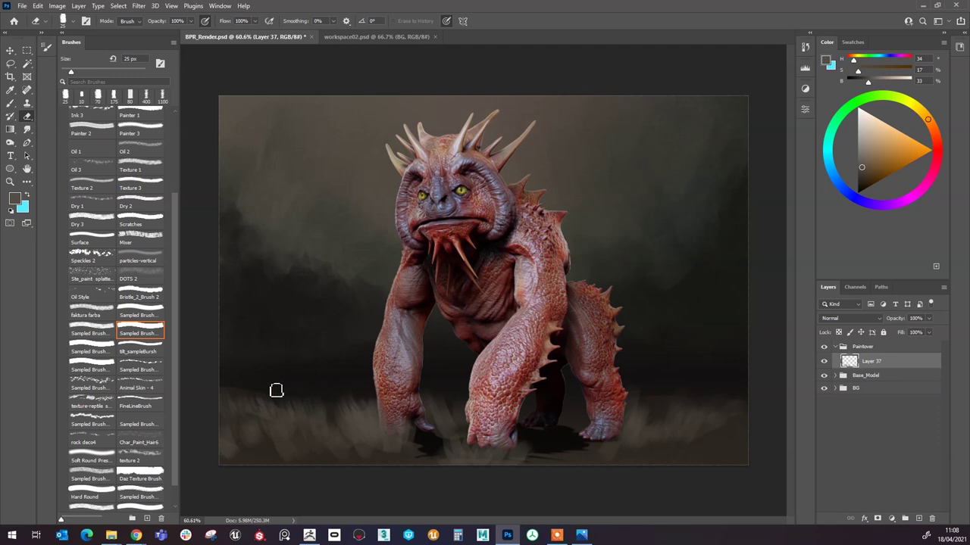
right_click(228, 358)
left_click(371, 171)
key("[")
key("[")
key("[")
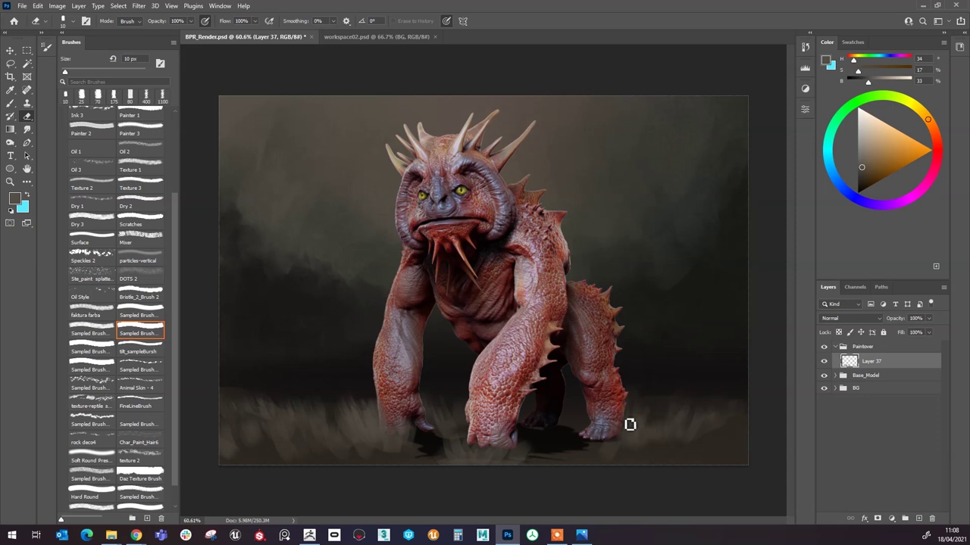
key("ctrl")
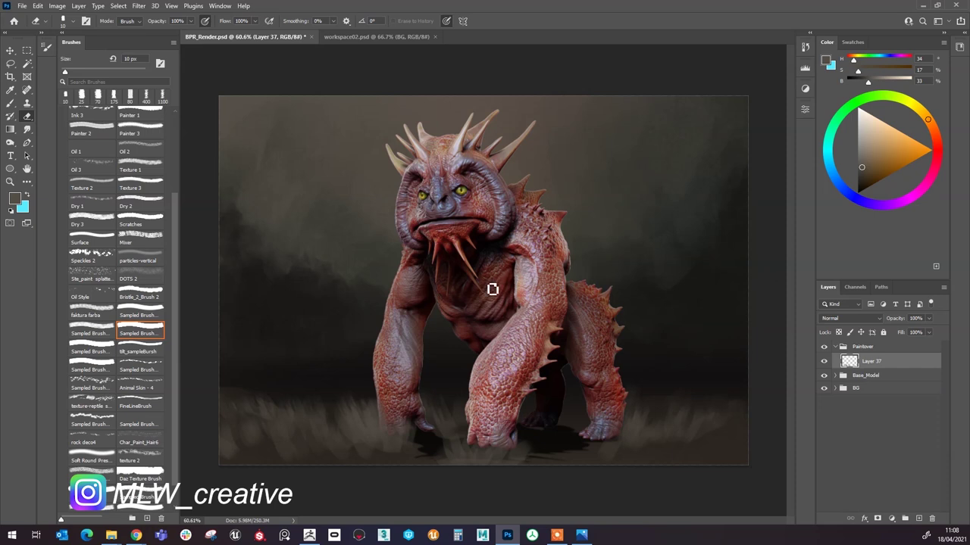
Step: Add a new layer above the grass layer and ready a 20 px sampled brush in a sampled pale lilac (H 261, S 14, B 75)
left_click(83, 364)
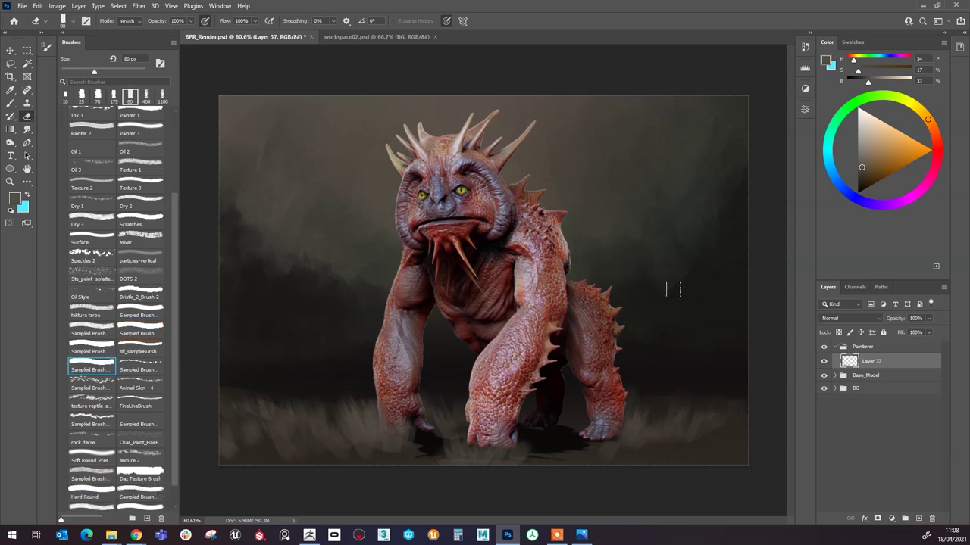
left_click(918, 518)
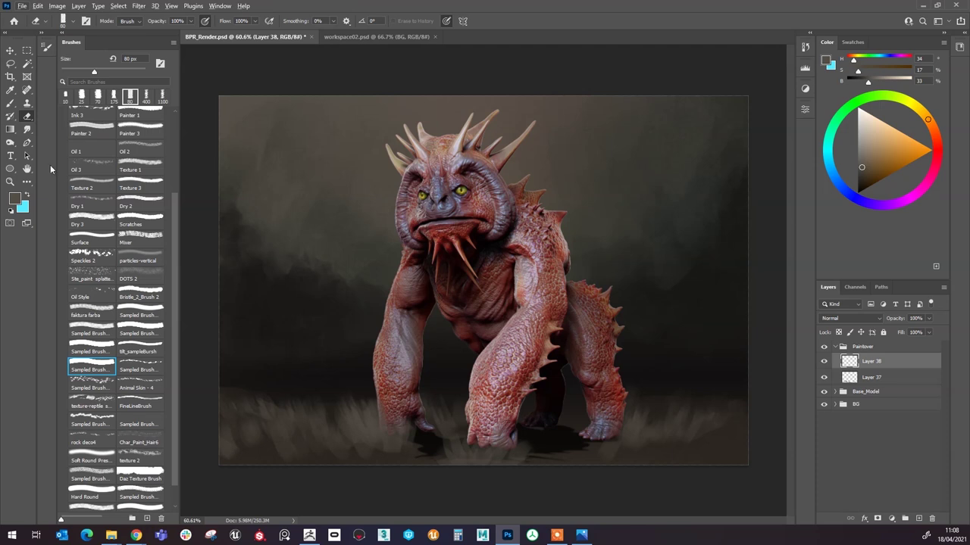
left_click(10, 103)
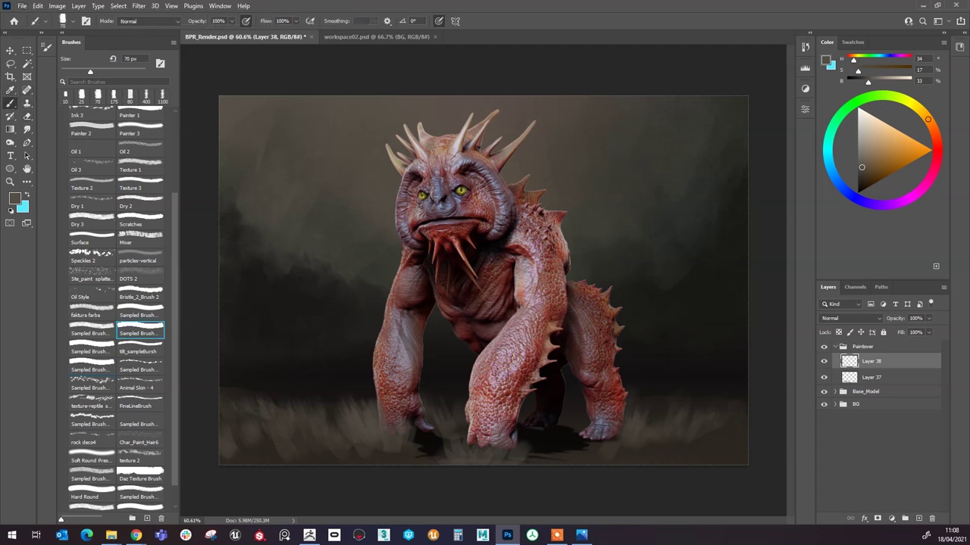
left_click(568, 452, "alt")
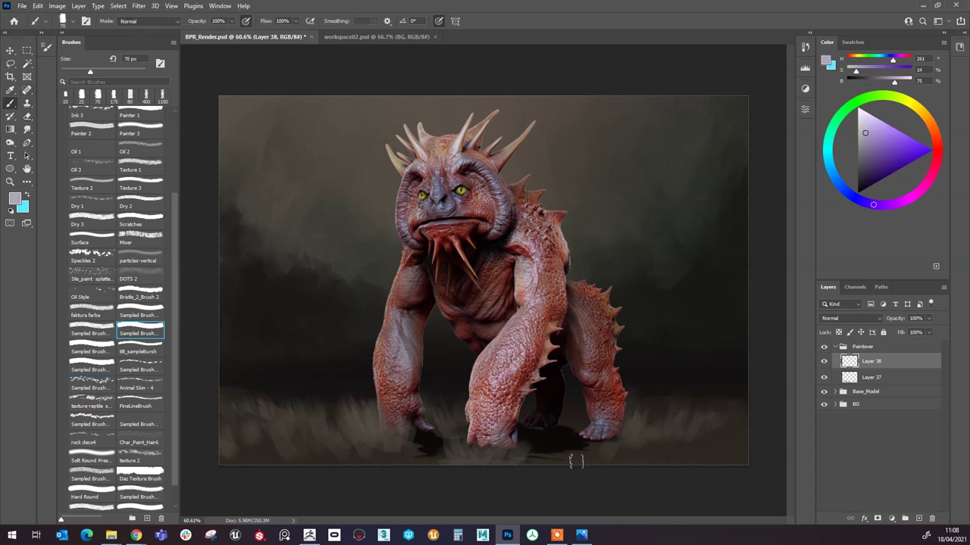
key("bracketleft")
key("bracketleft")
key("bracketleft")
key("bracketleft")
key("bracketleft")
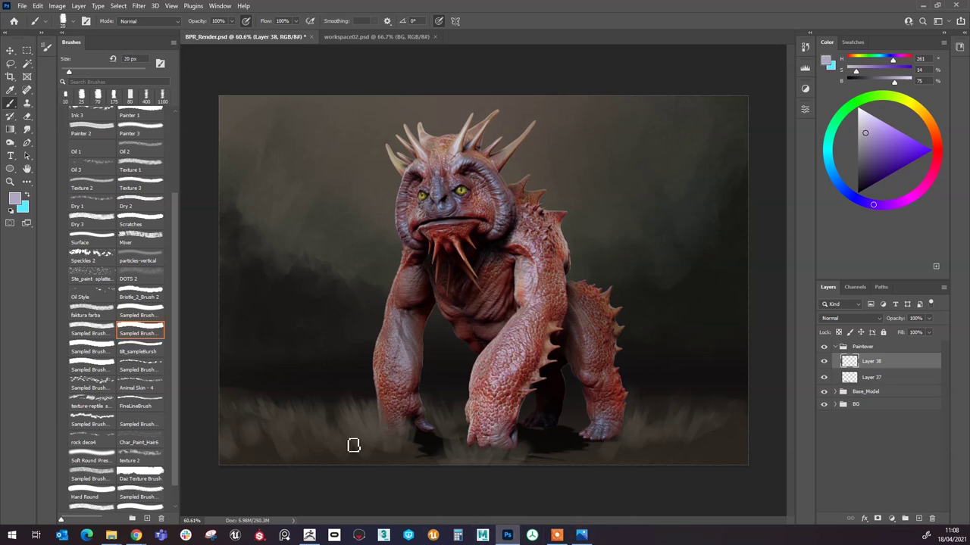
Step: Reduce the brush to 9 px and paint thin pale blades over the grass on both sides of the creature
key("bracketleft")
key("bracketleft")
key("bracketleft")
key("bracketright")
key("bracketright")
key("bracketright")
left_click(149, 310)
left_click(151, 333)
key("bracketleft")
key("bracketleft")
key("bracketleft")
key("bracketleft")
key("bracketleft")
key("bracketleft")
key("bracketleft")
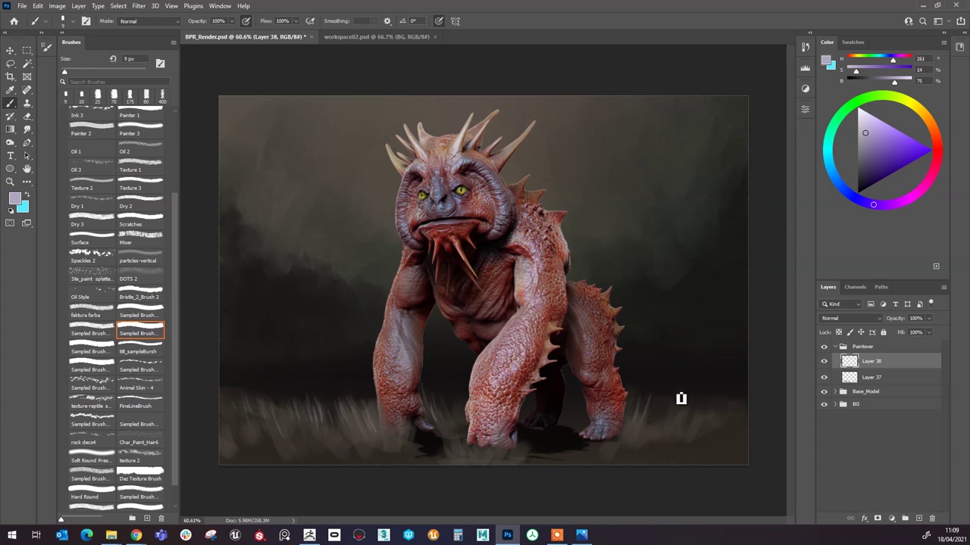
left_click_drag(704, 429, 738, 403)
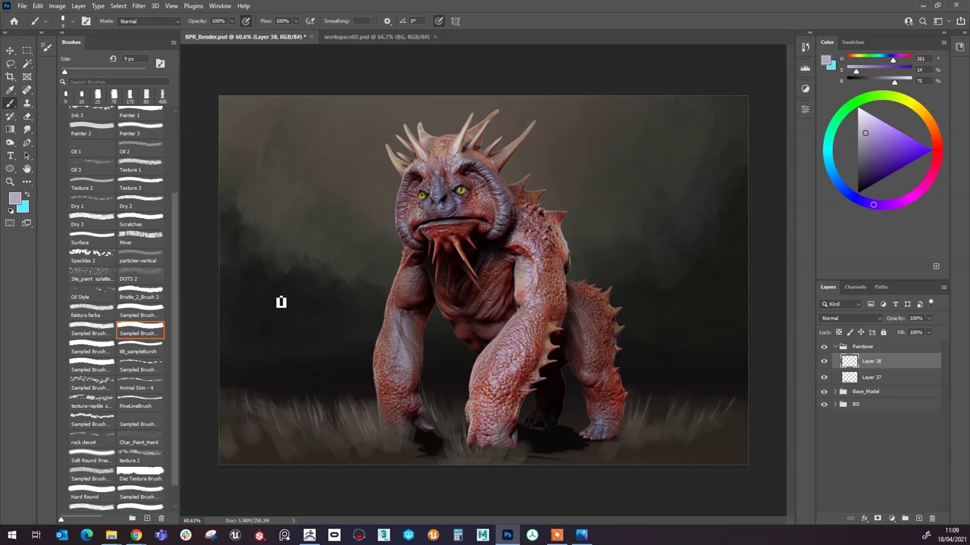
Step: Soften the pale blade layer to 77% opacity and 78% fill
left_click_drag(929, 319, 920, 346)
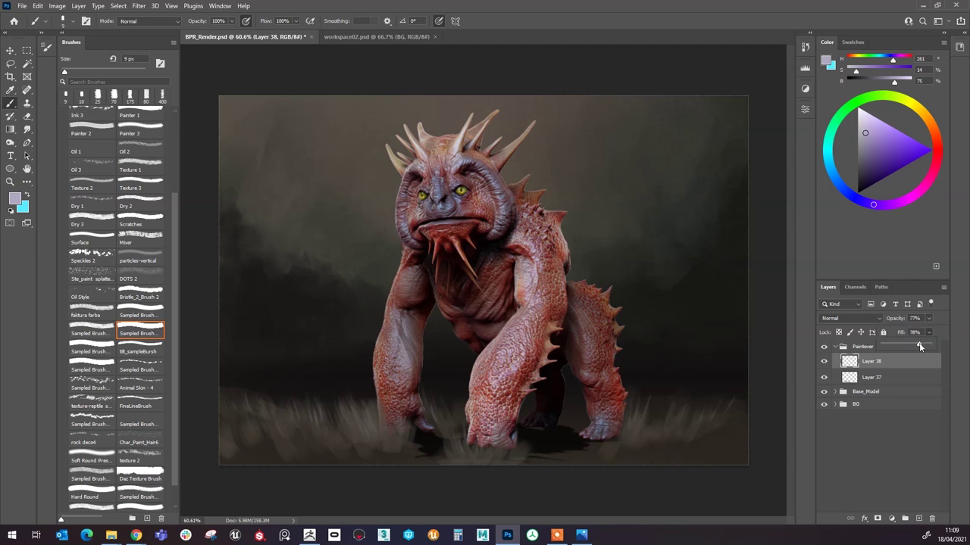
key("ctrl+minus")
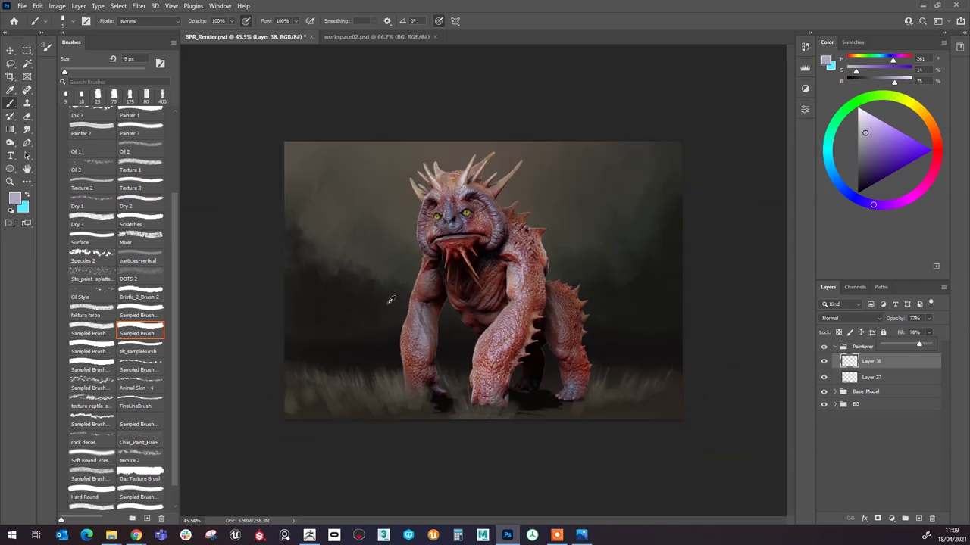
key("ctrl+plus")
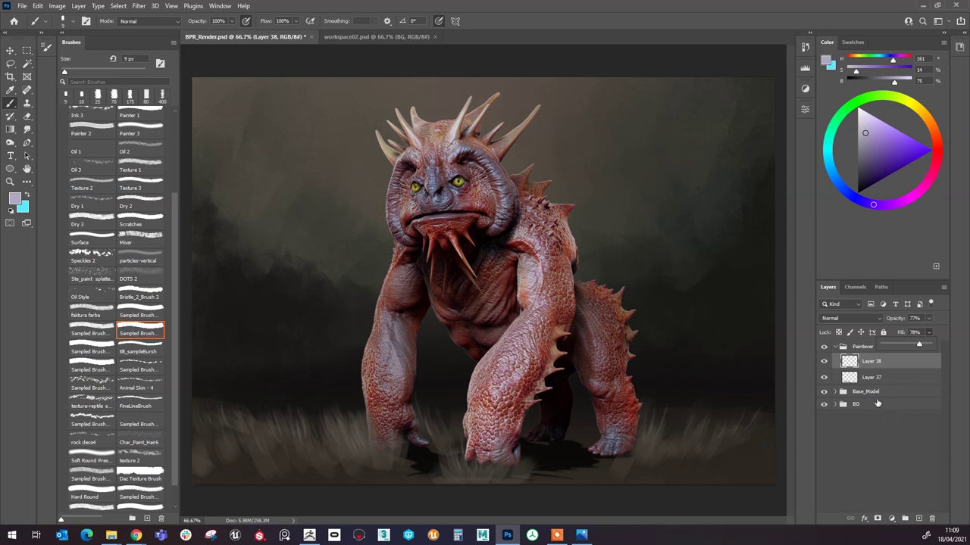
Step: Add another paintover layer and try a radial gradient in a sampled near-black from the image's lower-right corner
left_click(918, 518)
left_click(10, 129)
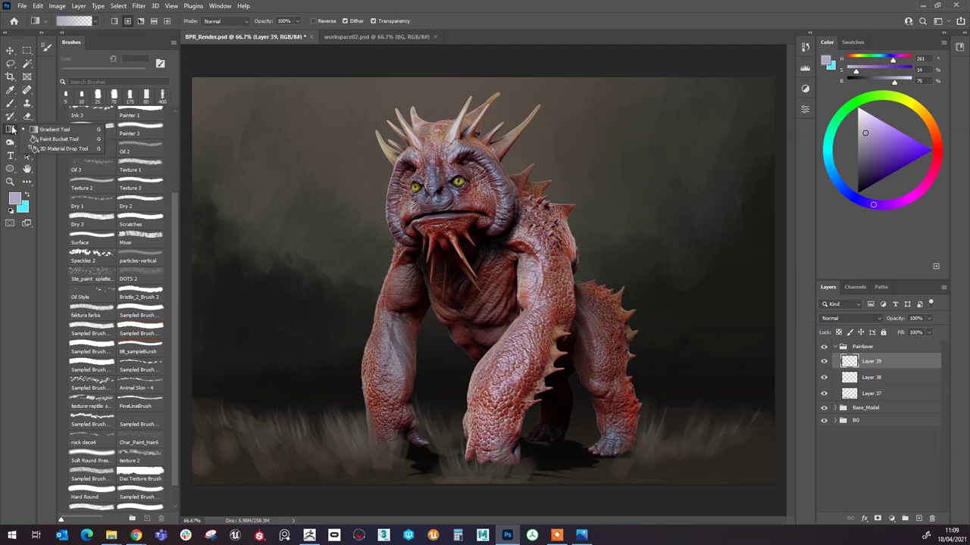
left_click(60, 131)
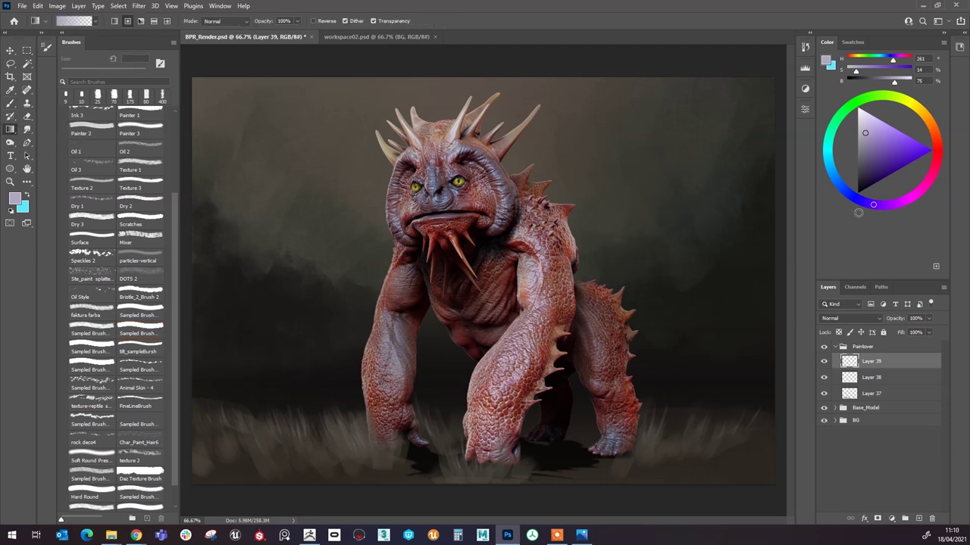
left_click(748, 369, "alt")
left_click_drag(769, 477, 699, 443)
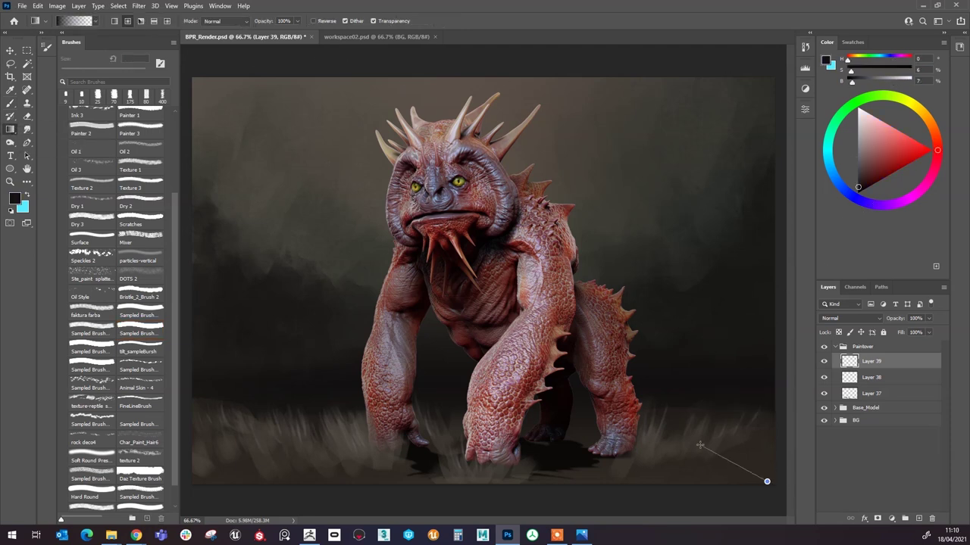
key("ctrl+z")
Step: Switch to a linear gradient and darken the lower-right and lower-left corners of the image with the sampled near-black
left_click(112, 22)
left_click_drag(764, 515, 664, 429)
key("ctrl+minus")
left_click_drag(217, 460, 331, 399)
left_click_drag(221, 434, 377, 365)
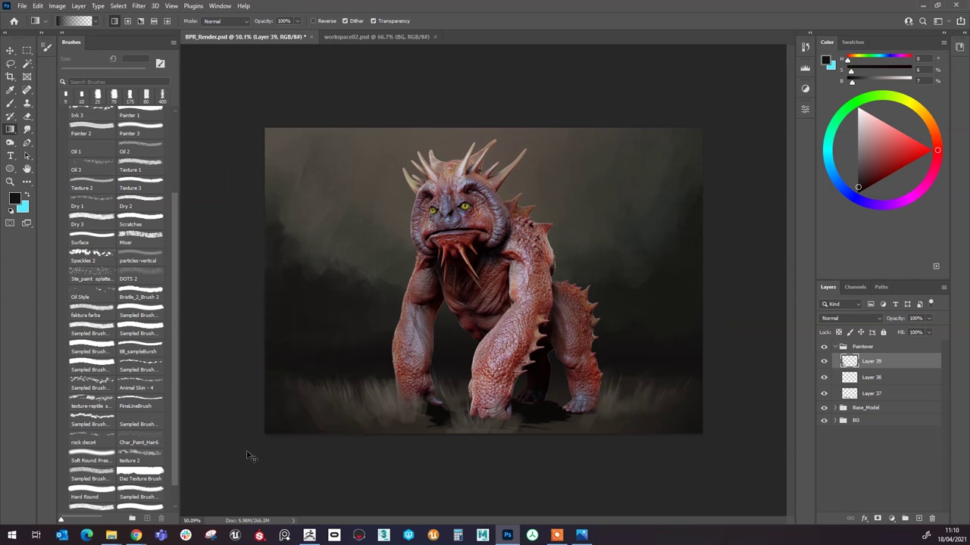
key("ctrl+z")
left_click_drag(248, 455, 361, 382)
Step: Set the foreground colour to pure black and redo the linear gradient over the image's right side
left_click(856, 192)
left_click_drag(701, 432, 567, 355)
key("ctrl+z")
left_click_drag(760, 384, 641, 340)
mouse_move(156, 443)
left_mouse_down()
mouse_move(188, 424)
mouse_move(205, 388)
mouse_move(140, 479)
left_mouse_up()
left_click_drag(716, 443, 641, 377)
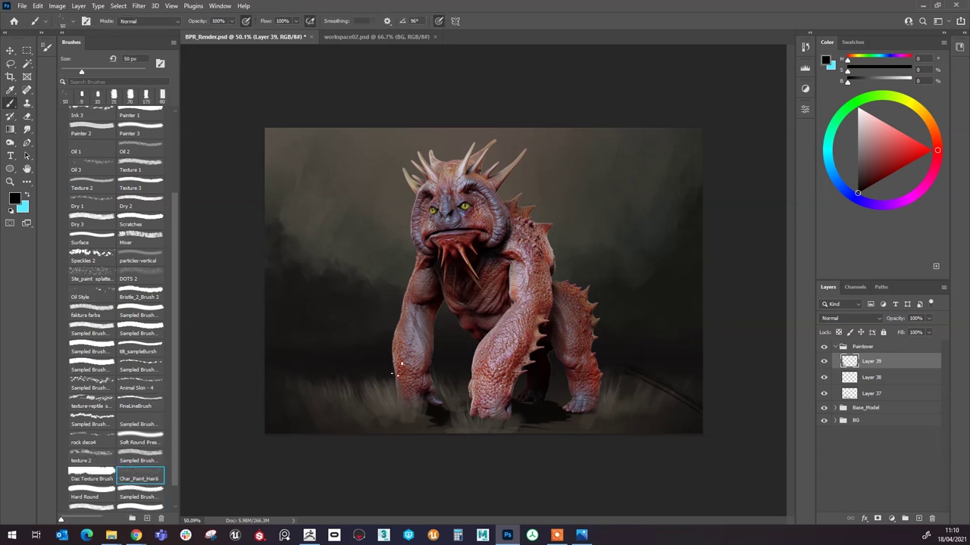
key("ctrl+z")
key("g")
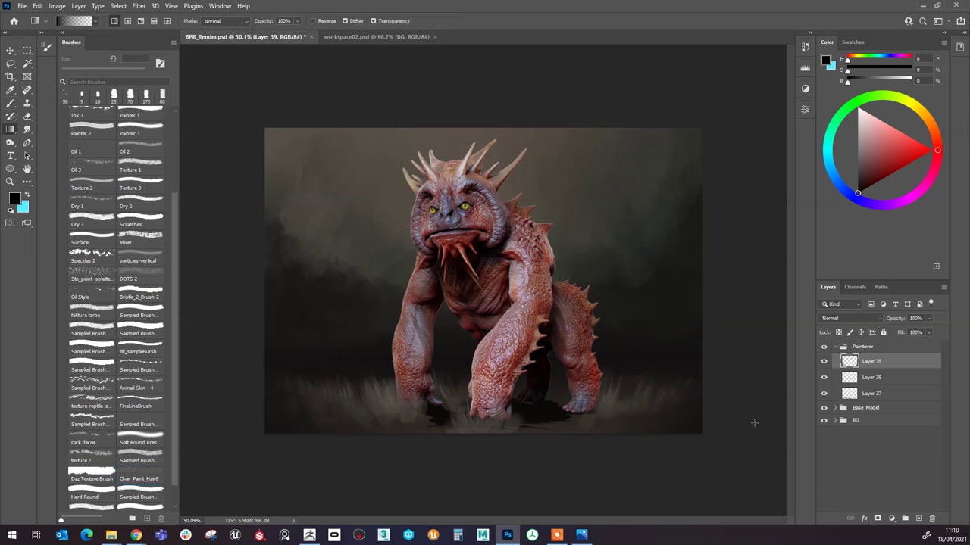
Step: Try wider black gradients from both lower corners, undo the unsuitable ones, and darken the lower-left corner with a long diagonal gradient
left_click_drag(760, 424, 364, 337)
key("ctrl+z")
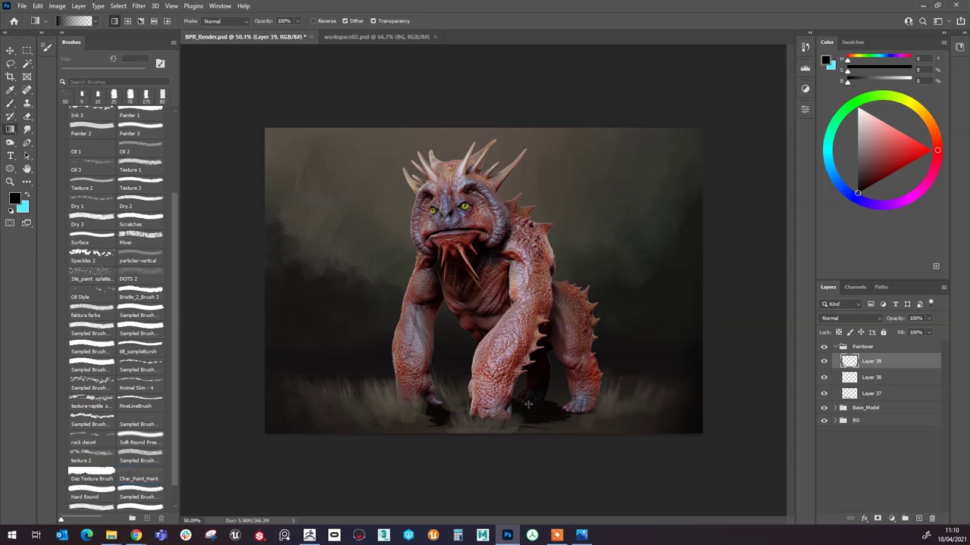
left_click_drag(234, 381, 315, 333)
key("ctrl+z")
left_click_drag(218, 433, 408, 359)
Step: Set the corner-darkening layer to Multiply at 82% opacity and slightly reduce its fill
left_click(848, 318)
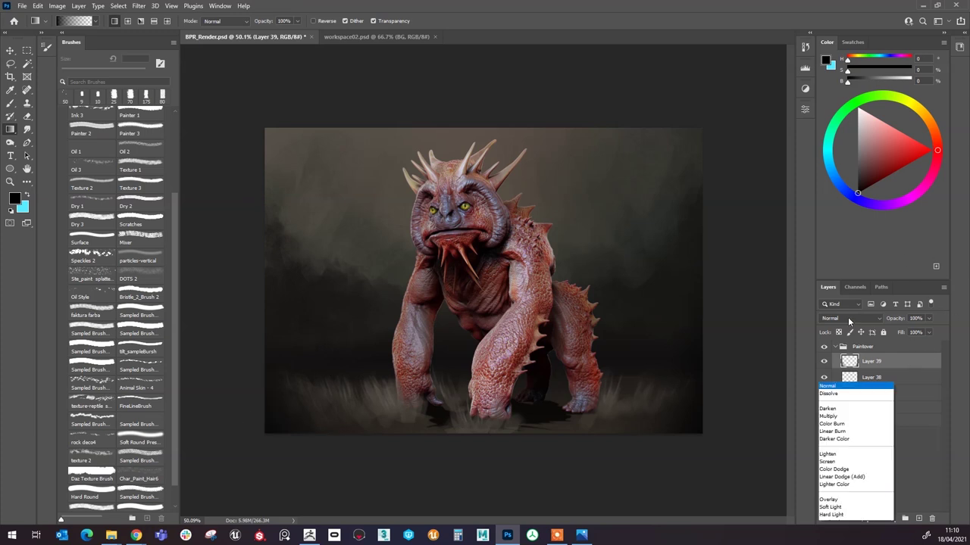
left_click(841, 311)
left_click(929, 319)
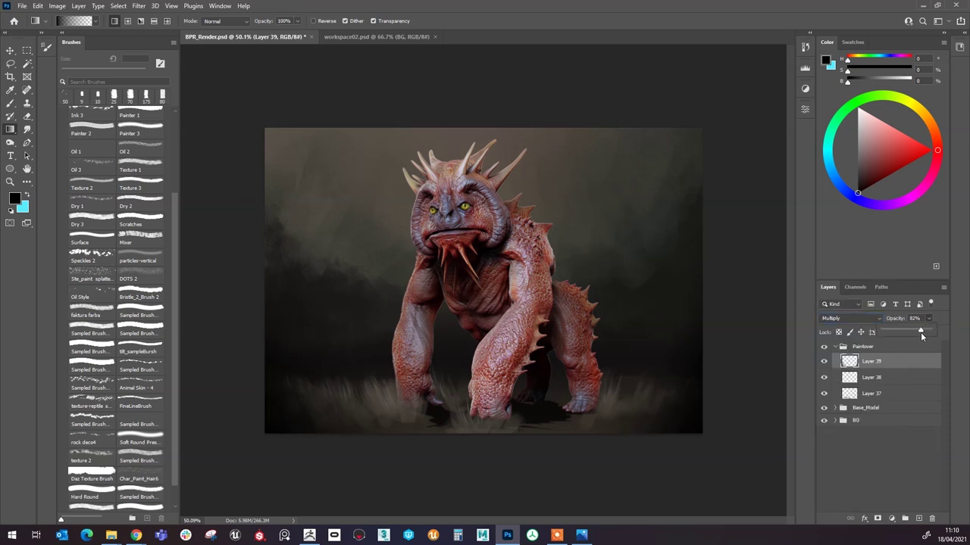
left_click(952, 326)
left_click_drag(928, 345, 925, 345)
Step: Add an empty layer at the top of the Paintover group and another at the top of the BG group
left_click(918, 519)
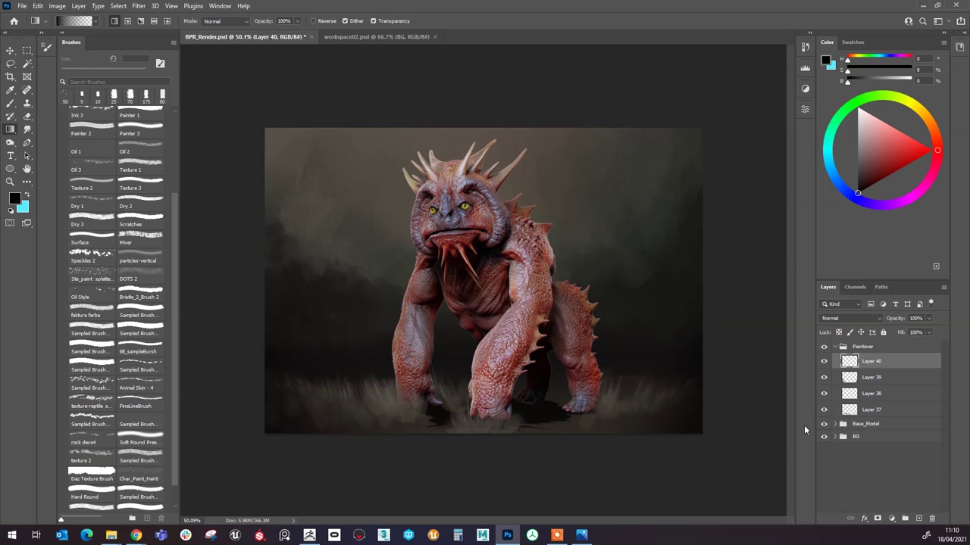
left_click(834, 438)
left_click(881, 451)
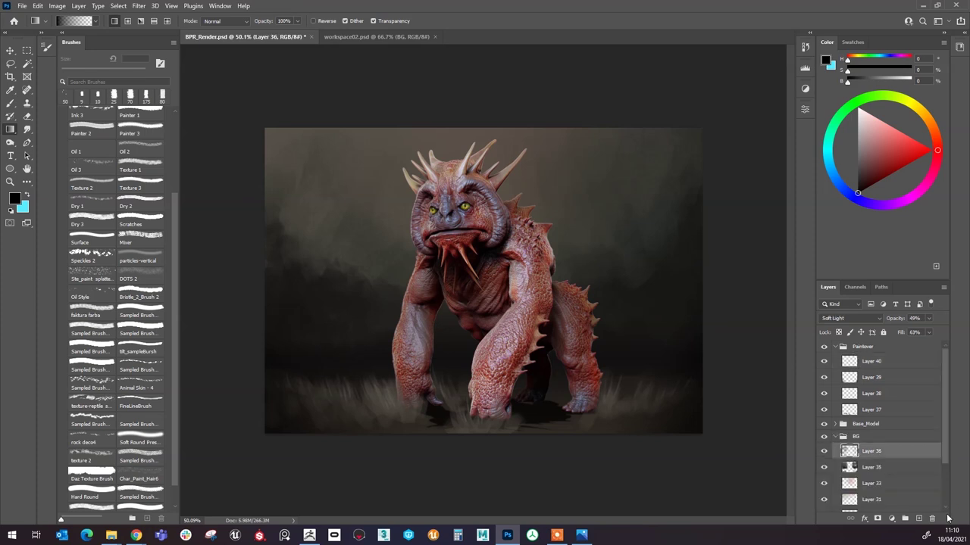
left_click(875, 485)
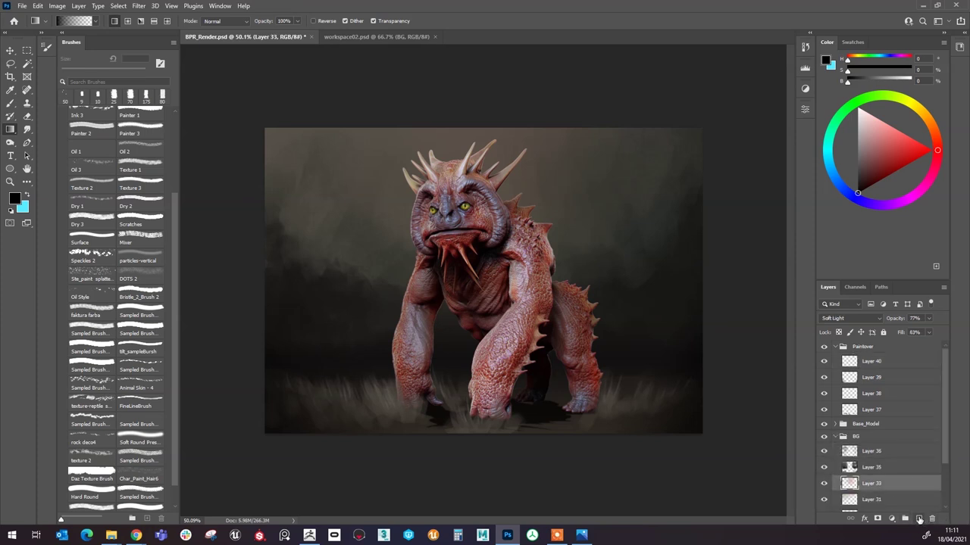
left_click(887, 452)
left_click(918, 519)
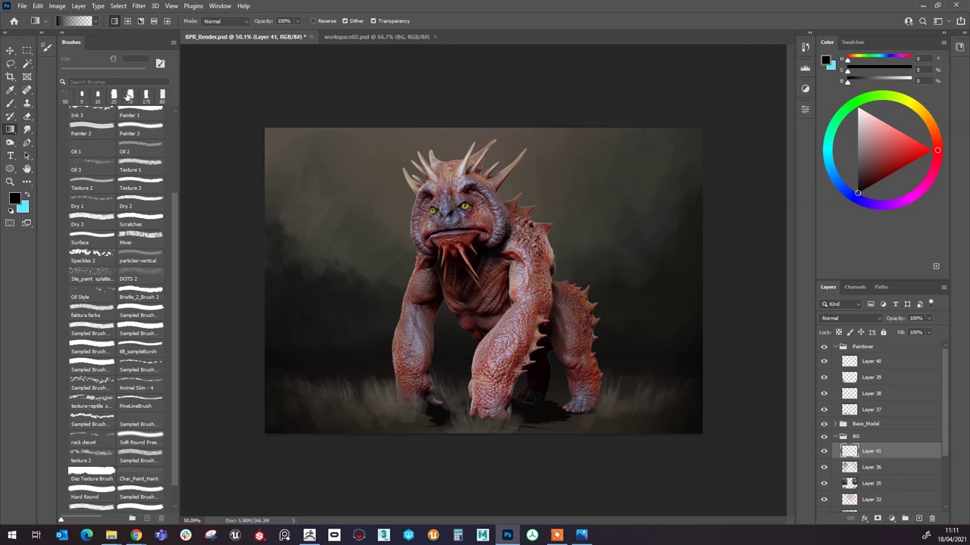
Step: Sample a pale pinkish-brown from the horns and draw a diagonal linear gradient from the backdrop's upper-left corner
left_click(463, 172, "alt")
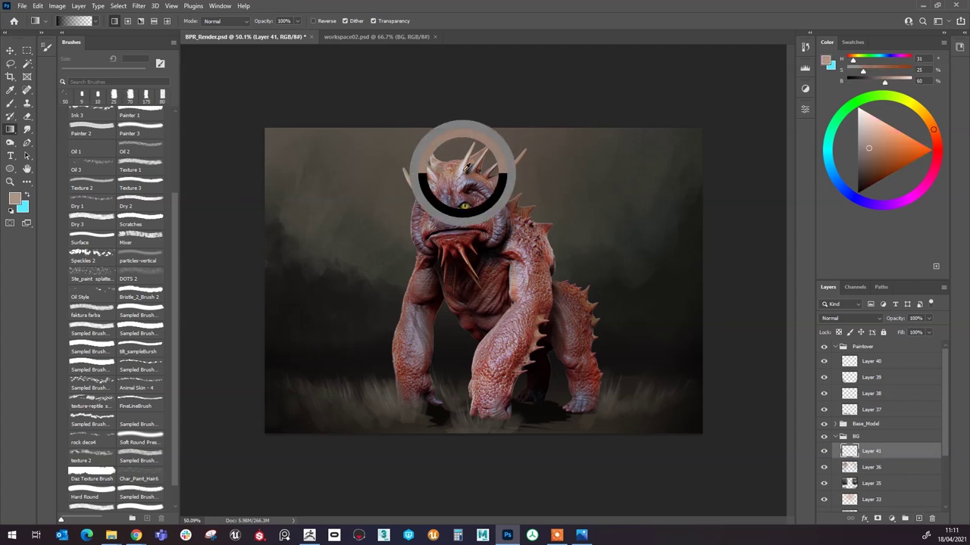
left_click(464, 172, "alt")
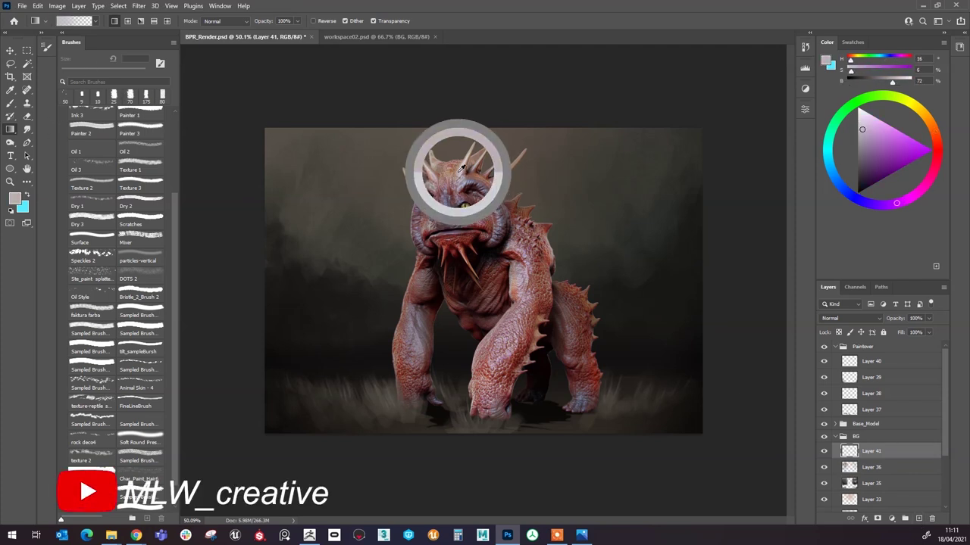
left_click_drag(348, 102, 664, 422)
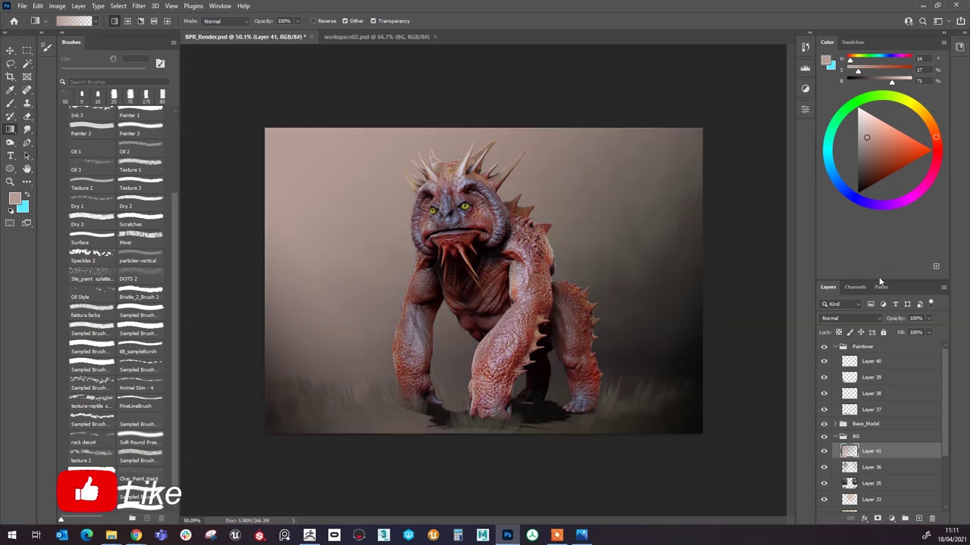
Step: Blend the backdrop gradient layer as Overlay at 86% opacity and 83% fill
left_click(843, 318)
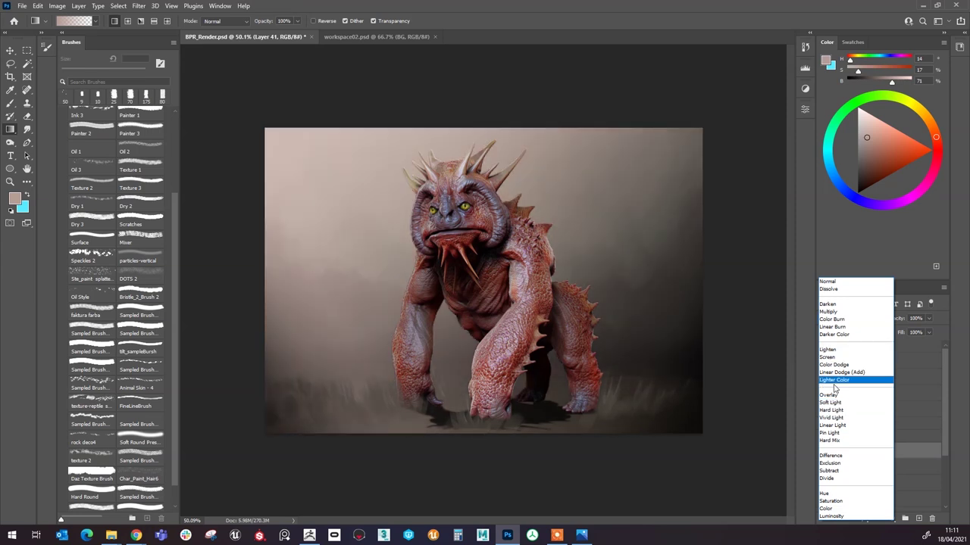
left_click(831, 397)
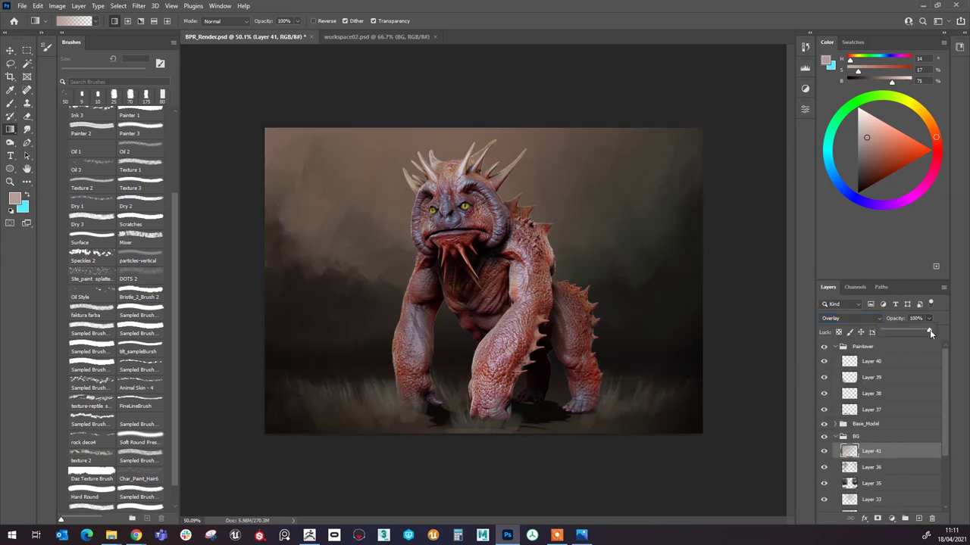
left_click(952, 320)
left_click(930, 333)
left_click_drag(926, 347, 922, 348)
scroll(531, 212, "down", 2)
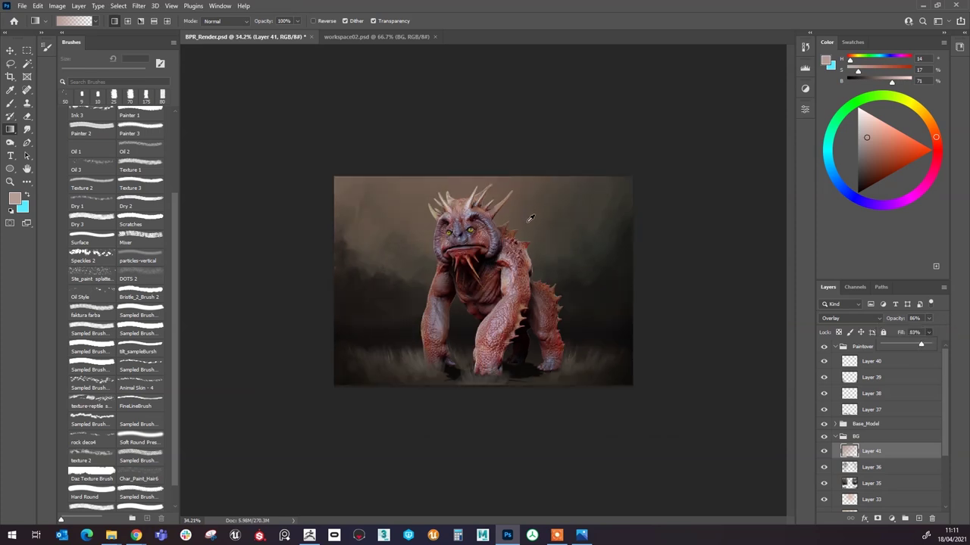
scroll(506, 323, "up", 2)
scroll(478, 294, "up", 1)
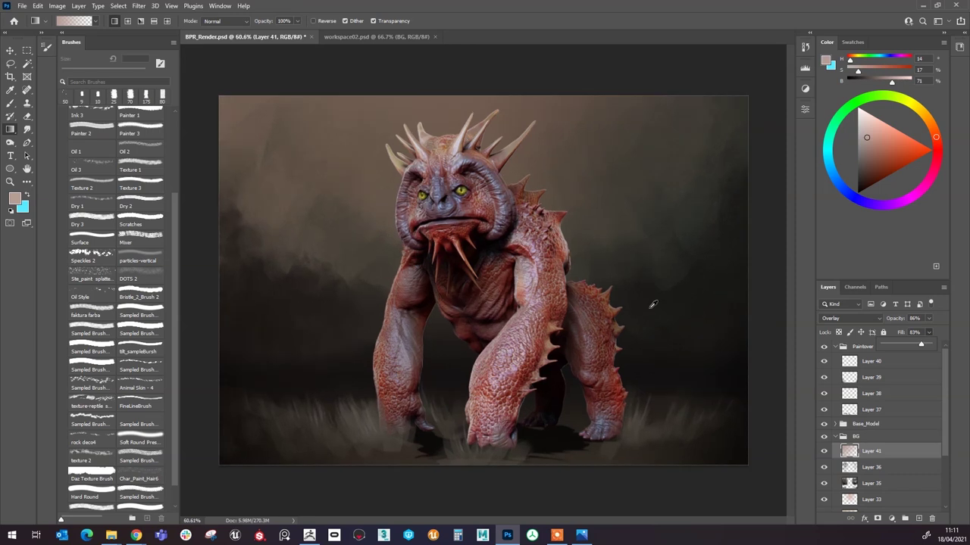
Step: Add a new top layer in the Paintover group and fill it with muted green (H 79, S 23, B 60) using the Paint Bucket
left_click(895, 364)
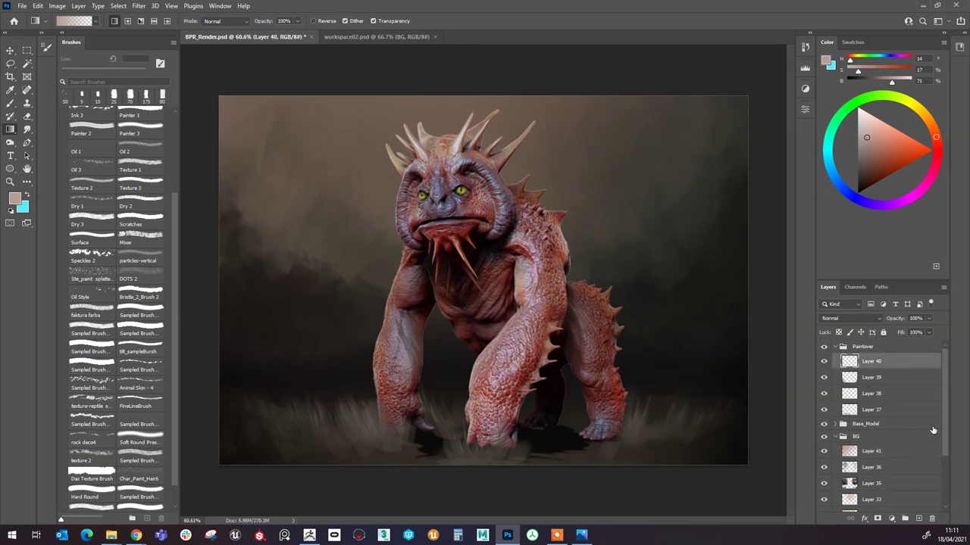
left_click(918, 518)
right_click(14, 129)
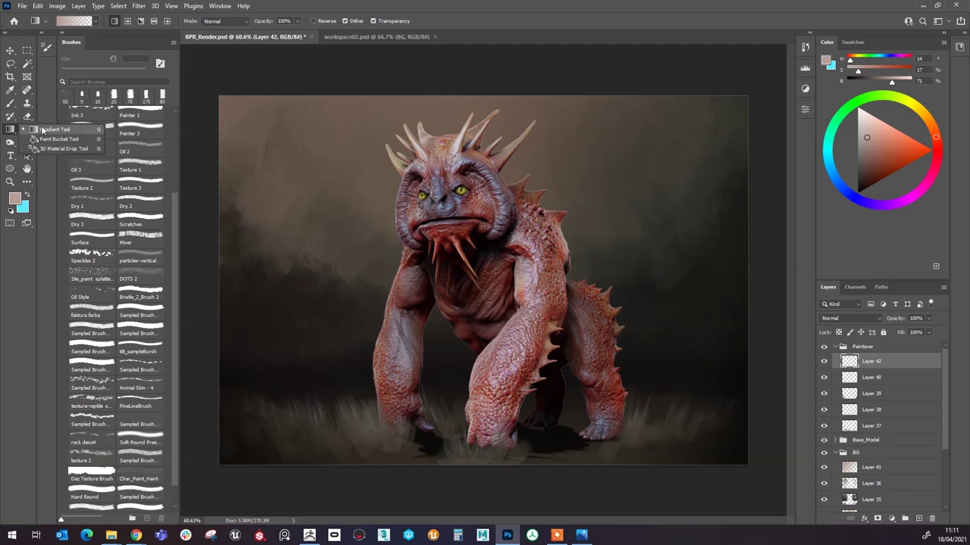
left_click(53, 143)
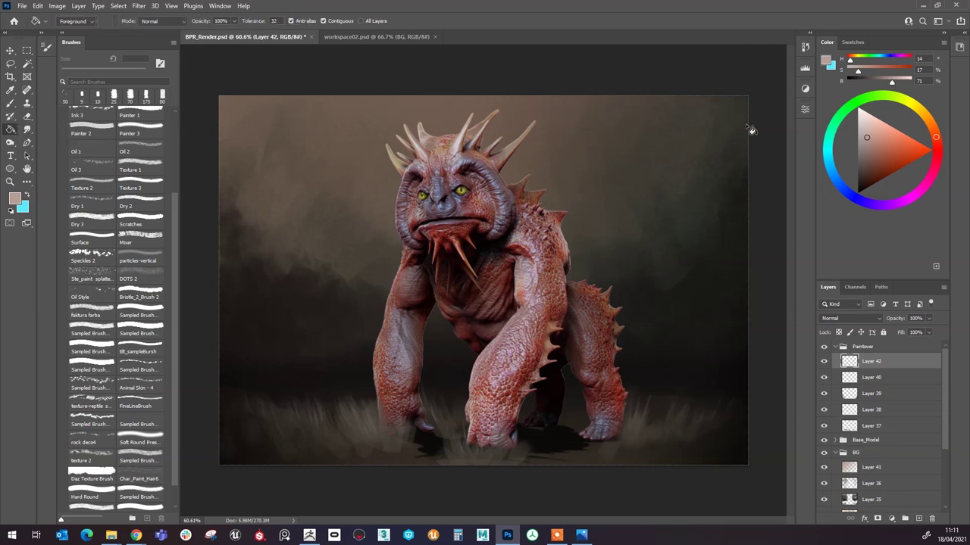
left_click_drag(890, 97, 862, 99)
mouse_move(874, 135)
left_mouse_down()
mouse_move(871, 156)
mouse_move(867, 147)
left_mouse_up()
left_click(891, 96)
left_click_drag(891, 96, 893, 96)
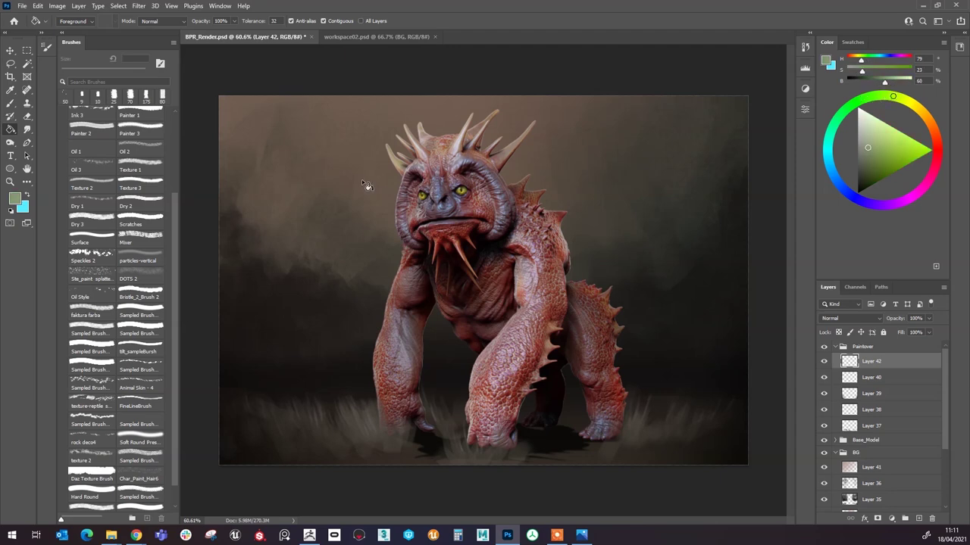
left_click(362, 177)
Step: Blend the green fill layer as Soft Light at 86% opacity and 84% fill
left_click(852, 315)
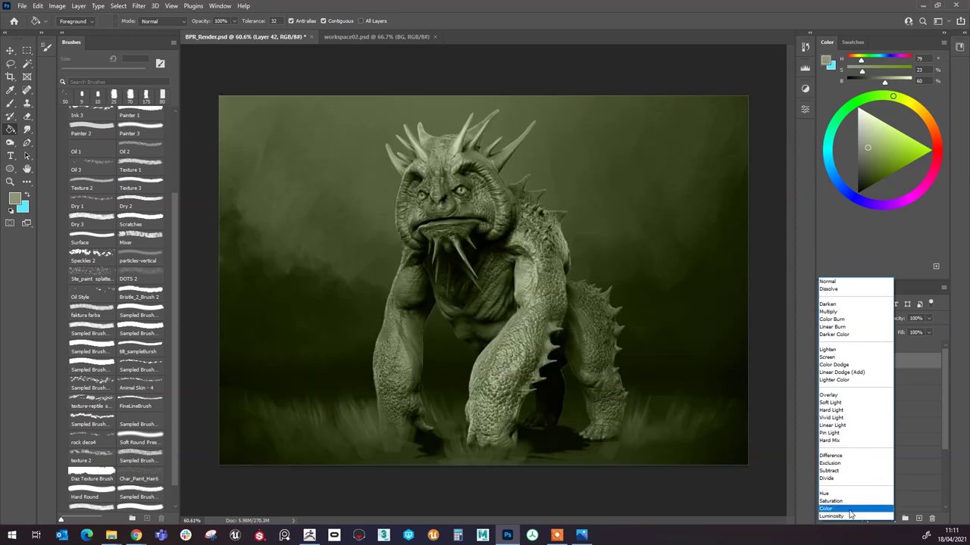
left_click(859, 404)
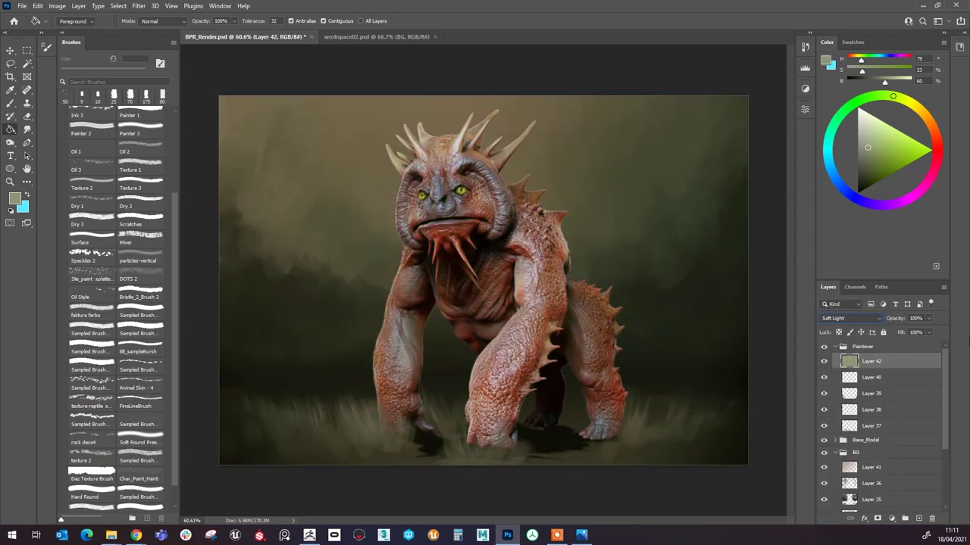
left_click(929, 319)
left_click(964, 332)
Step: Add an empty layer above the green tint in the Paintover group and choose the 80 px Sampled Brush preset for painting on it
left_click(918, 521)
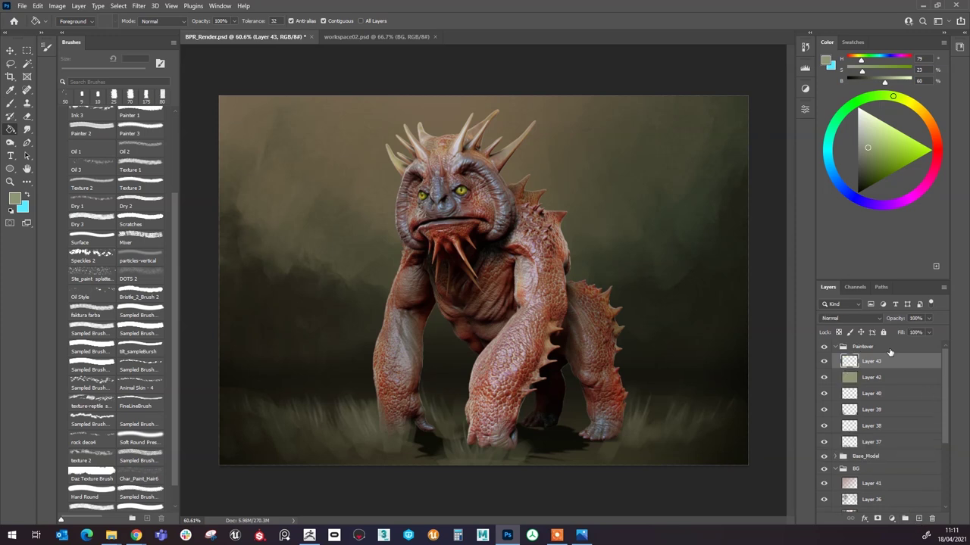
key("b")
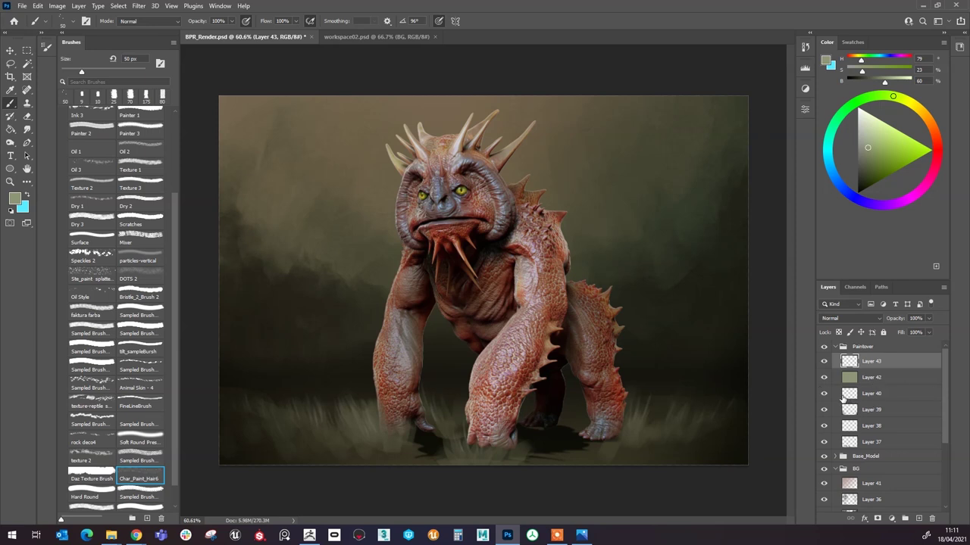
left_click(871, 377)
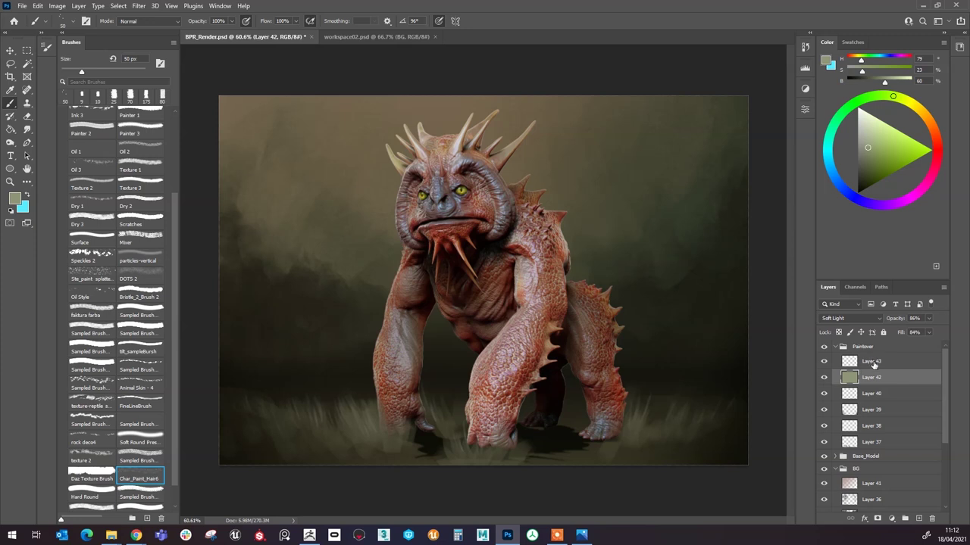
left_click(903, 363)
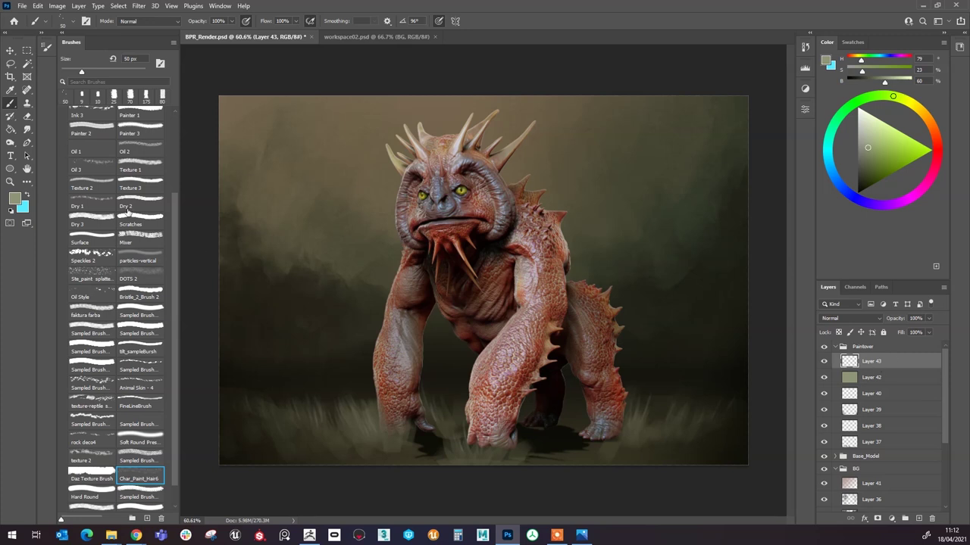
scroll(136, 450, "down", 1)
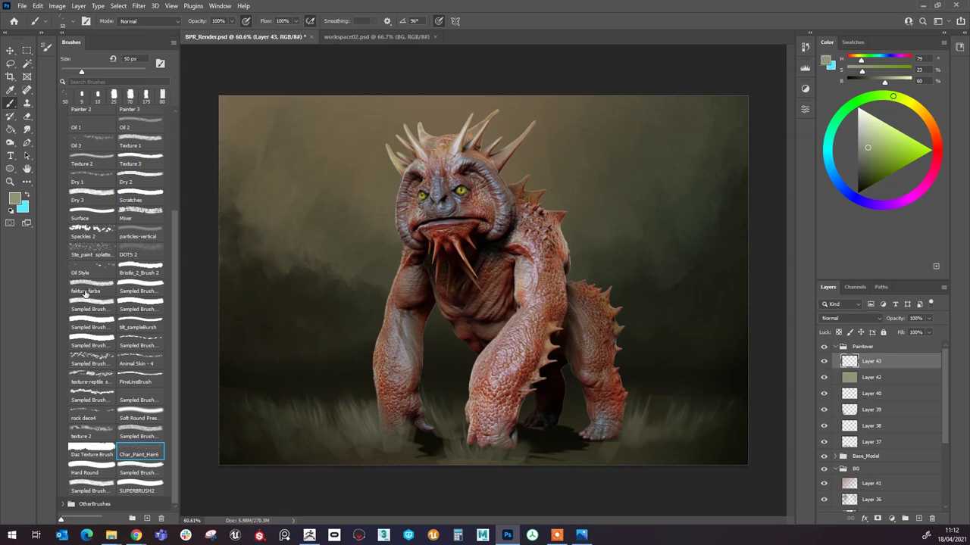
left_click(88, 343)
Step: Reduce the brush to 45 px and sample a dark reddish brown (H 4, S 57, B 12) from the shadow beside the creature's cheek
scroll(486, 232, "up", 5)
left_click(485, 234, "alt")
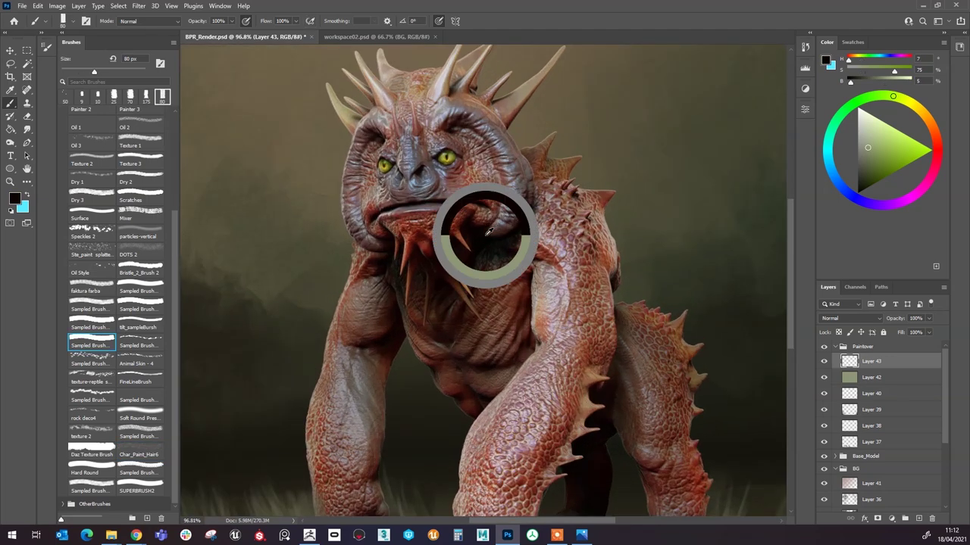
key("[")
key("[")
key("[")
key("[")
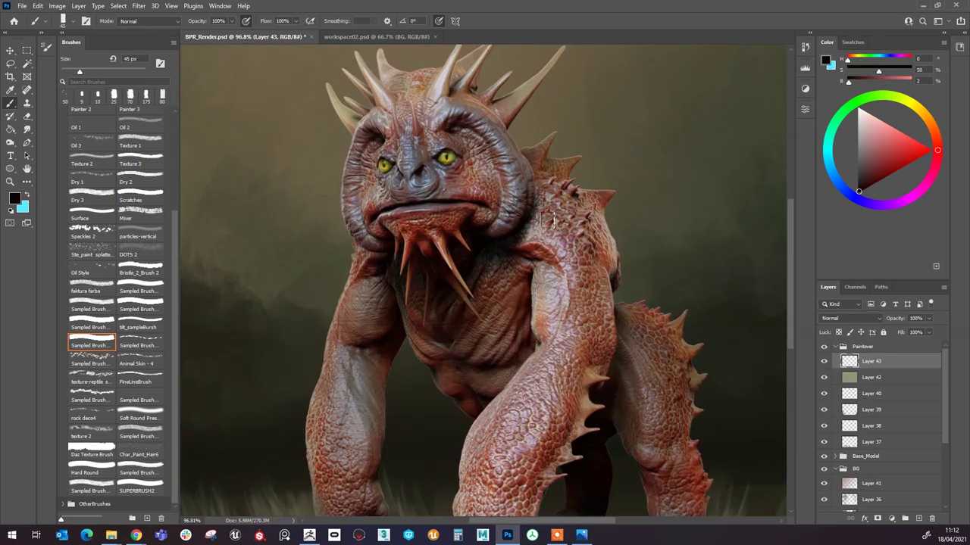
left_click(528, 209, "alt")
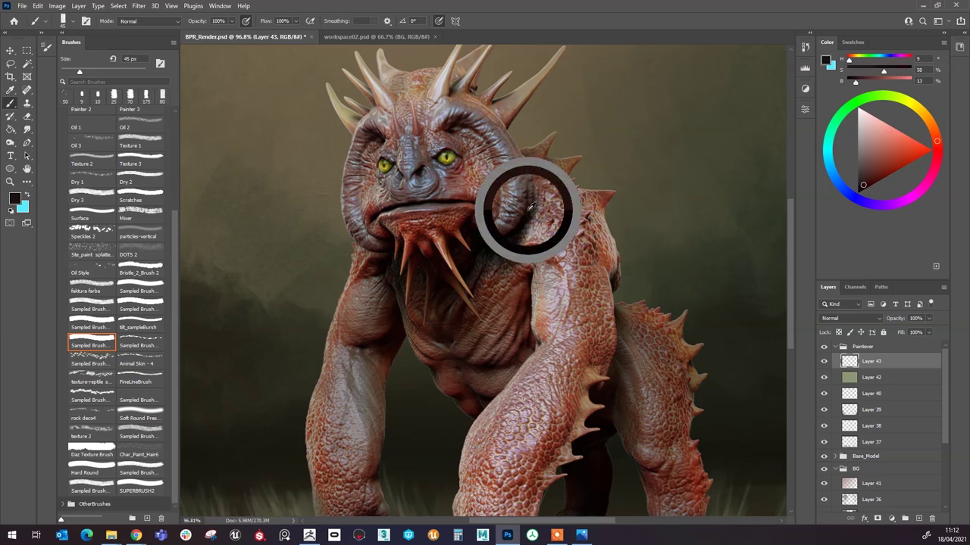
scroll(530, 208, "down", 3)
scroll(544, 219, "up", 3)
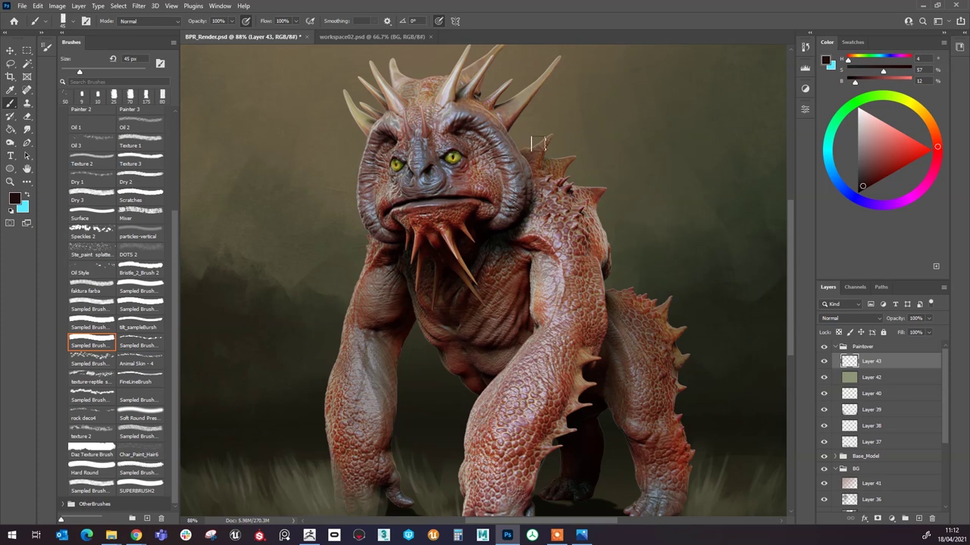
Step: Paint a dark brown fur mane behind both sides of the creature's head, undoing unwanted strokes
mouse_move(532, 158)
left_mouse_down()
mouse_move(547, 183)
mouse_move(560, 176)
mouse_move(529, 155)
mouse_move(561, 185)
mouse_move(534, 220)
mouse_move(520, 298)
mouse_move(484, 270)
mouse_move(503, 238)
mouse_move(529, 203)
mouse_move(575, 214)
mouse_move(515, 126)
left_mouse_up()
key("ctrl+z")
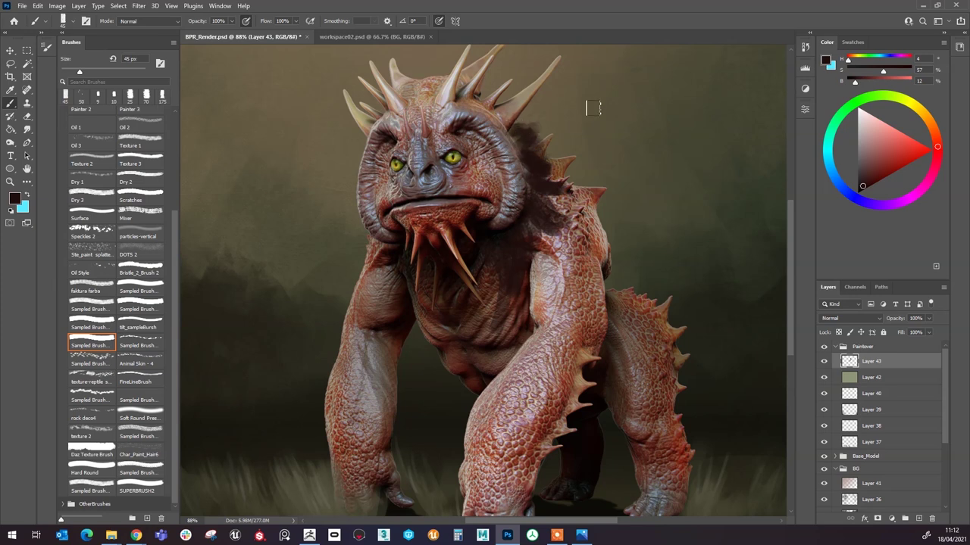
mouse_move(350, 192)
left_mouse_down()
mouse_move(348, 231)
mouse_move(357, 198)
mouse_move(369, 225)
mouse_move(365, 231)
mouse_move(349, 222)
mouse_move(353, 187)
mouse_move(363, 189)
mouse_move(351, 258)
mouse_move(384, 248)
left_mouse_up()
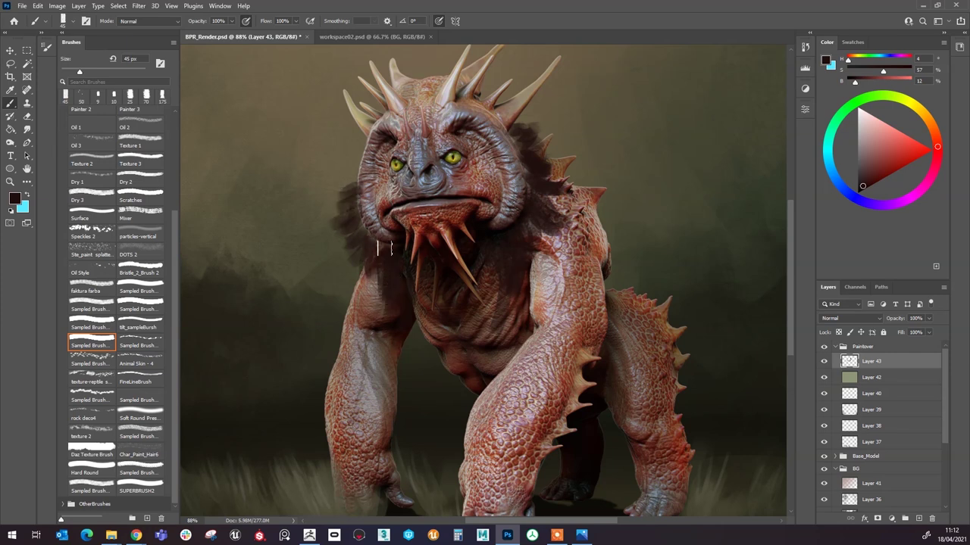
mouse_move(349, 194)
left_mouse_down()
mouse_move(356, 163)
mouse_move(358, 198)
left_mouse_up()
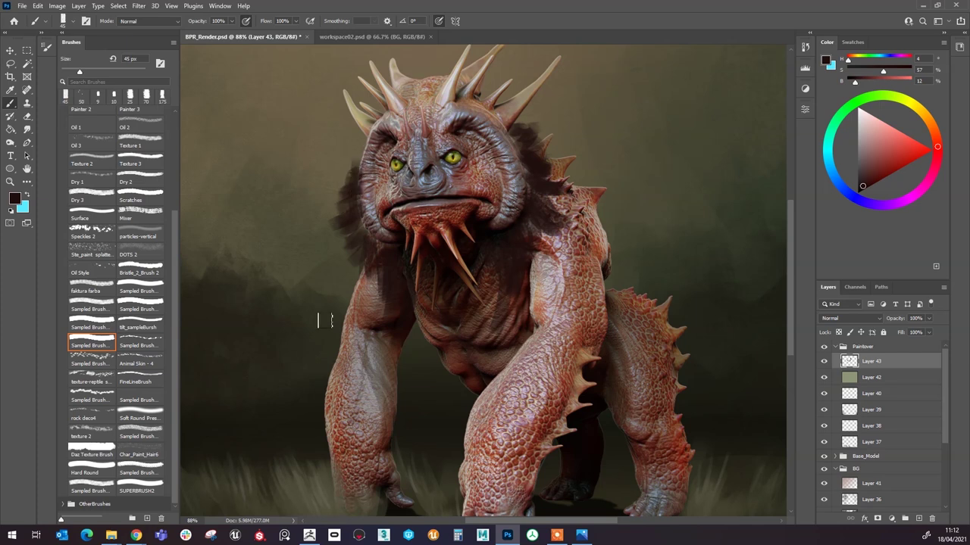
key("ctrl+z")
Step: Sample a near-black brown (H 9, S 70, B 4) and paint dark fur strokes over the chest, neck and near shoulder
left_click(485, 253, "alt")
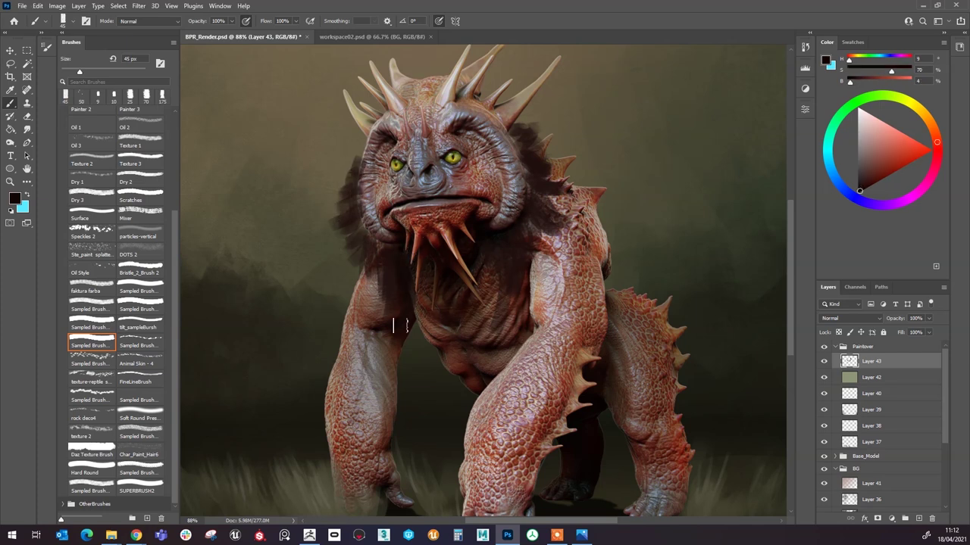
mouse_move(429, 278)
left_mouse_down()
mouse_move(446, 338)
mouse_move(427, 361)
mouse_move(435, 347)
left_mouse_up()
left_click_drag(433, 301, 432, 351)
left_click_drag(408, 271, 414, 345)
mouse_move(442, 277)
left_mouse_down()
mouse_move(449, 333)
mouse_move(465, 342)
left_mouse_up()
left_click_drag(482, 266, 492, 309)
mouse_move(491, 270)
left_mouse_down()
mouse_move(500, 314)
mouse_move(482, 309)
mouse_move(477, 349)
left_mouse_up()
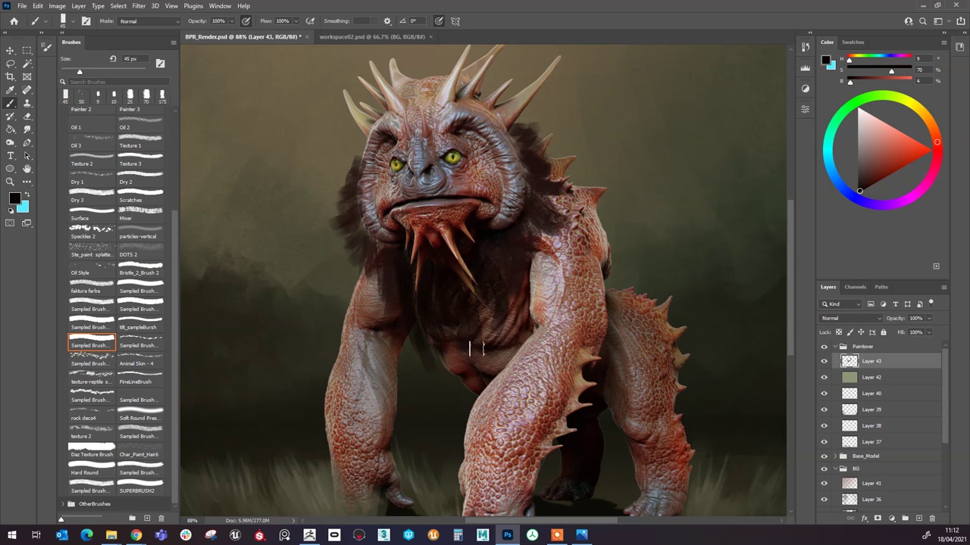
left_click_drag(487, 299, 486, 329)
left_click_drag(503, 245, 495, 281)
left_click_drag(523, 227, 548, 240)
Step: Darken and fill out the mane around the creature's left-hand jaw and cheek, undoing and repainting strokes as needed
mouse_move(383, 280)
left_mouse_down()
mouse_move(357, 229)
mouse_move(337, 224)
left_mouse_up()
left_click_drag(371, 256, 350, 224)
key("ctrl+z")
key("ctrl+z")
key("ctrl+z")
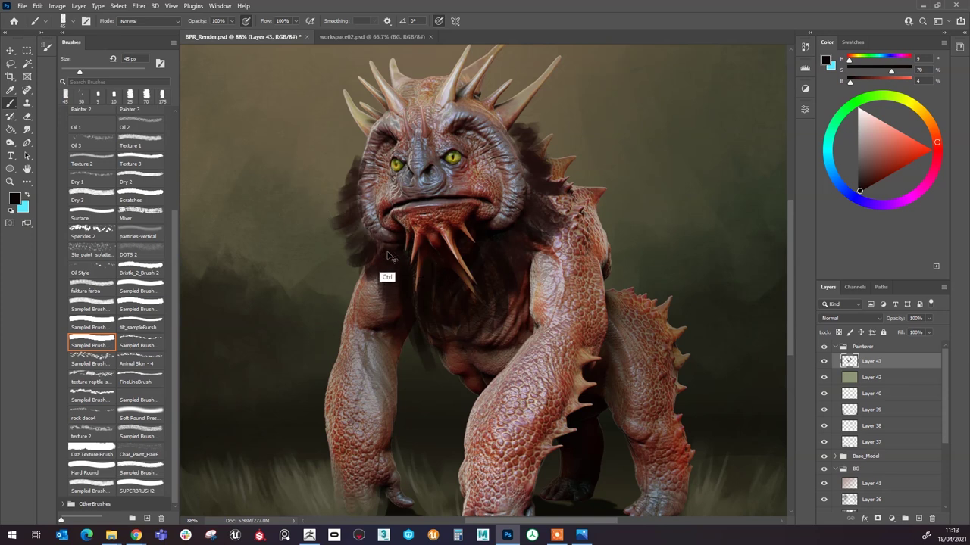
left_click_drag(382, 254, 346, 196)
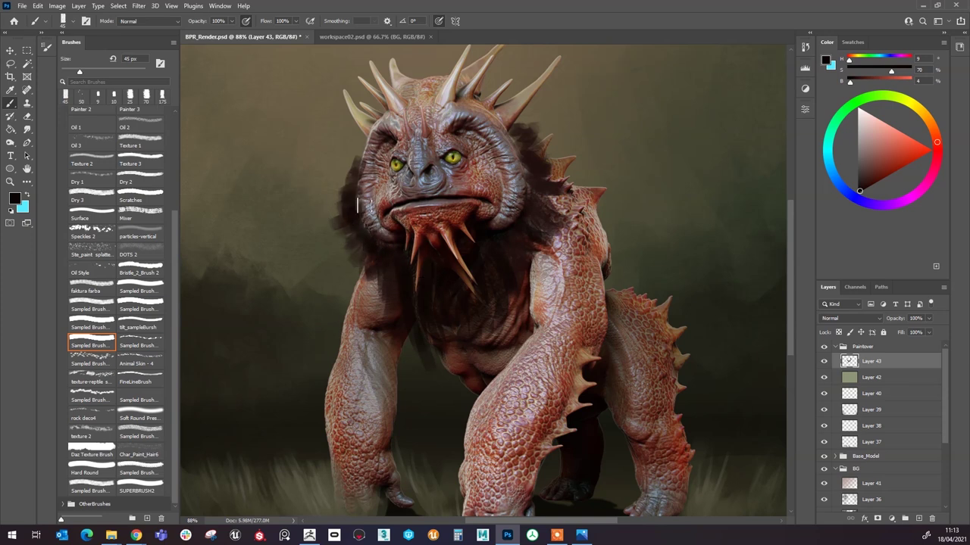
key("ctrl+z")
left_click_drag(384, 239, 346, 203)
scroll(560, 184, "down", 3)
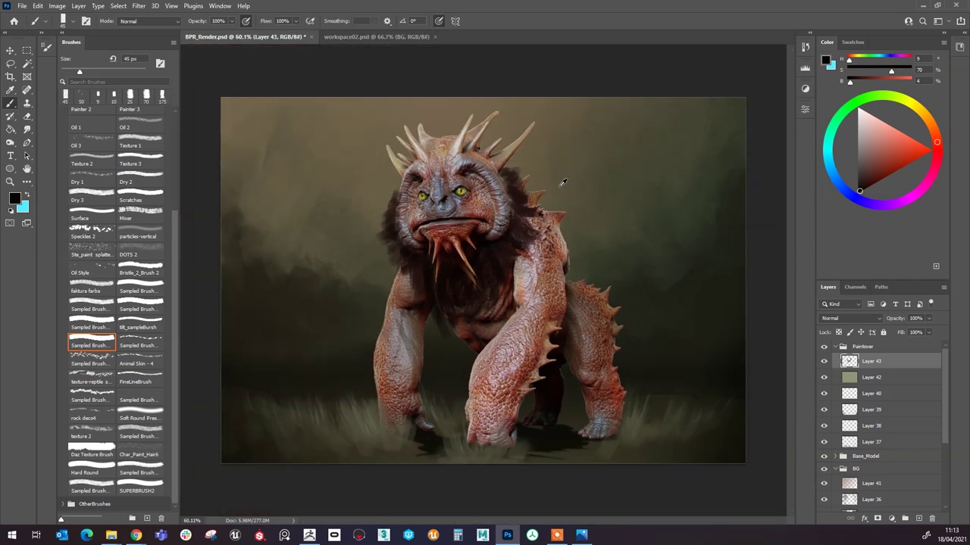
Step: Add dark strokes between the chin spikes and extend the mane up beside the left-hand temple
scroll(376, 205, "up", 2)
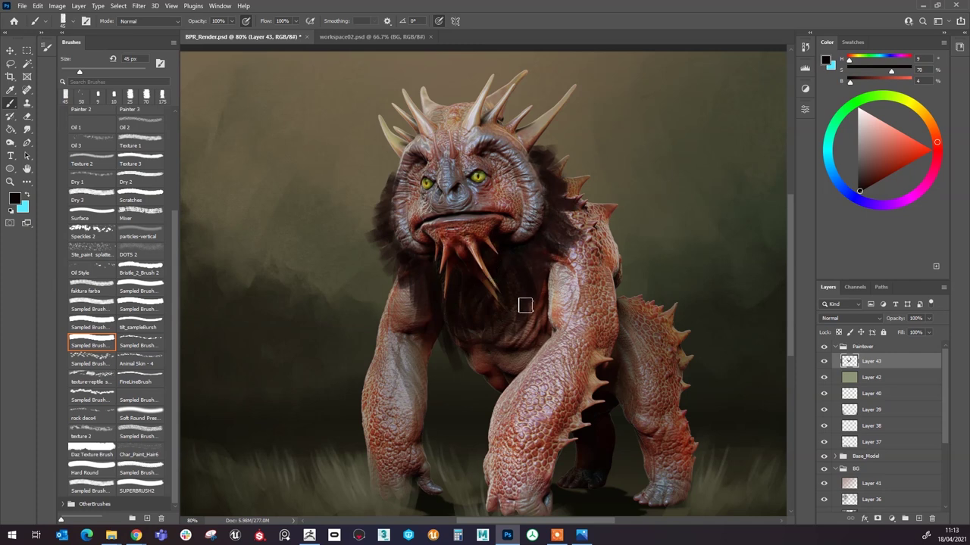
left_click_drag(459, 234, 466, 258)
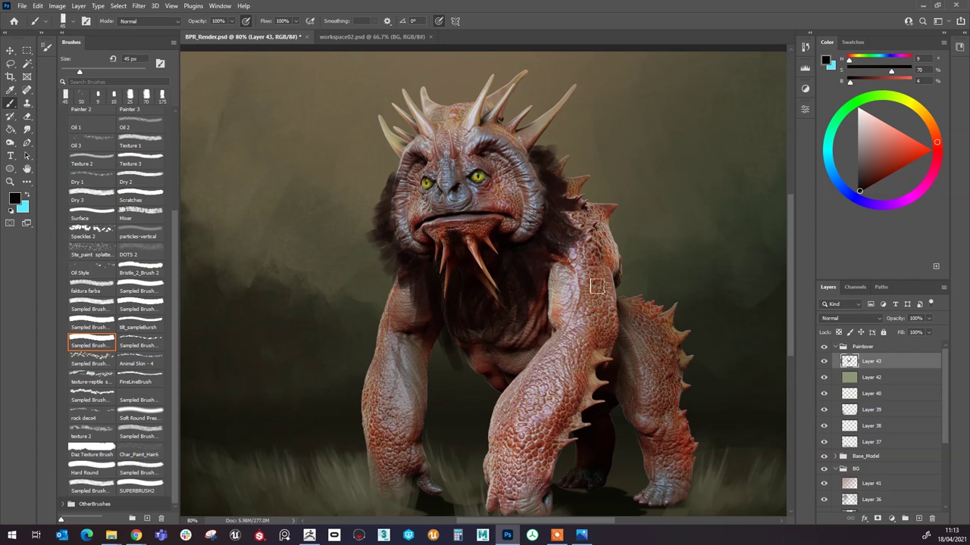
left_click_drag(397, 163, 381, 169)
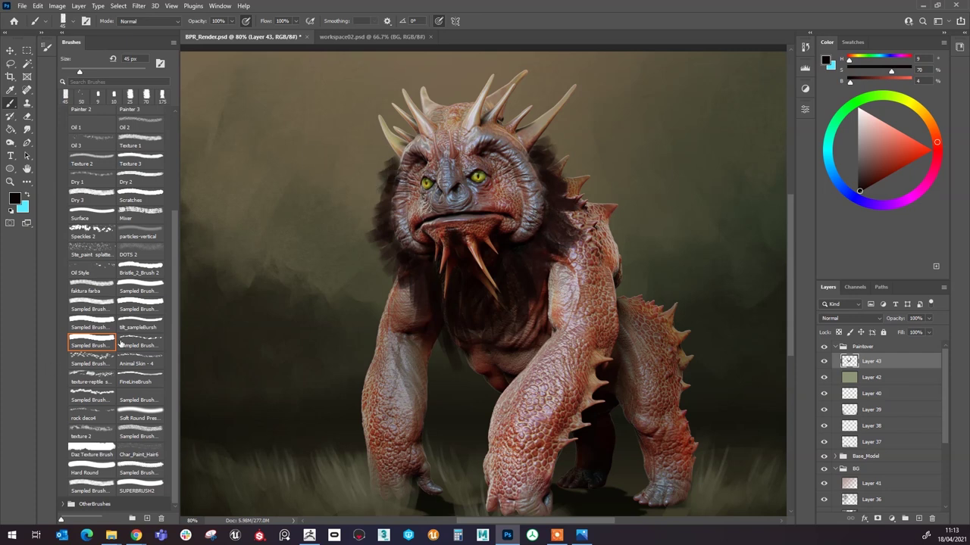
left_click_drag(396, 165, 393, 172)
Step: Switch to the Eraser with the same brush tip at 15 px and break the mane's right-hand edge into finer tufts
scroll(443, 184, "down", 6)
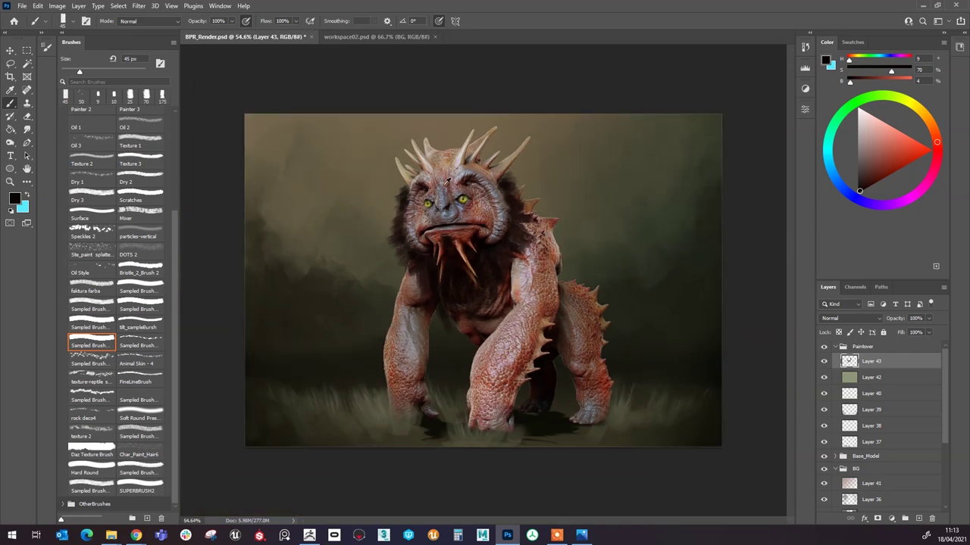
scroll(302, 221, "up", 10)
scroll(492, 205, "down", 5)
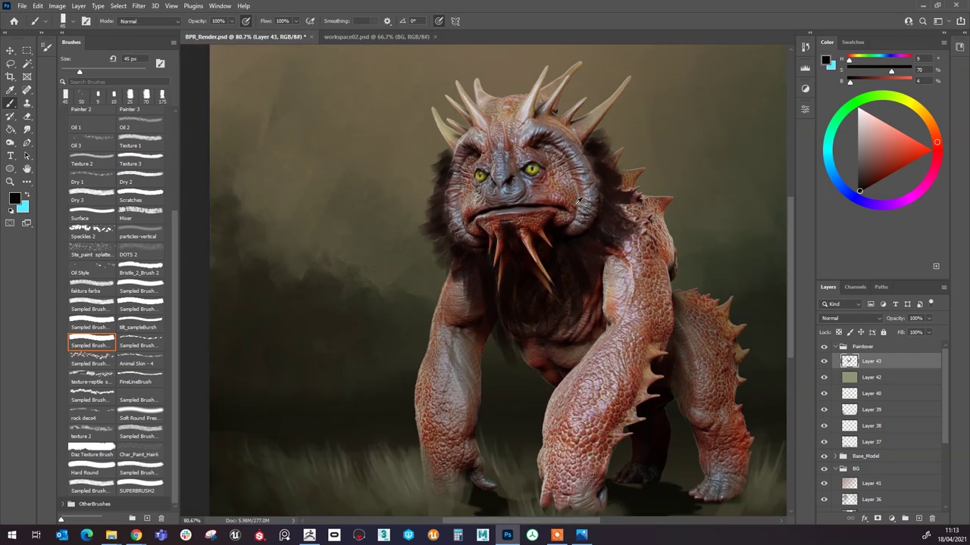
scroll(573, 202, "up", 4)
key("e")
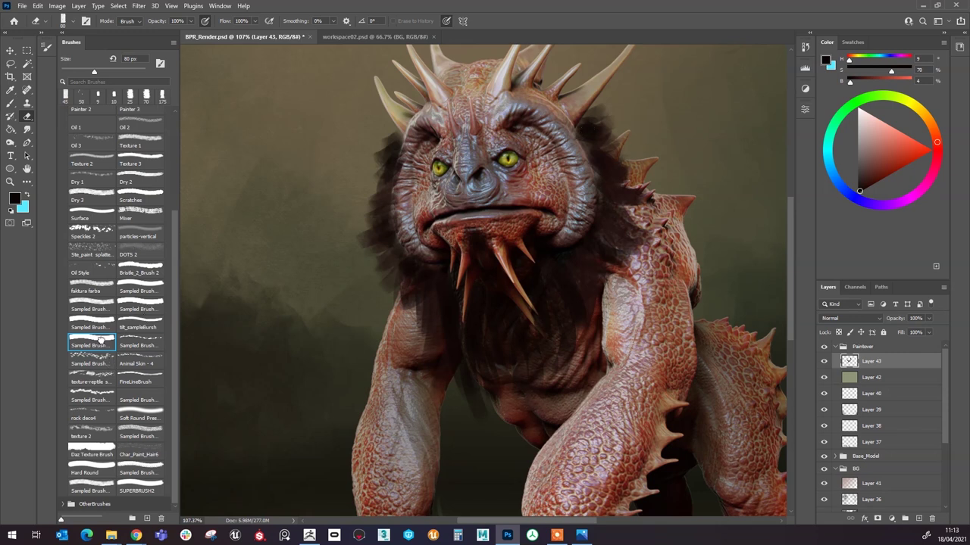
key("[")
key("[")
key("[")
key("[")
key("[")
key("[")
left_click_drag(616, 104, 601, 117)
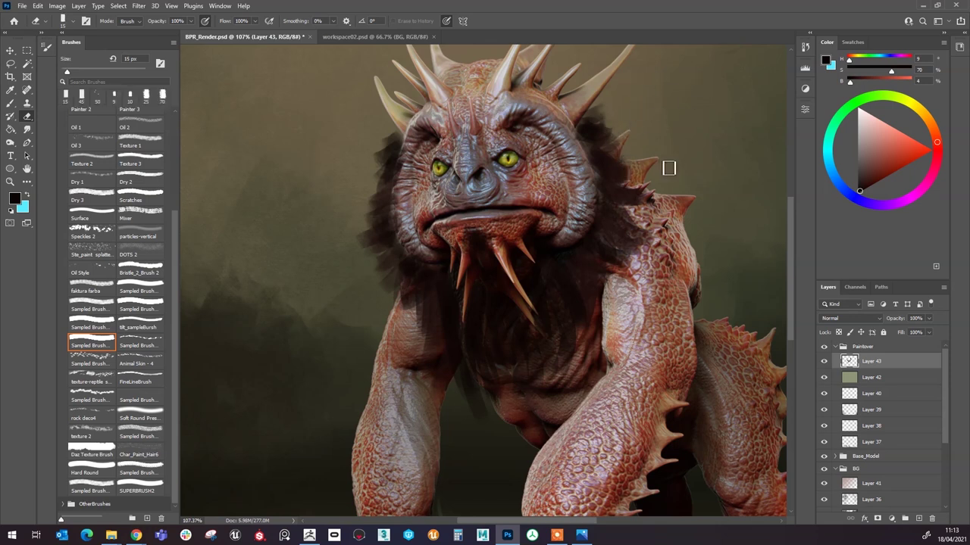
mouse_move(658, 207)
left_mouse_down()
mouse_move(691, 207)
mouse_move(640, 211)
mouse_move(697, 218)
mouse_move(685, 241)
mouse_move(632, 214)
mouse_move(635, 236)
mouse_move(669, 269)
mouse_move(623, 226)
mouse_move(652, 288)
mouse_move(622, 217)
mouse_move(639, 245)
left_mouse_up()
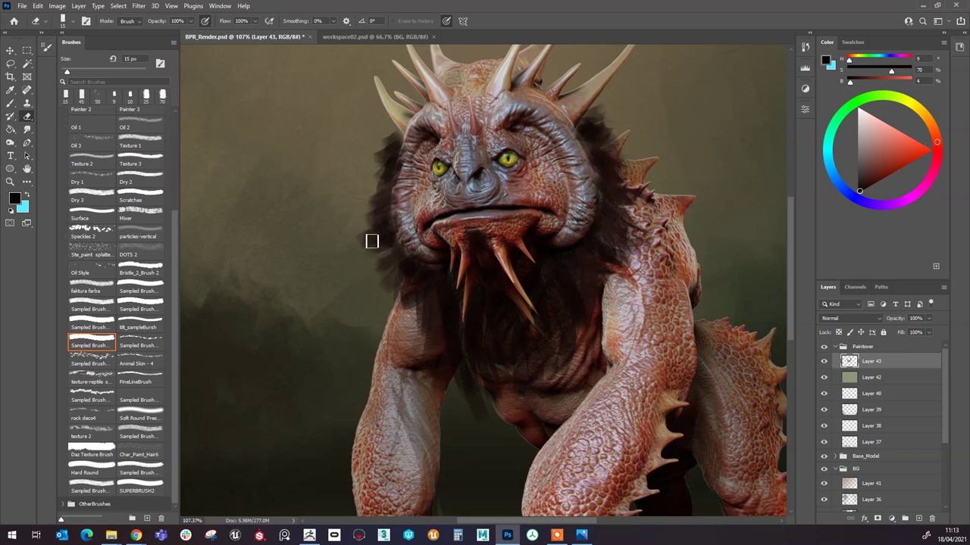
Step: Erase along the mane's left-hand edge to shape the outline into thin, ragged hair tufts
mouse_move(357, 238)
left_mouse_down()
mouse_move(389, 223)
mouse_move(391, 182)
mouse_move(374, 262)
mouse_move(357, 249)
mouse_move(372, 214)
mouse_move(350, 242)
left_mouse_up()
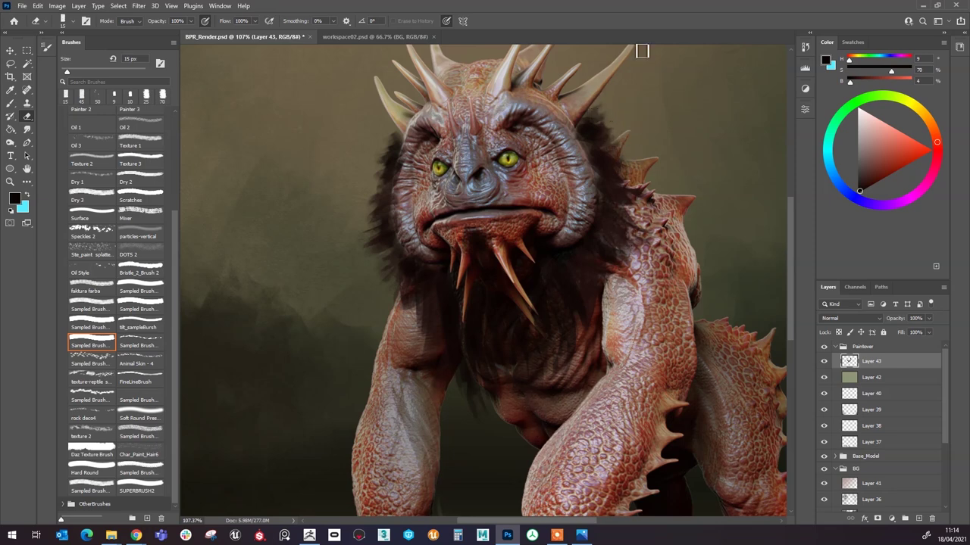
scroll(506, 115, "down", 3)
scroll(480, 142, "up", 3)
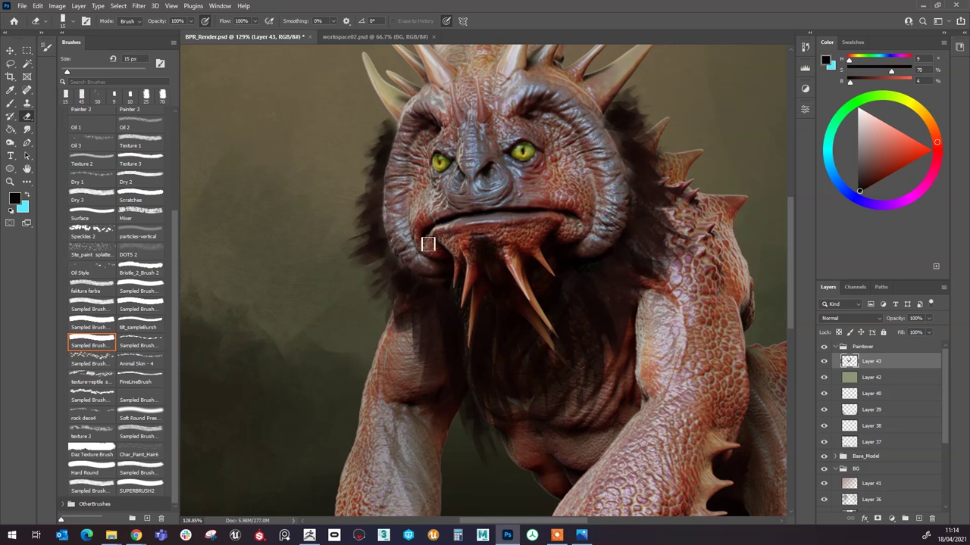
scroll(428, 244, "down", 1)
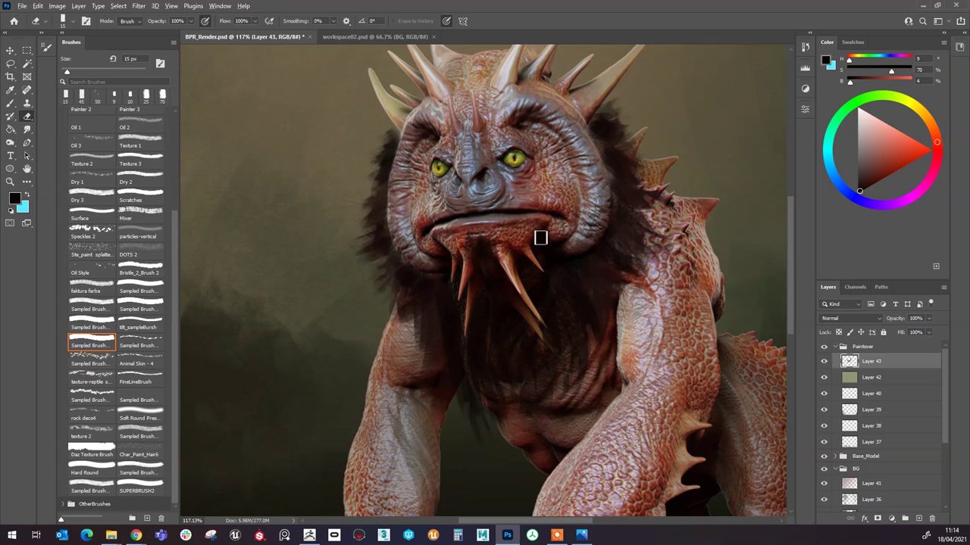
Step: Add another empty layer at the top of the Paintover group and switch back to the 45 px Brush
key("ctrl+0")
scroll(546, 251, "down", 3)
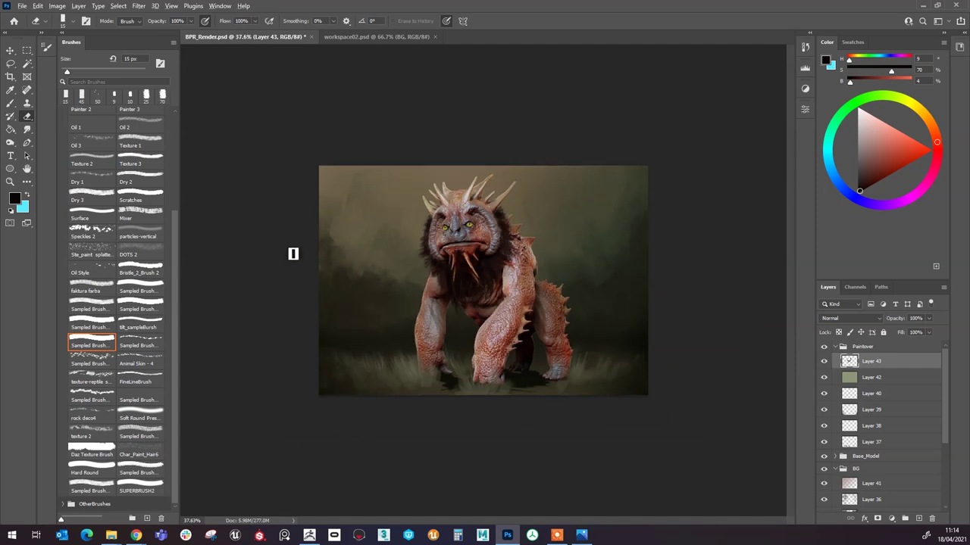
scroll(295, 255, "up", 5)
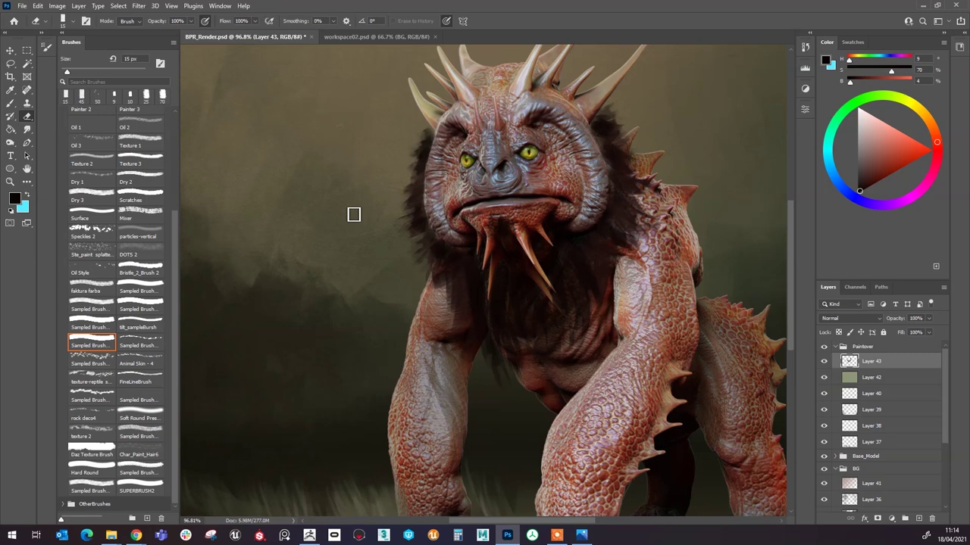
scroll(369, 227, "down", 3)
scroll(373, 237, "up", 2)
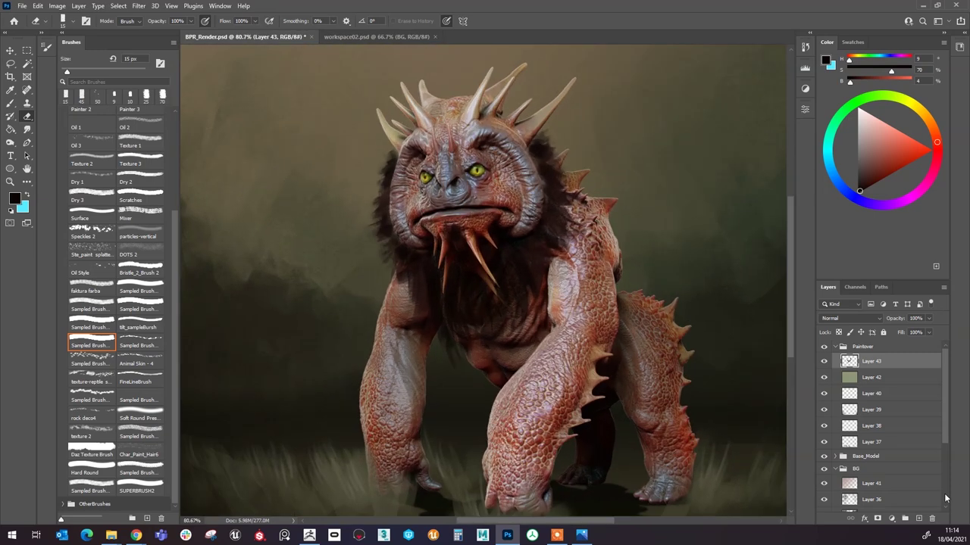
left_click(919, 519)
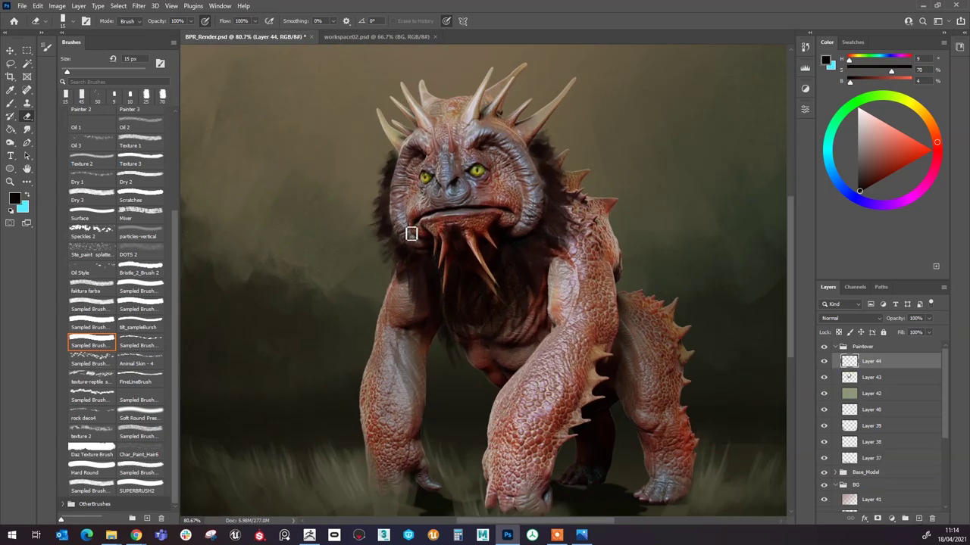
key("b")
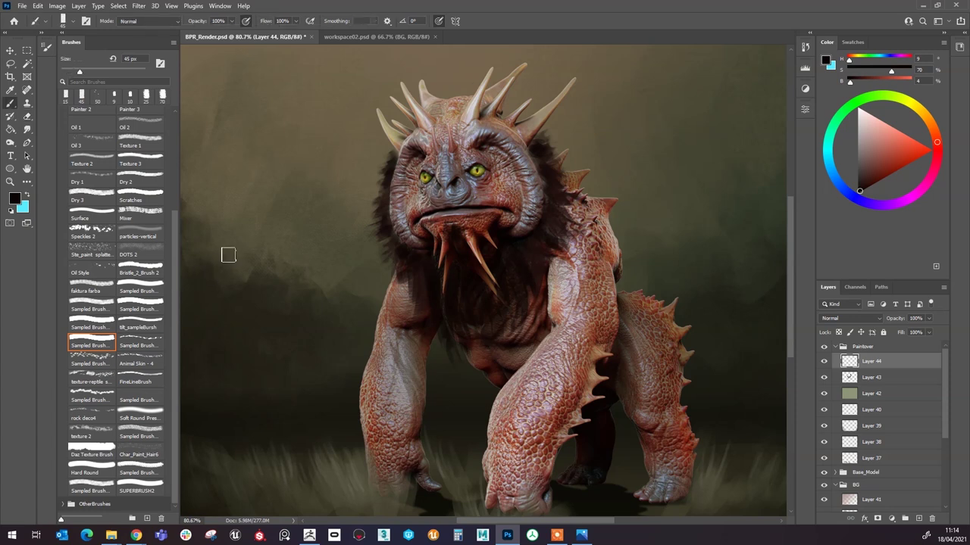
Step: Pick the Char_Paint_Hair6 brush at 45 px and paint fine hairs along the head's left-hand edge and upper arm in sampled pale greys
left_click(136, 457)
left_click_drag(410, 193, 456, 194)
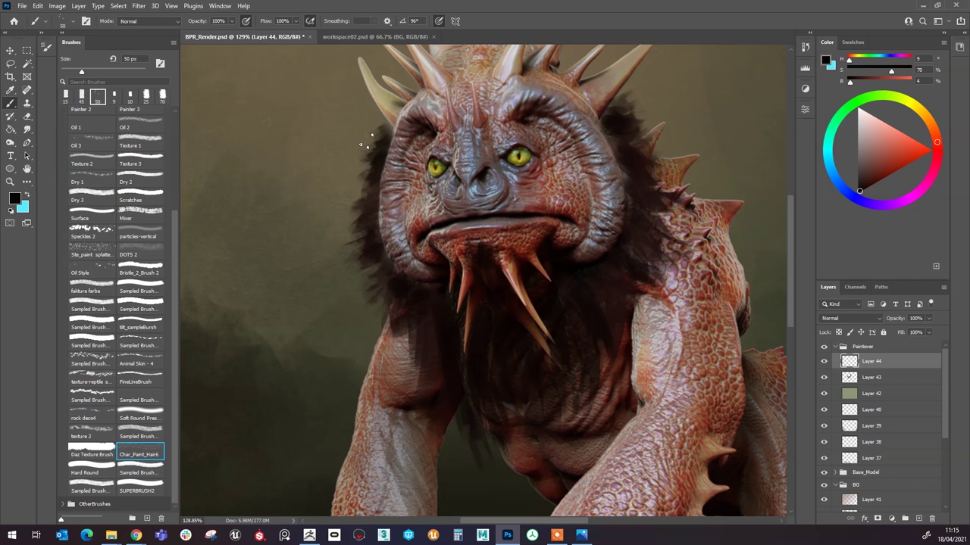
left_click(407, 119, "alt")
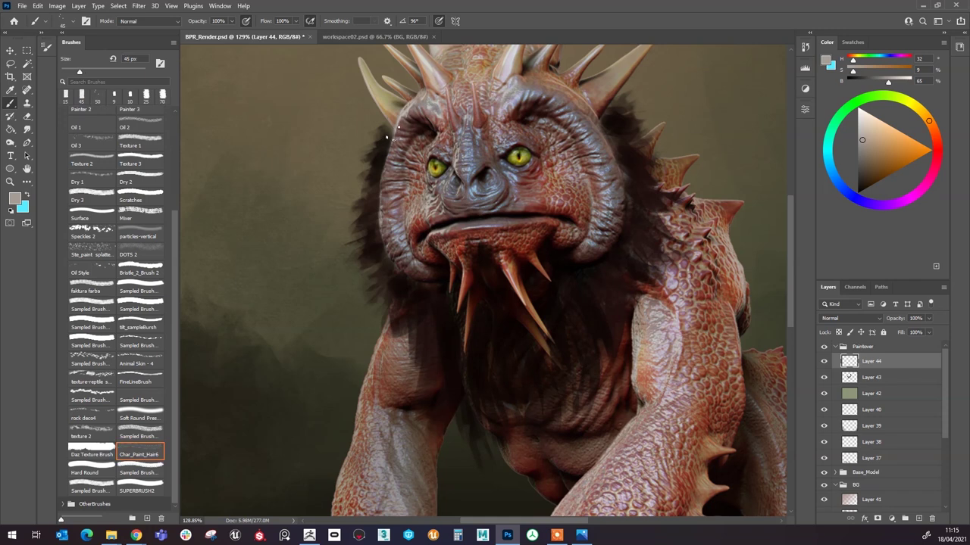
left_click_drag(394, 137, 392, 115)
left_click(430, 131, "alt")
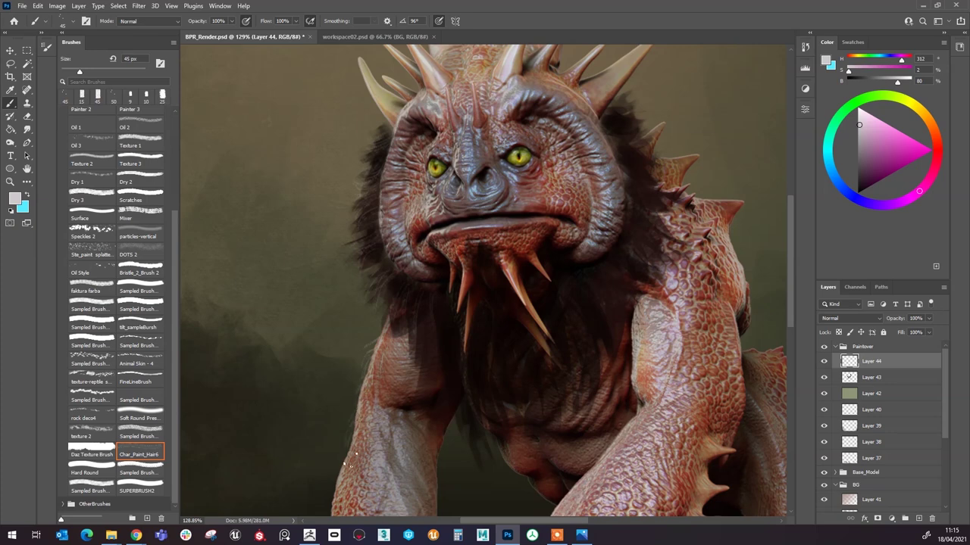
Step: Lighten the paint colour to a near-white pink and paint fine hairs along the left-hand forearm's outer edge, using a 40 px tip
left_click_drag(585, 367, 645, 155)
left_click(861, 110)
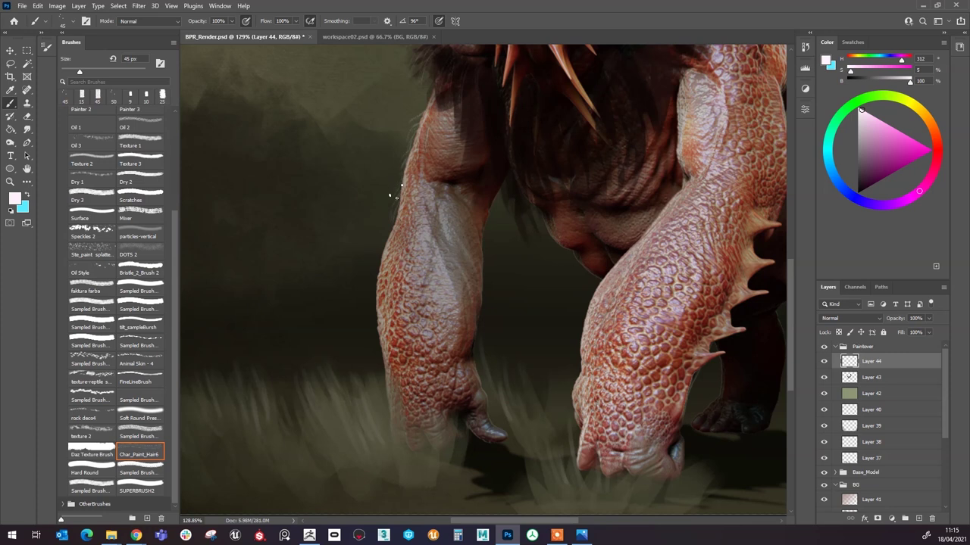
left_click_drag(406, 185, 404, 210)
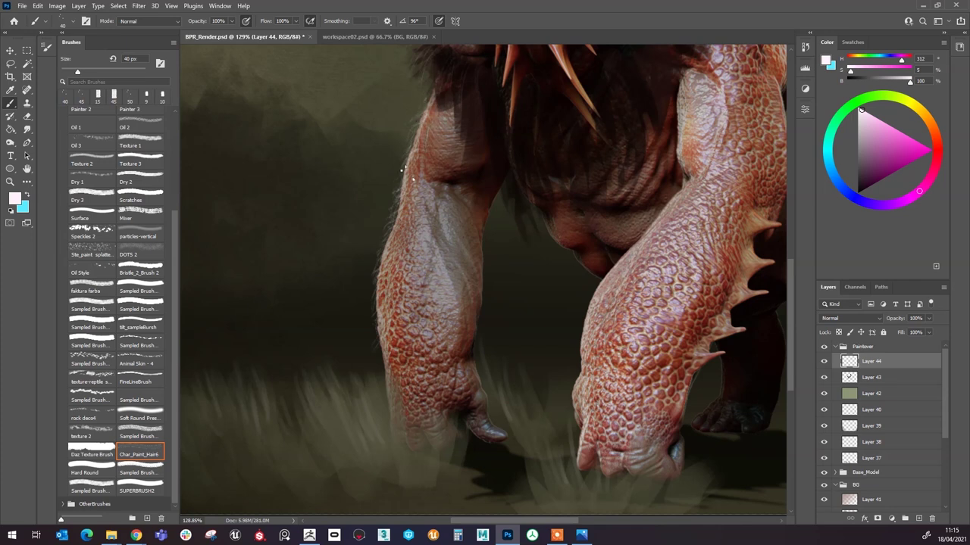
scroll(377, 349, "down", 5)
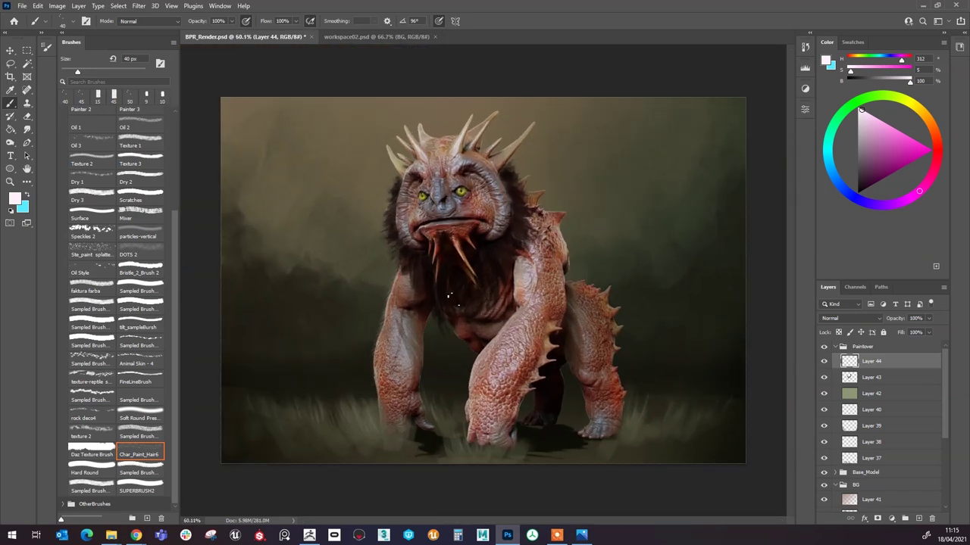
Step: Paint fine pale hairs along the belly's lower edge and the outline of the front arm
scroll(475, 328, "up", 2)
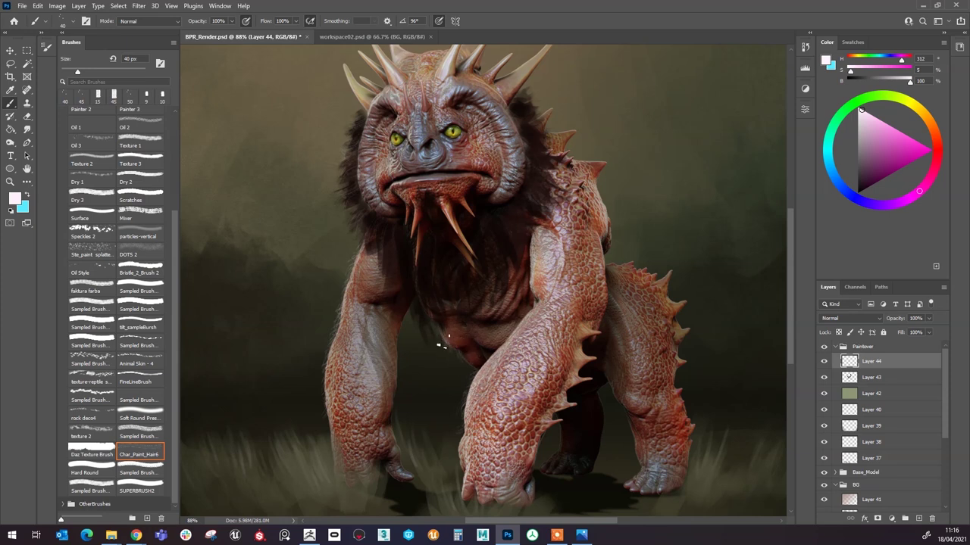
scroll(452, 363, "up", 3)
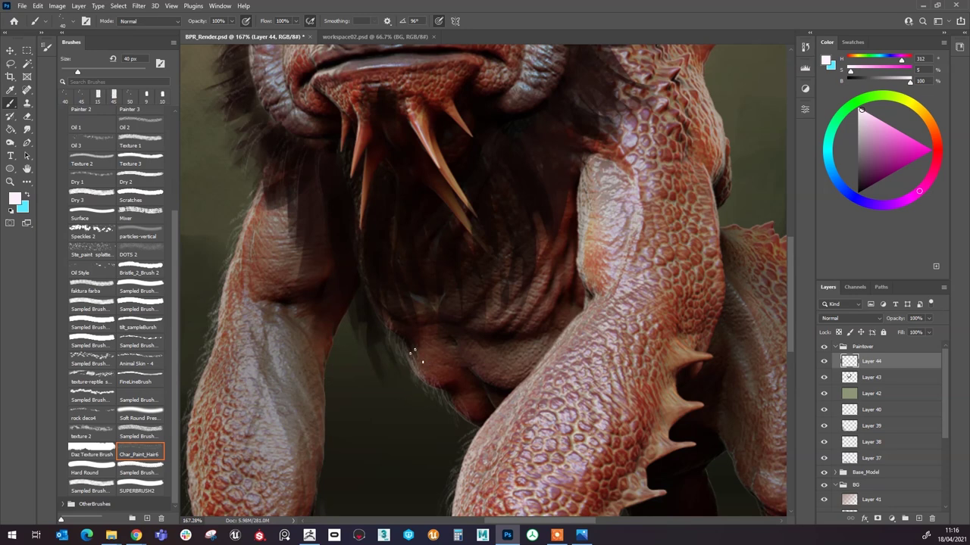
scroll(443, 431, "down", 3)
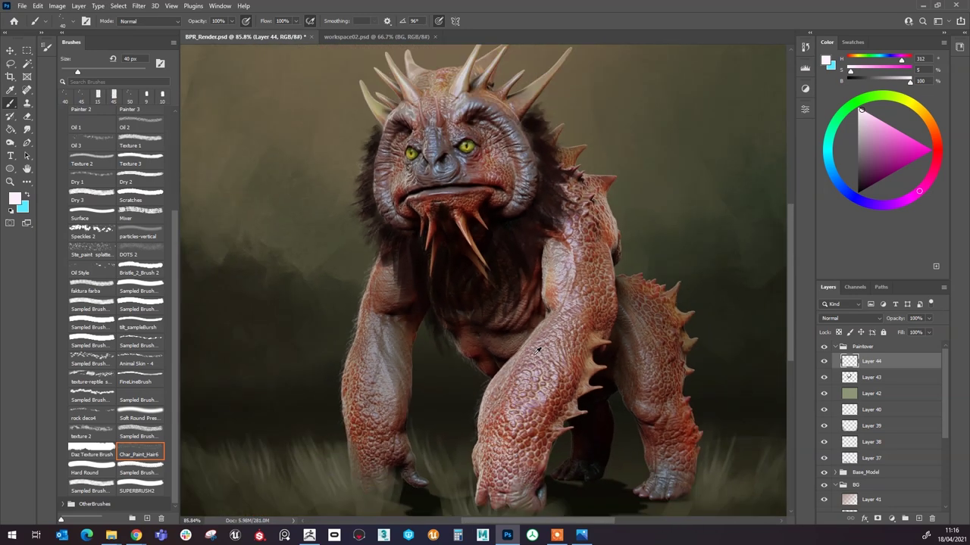
scroll(477, 309, "down", 1)
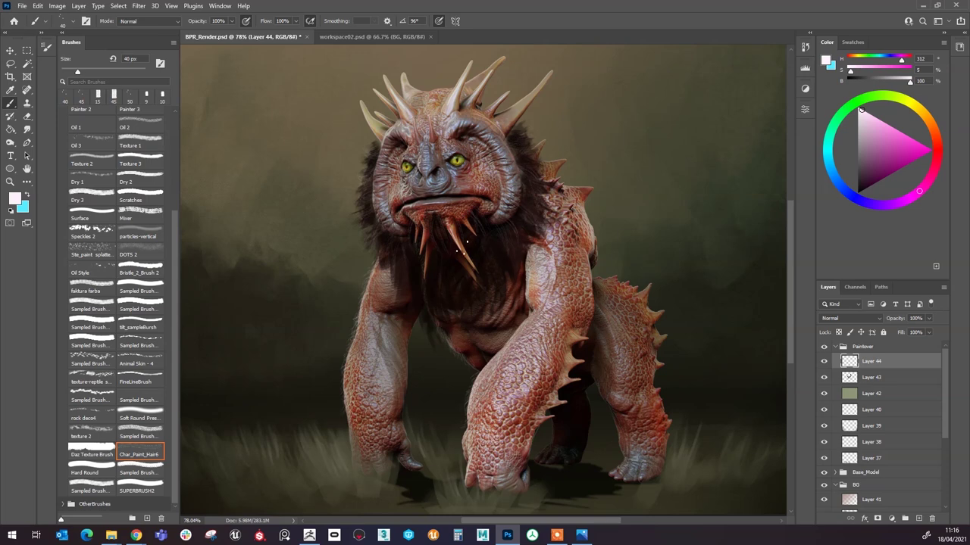
Step: Add thin pale hairs under the chin and around the chin spikes, reducing the brush to 35 px
scroll(433, 222, "up", 3)
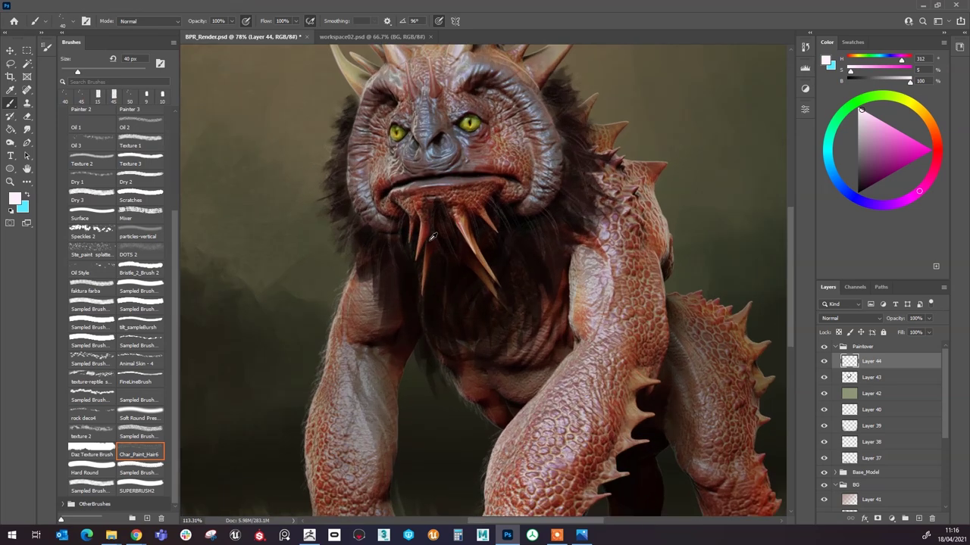
left_click_drag(396, 221, 390, 246)
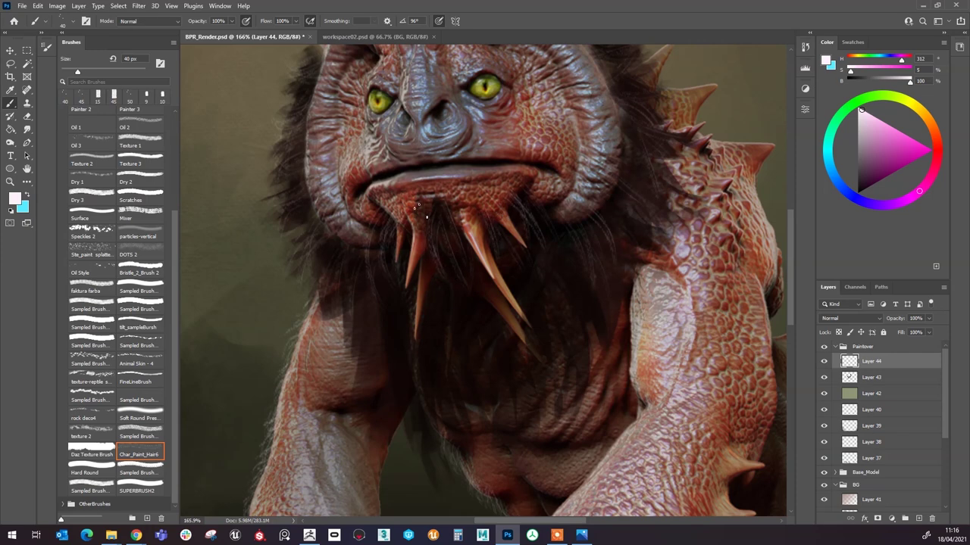
scroll(428, 394, "down", 3)
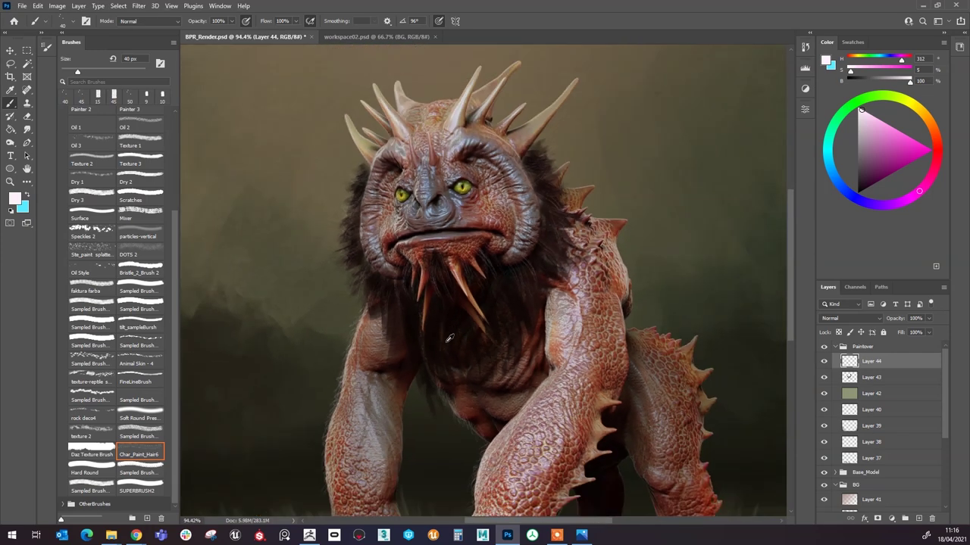
scroll(426, 393, "up", 2)
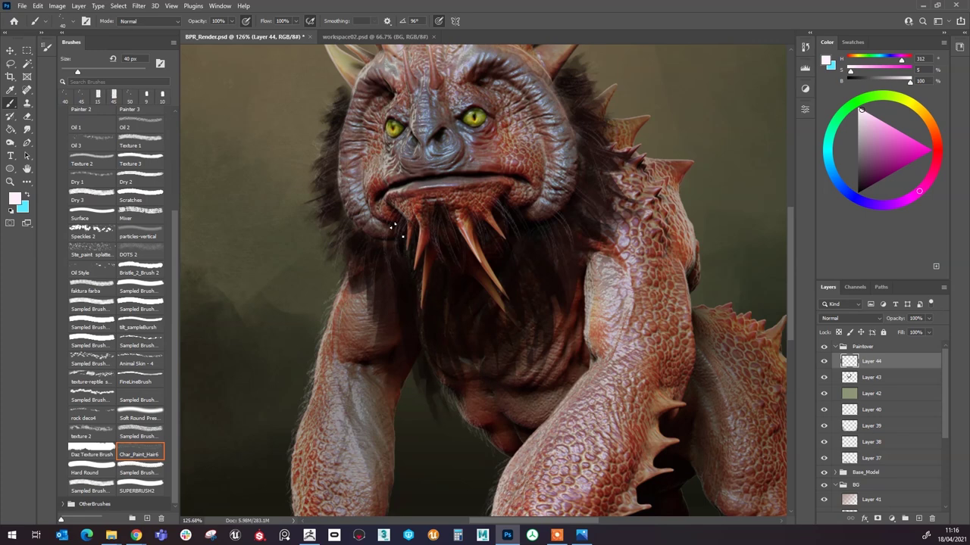
key("[")
key("[")
left_click(521, 203)
key("]")
scroll(559, 199, "down", 6)
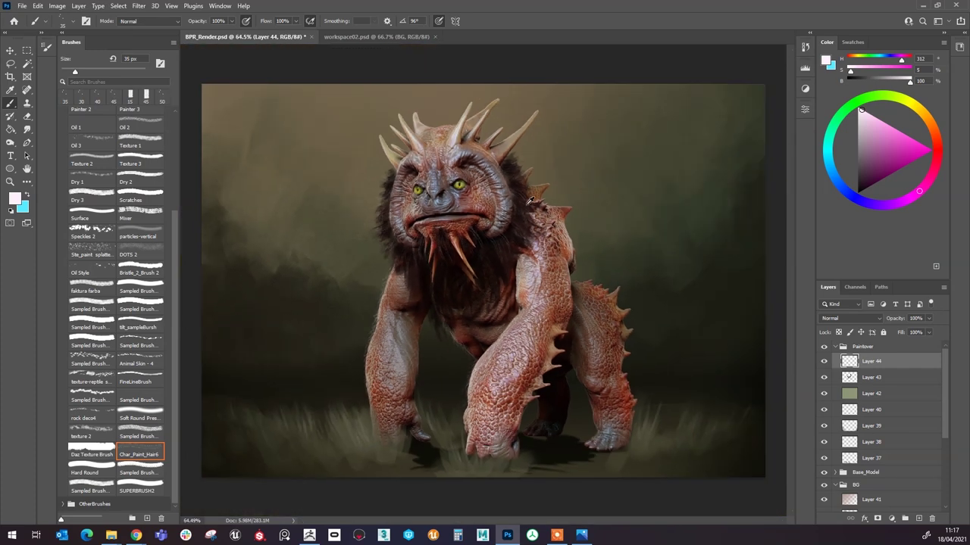
Step: Switch to the FineLineBrush and reduce its size to 3 px
scroll(294, 247, "up", 4)
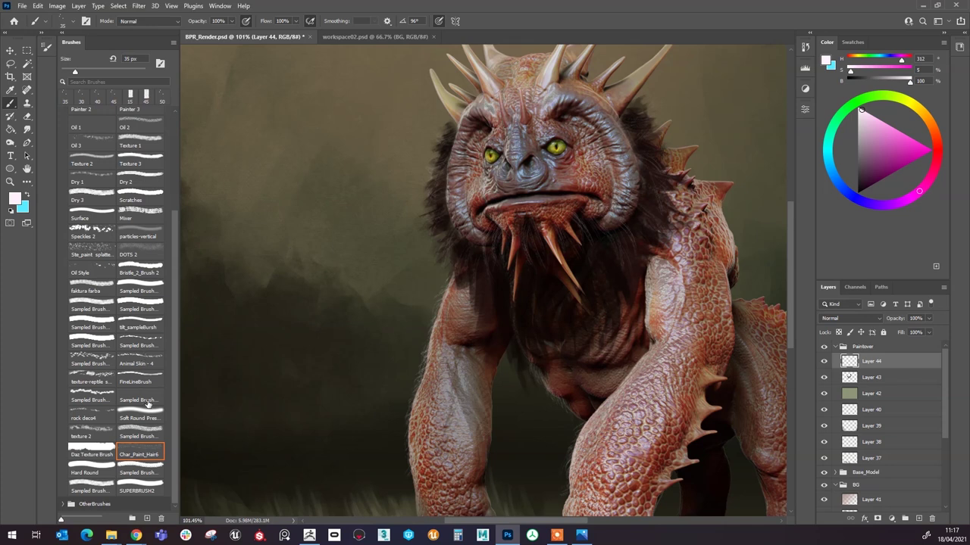
scroll(148, 405, "up", 2)
scroll(149, 425, "up", 5)
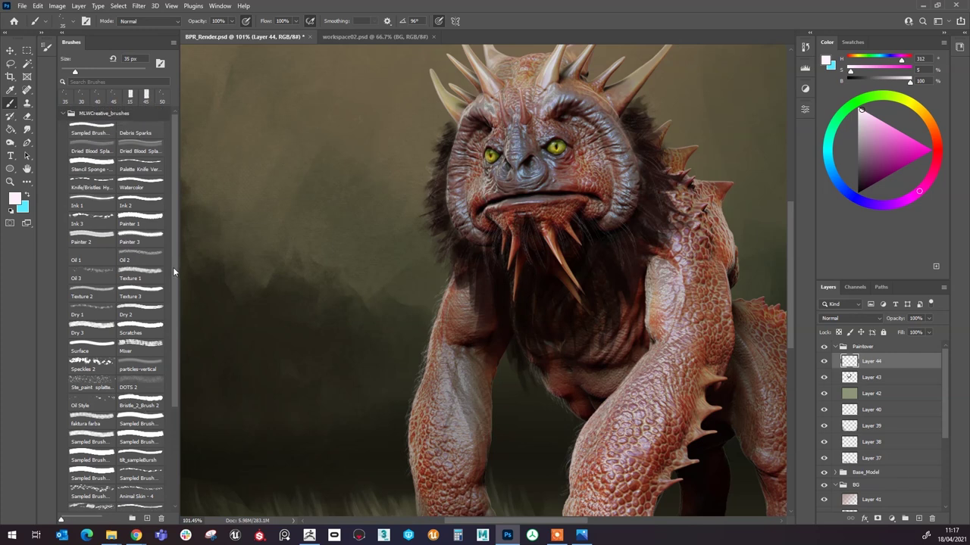
scroll(152, 379, "down", 2)
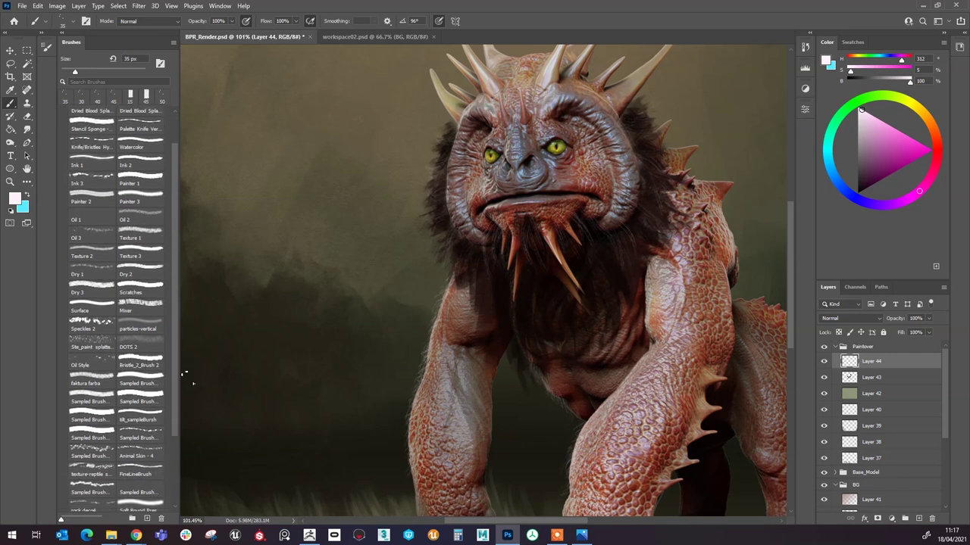
left_click(148, 475)
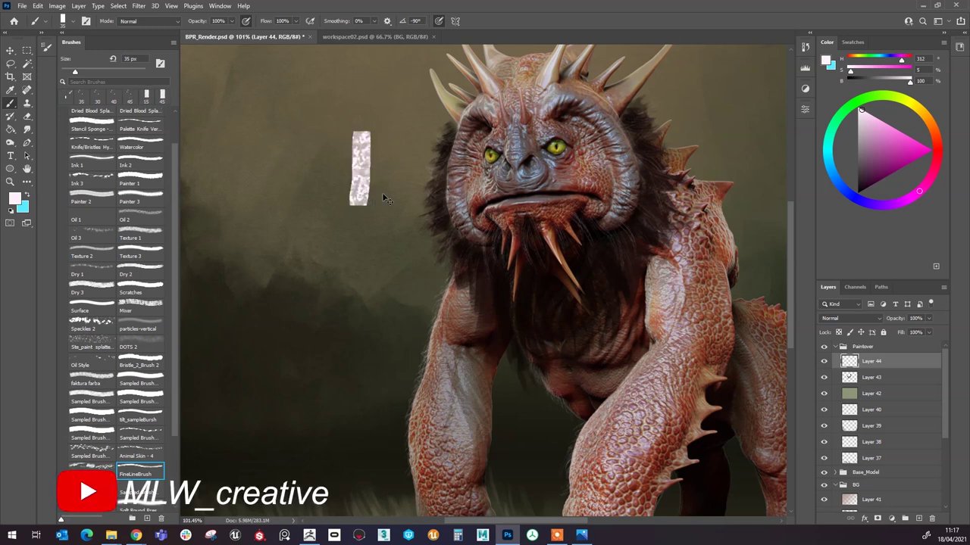
key("bracketleft")
key("bracketleft")
key("bracketleft")
key("bracketleft")
key("bracketleft")
key("bracketleft")
key("bracketleft")
key("bracketleft")
key("bracketleft")
key("bracketleft")
key("bracketleft")
key("bracketleft")
key("bracketleft")
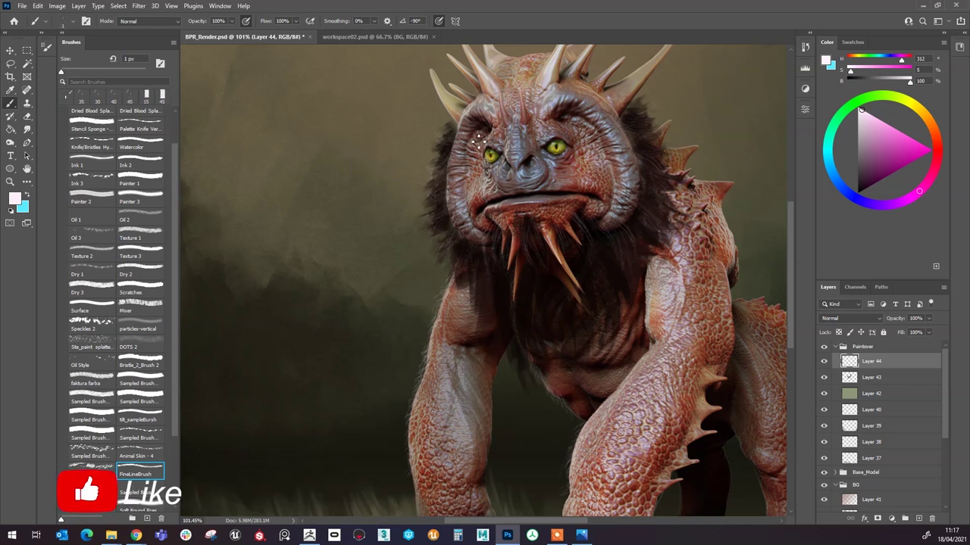
scroll(644, 99, "up", 3)
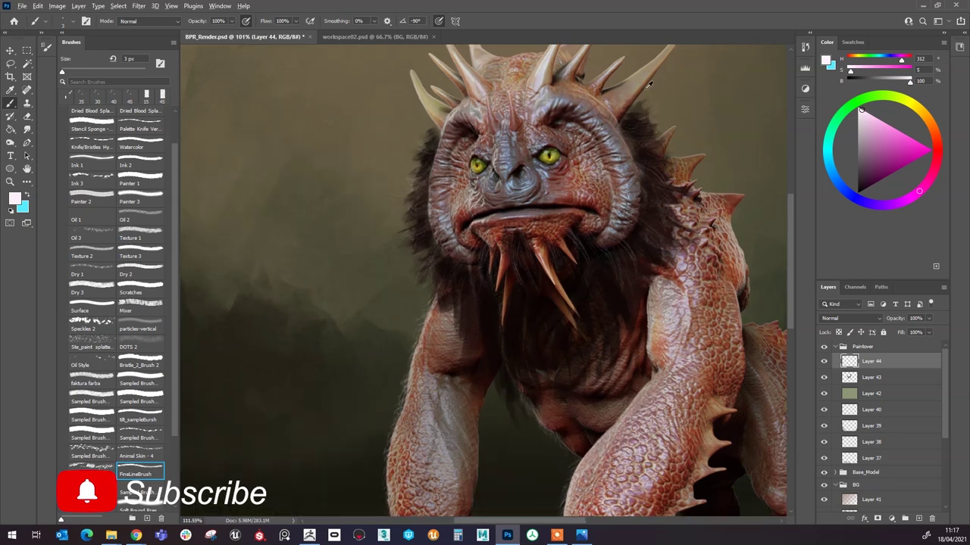
Step: Add a new layer at the top of the Paintover group and try thin hair strokes over the mane beside the right-hand temple
left_click(918, 519)
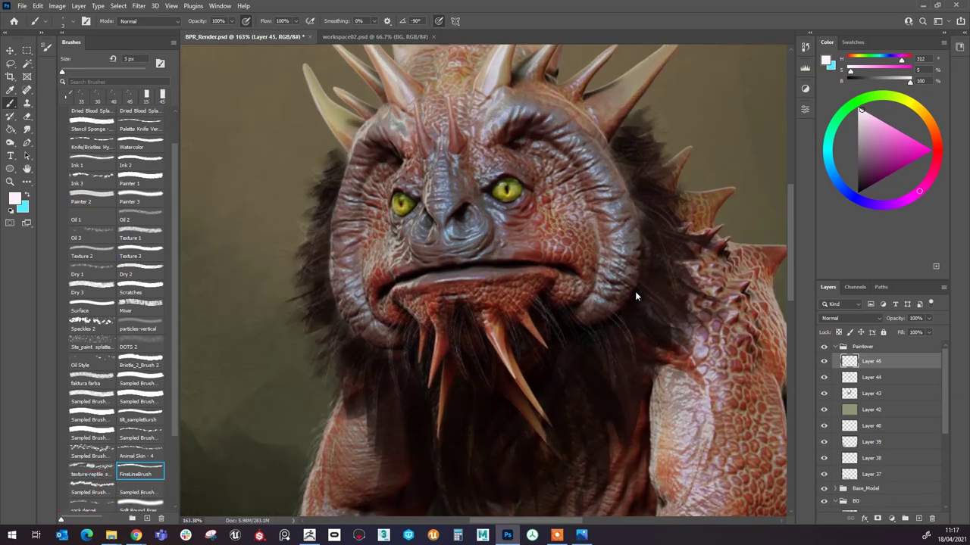
mouse_move(619, 144)
left_mouse_down()
mouse_move(647, 114)
mouse_move(629, 138)
mouse_move(652, 122)
mouse_move(658, 100)
left_mouse_up()
left_click_drag(614, 144, 650, 72)
Step: Switch to the tilt_sampleBursh brush, reduce it to 4 px and undo a trial hair stroke beside the right-hand temple
scroll(89, 170, "down", 1)
scroll(93, 168, "down", 4)
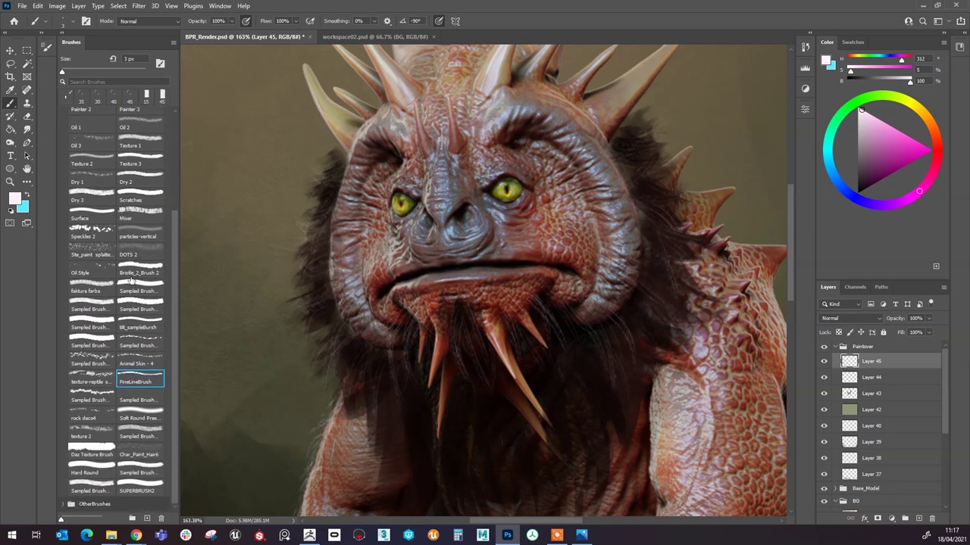
left_click(138, 327)
left_click(89, 347)
left_click(158, 323)
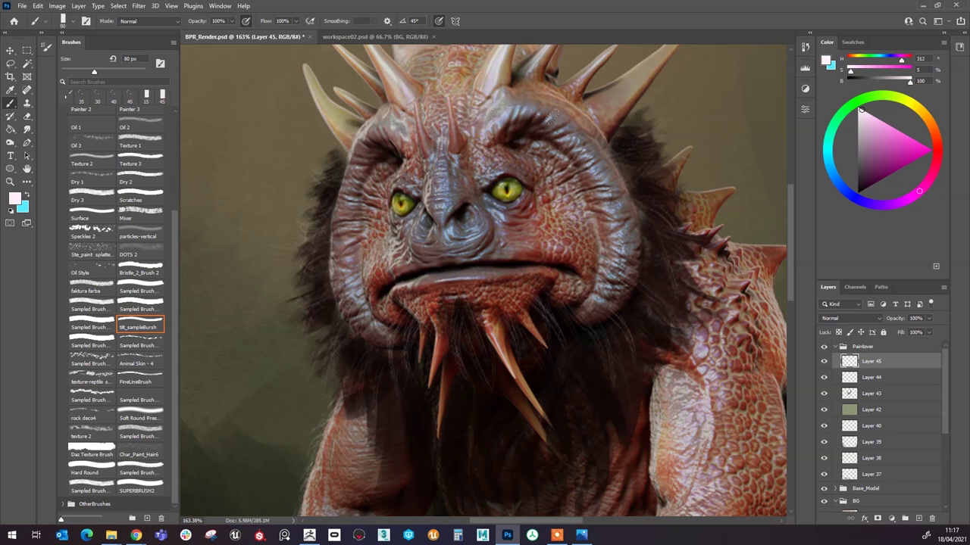
key("bracketleft")
key("bracketleft")
key("bracketleft")
key("bracketleft")
key("bracketleft")
key("bracketleft")
key("bracketleft")
key("bracketleft")
key("bracketleft")
key("bracketleft")
key("bracketleft")
key("bracketleft")
left_click_drag(621, 145, 656, 120)
key("ctrl+z")
key("bracketleft")
Step: Paint thin, pale stray hairs over the mane on both sides of the creature's head
left_click_drag(616, 144, 653, 100)
left_click_drag(650, 144, 622, 141)
scroll(506, 150, "down", 2)
scroll(506, 220, "up", 3)
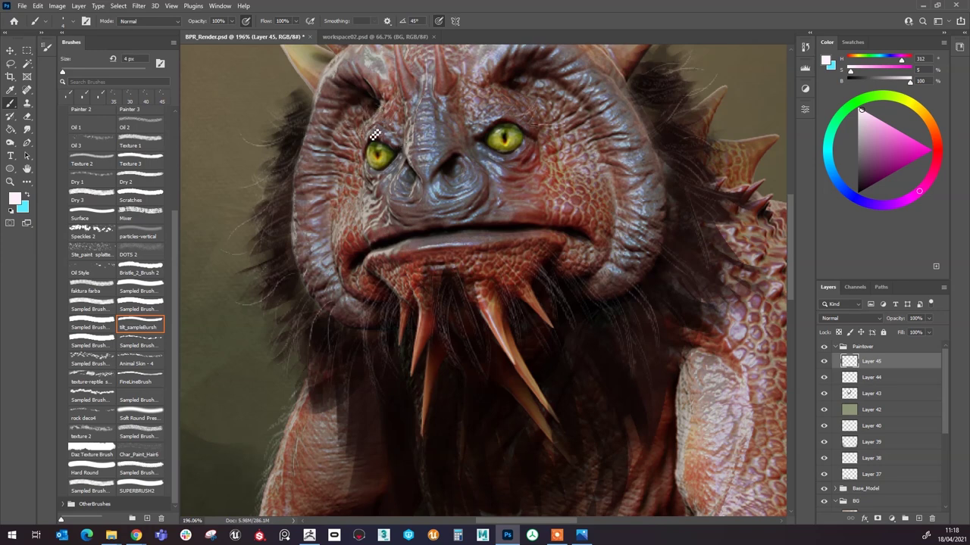
scroll(356, 81, "down", 6)
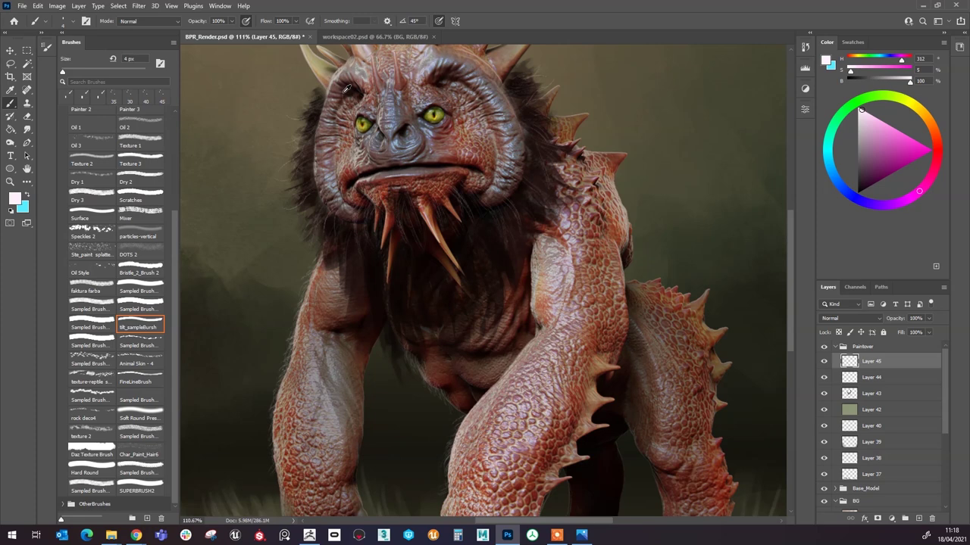
scroll(326, 209, "up", 3)
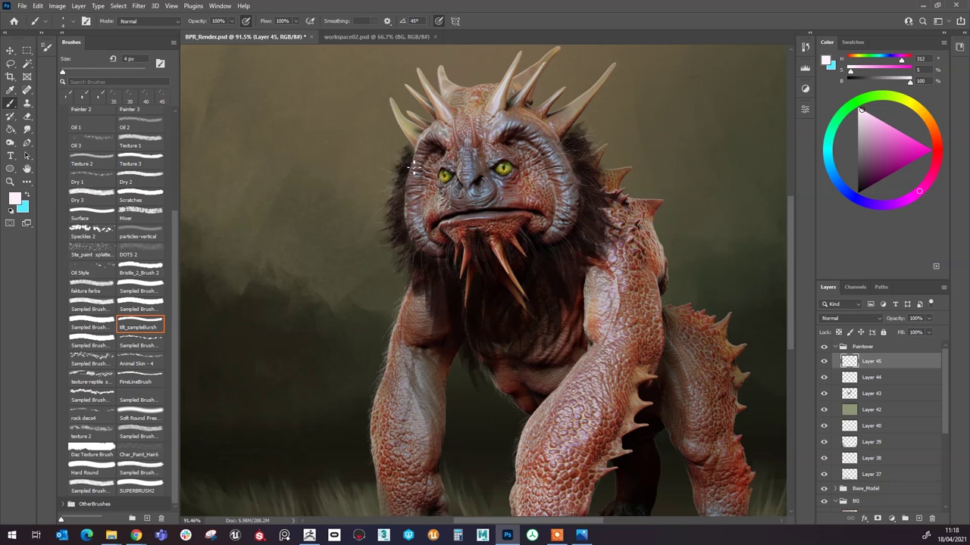
Step: Examine the mane, the fine body hairs and the overall composition of the creature scene
scroll(389, 238, "down", 3)
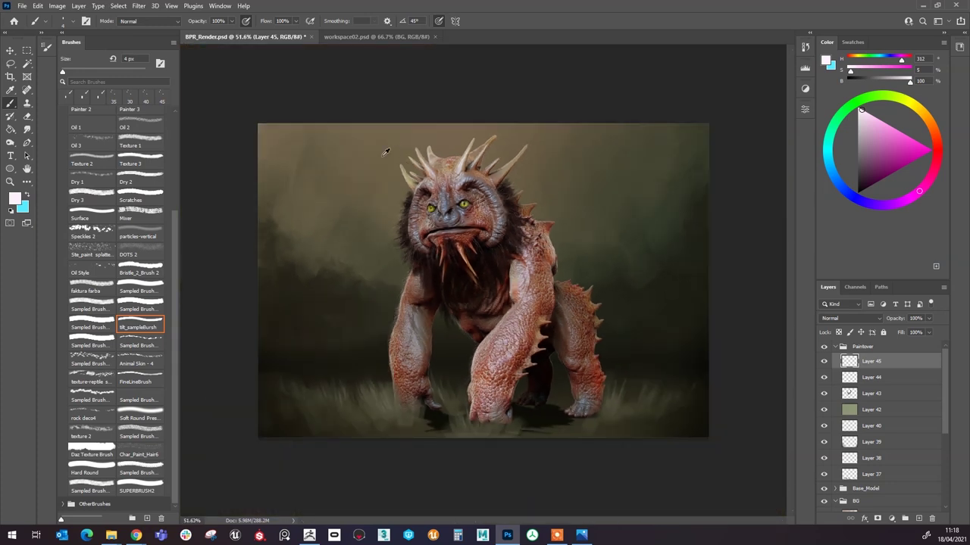
scroll(326, 189, "up", 1)
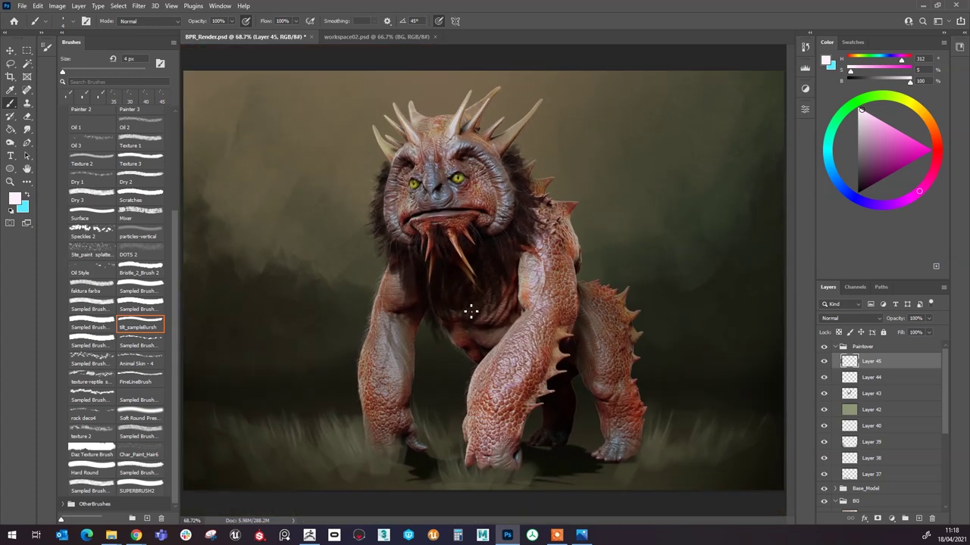
scroll(459, 297, "down", 2)
scroll(459, 297, "up", 2)
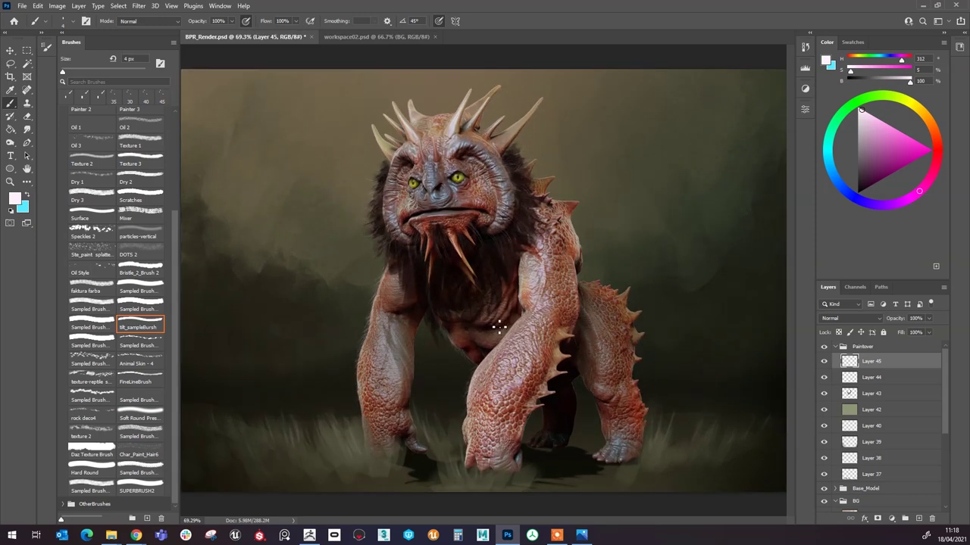
scroll(464, 321, "up", 2)
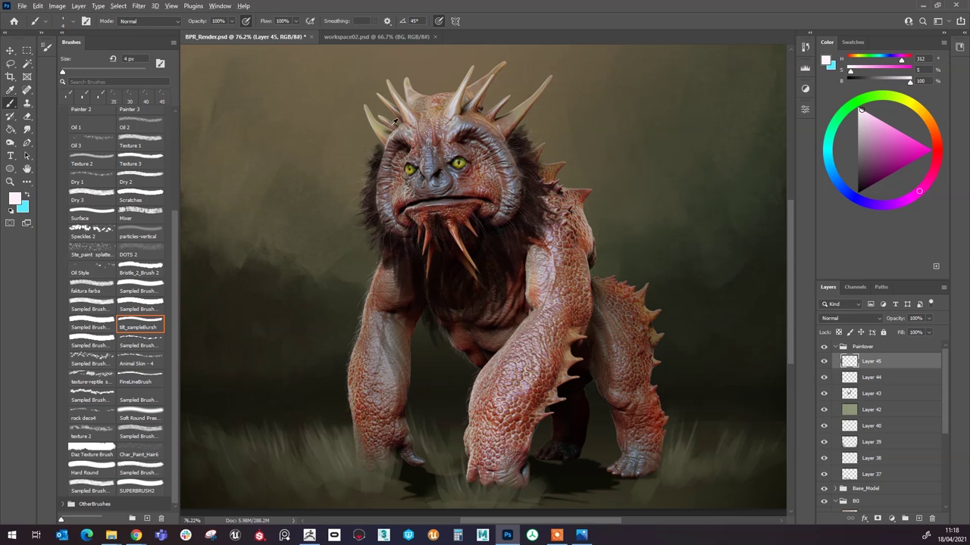
scroll(394, 122, "down", 2)
scroll(442, 123, "up", 2)
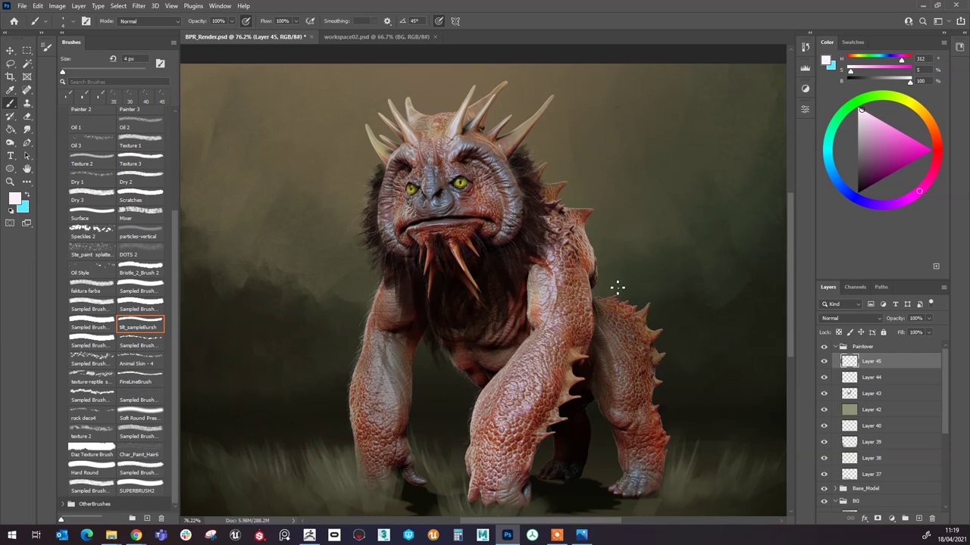
scroll(626, 365, "down", 1)
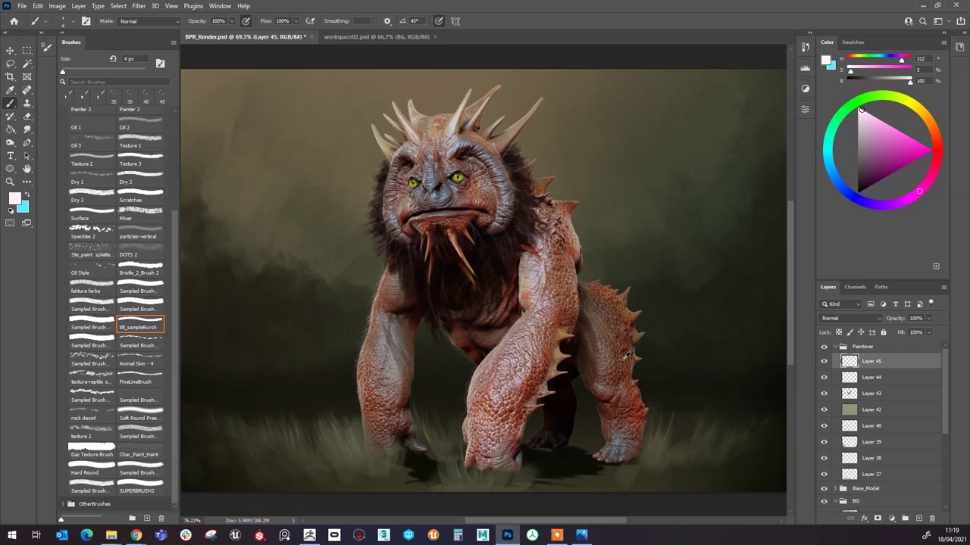
scroll(626, 364, "up", 1)
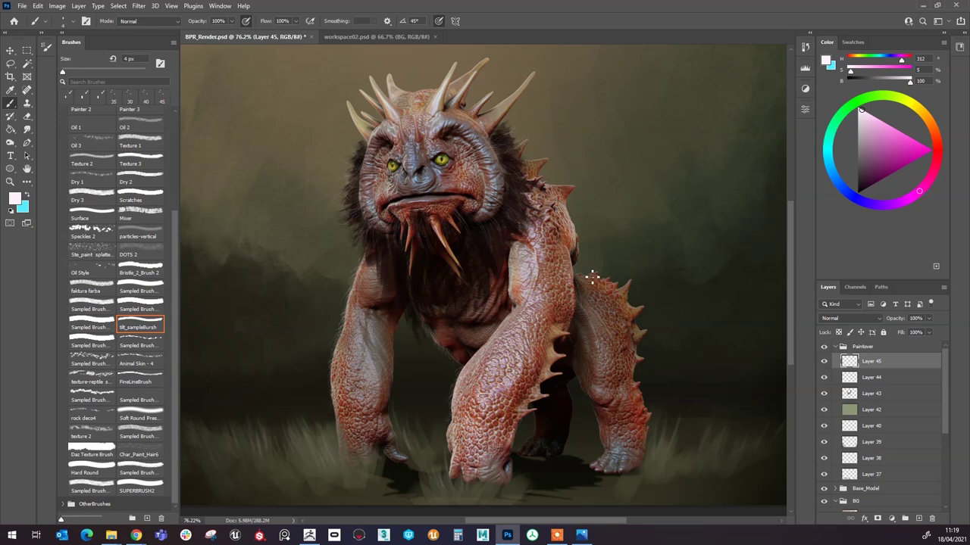
scroll(588, 281, "down", 3)
scroll(544, 263, "up", 3)
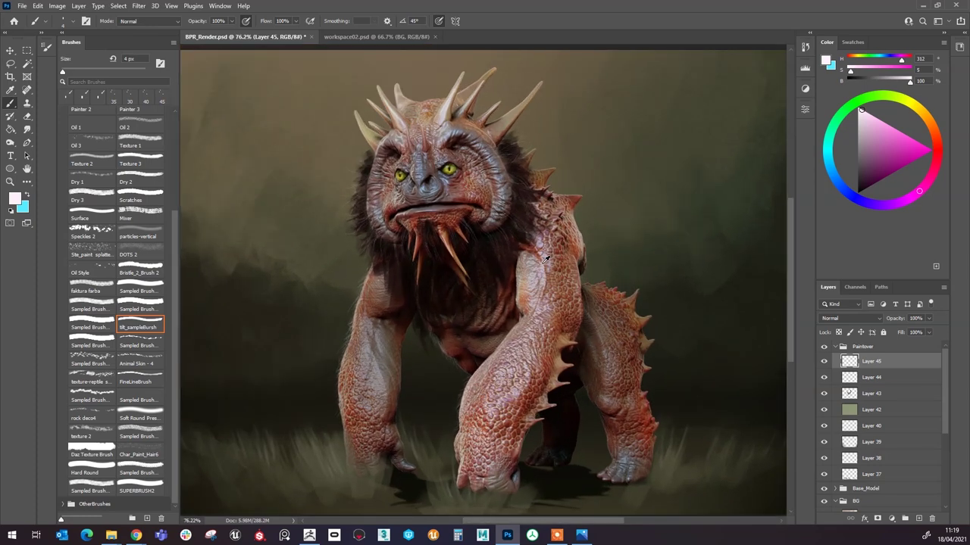
Step: Add a new layer and move it into the BG group, directly beneath Layer 41
scroll(545, 258, "down", 1)
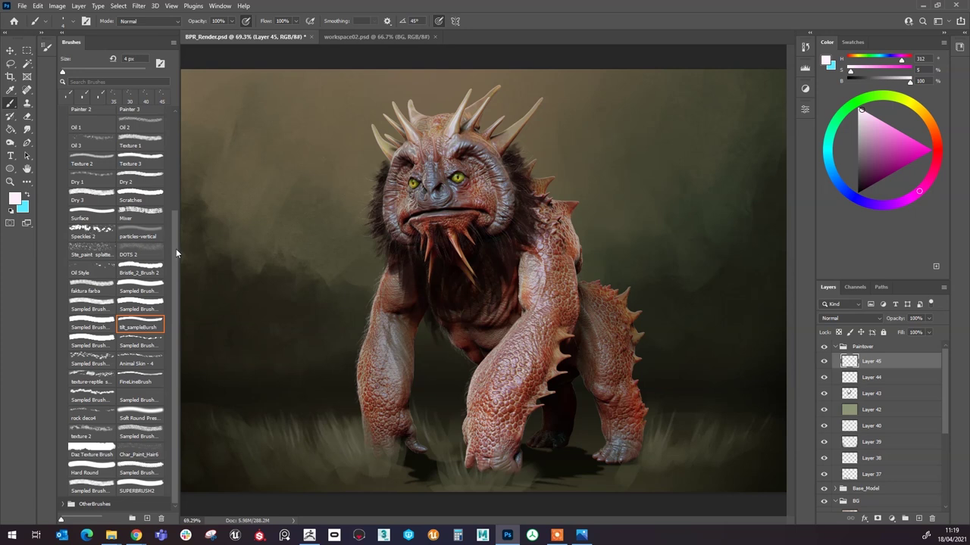
left_click_drag(175, 249, 185, 157)
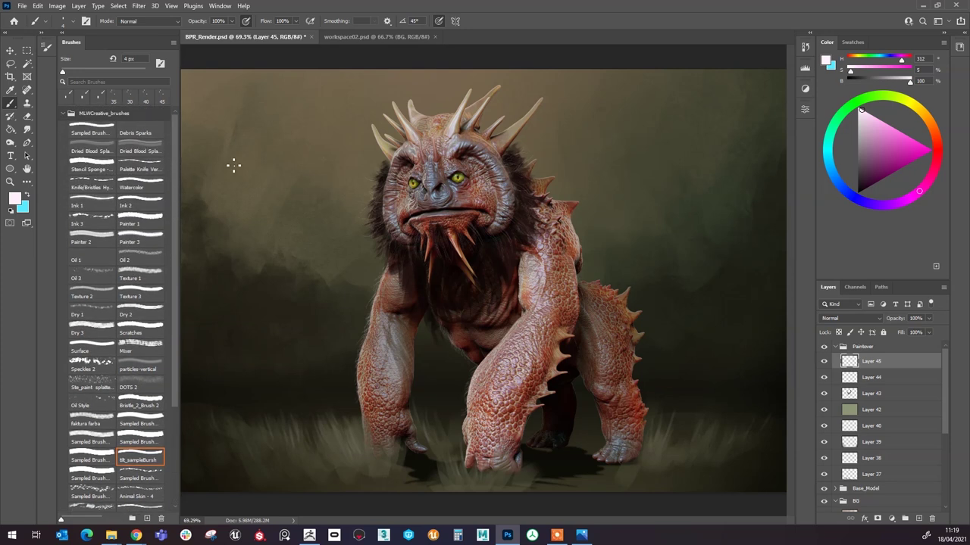
left_click(917, 519)
scroll(628, 253, "down", 3)
scroll(628, 253, "up", 1)
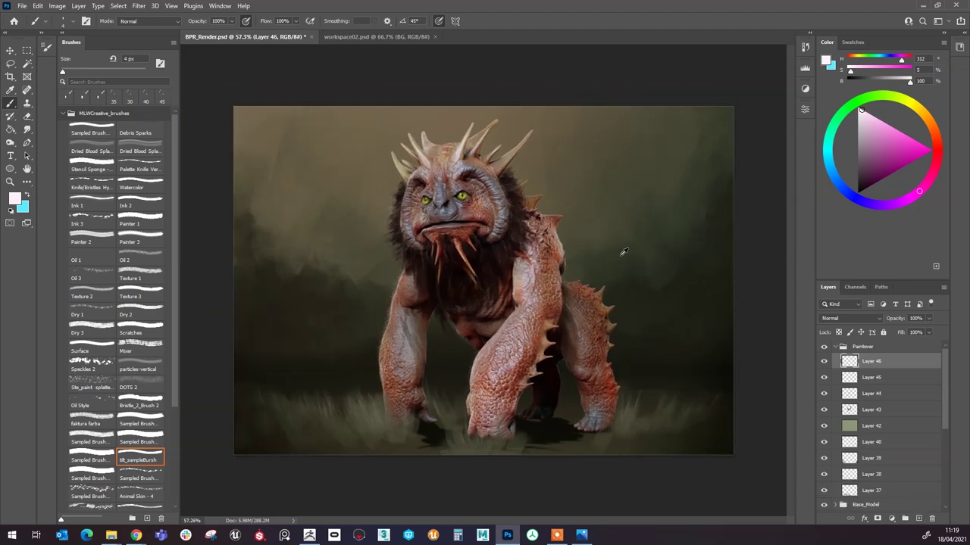
scroll(623, 262, "up", 1)
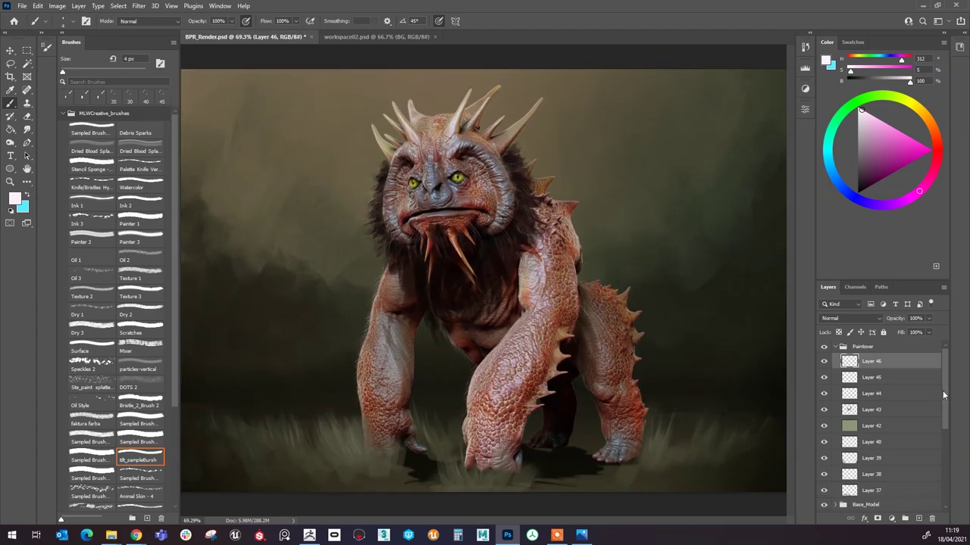
mouse_move(919, 364)
left_mouse_down()
mouse_move(945, 543)
mouse_move(905, 473)
mouse_move(906, 484)
left_mouse_up()
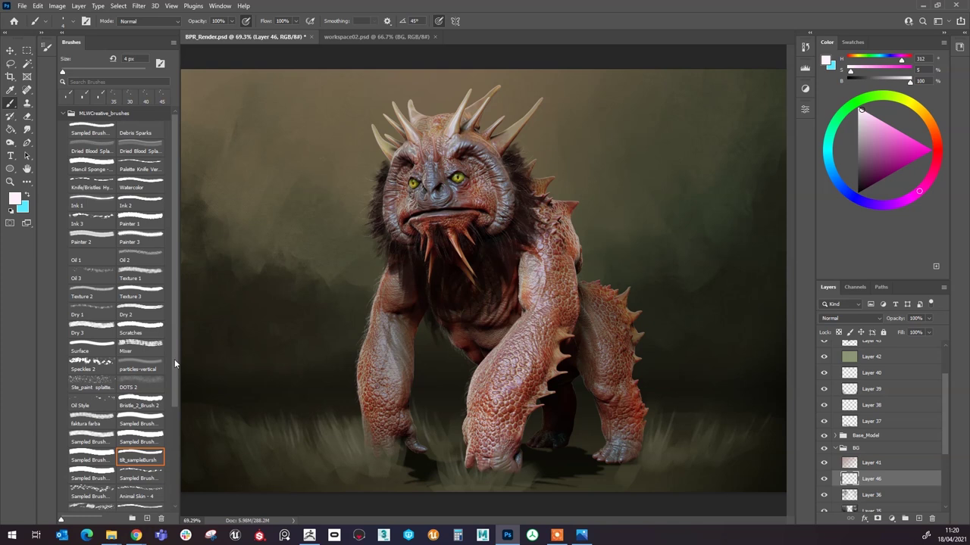
Step: Try a white Speckles 2 brush mark on the background beside the creature's head and undo it
left_click(91, 386)
left_click(90, 363)
left_click(324, 159)
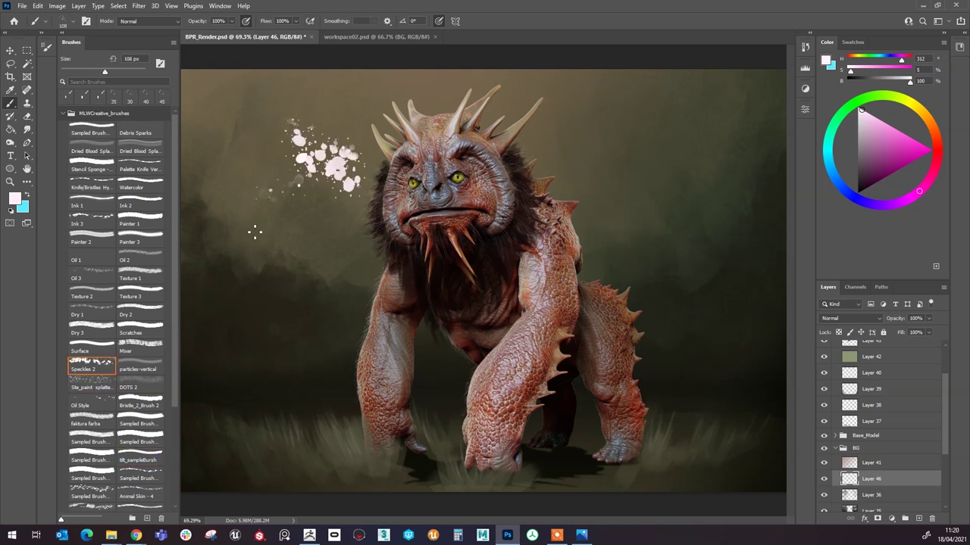
key("ctrl+z")
key("bracketright")
key("bracketright")
Step: Scatter dark olive specks over the background on both sides of the creature with the 175 px Ste_paint splatter brush, using colours sampled from the backdrop
left_click(95, 400)
left_click(99, 387)
left_click_drag(324, 241, 295, 182)
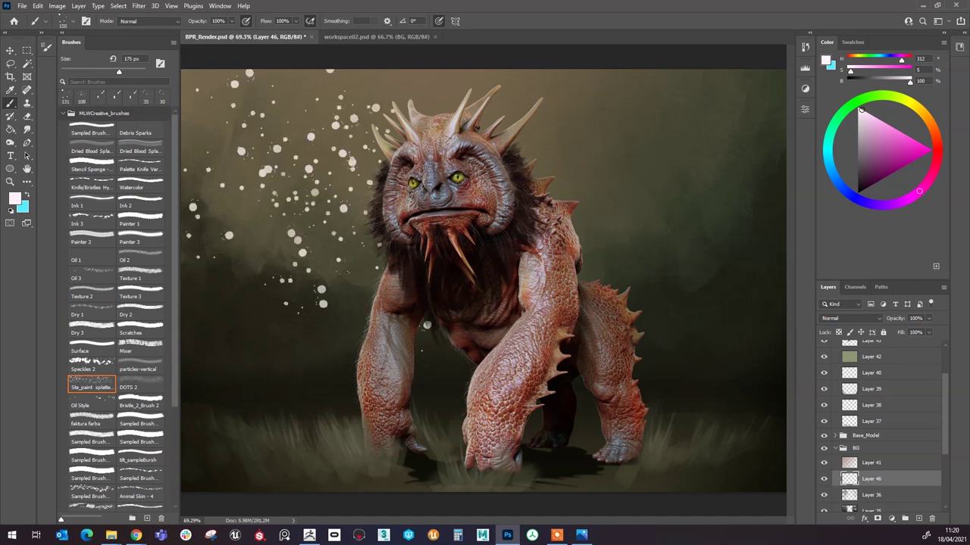
key("ctrl+z")
left_click(270, 317, "alt")
left_click_drag(269, 317, 295, 198)
key("ctrl+z")
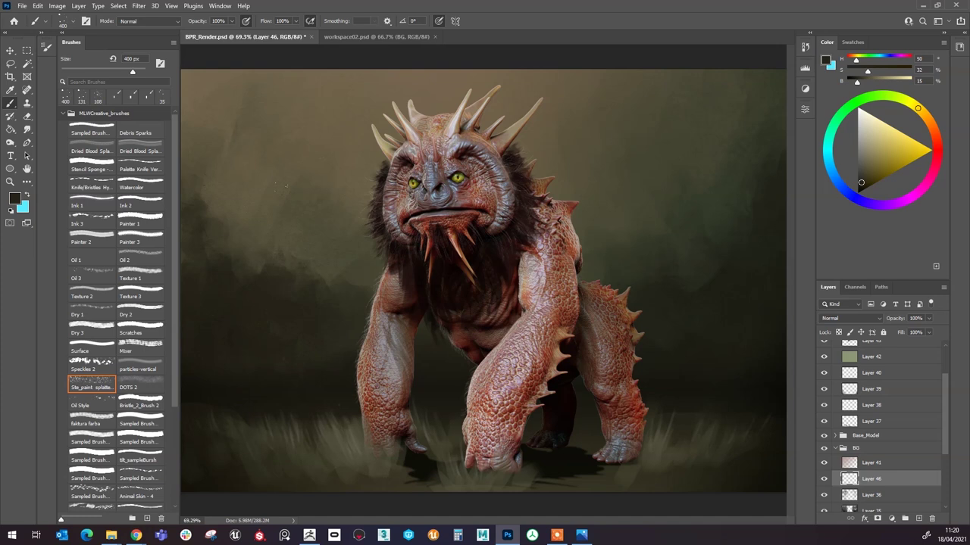
left_click(272, 270, "alt")
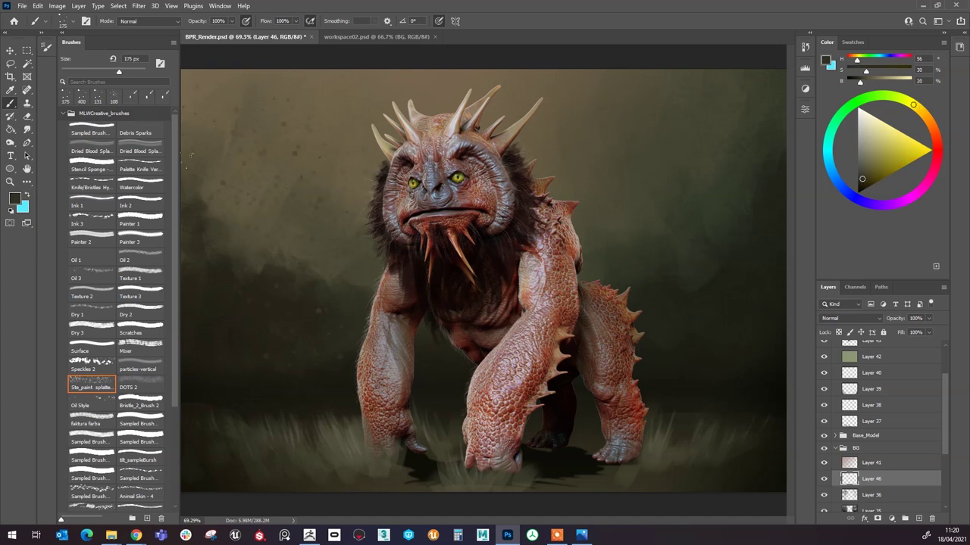
left_click(745, 285, "alt")
Step: Set the speck layer's blend mode to Overlay, its opacity to 61% and its fill to 50%
left_click(863, 318)
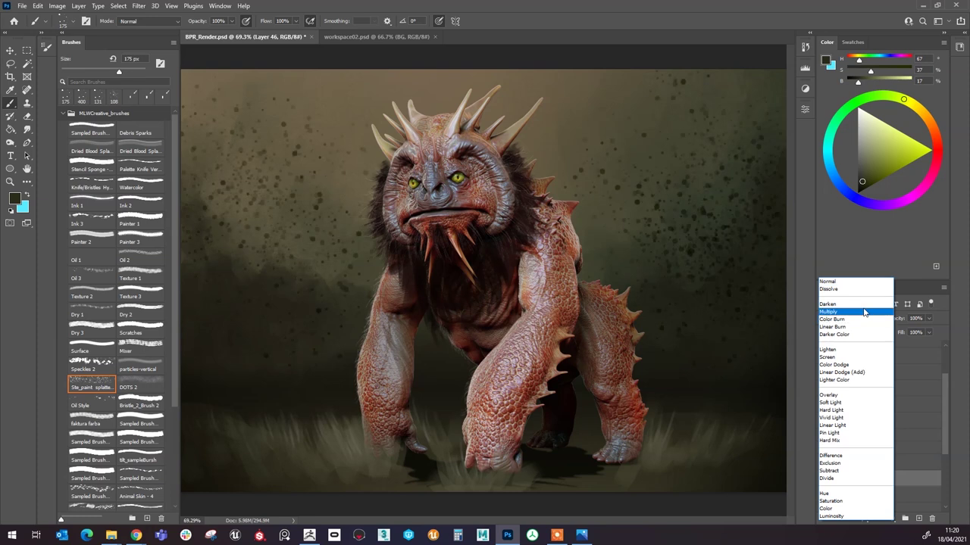
left_click(863, 312)
left_click(859, 318)
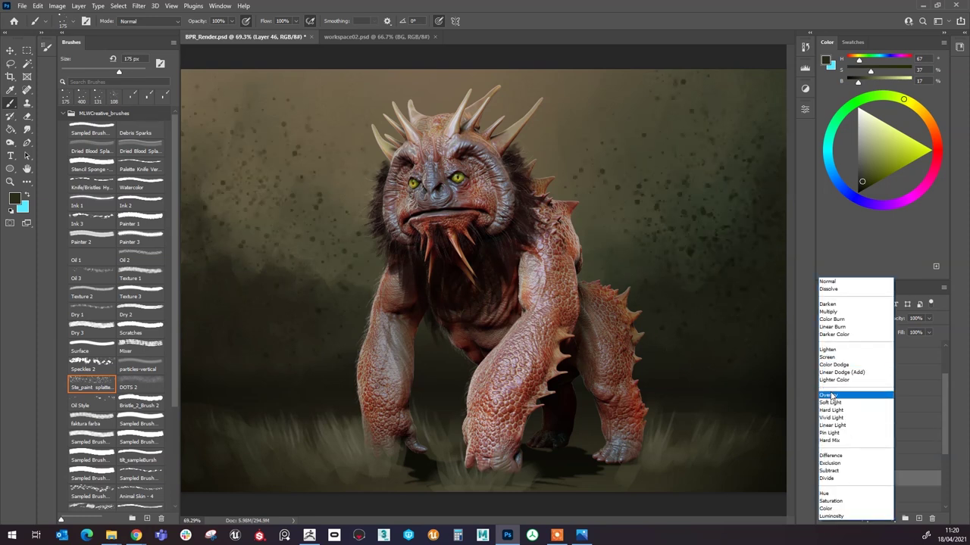
left_click(830, 396)
left_click(929, 318)
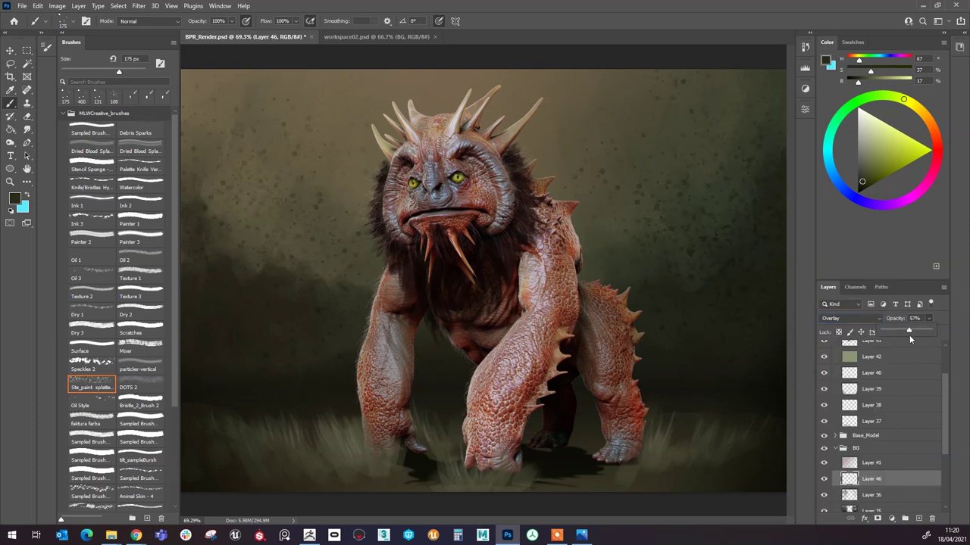
left_click_drag(905, 335, 911, 336)
left_click(943, 326)
scroll(744, 292, "down", 5)
scroll(602, 222, "up", 4)
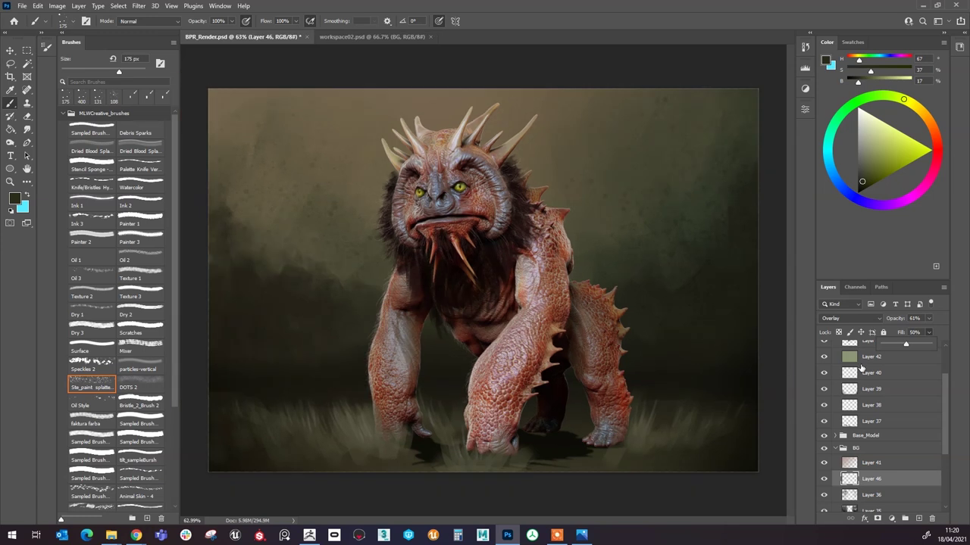
Step: Add a new layer at the top of the Paintover group and switch to the tilt_sampleBursh brush
scroll(943, 387, "up", 3)
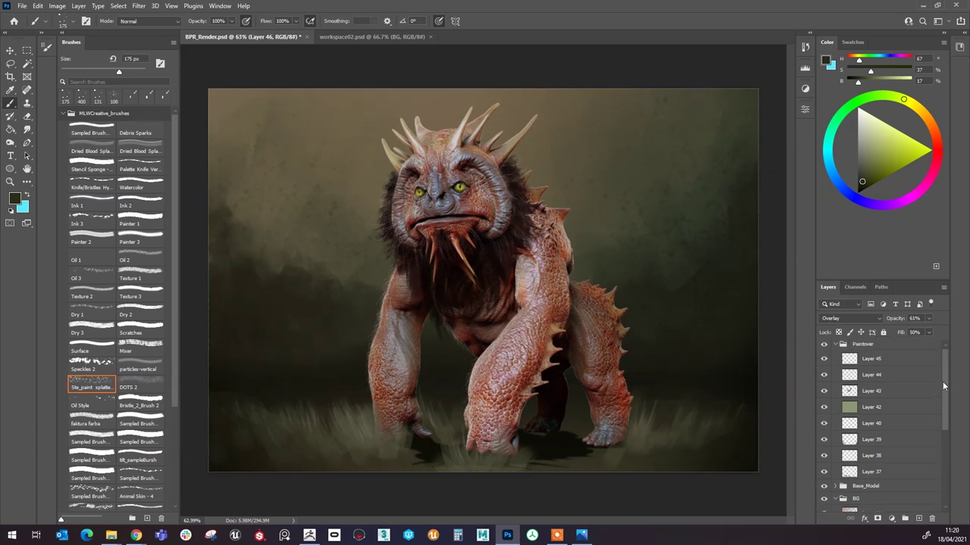
key("ctrl+shift+alt+n")
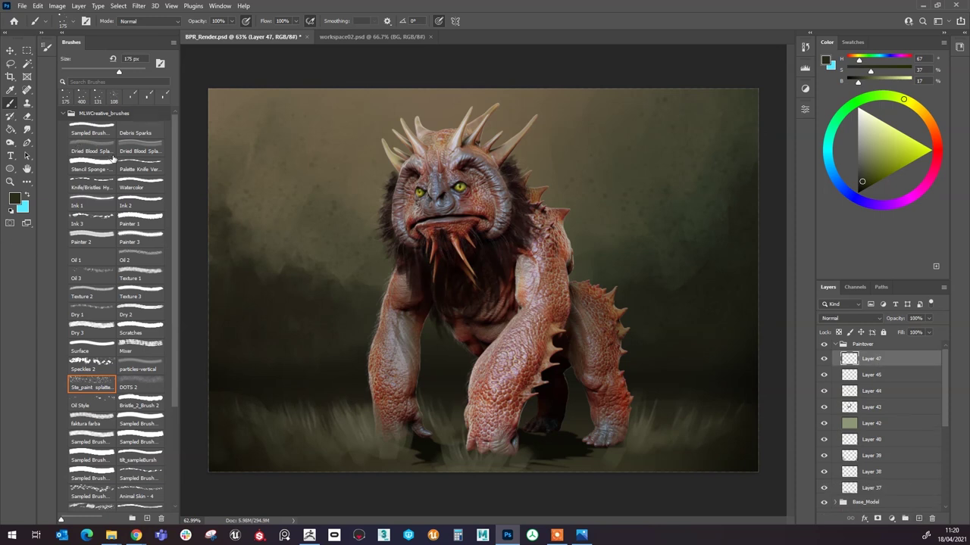
scroll(135, 356, "down", 1)
left_click(138, 442)
scroll(445, 437, "up", 2)
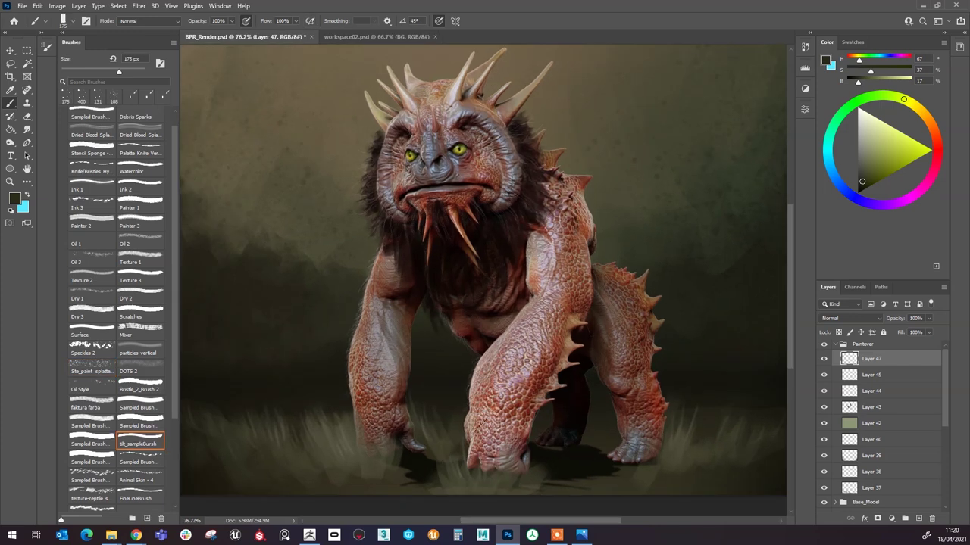
Step: Paint dark grass blades in the lower-right foreground with a 50 px brush and a near-black green sampled from the background
key("bracketleft")
key("bracketleft")
key("bracketleft")
key("bracketleft")
key("bracketleft")
key("bracketleft")
key("bracketleft")
key("bracketleft")
key("bracketleft")
key("bracketleft")
scroll(652, 286, "down", 4)
left_click(683, 357, "alt")
scroll(690, 357, "up", 2)
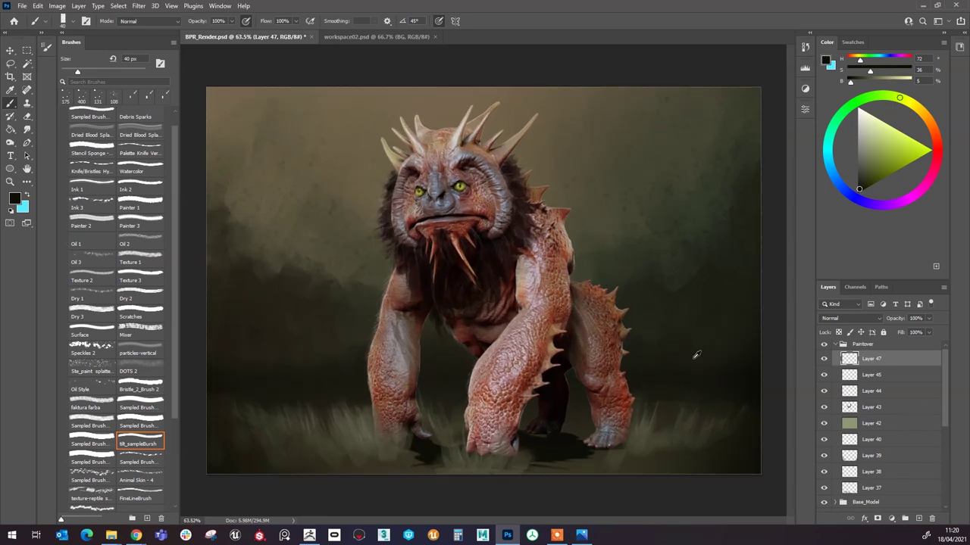
left_click_drag(747, 505, 698, 406)
key("ctrl+z")
key("bracketleft")
key("bracketright")
key("bracketright")
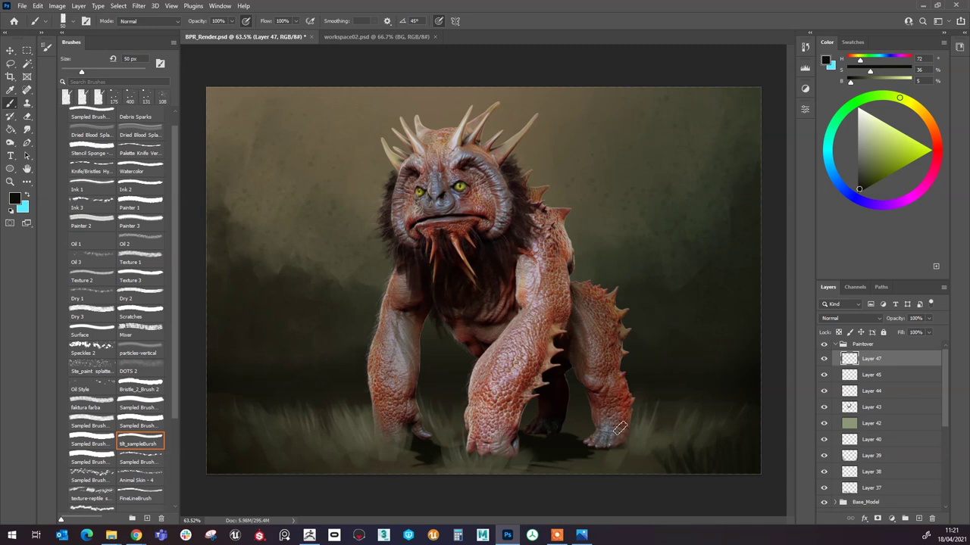
Step: Paint dark grass blades along the lower-left foreground, then reduce the brush to 30 px for finer blades
left_click_drag(281, 444, 279, 469)
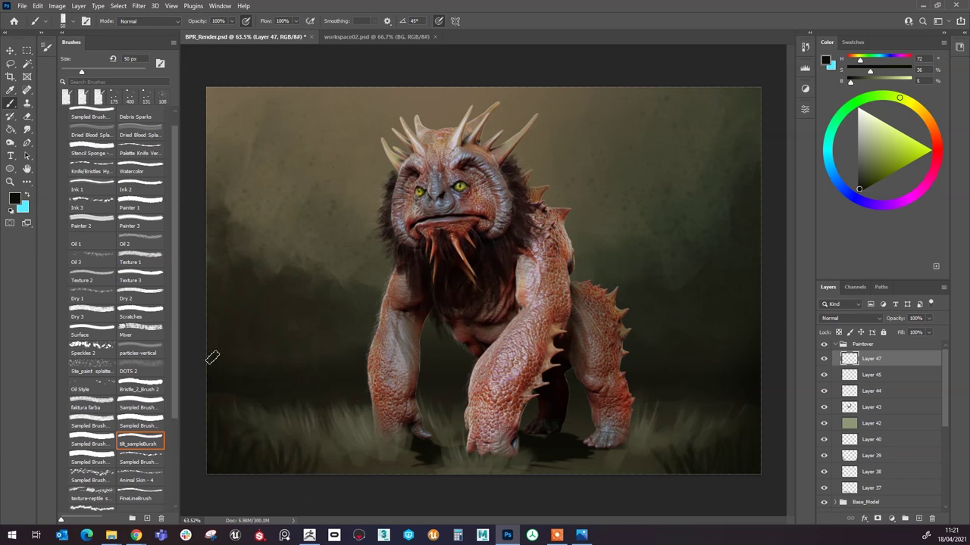
right_click(331, 476)
left_click(325, 457)
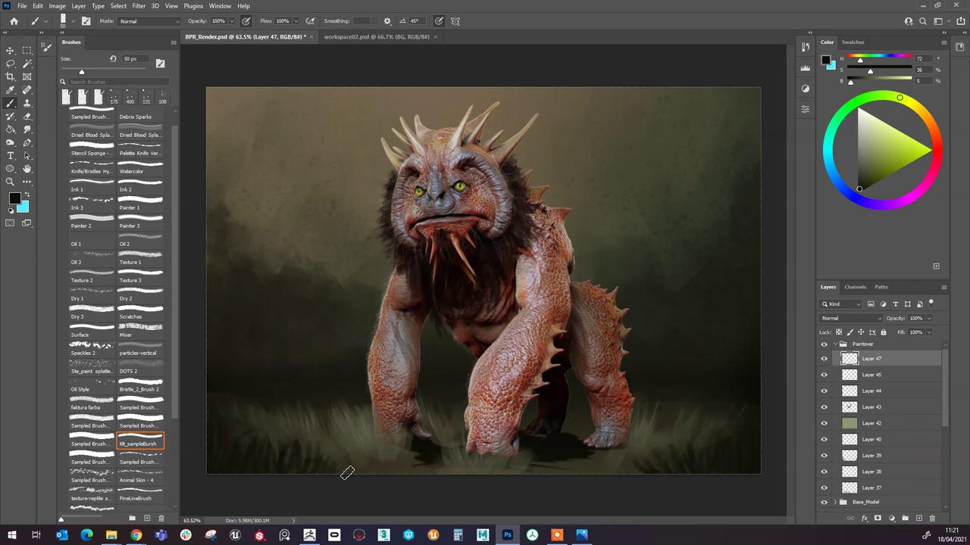
key("bracketleft")
key("bracketleft")
Step: Try out the Knife/Bristles, Oil 3, Debris Sparks, Ink 3 and Ste_paint splatter brushes as sources of background particles
mouse_move(176, 166)
left_mouse_down()
mouse_move(173, 134)
mouse_move(167, 231)
left_mouse_up()
scroll(166, 234, "down", 2)
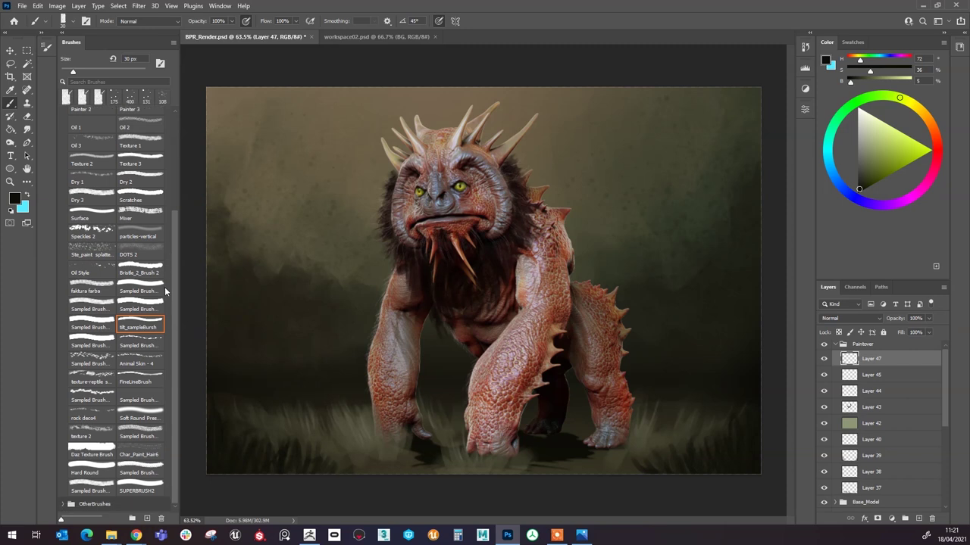
left_click_drag(173, 267, 173, 157)
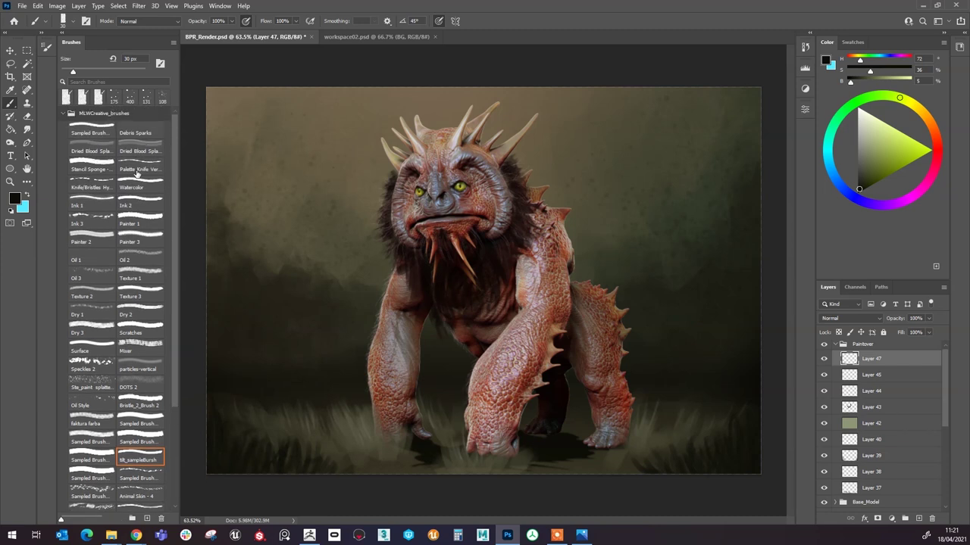
left_click(86, 184)
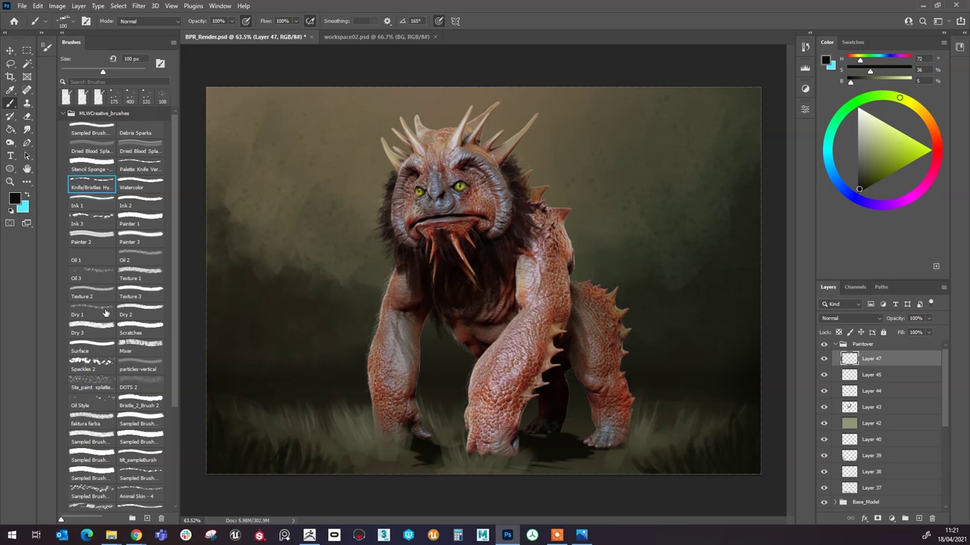
left_click(89, 276)
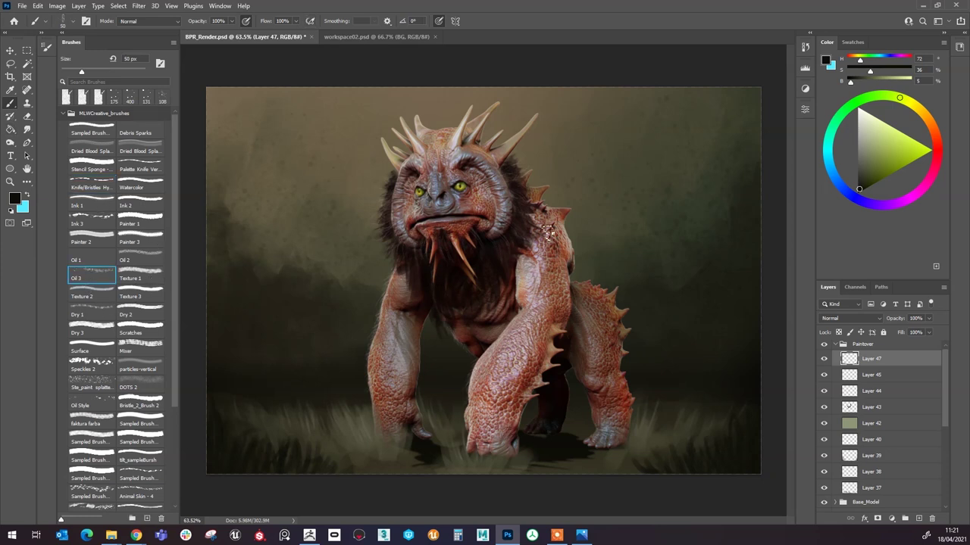
scroll(329, 152, "down", 2)
scroll(341, 189, "up", 2)
left_click(135, 131)
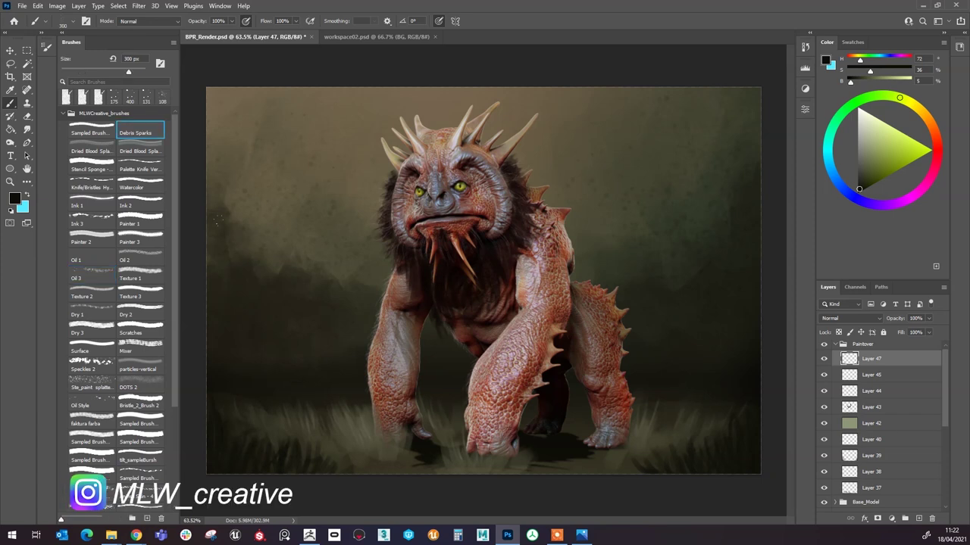
left_click(91, 222)
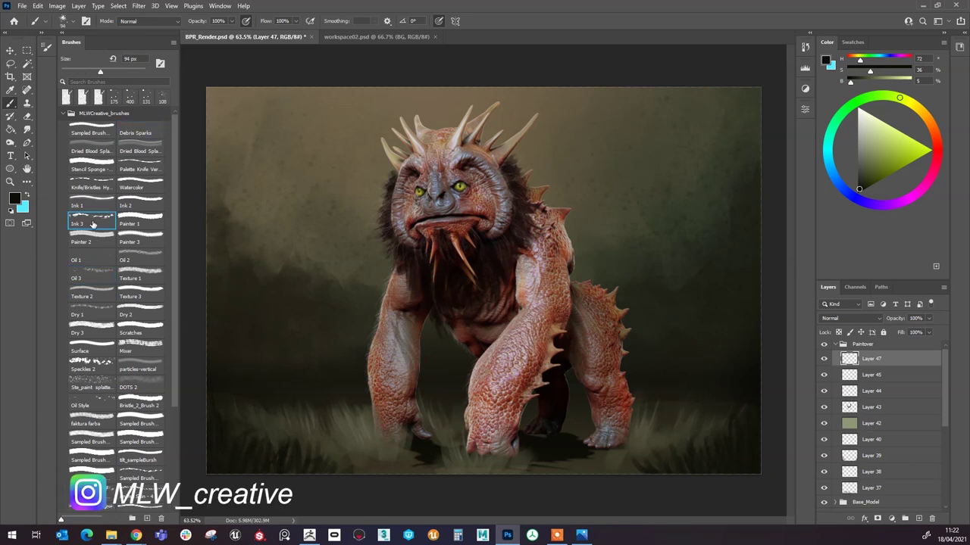
left_click_drag(174, 202, 171, 253)
left_click(84, 314)
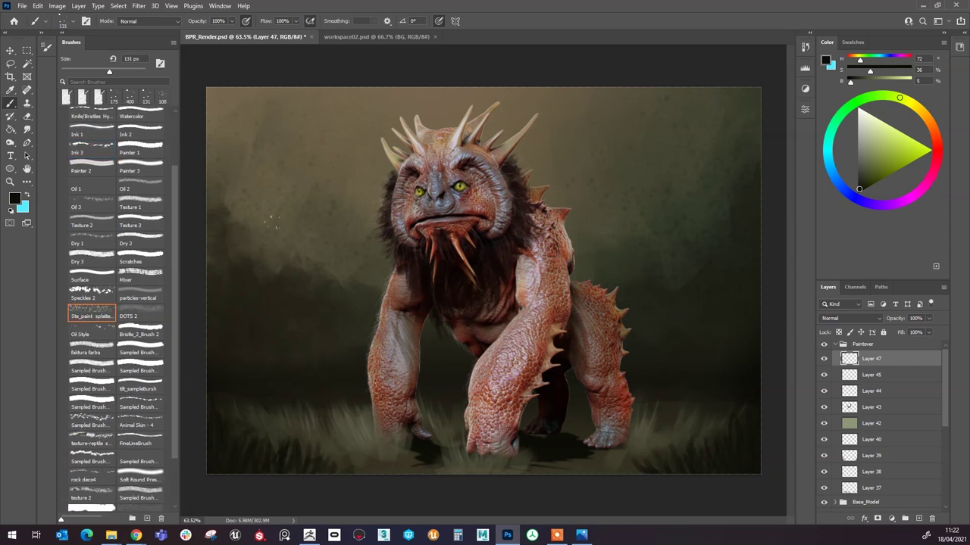
Step: Switch to the particles-vertical brush and undo a trial mark in a pale colour sampled from the creature
left_click(139, 298)
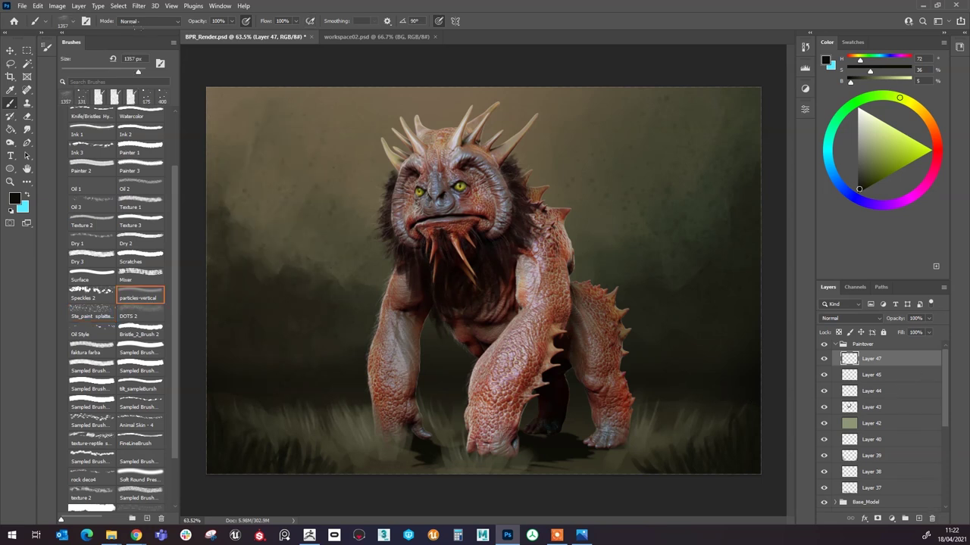
left_click(400, 193, "alt")
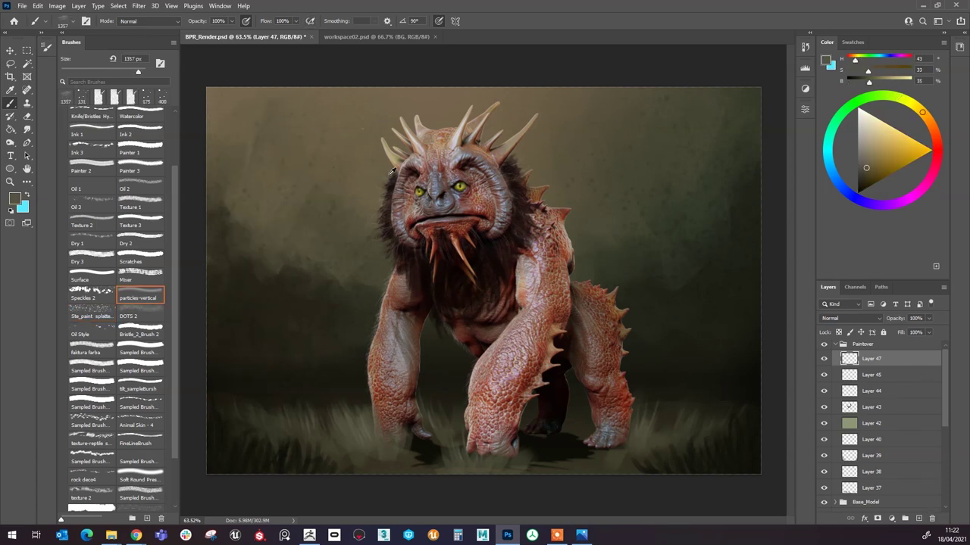
left_click(470, 144, "alt")
left_click(214, 79)
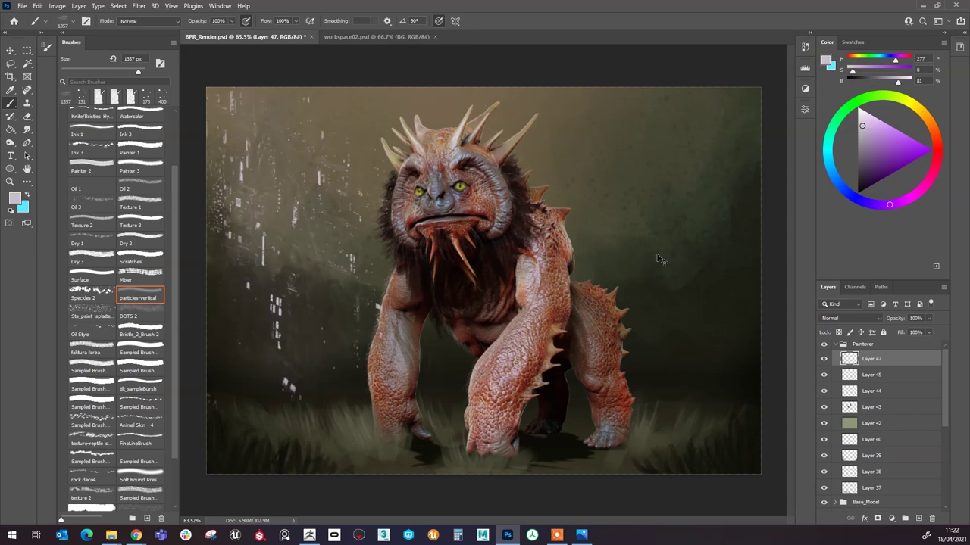
key("ctrl+z")
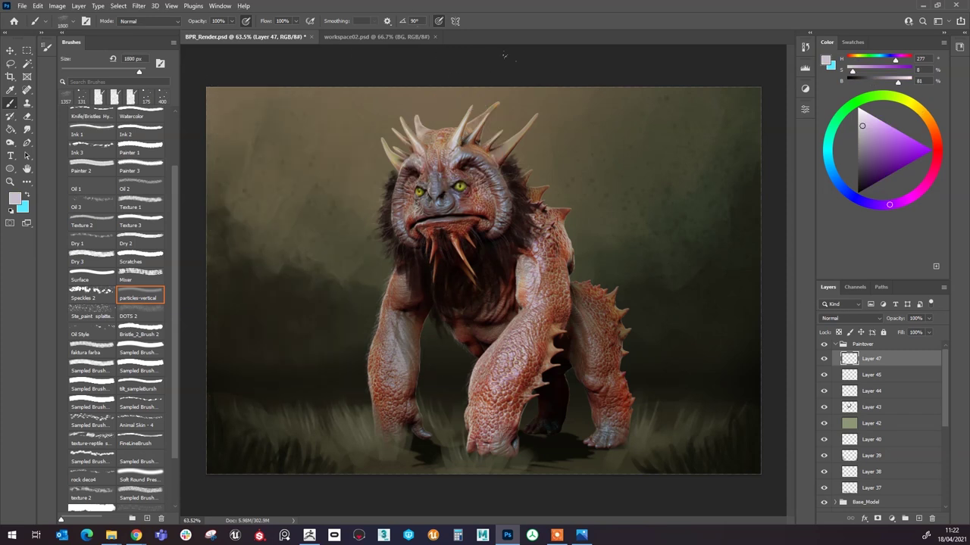
Step: Stamp muted brown vertical particles over the background on both sides of the creature with the brush at 1800 px
left_click(363, 203, "alt")
left_click(257, 303)
key("ctrl+z")
left_click(254, 284)
left_click(666, 280)
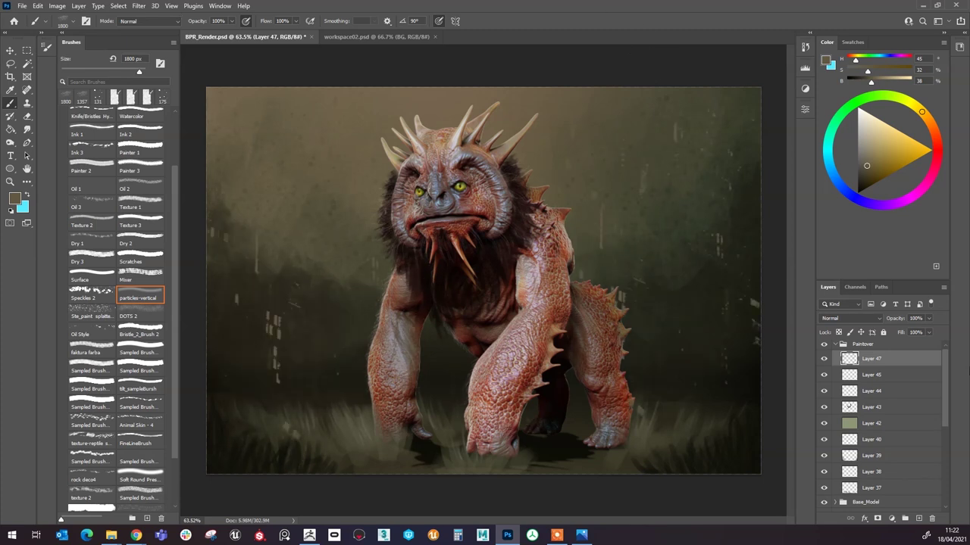
Step: Set the particle layer's blend mode to Overlay and its opacity to 54%
left_click(850, 319)
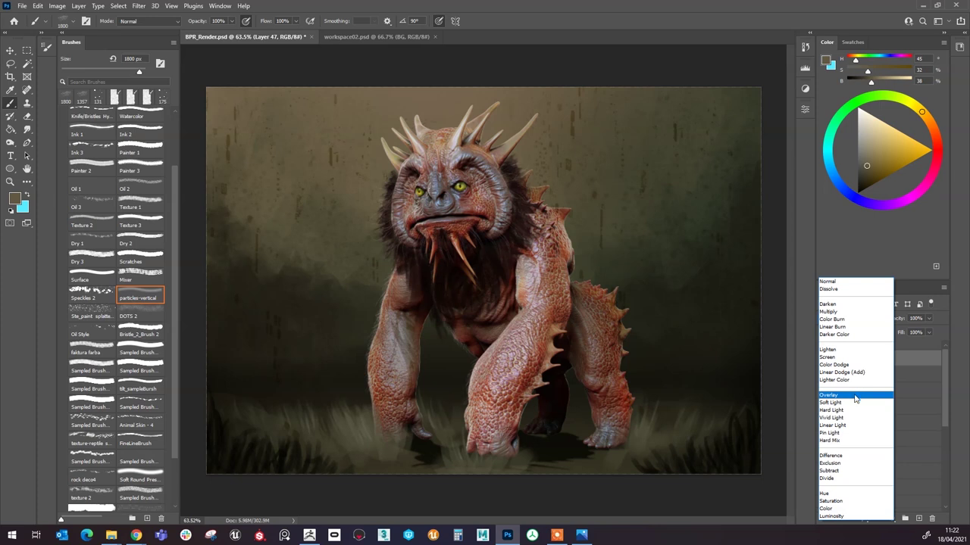
left_click(856, 398)
left_click(928, 318)
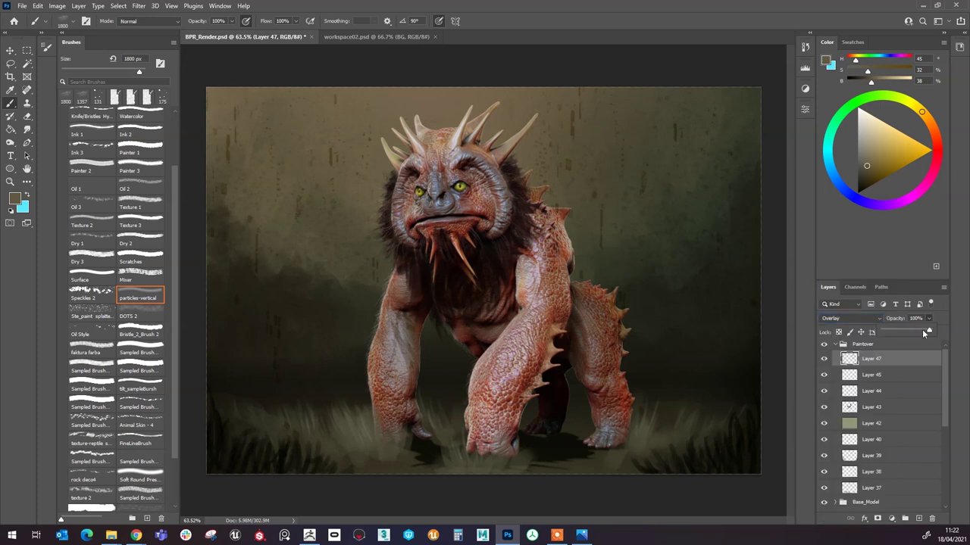
left_click(937, 320)
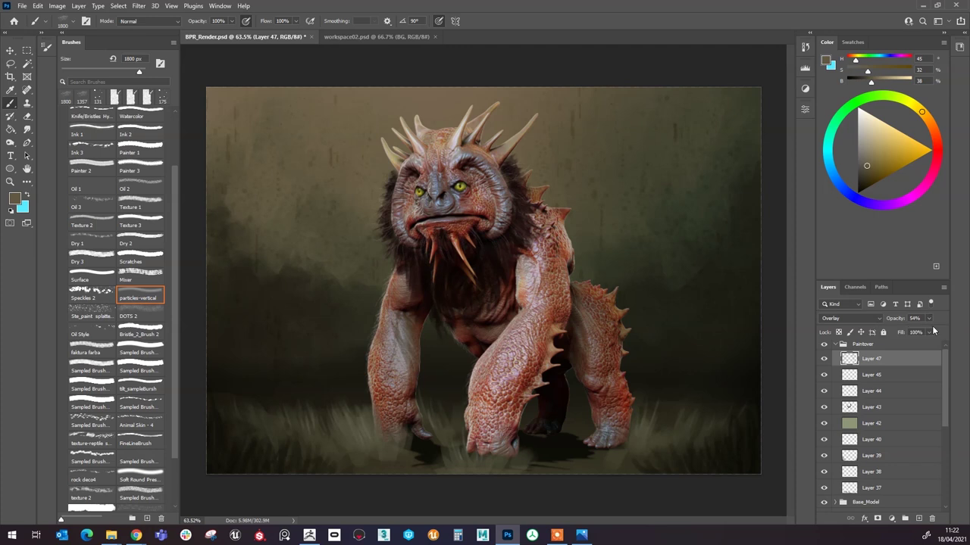
Step: Set the fill of the vertical particle layer to 91%
left_click_drag(924, 348, 927, 347)
scroll(725, 238, "down", 5)
scroll(650, 253, "up", 4)
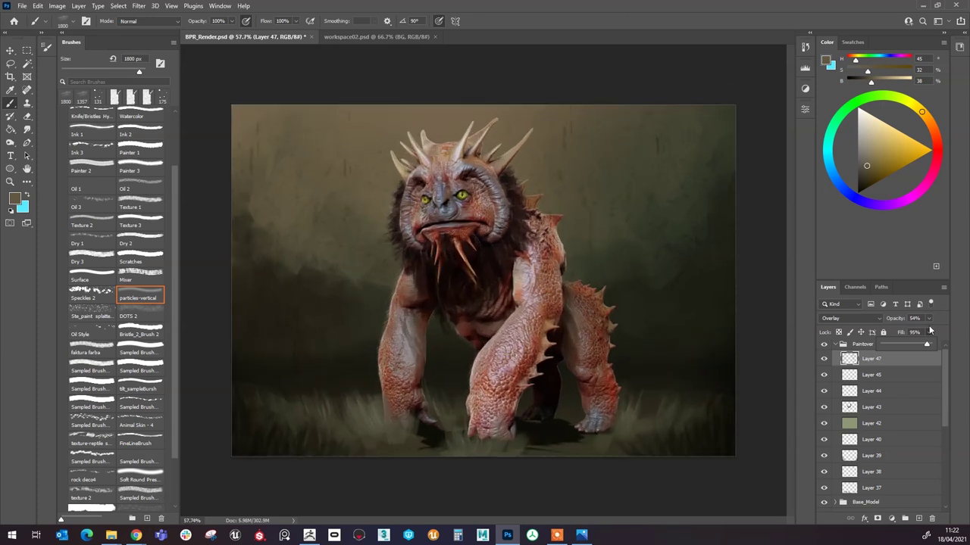
Step: On a new layer, lay a radial gradient in a pinkish grey sampled from the creature's head over the scene's upper-left area
left_click(919, 518)
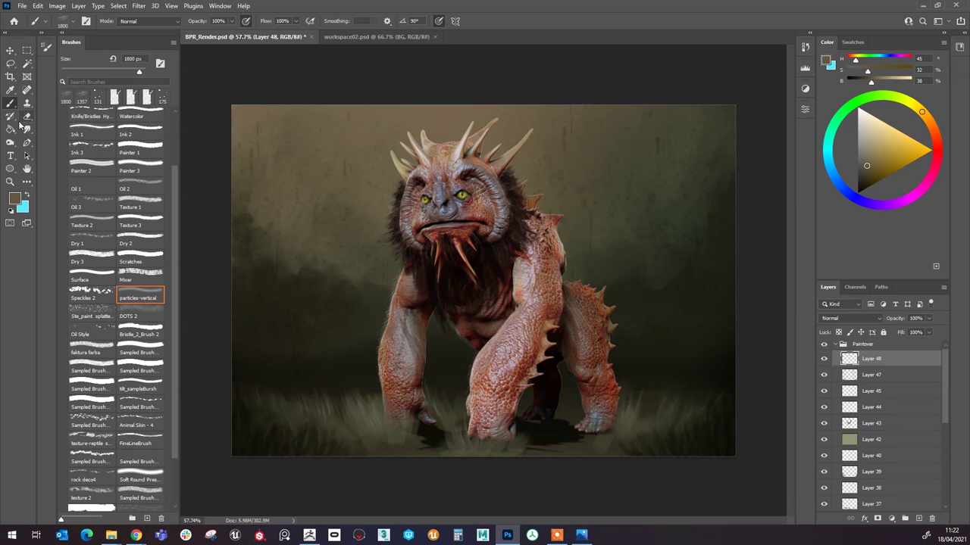
right_click(10, 128)
left_click(53, 130)
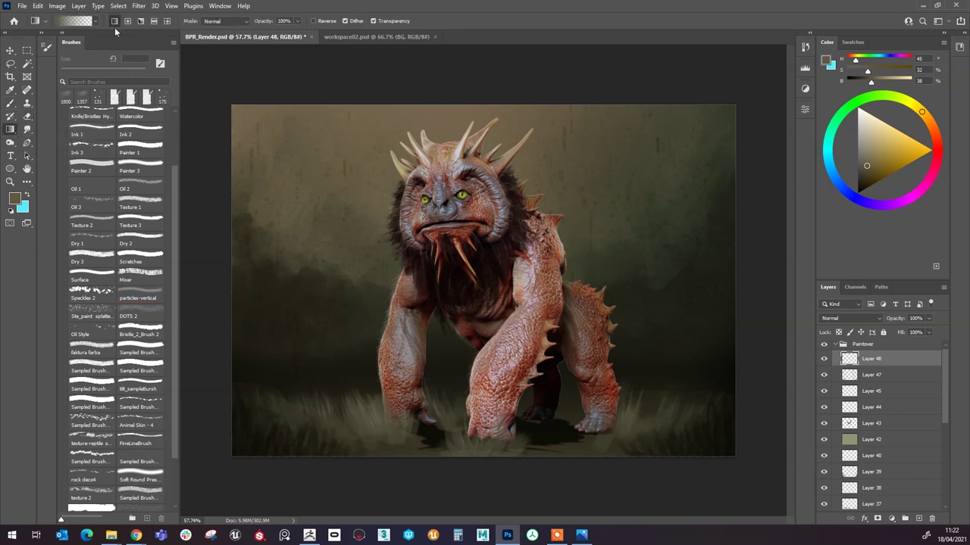
left_click(434, 142, "alt")
left_click_drag(270, 87, 488, 261)
key("ctrl+z")
left_click_drag(390, 69, 503, 271)
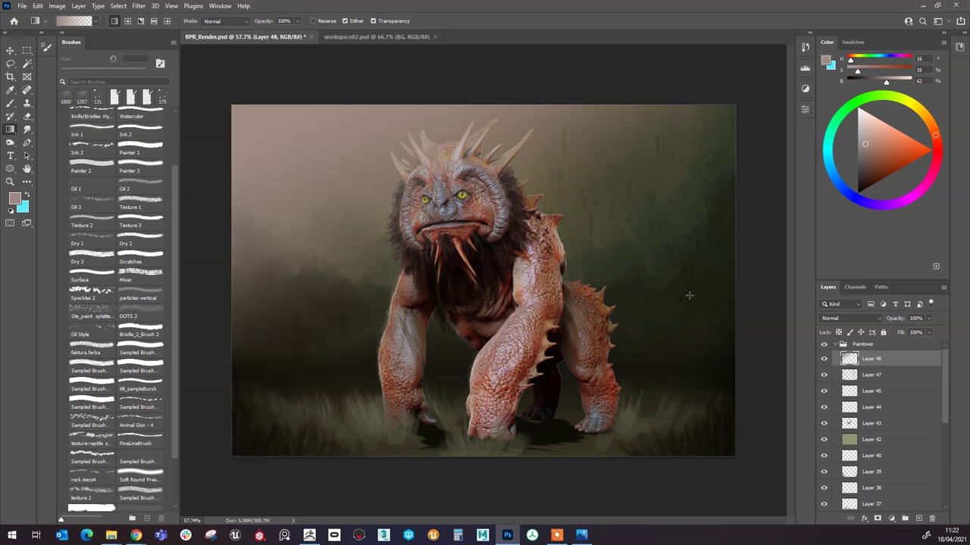
key("ctrl+z")
left_click_drag(269, 95, 509, 244)
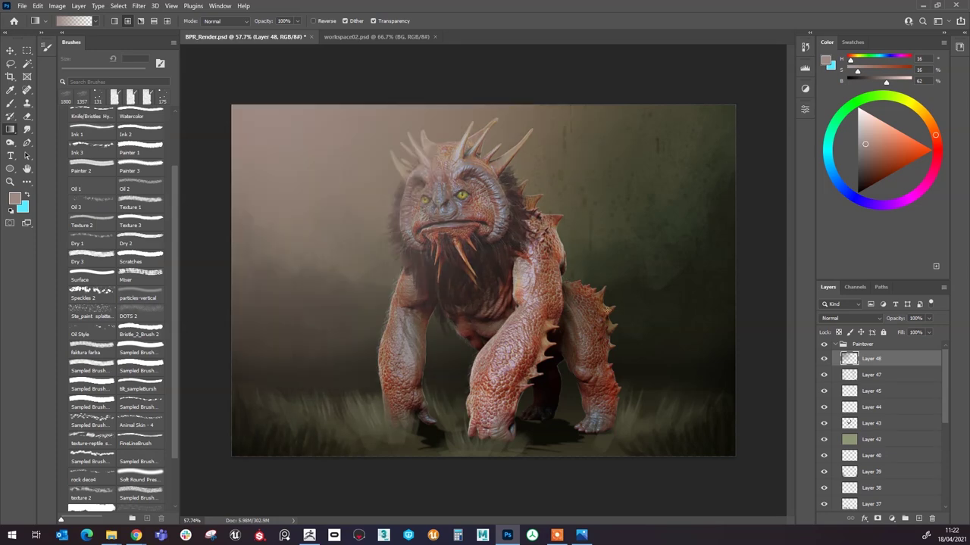
Step: Set the pinkish gradient layer to Color Dodge with 22% opacity and 32% fill
left_click(872, 317)
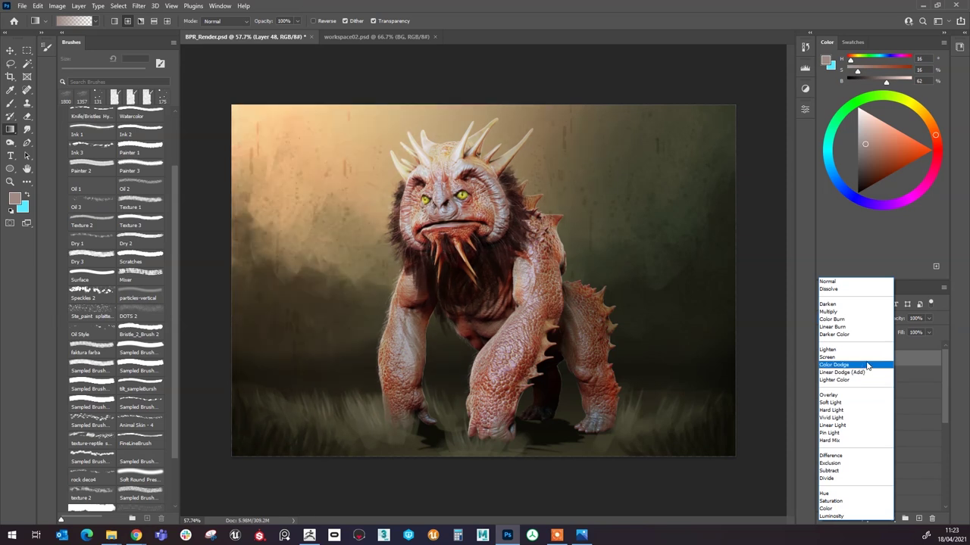
left_click(868, 365)
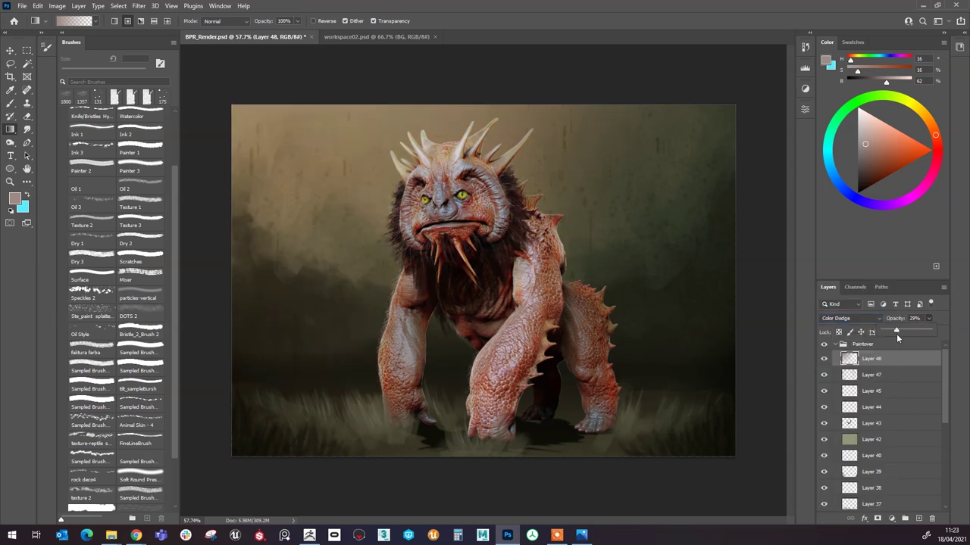
left_click_drag(897, 335, 899, 335)
left_click(929, 331)
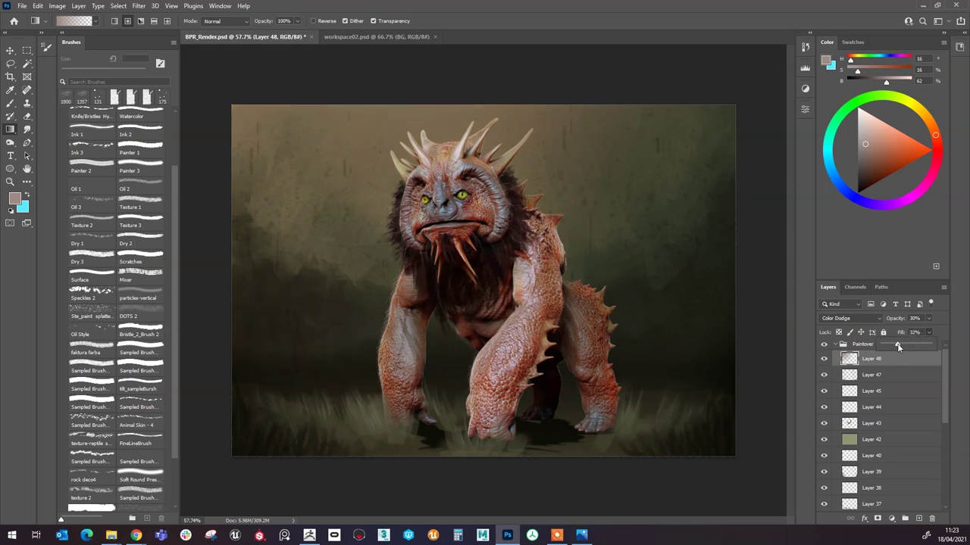
left_click(929, 319)
left_click_drag(906, 331, 905, 331)
left_click(929, 332)
scroll(823, 399, "down", 10)
scroll(534, 255, "down", 5)
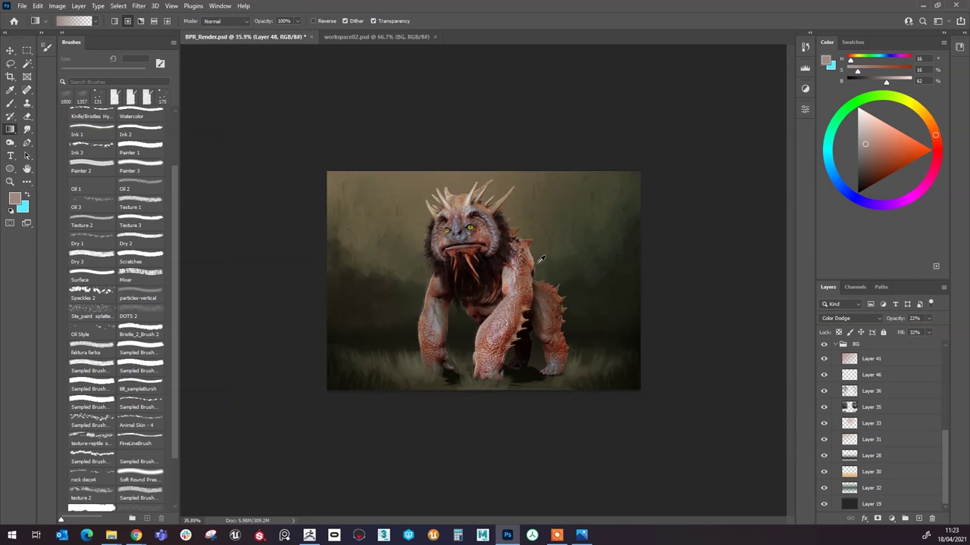
scroll(537, 262, "up", 5)
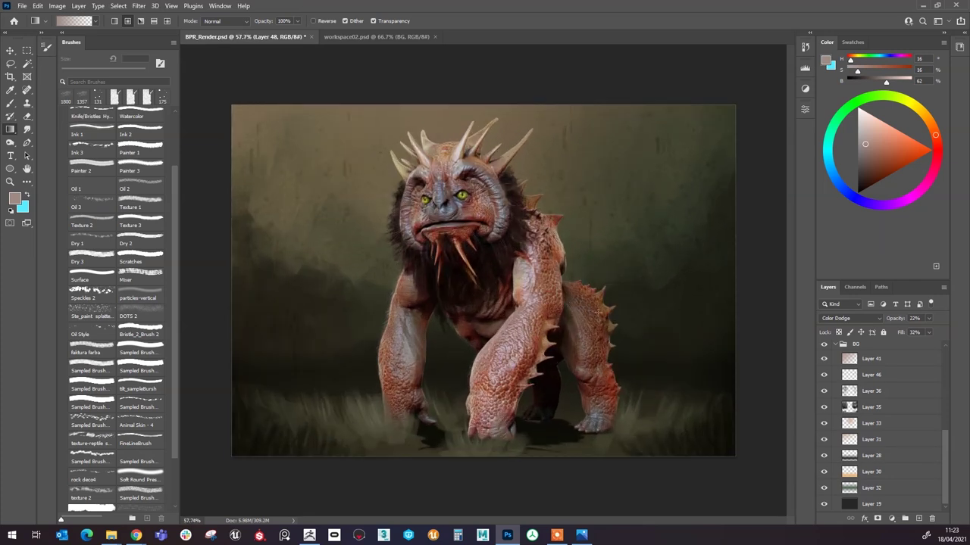
Step: On a new layer, paint dark foreground grass around the feet with the Ink 3 brush at 94 px, using near-black and olive ground tones
left_click_drag(946, 458, 947, 356)
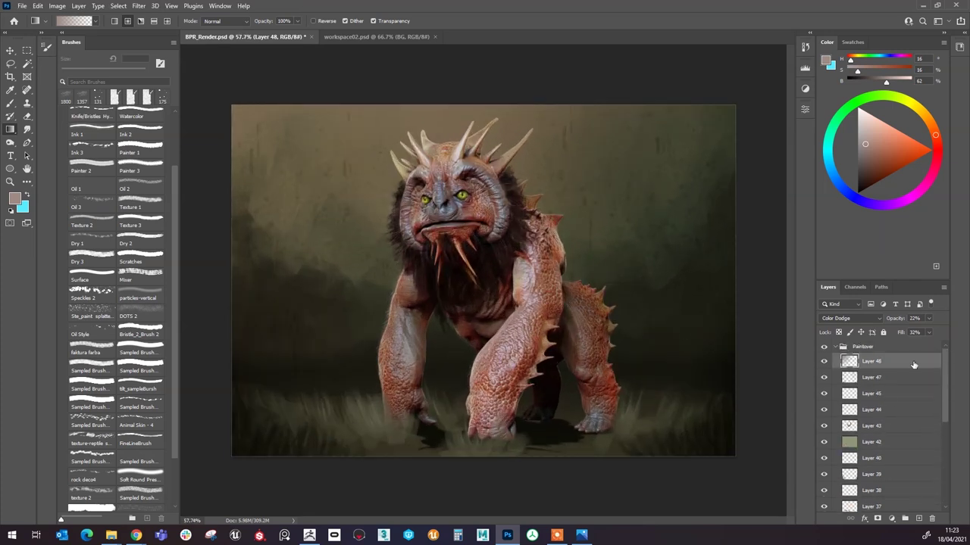
left_click(919, 518)
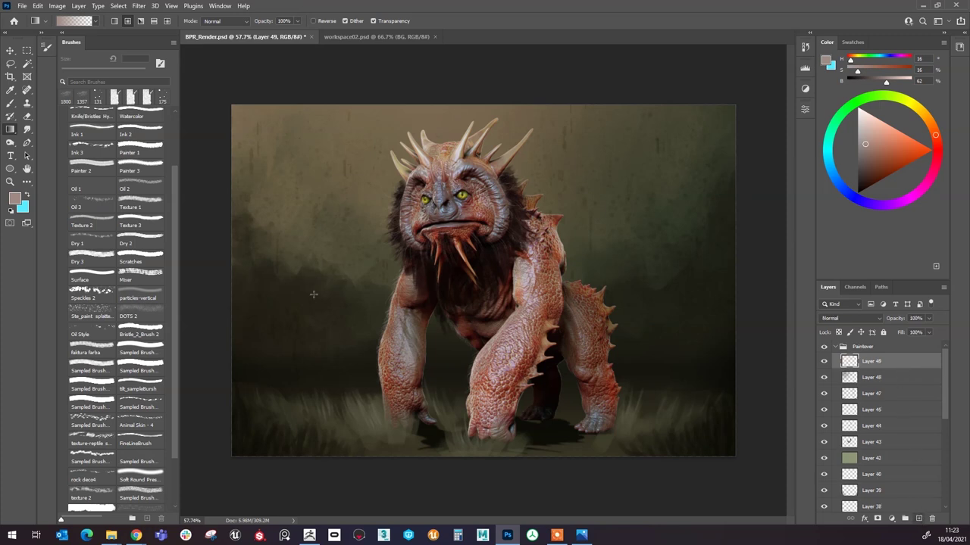
left_click(91, 148)
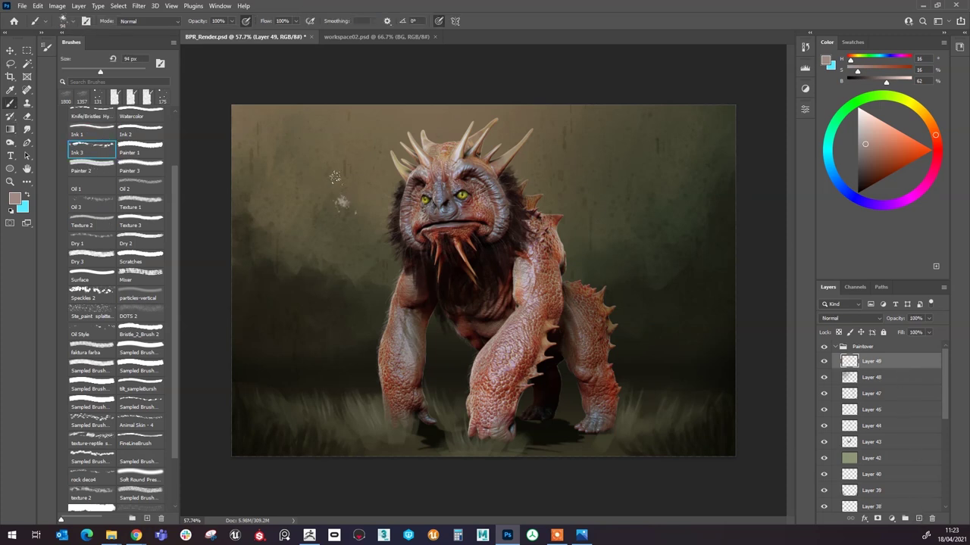
left_click(561, 407, "alt")
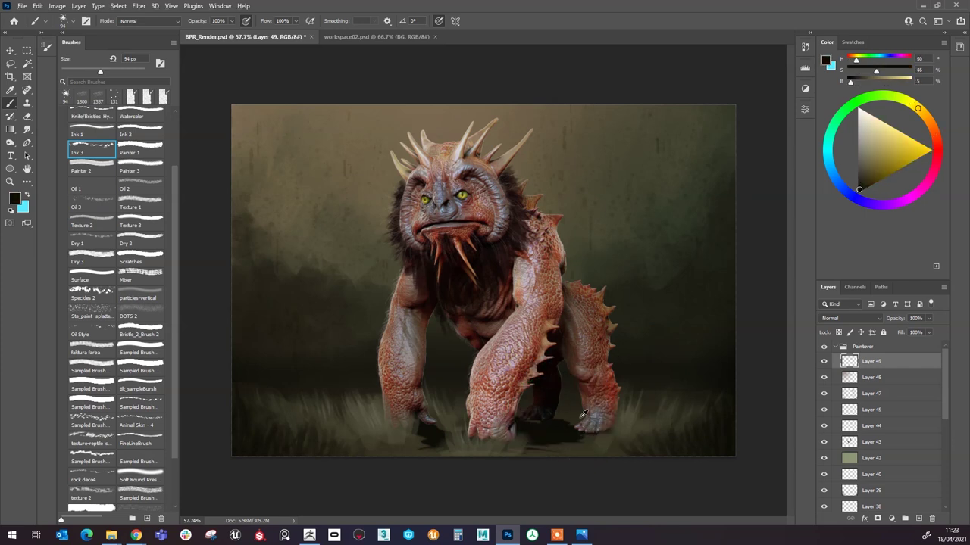
scroll(542, 421, "down", 1)
scroll(544, 417, "up", 1)
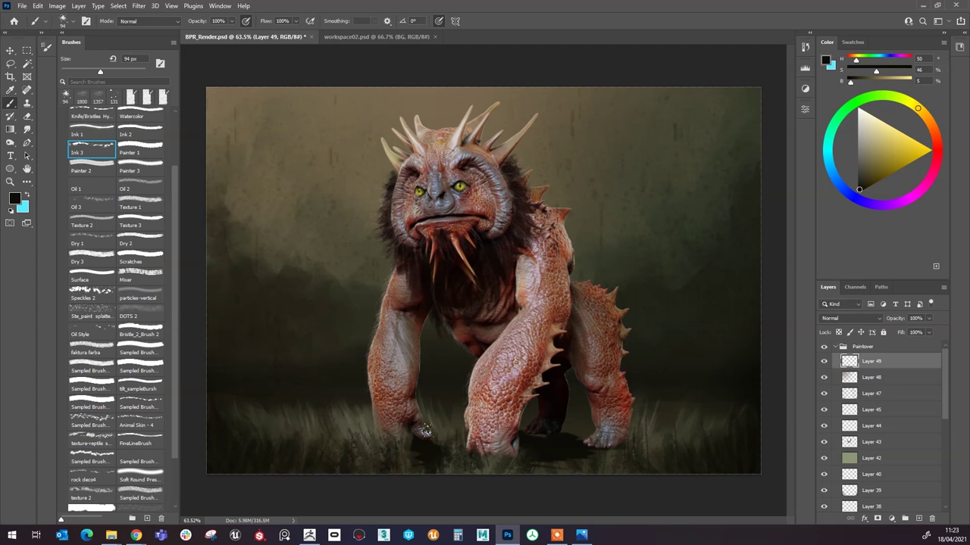
left_click_drag(483, 471, 501, 441)
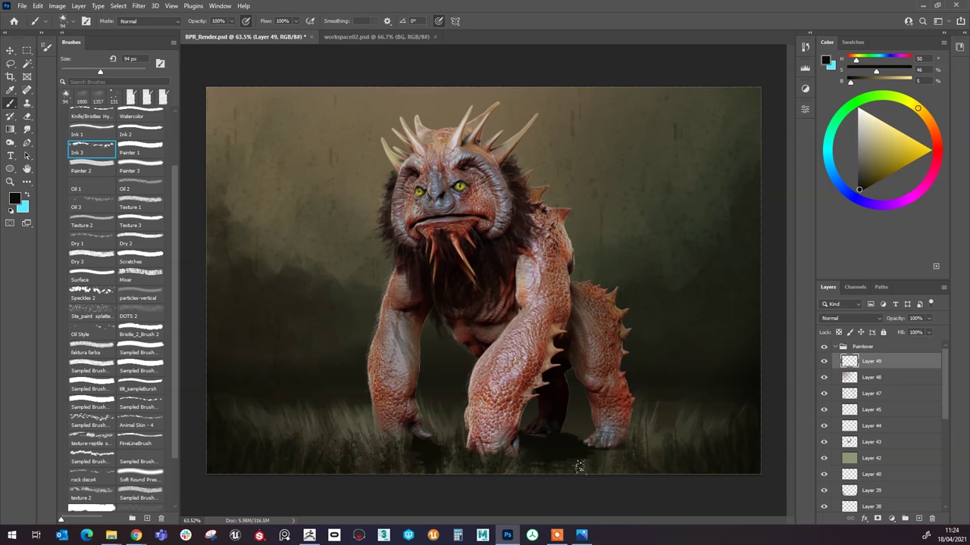
left_click(653, 455, "alt")
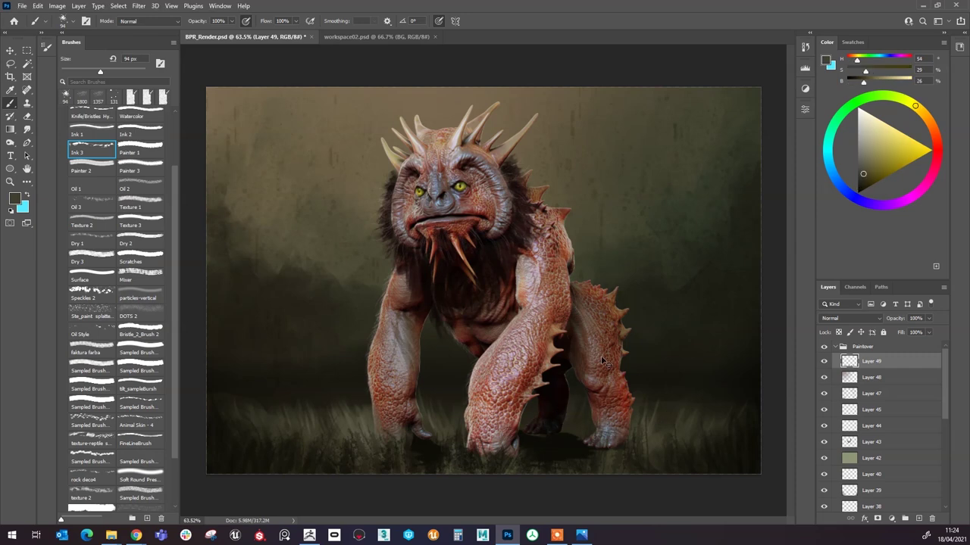
scroll(614, 325, "down", 7)
scroll(519, 336, "up", 3)
scroll(519, 336, "up", 3)
scroll(523, 335, "down", 1)
Step: Add a new layer and prepare a reflected gradient in a pale blue-grey of hue 190, saturation 10 and brightness 84
left_click(919, 519)
right_click(10, 129)
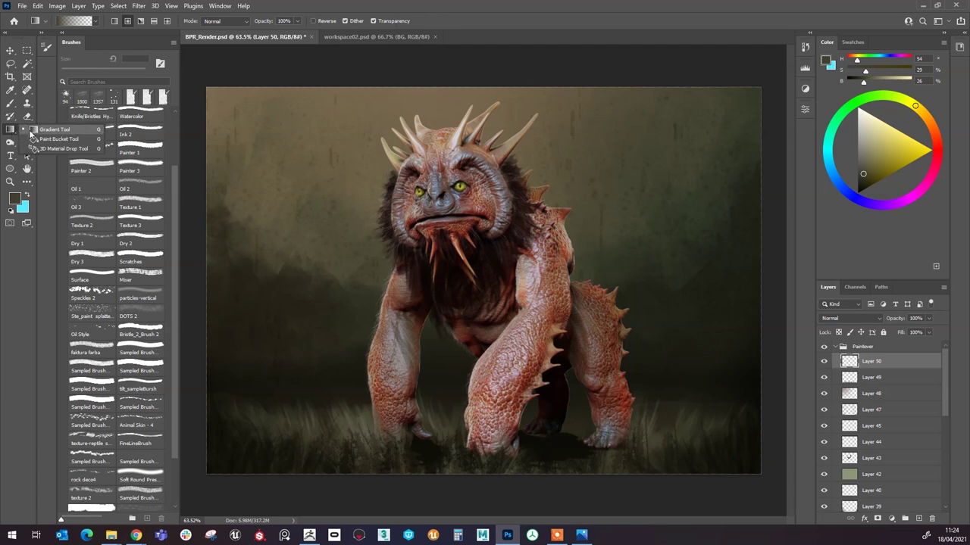
left_click(45, 131)
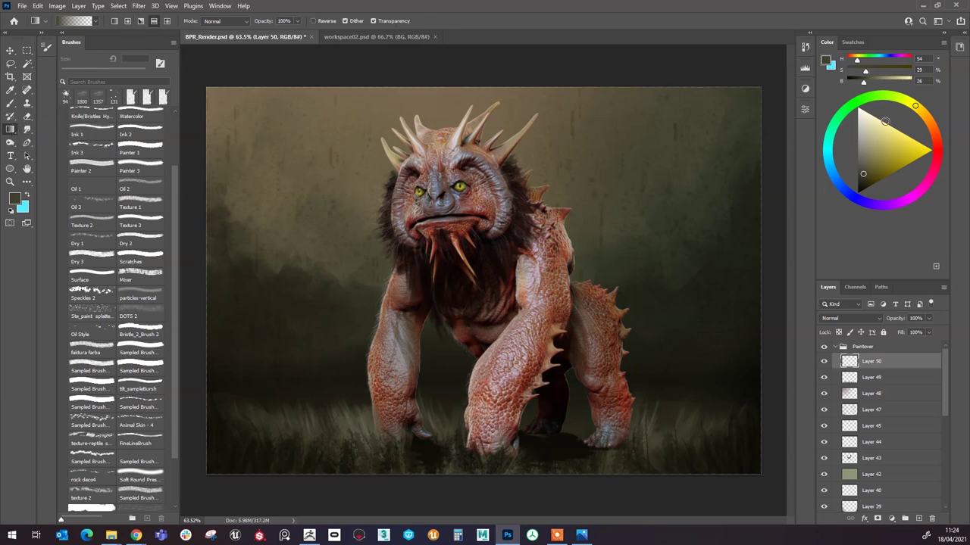
left_click(937, 145)
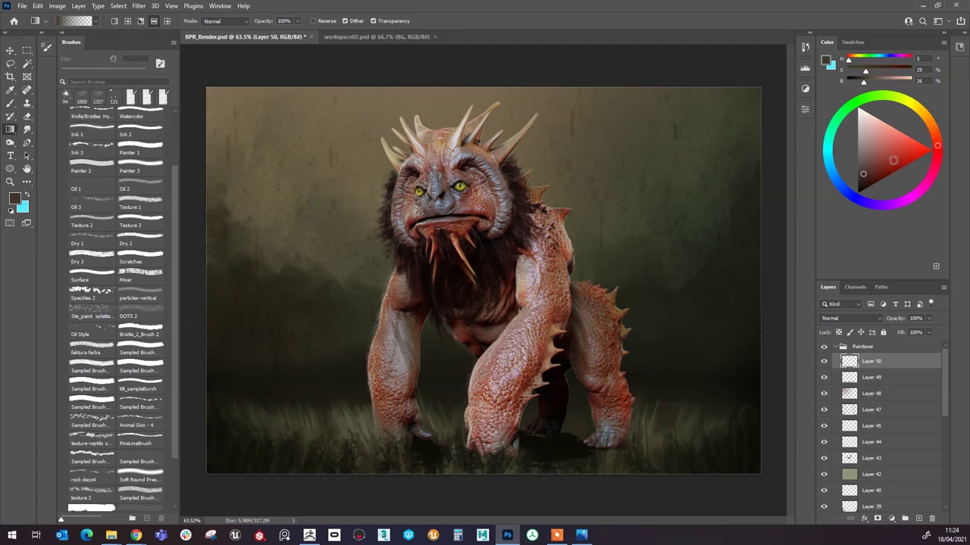
left_click_drag(914, 105, 864, 125)
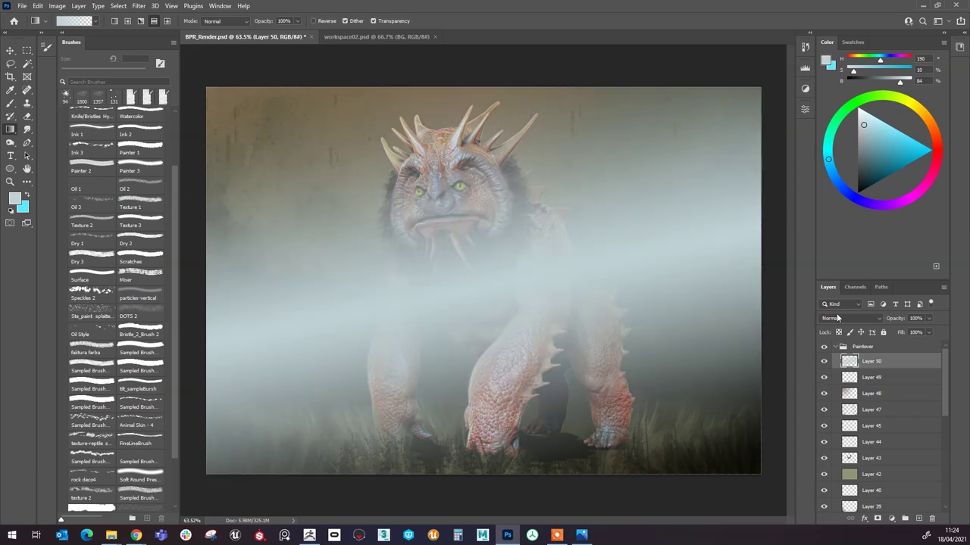
Step: Try broad reflected gradient bands across the creature, previewing the Overlay blend mode, and undo them
left_click(837, 318)
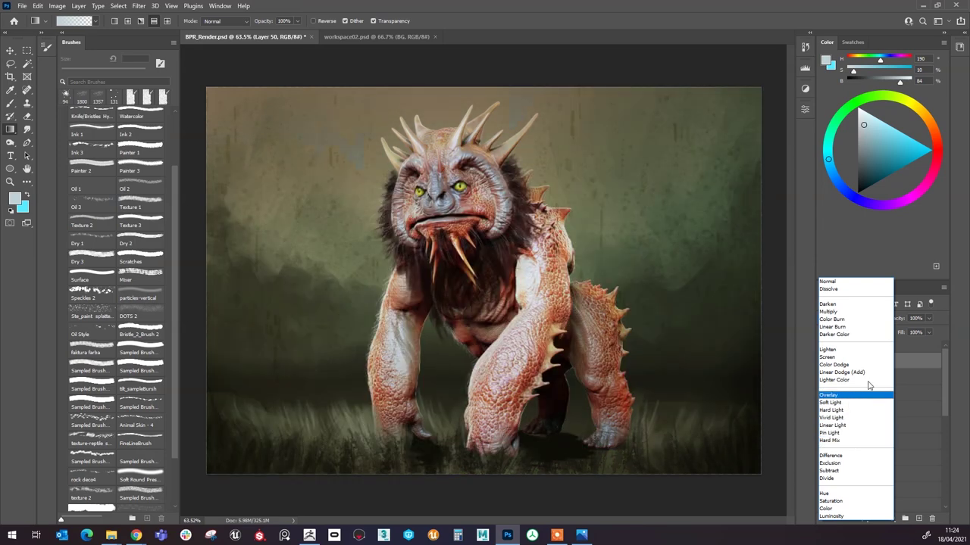
left_click(960, 345)
key("ctrl+z")
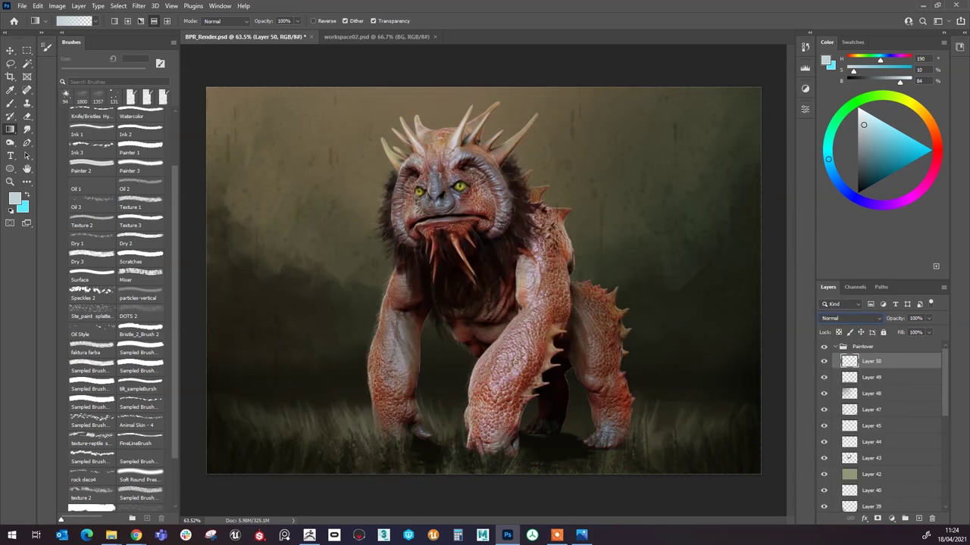
key("ctrl+shift+z")
key("ctrl+z")
mouse_move(545, 328)
left_mouse_down()
mouse_move(551, 393)
mouse_move(574, 438)
left_mouse_up()
key("ctrl+z")
Step: Draw a narrower pale blue-grey reflected gradient band across the middle of the scene and set its layer to Soft Light
left_click_drag(509, 293, 530, 361)
left_click(830, 319)
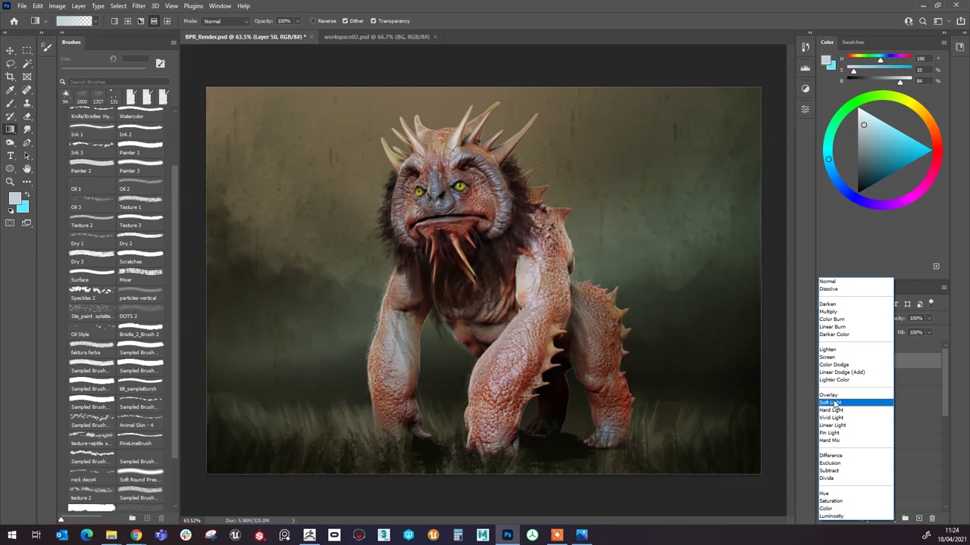
left_click(834, 404)
Step: Move the Soft Light gradient layer to the top of the BG group, behind the creature
mouse_move(934, 364)
left_mouse_down()
mouse_move(938, 454)
mouse_move(956, 500)
mouse_move(928, 504)
mouse_move(927, 539)
mouse_move(898, 394)
mouse_move(904, 367)
left_mouse_up()
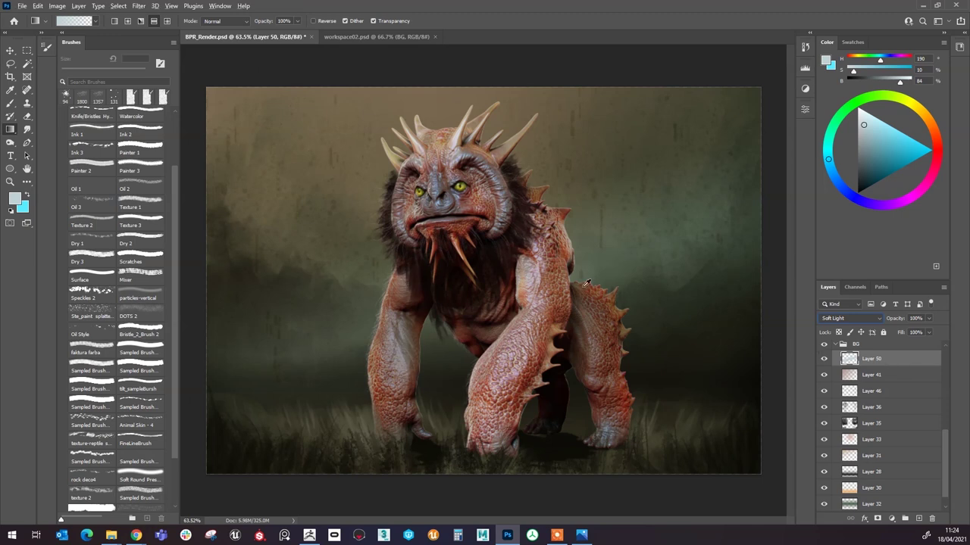
left_click(26, 51)
scroll(514, 222, "down", 4)
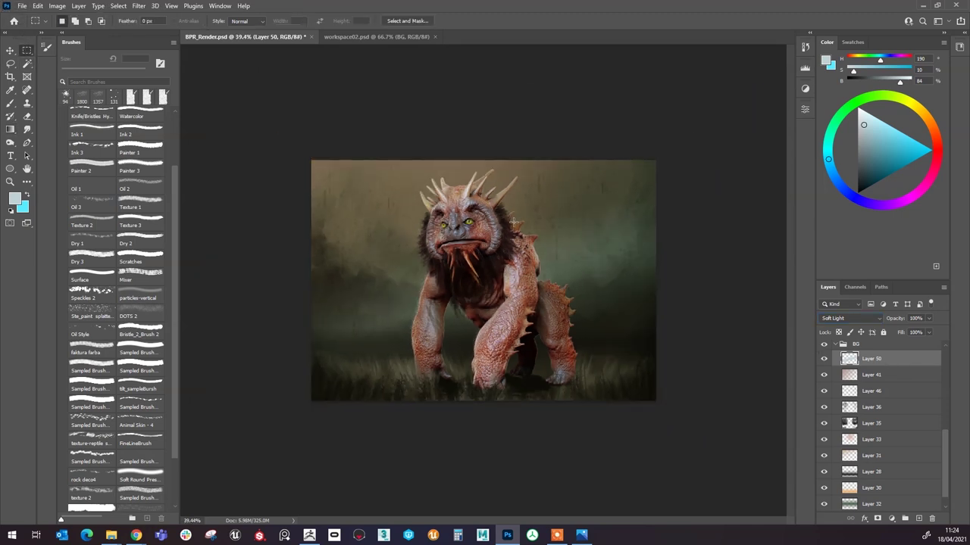
scroll(515, 222, "up", 2)
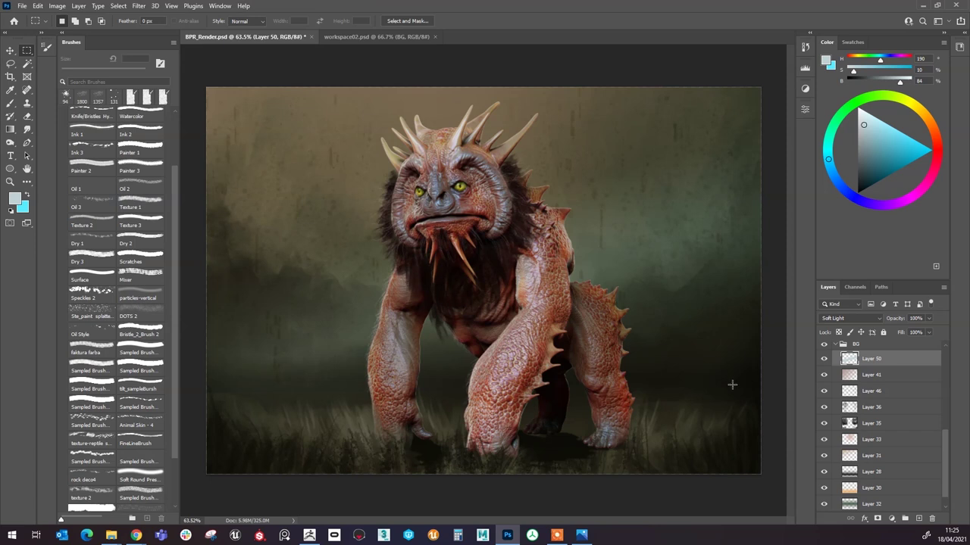
Step: Set the opacity of the dark grass layer, Layer 49, to 90%
left_click_drag(945, 457, 944, 373)
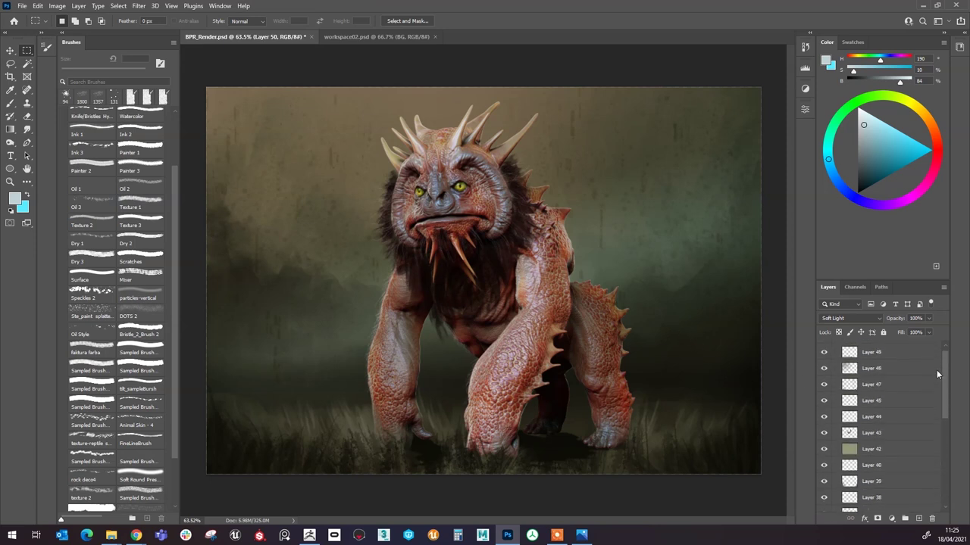
left_click(878, 363)
left_click(928, 318)
mouse_move(931, 332)
left_mouse_down()
mouse_move(916, 332)
mouse_move(930, 333)
left_mouse_up()
left_click(967, 367)
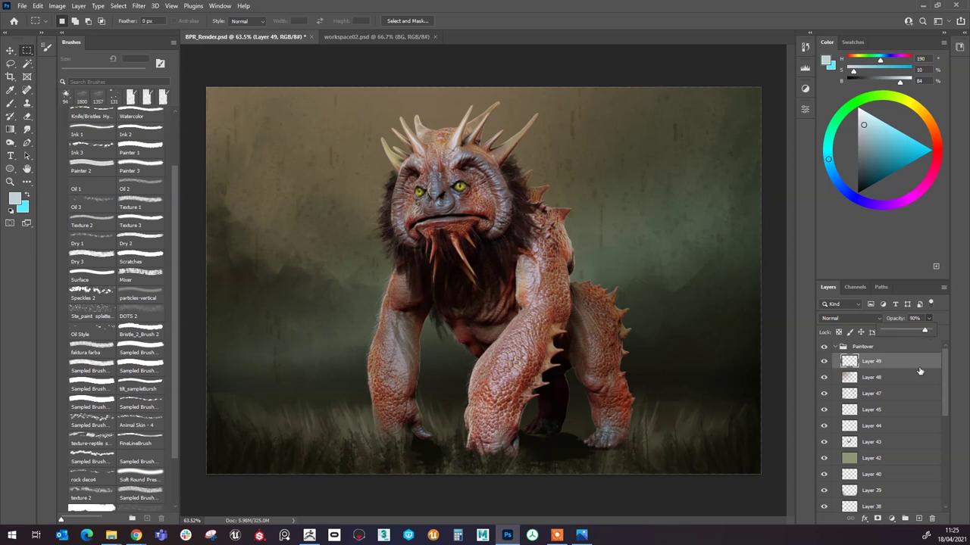
Step: Set the fill of the vertical particle layer, Layer 47, to 42%
left_click(915, 393)
left_click_drag(930, 336, 924, 346)
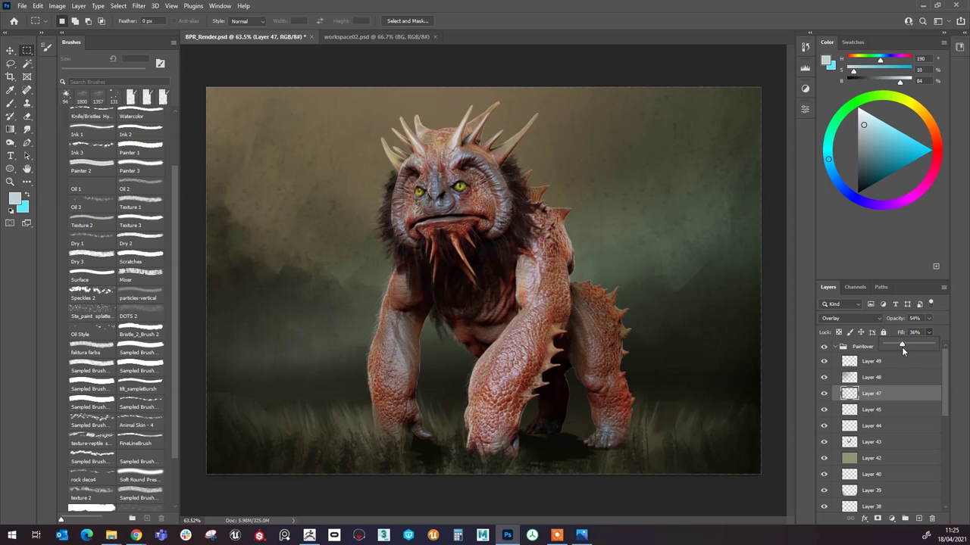
left_click_drag(902, 347, 904, 346)
left_click(968, 340)
Step: On a new layer at the top of the BG group, draw a pale radial gradient sampled from the creature as a glow behind its head
left_click_drag(945, 388, 944, 489)
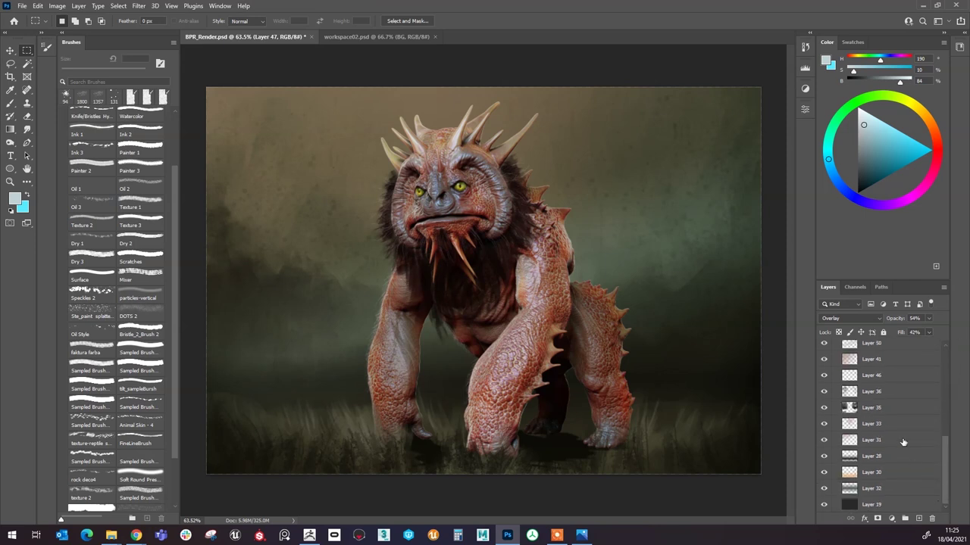
scroll(900, 416, "up", 1)
left_click(877, 368)
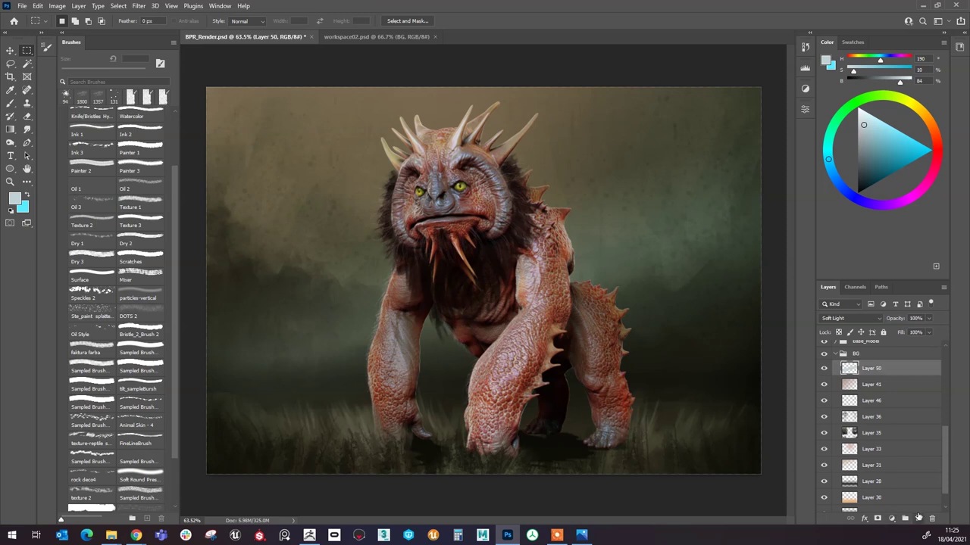
left_click(918, 518)
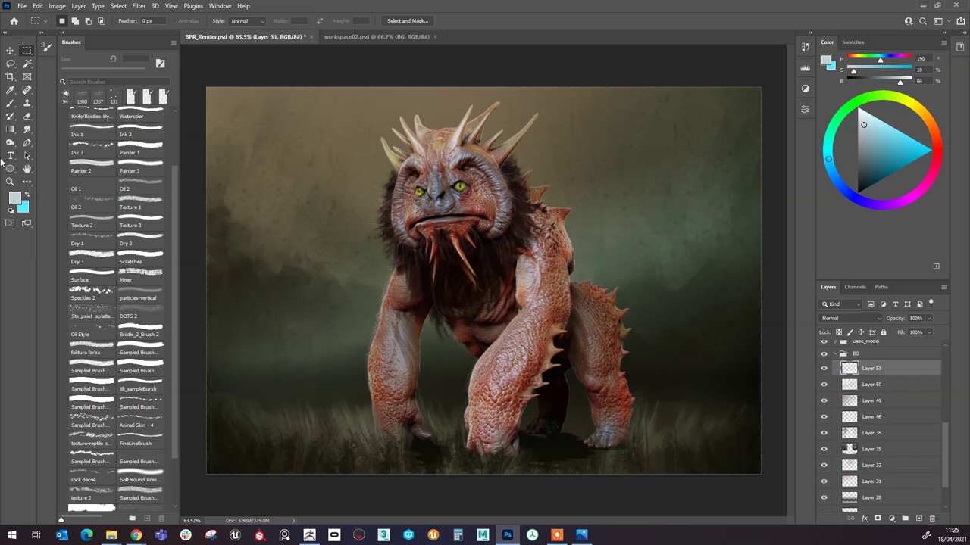
left_click(9, 130)
left_click(125, 23)
left_click(454, 134, "alt")
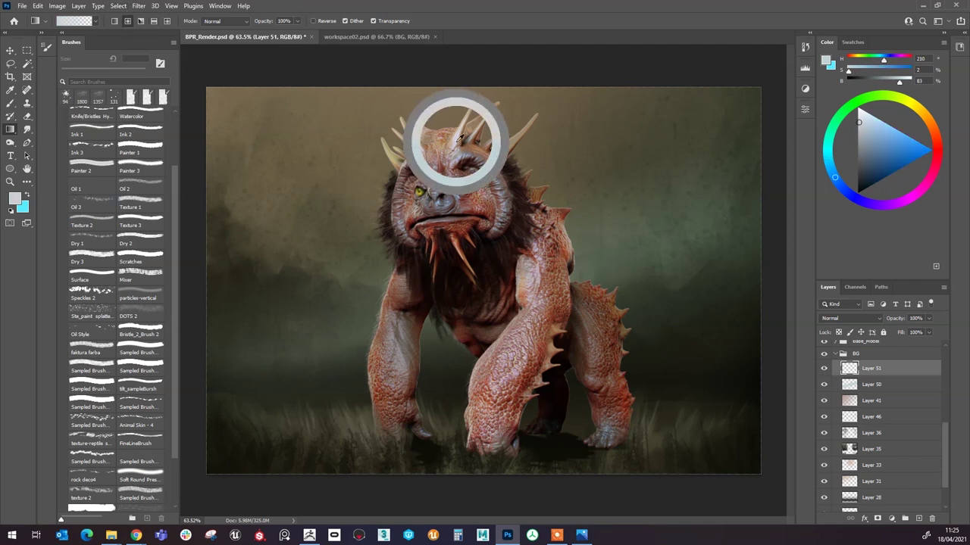
left_click_drag(475, 223, 641, 305)
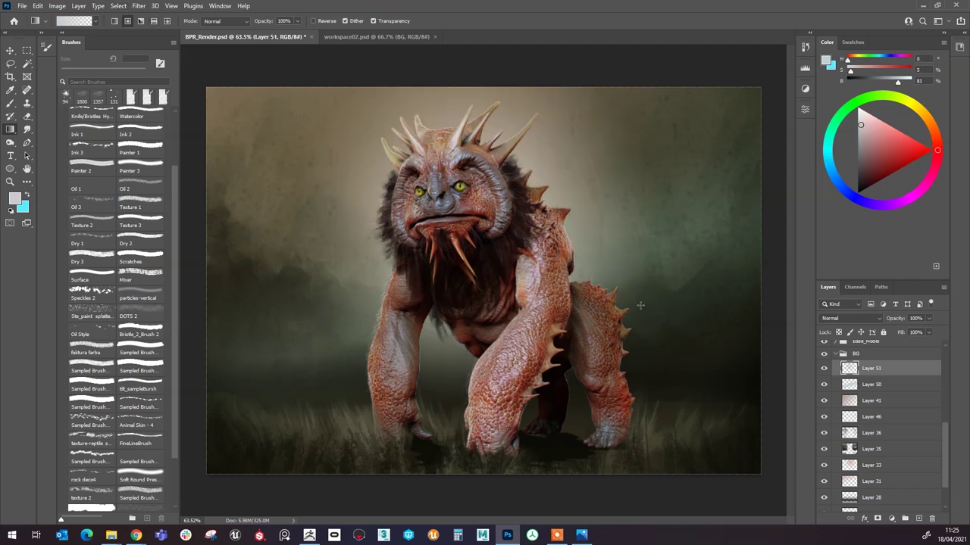
Step: Undo the warm glow on Layer 51 and redraw it as a radial gradient in pale cool grey, hue 185, from the creature's chest outward
left_click(928, 319)
key("ctrl+z")
left_click(828, 155)
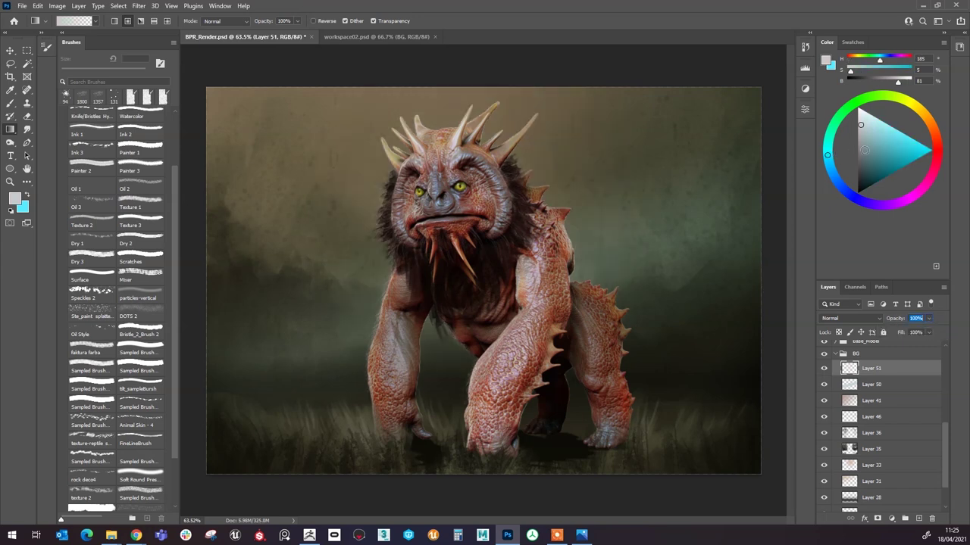
left_click_drag(491, 242, 731, 328)
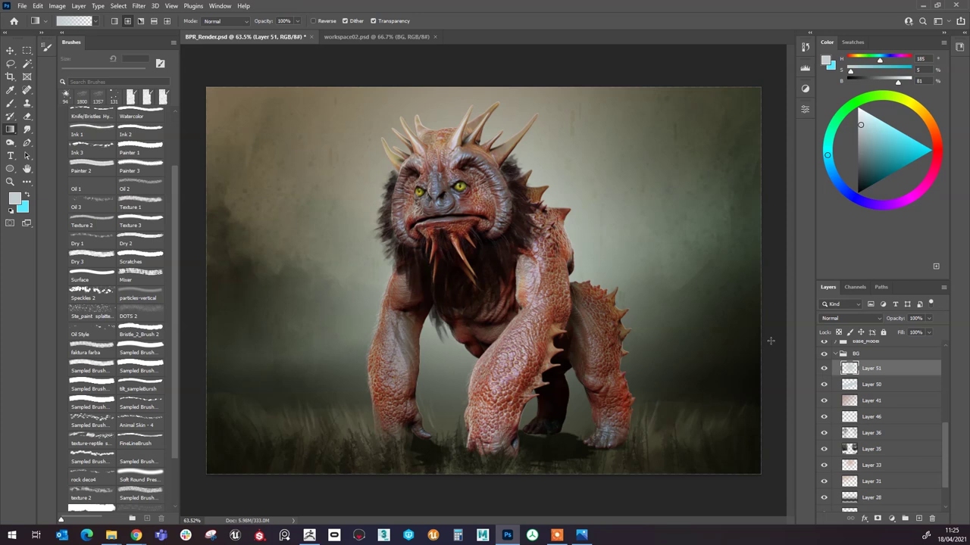
key("ctrl+z")
key("ctrl+shift+z")
key("ctrl+z")
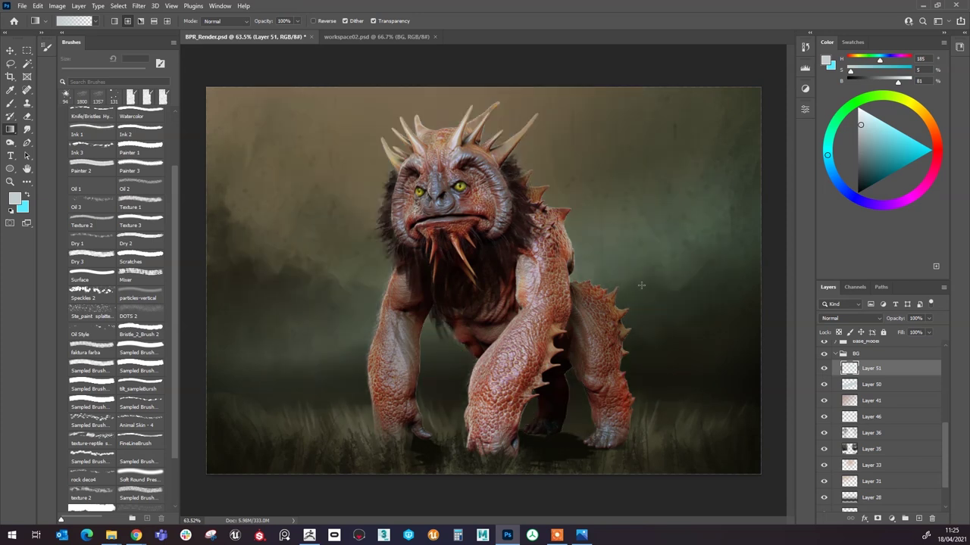
key("ctrl+shift+z")
Step: Blend the Layer 51 glow as Soft Light with 66% opacity and 80% fill
left_click(850, 318)
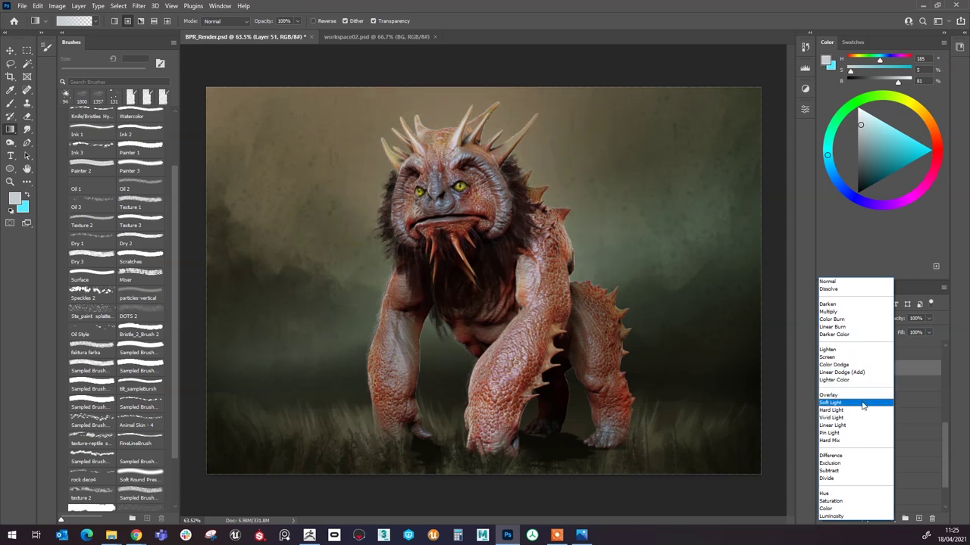
left_click(862, 405)
left_click_drag(929, 332, 921, 350)
left_click(929, 332)
scroll(558, 220, "down", 7)
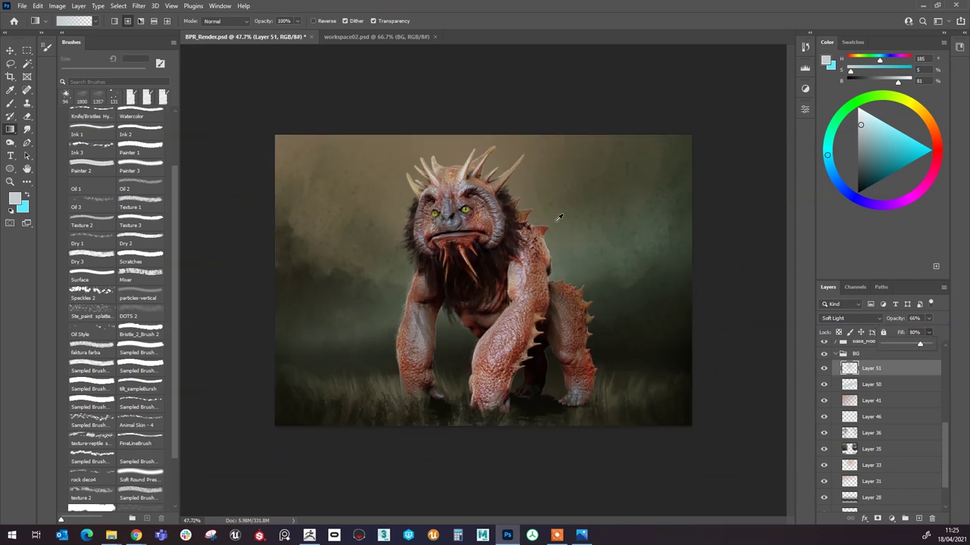
scroll(558, 227, "up", 6)
scroll(578, 317, "up", 1)
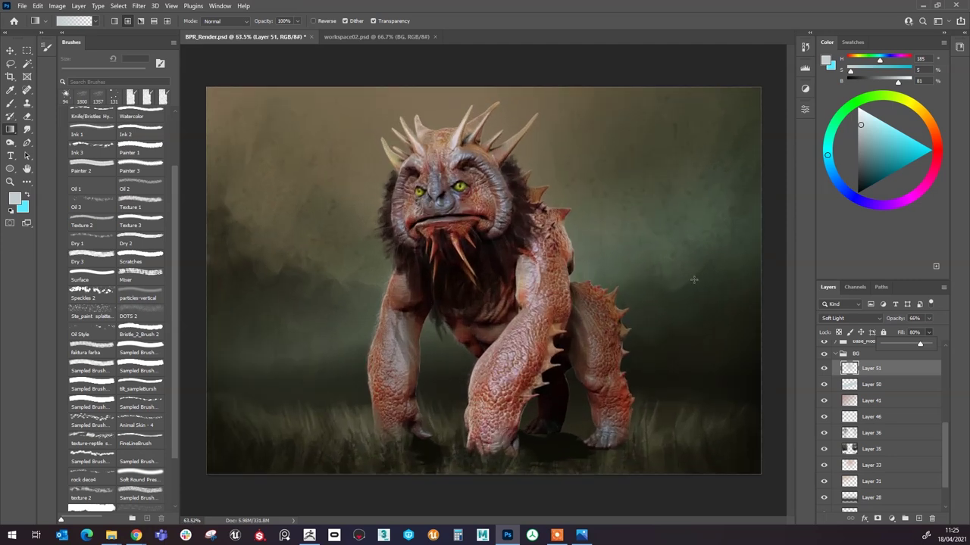
scroll(680, 297, "down", 2)
Step: Move the Layer 51 glow slightly up and to the left behind the creature's head
key("v")
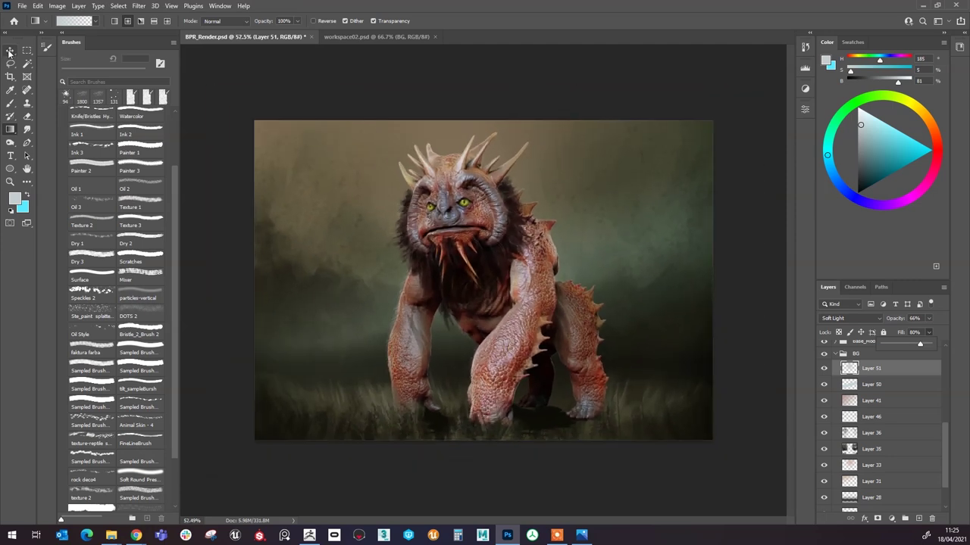
left_click_drag(555, 255, 524, 241)
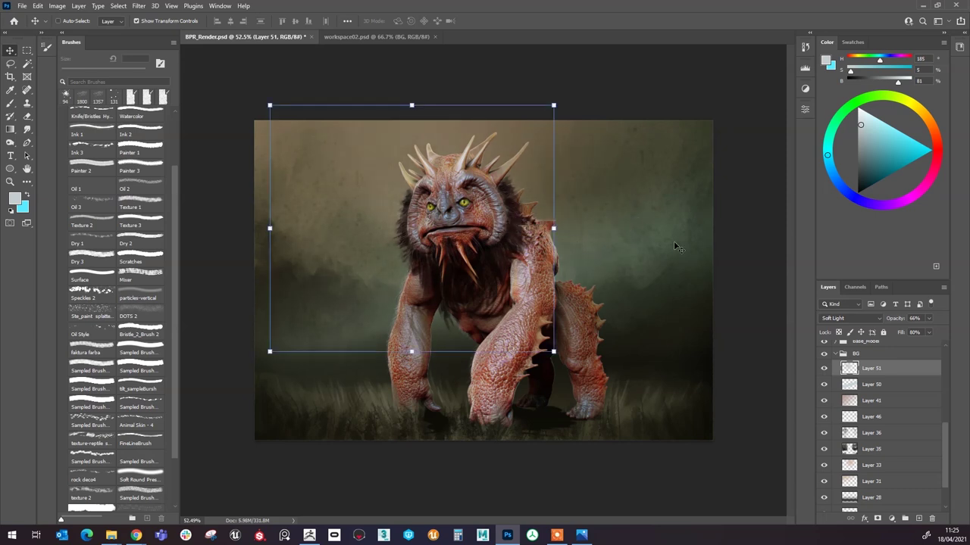
key("m")
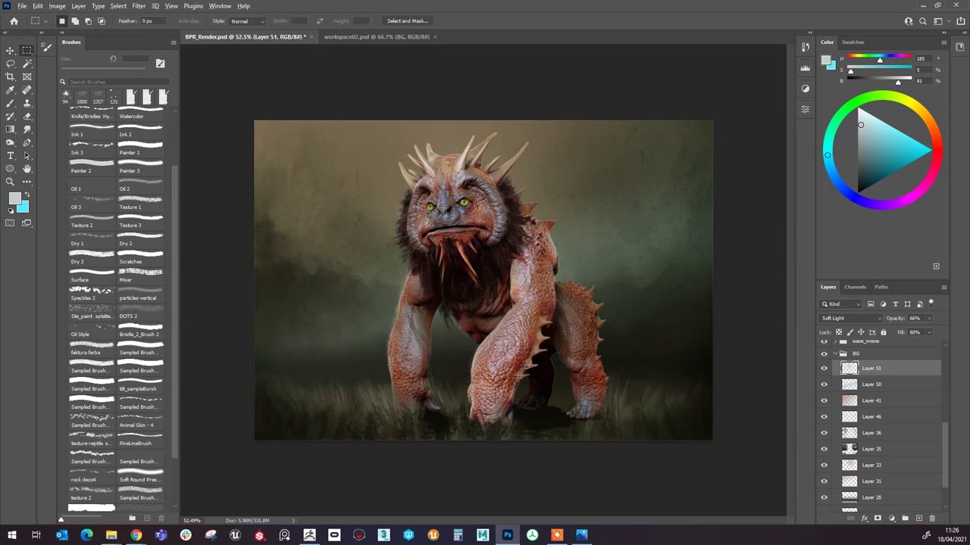
scroll(416, 216, "down", 1)
scroll(418, 218, "up", 2)
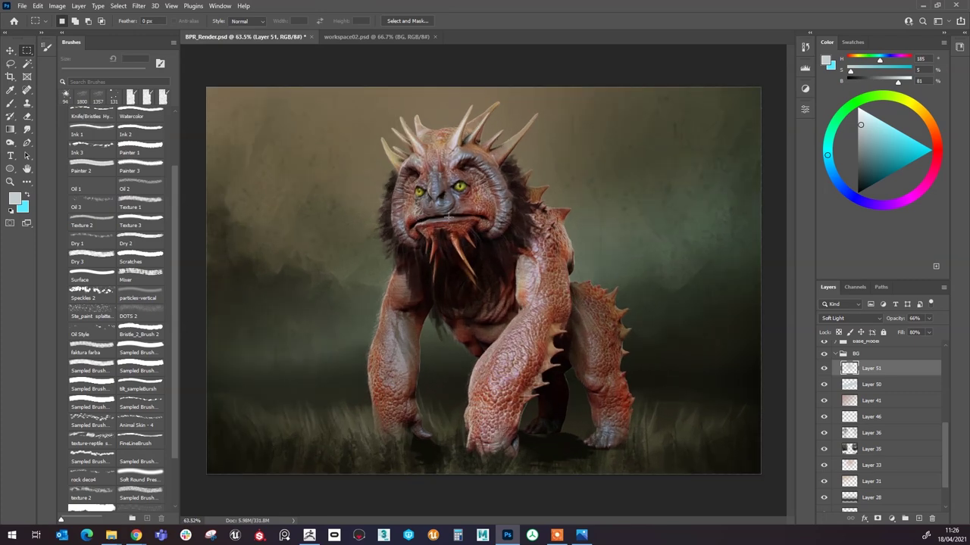
scroll(525, 219, "down", 1)
scroll(525, 219, "up", 2)
scroll(525, 219, "down", 1)
Step: Choose the Debris Sparks brush at 300 px and add a new layer at the top of the Paintover group
left_click(130, 279)
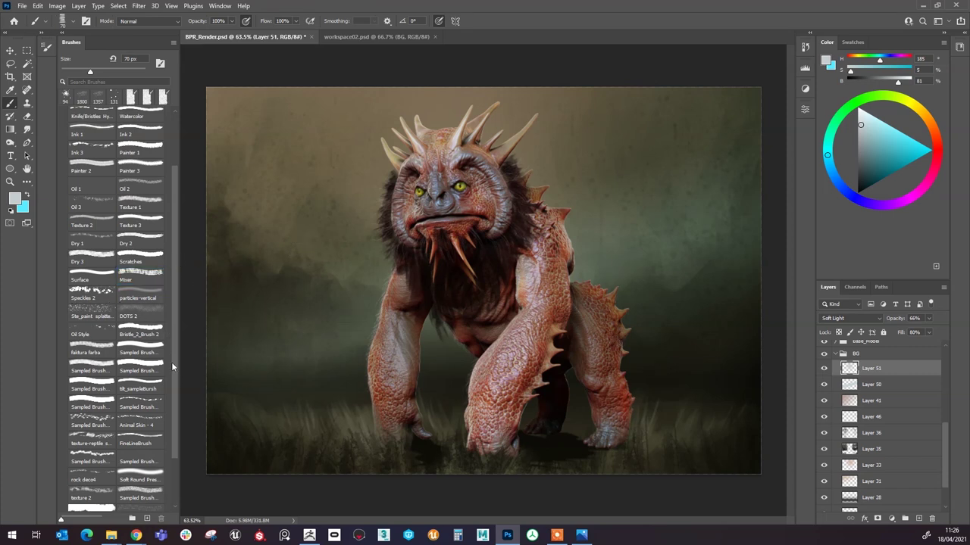
scroll(173, 370, "down", 2)
left_click_drag(176, 417, 171, 259)
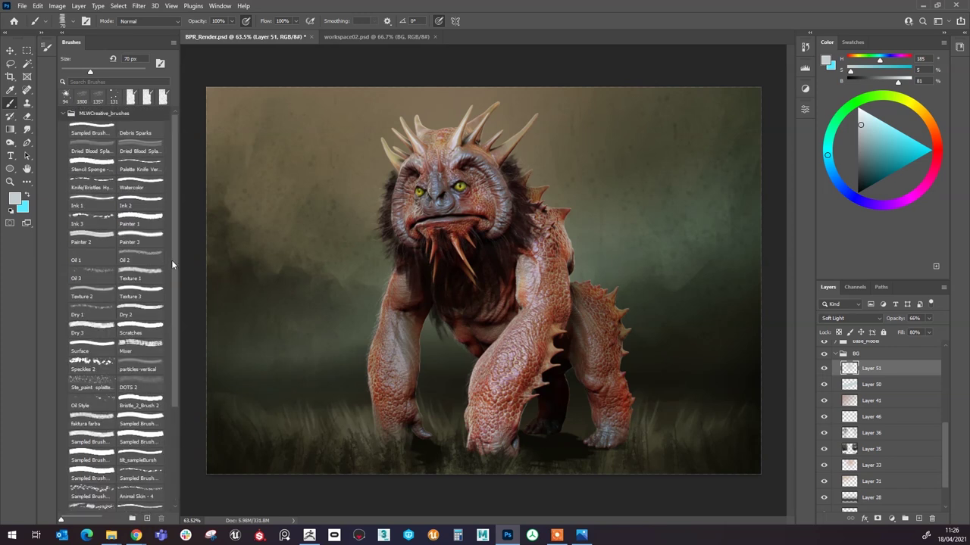
left_click(137, 132)
left_click(136, 132)
left_click_drag(601, 216, 351, 311)
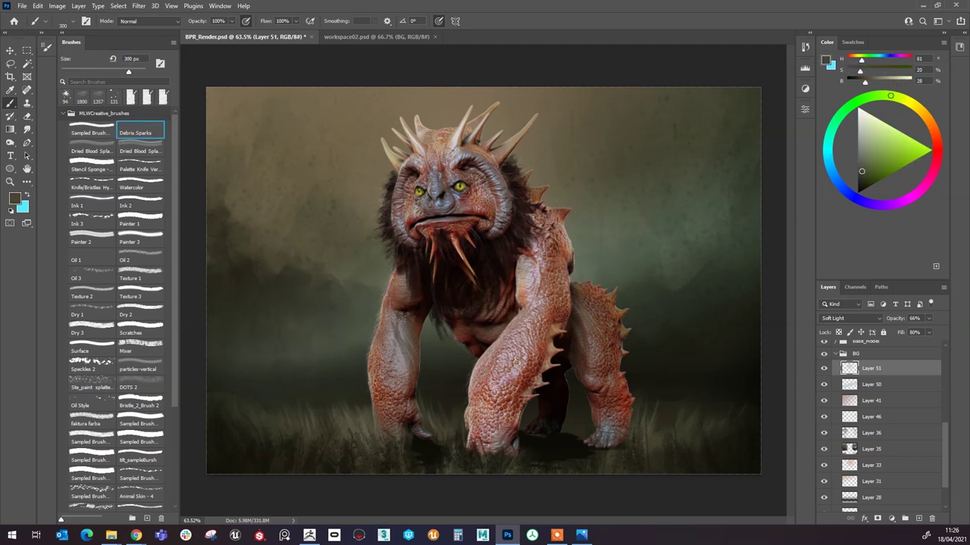
left_click(918, 519)
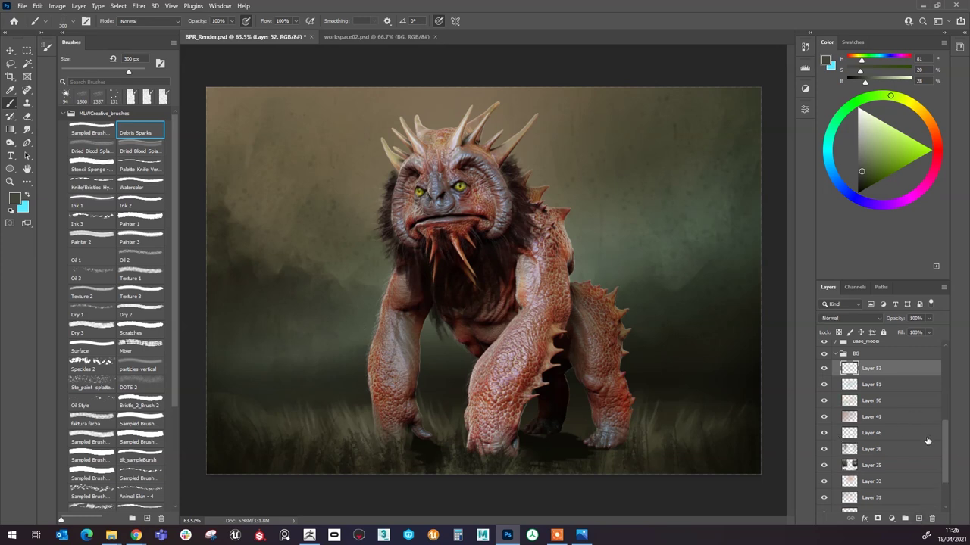
mouse_move(901, 377)
left_mouse_down()
mouse_move(893, 306)
mouse_move(902, 359)
left_mouse_up()
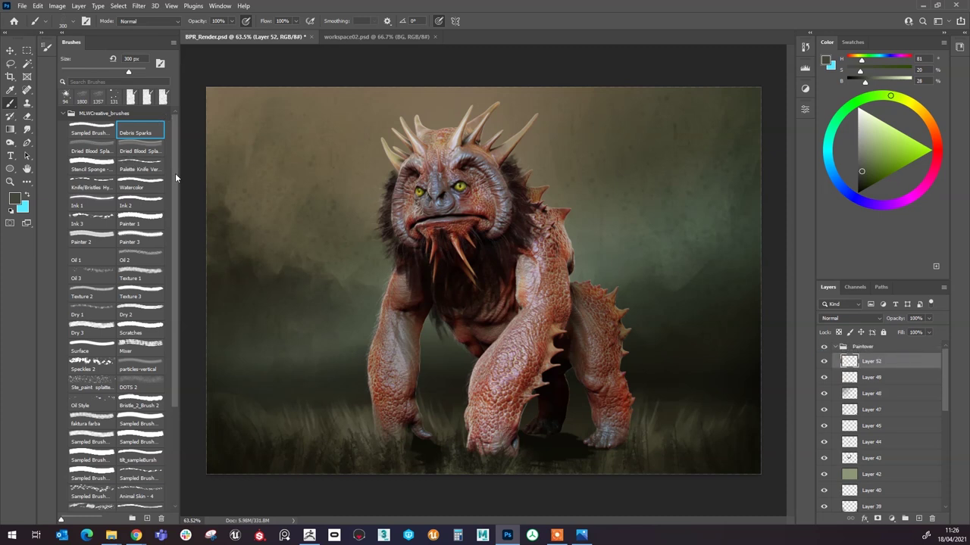
Step: Paint pale cyan debris particles, hue 179, on both sides of the creature's lower body and erase stray ones over its legs
scroll(120, 235, "down", 1)
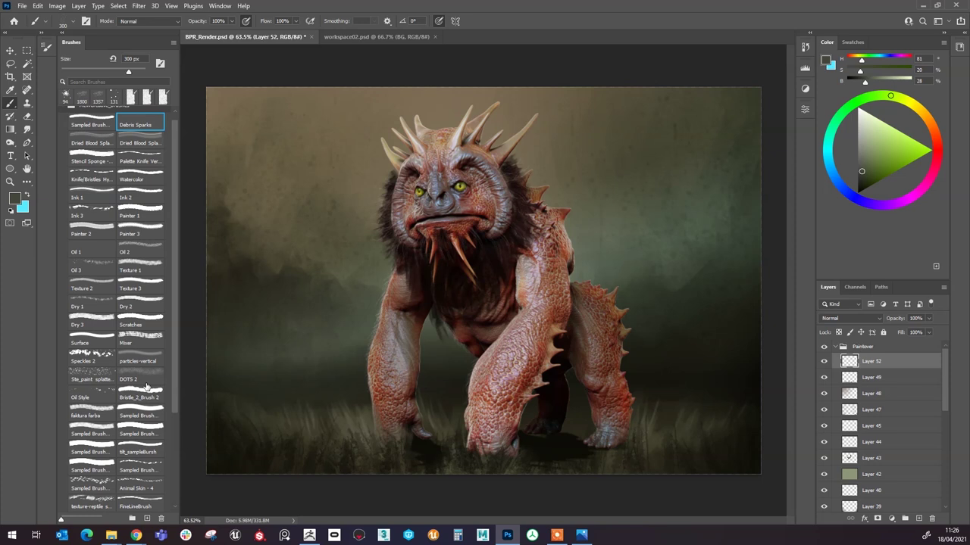
scroll(162, 369, "up", 1)
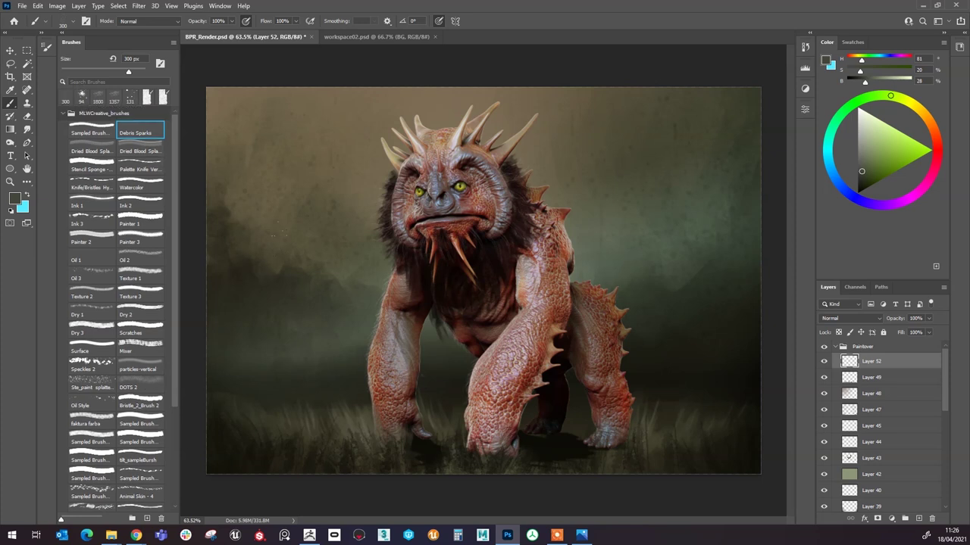
left_click(828, 149)
left_click_drag(864, 164, 877, 133)
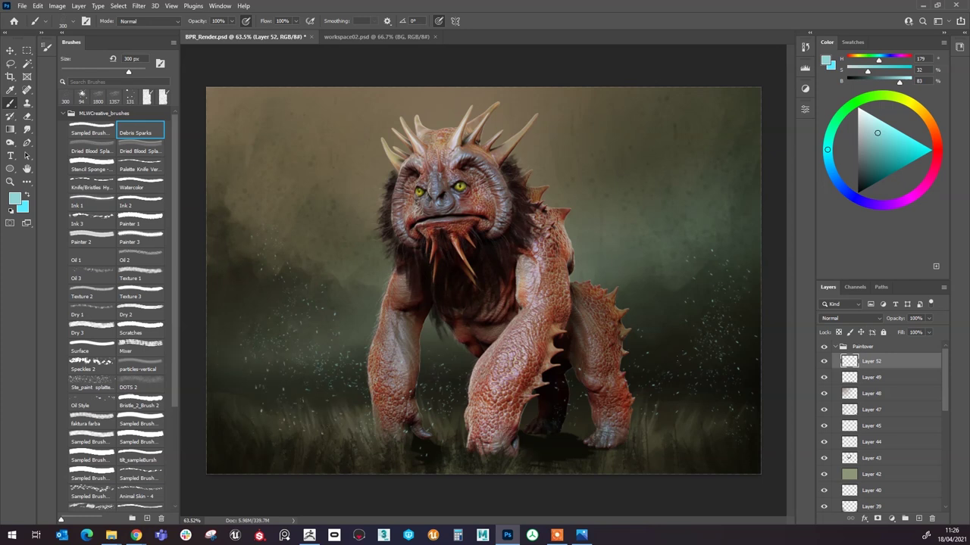
key("e")
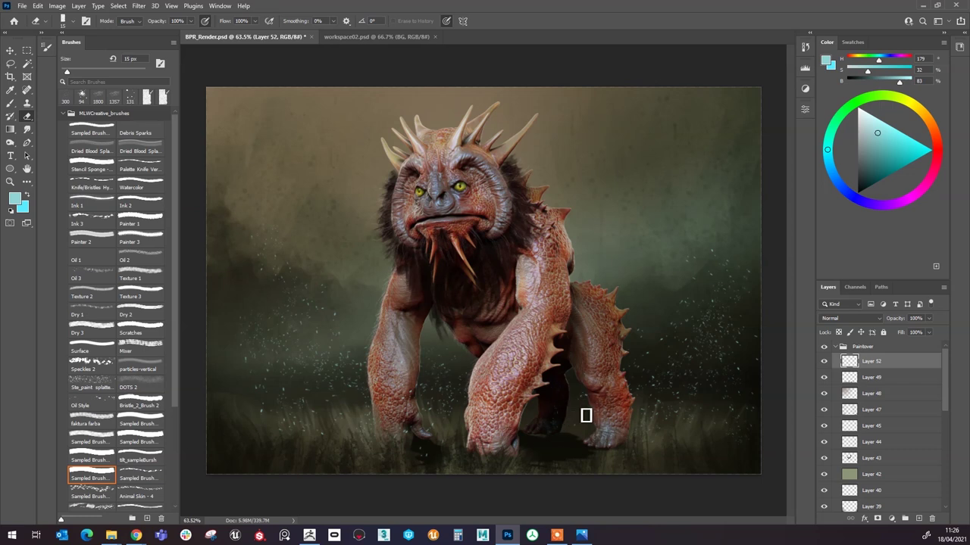
left_click(403, 406)
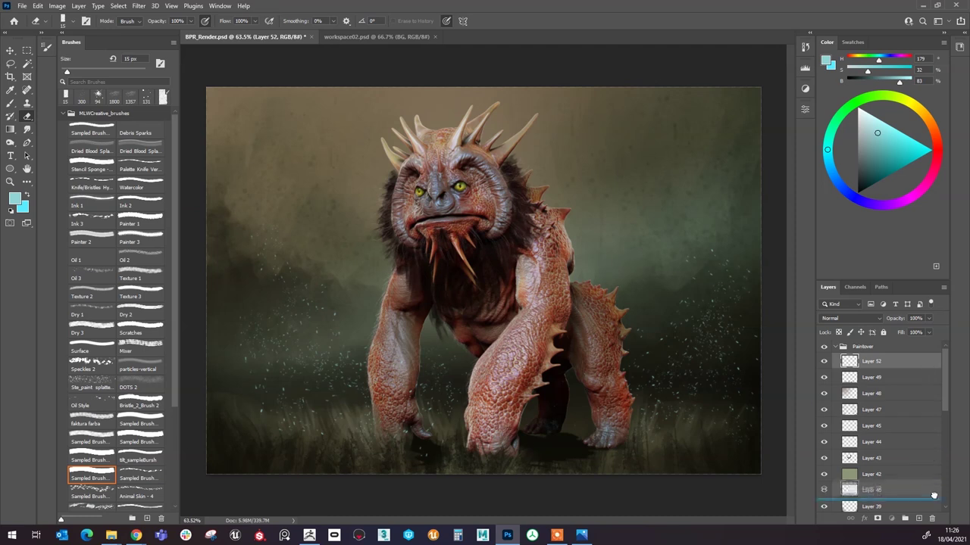
Step: Duplicate the debris particle layer, Layer 52, and set the copy's blend mode to Color Dodge
key("ctrl+j")
left_click(847, 318)
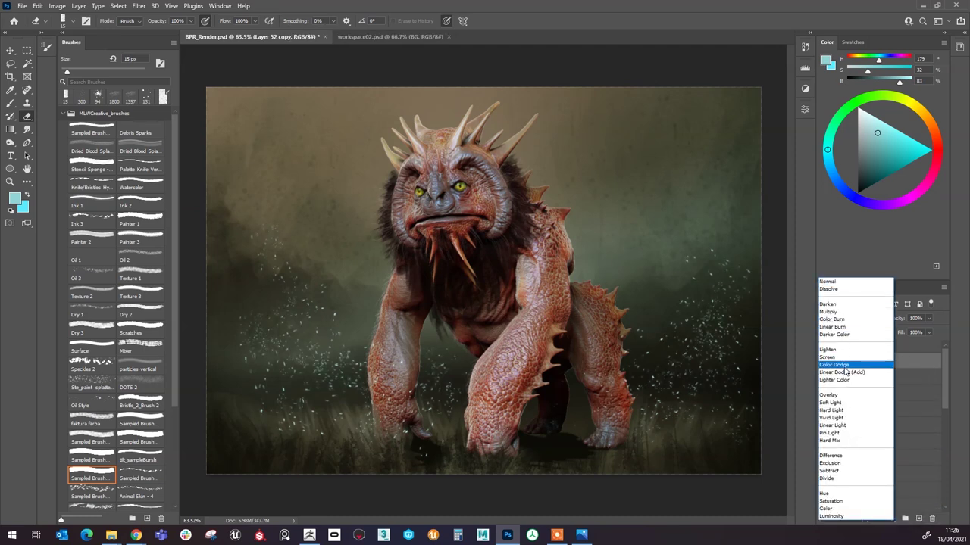
left_click(844, 366)
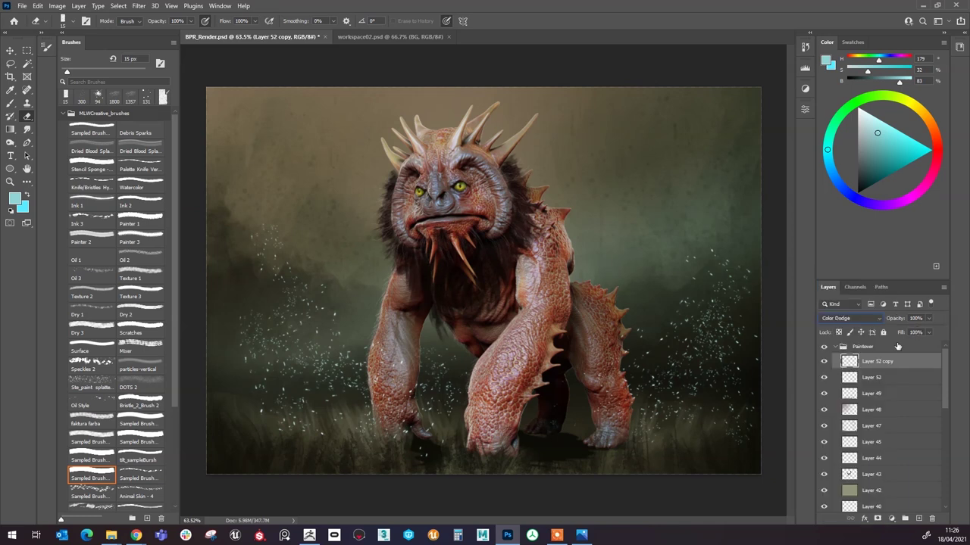
Step: Set the original particle layer, Layer 52, to 71% opacity and switch the eraser to the 300 px Debris Sparks brush
left_click(879, 378)
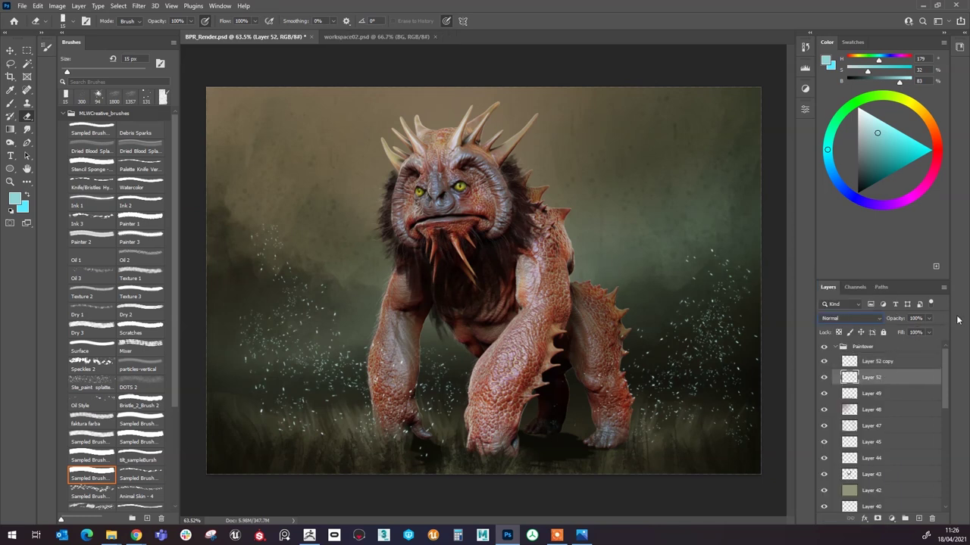
left_click(929, 332)
left_click_drag(914, 335, 915, 335)
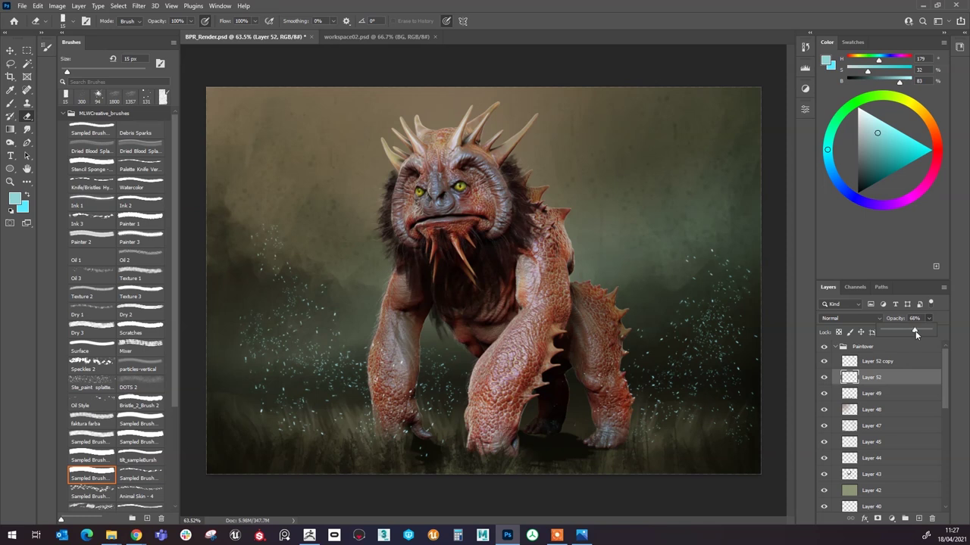
left_click(10, 115)
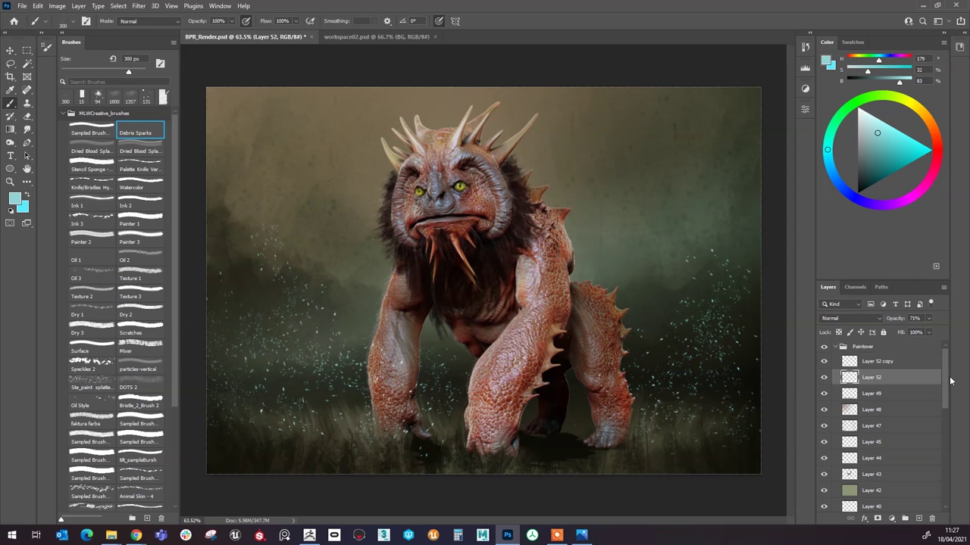
key("e")
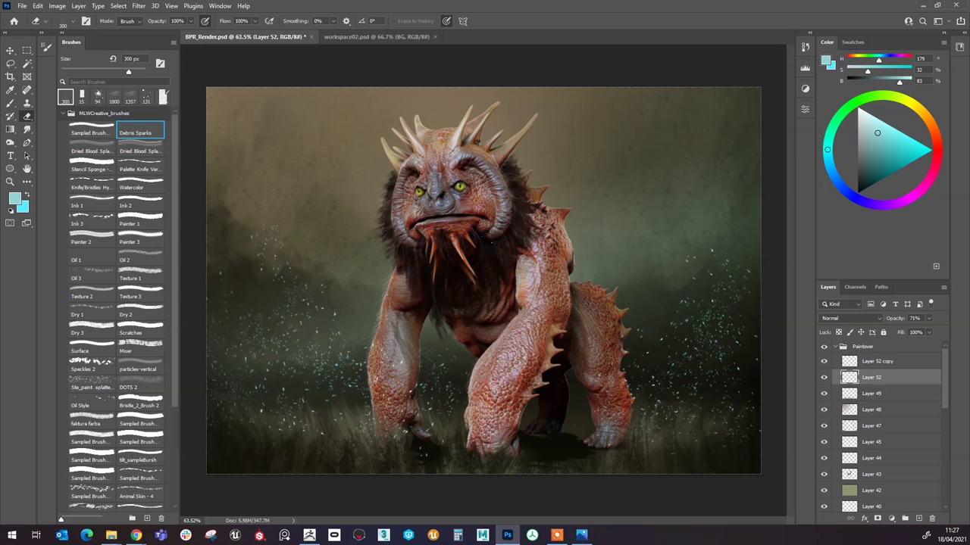
scroll(704, 463, "down", 6)
scroll(704, 463, "up", 5)
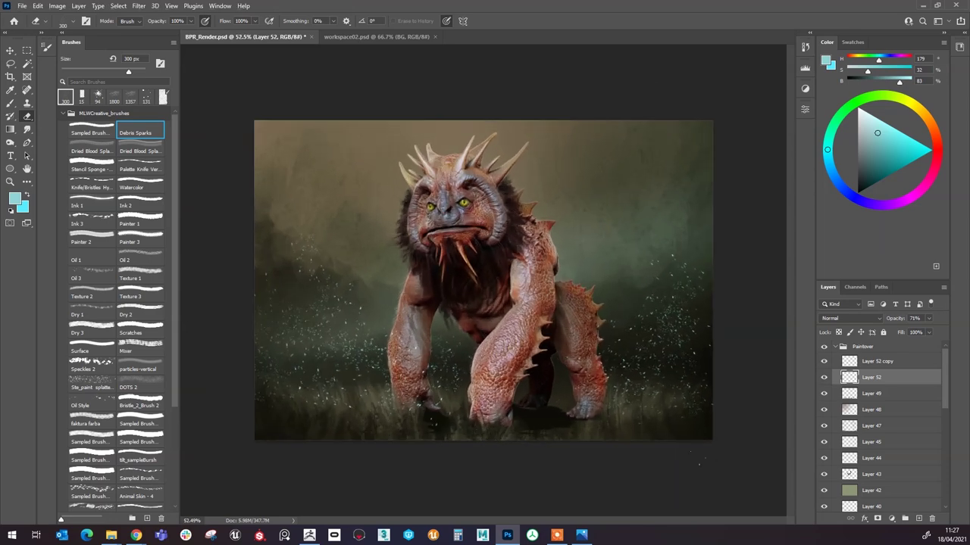
scroll(482, 286, "up", 1)
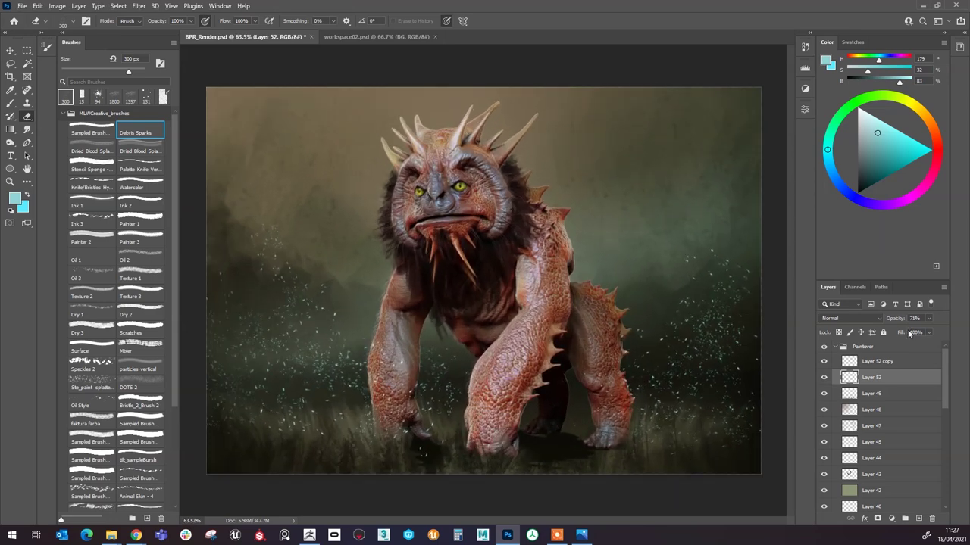
Step: Set the Color Dodge particle copy, Layer 52 copy, to 77% opacity and 61% fill
left_click(888, 361)
left_click(929, 332)
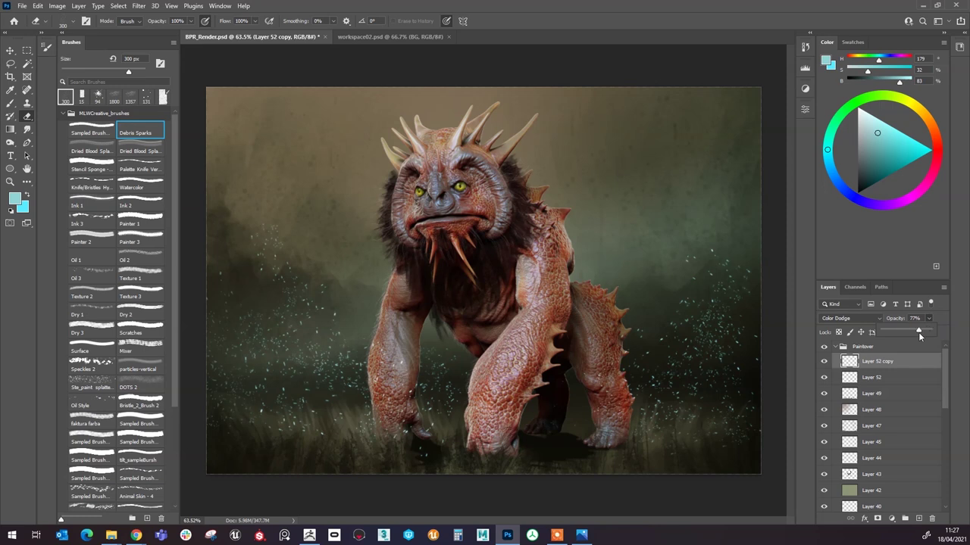
left_click(962, 318)
left_click(928, 333)
left_click(962, 347)
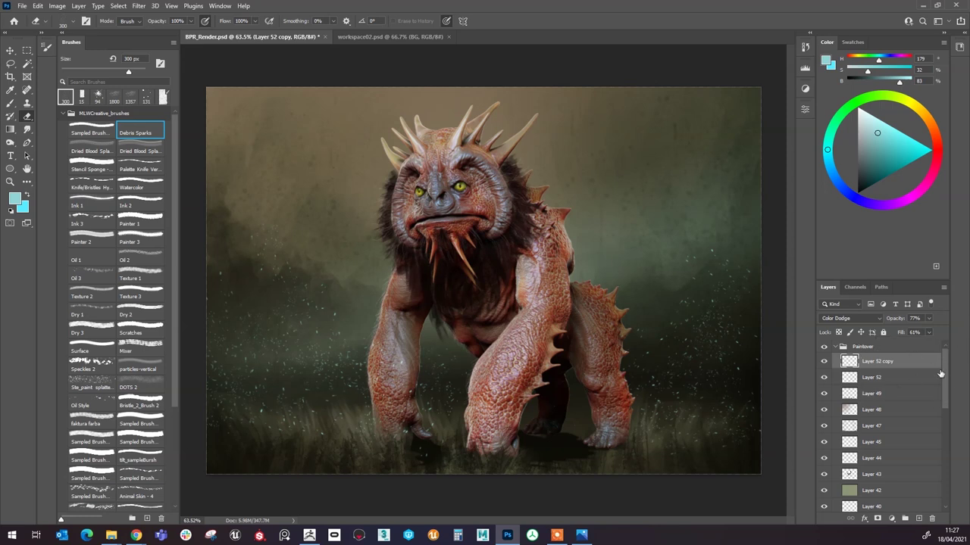
Step: Collapse the Paintover and BG groups and create a new group named Adjustment above them
left_click(833, 350)
left_click(835, 347)
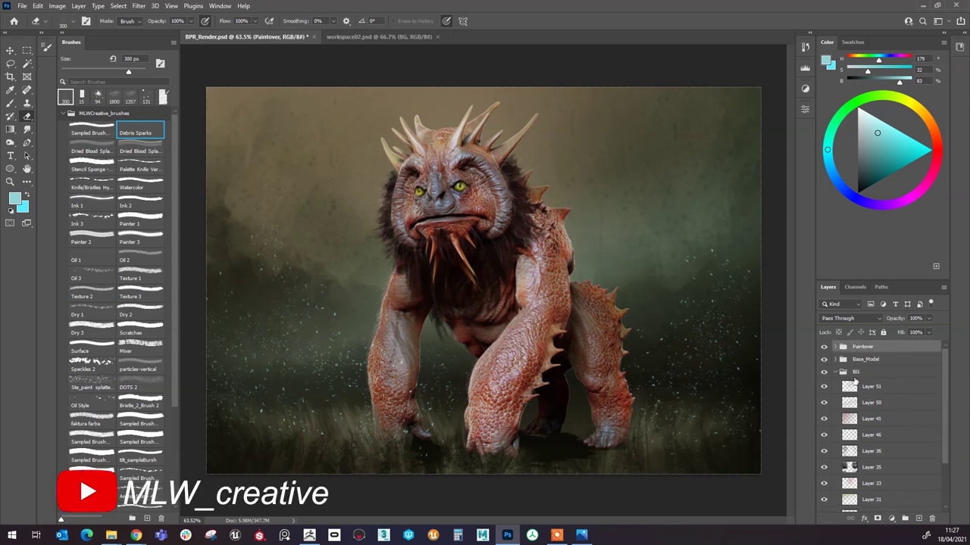
left_click(836, 372)
left_click(905, 519)
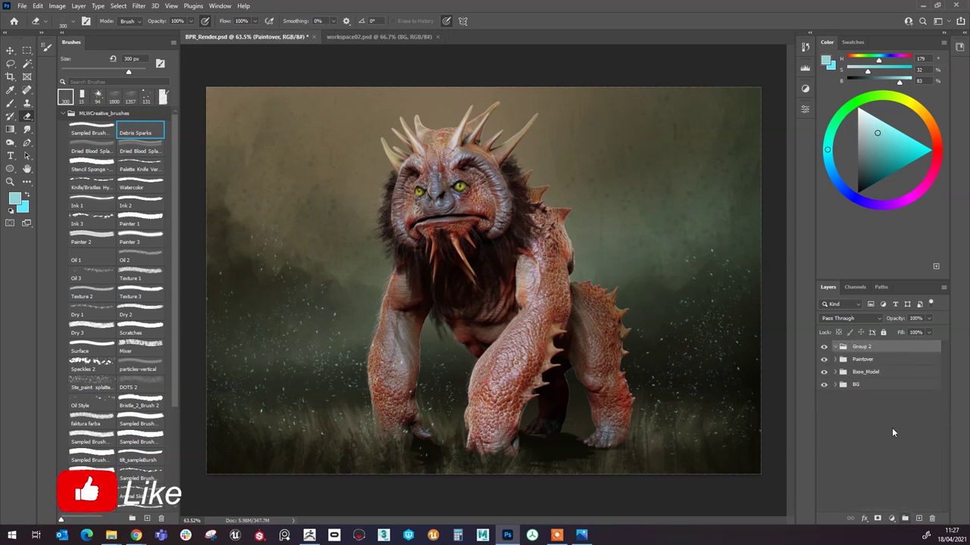
double_click(862, 346)
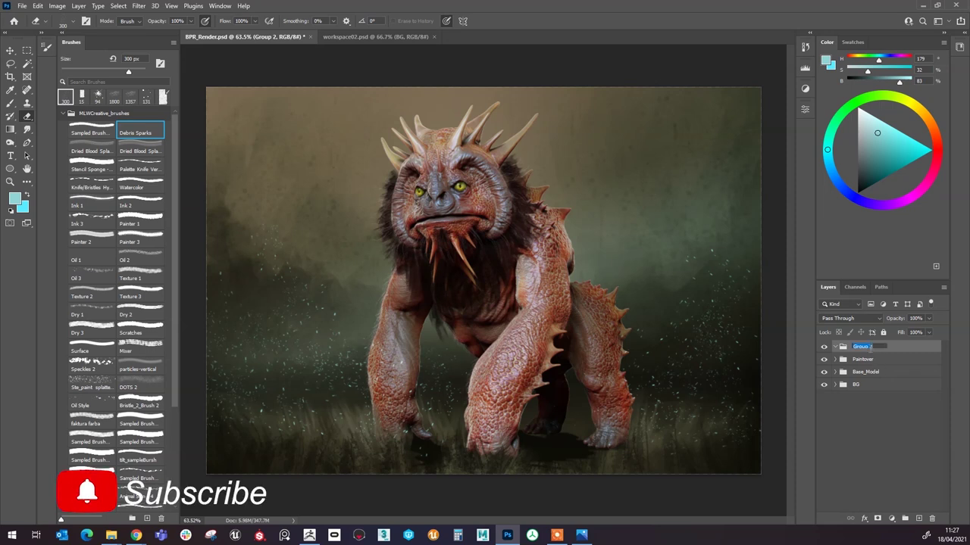
type("Adjustm")
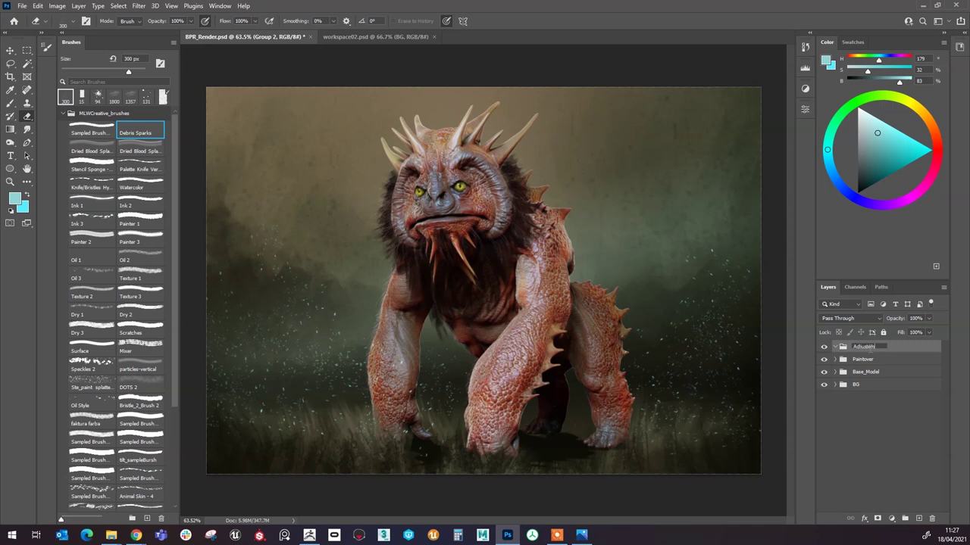
type("ent")
key("Return")
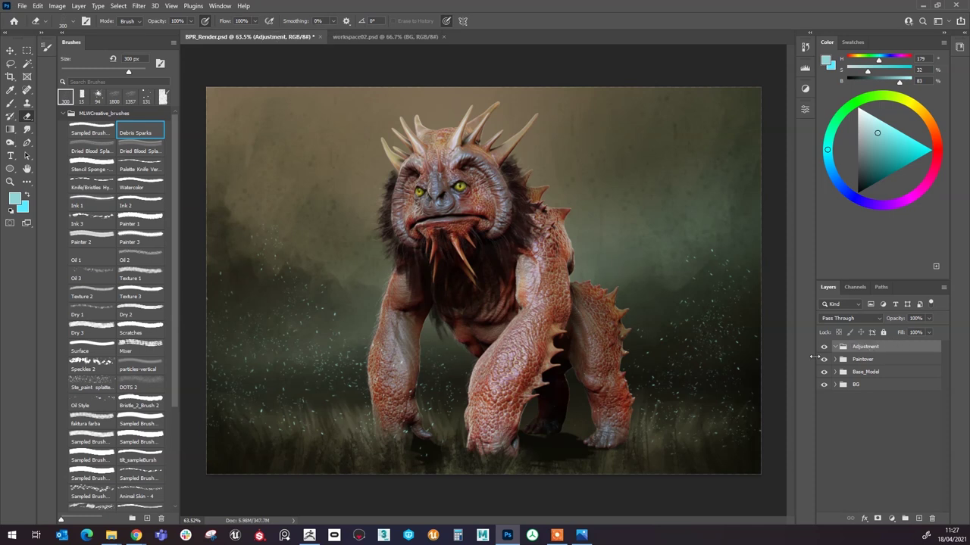
Step: Add an Exposure adjustment layer in the Adjustment group and set its exposure to +0.17
left_click(895, 520)
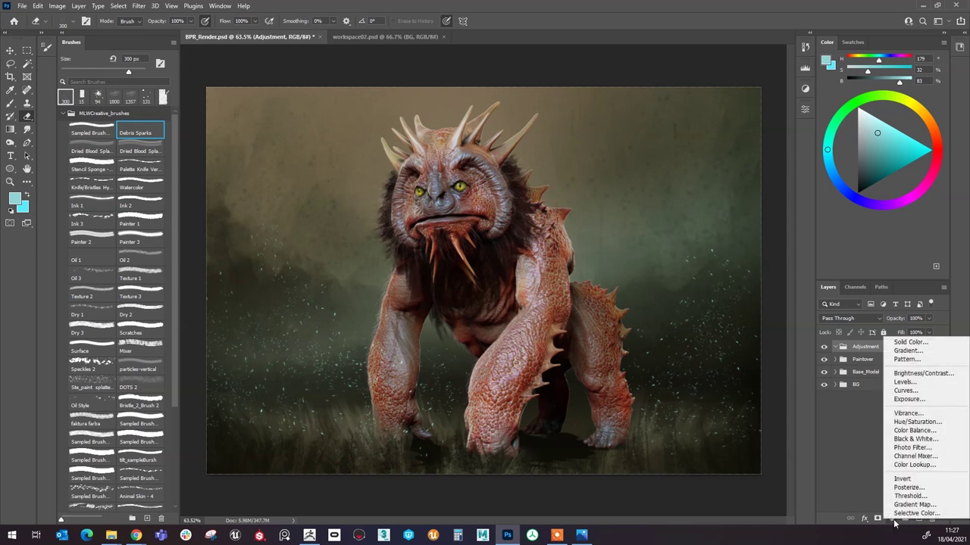
left_click(923, 403)
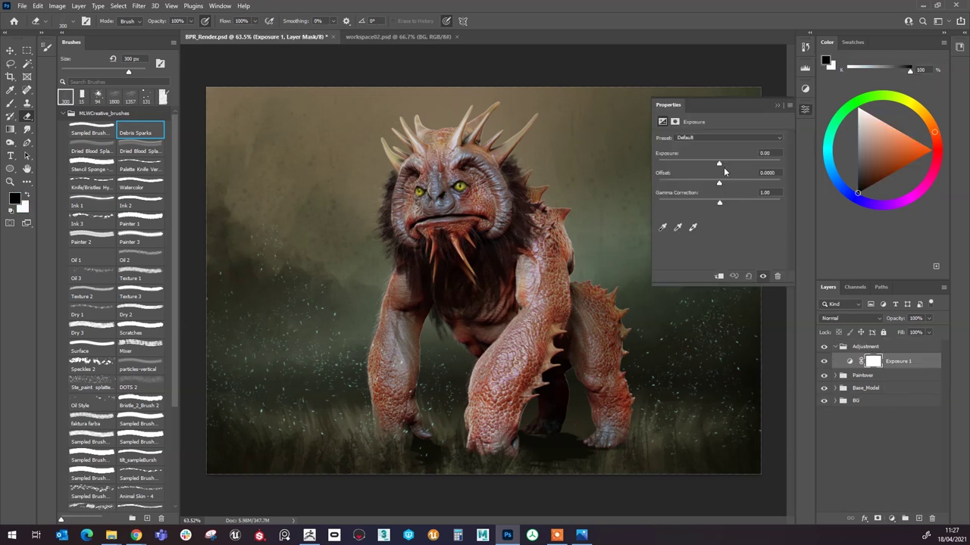
left_click_drag(720, 163, 720, 164)
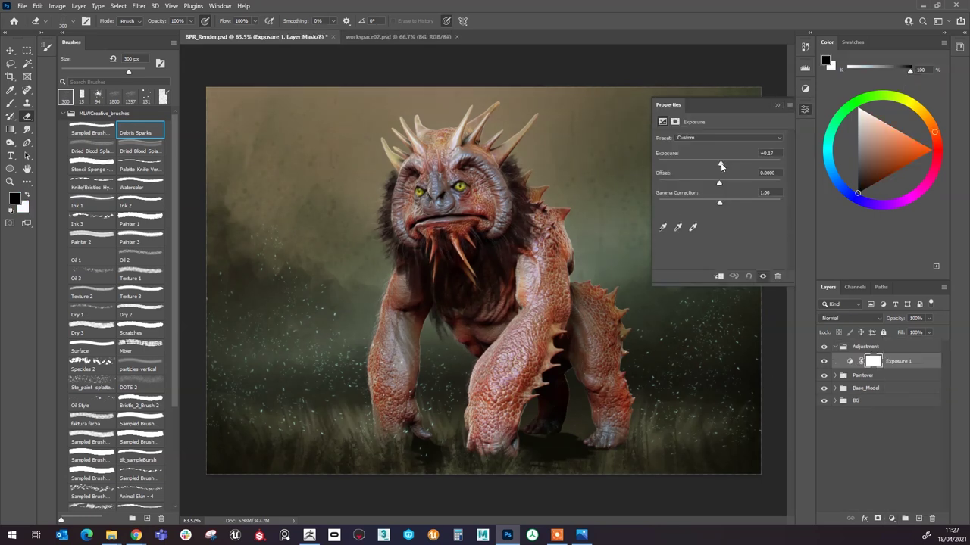
Step: Add a Levels adjustment layer above the Exposure layer and raise the shadow input level slightly to deepen the darks
left_click(893, 521)
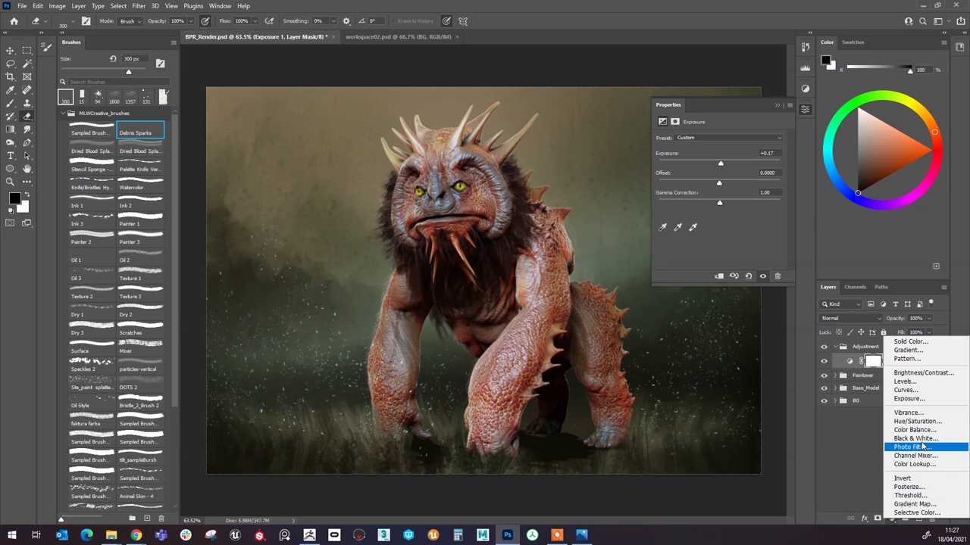
left_click(918, 382)
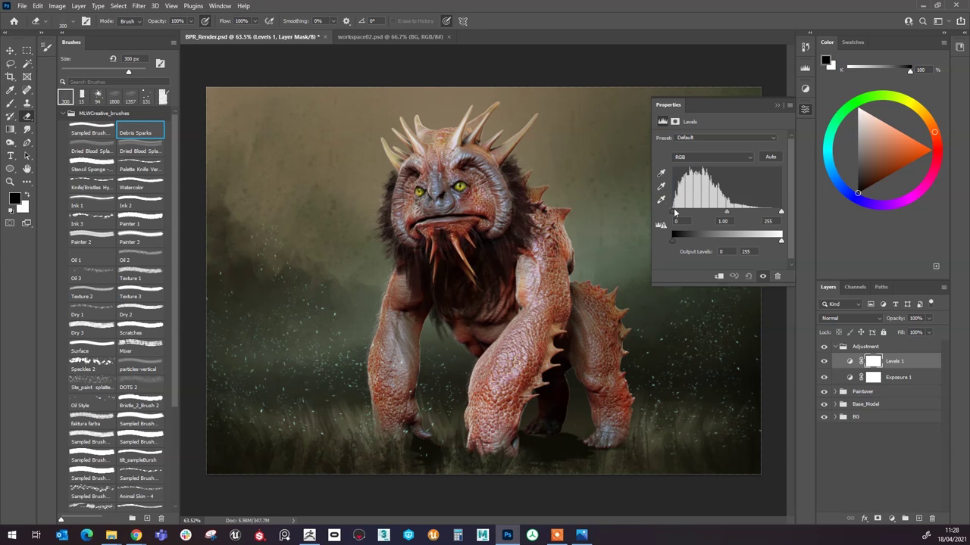
left_click_drag(675, 213, 676, 216)
left_click(776, 105)
Step: Add a Color Balance adjustment layer and shift the Shadows to -7 on Cyan-Red and +7 on Yellow-Blue
left_click(891, 518)
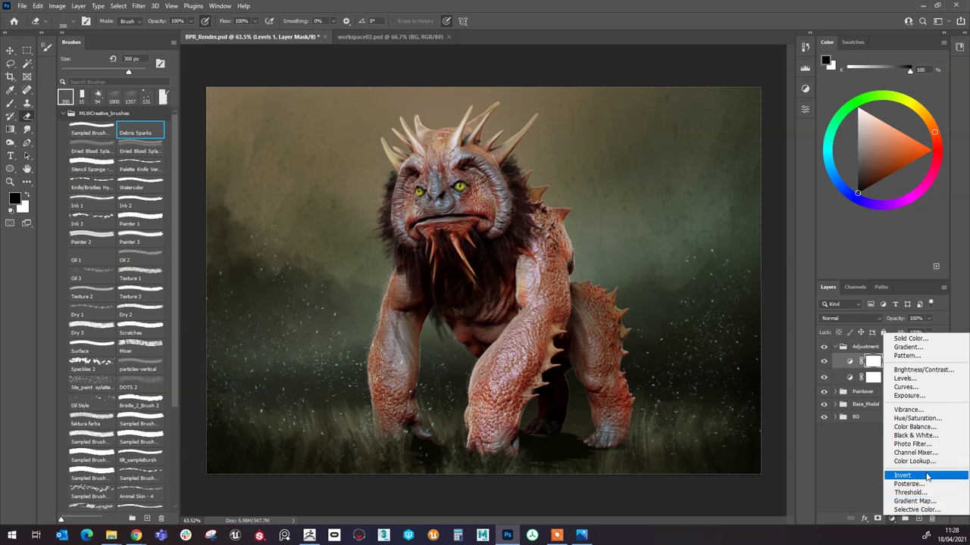
left_click(917, 427)
left_click(705, 140)
left_click(712, 148)
left_click_drag(707, 161, 709, 197)
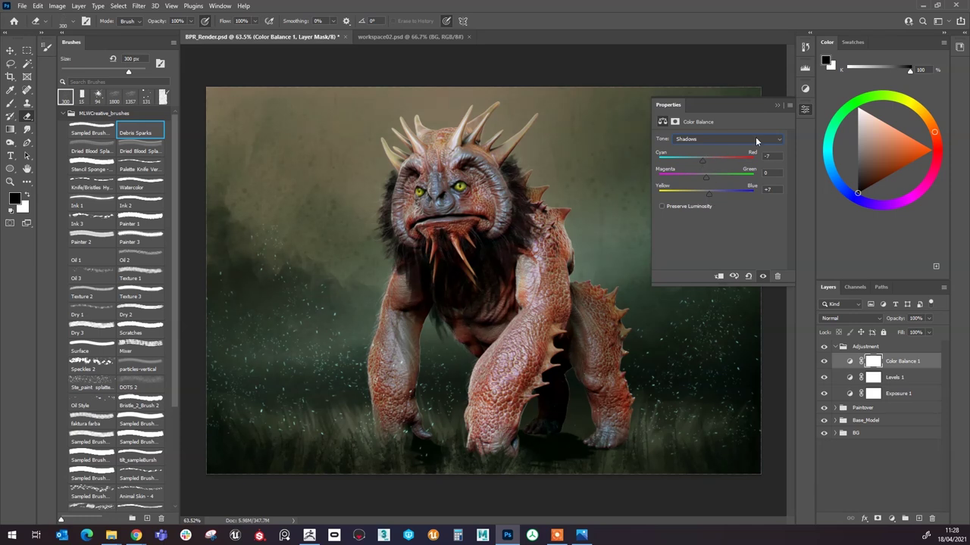
left_click(779, 106)
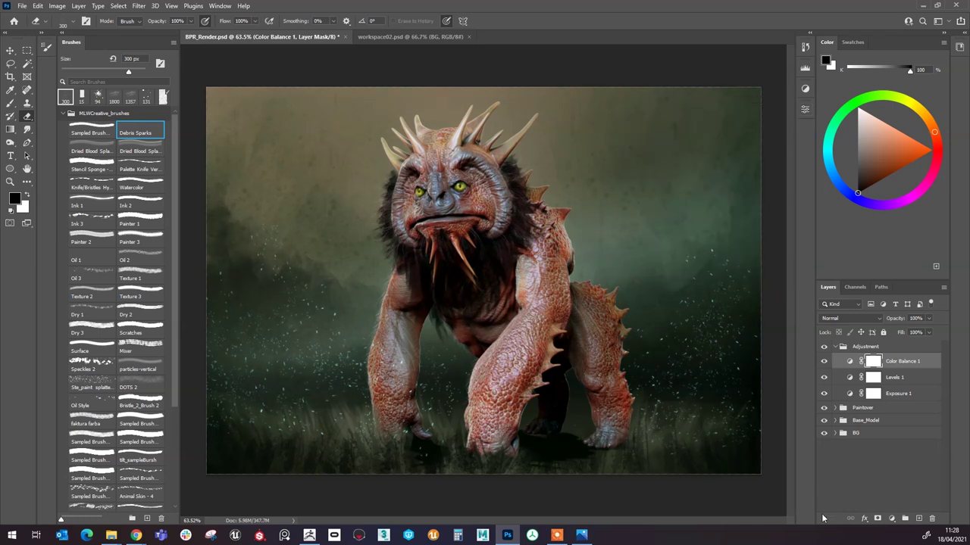
Step: Add a Brightness/Contrast adjustment layer on top with brightness 5 and contrast 13
left_click(891, 520)
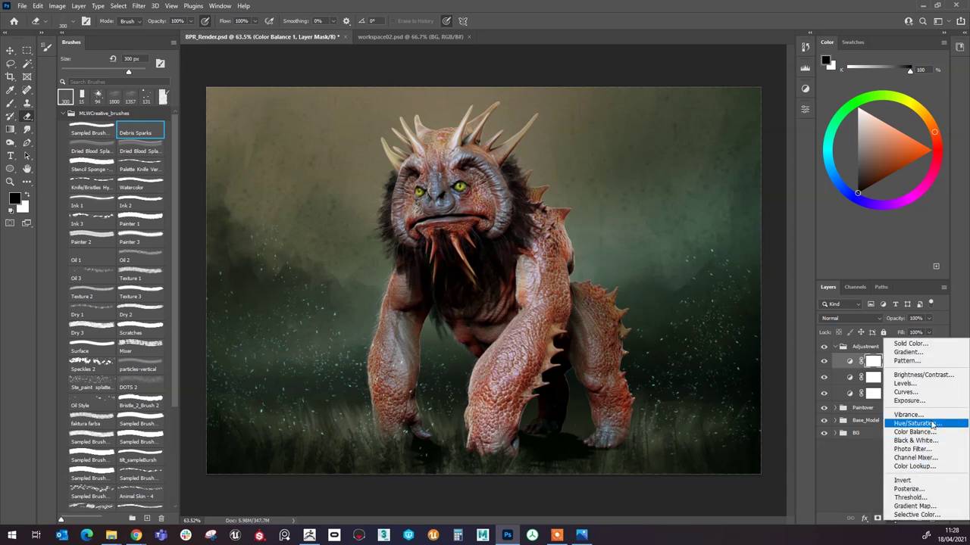
left_click(923, 375)
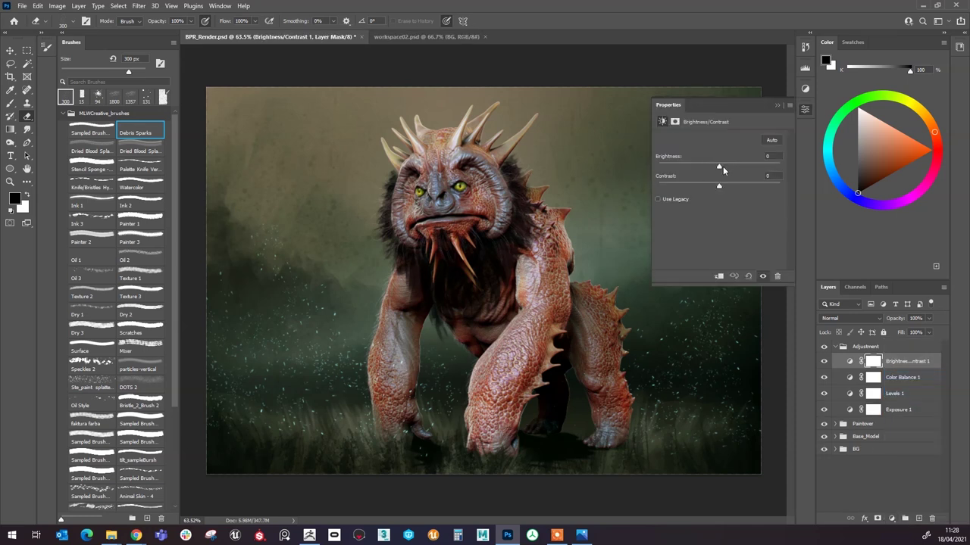
left_click_drag(729, 190, 721, 168)
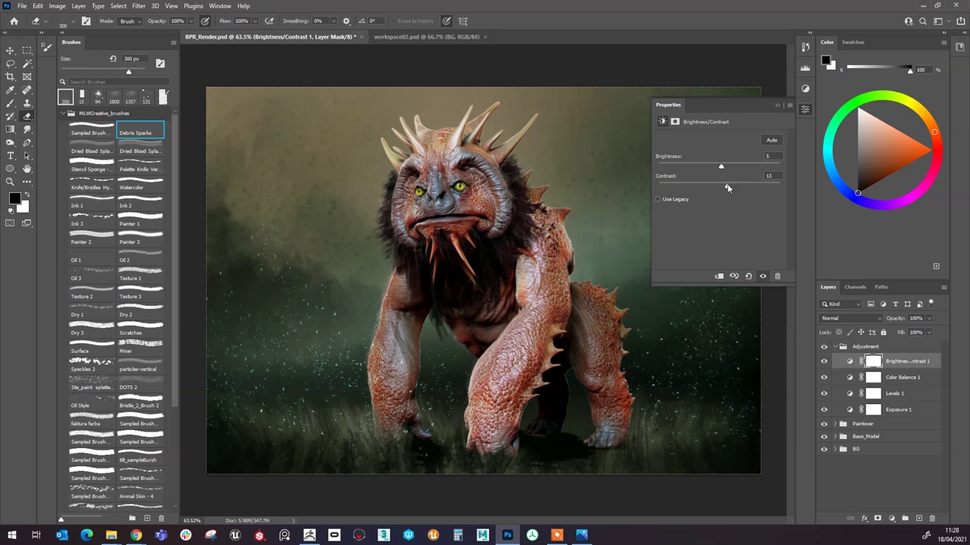
left_click(775, 105)
scroll(598, 227, "down", 1)
scroll(598, 227, "up", 2)
scroll(594, 243, "down", 2)
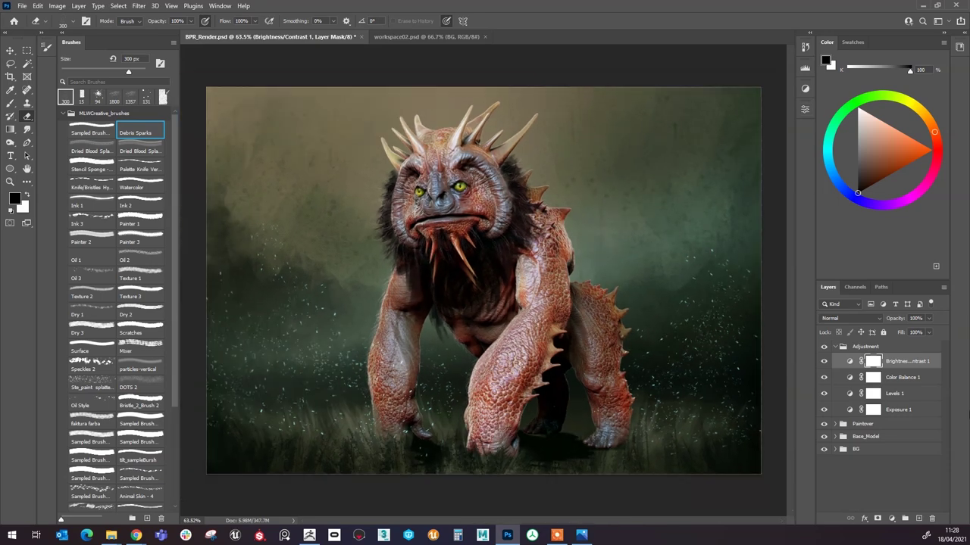
Step: Add a Color Lookup adjustment layer above Brightness/Contrast 1 and load the 2Strip.look 3D LUT
left_click(891, 519)
left_click(914, 467)
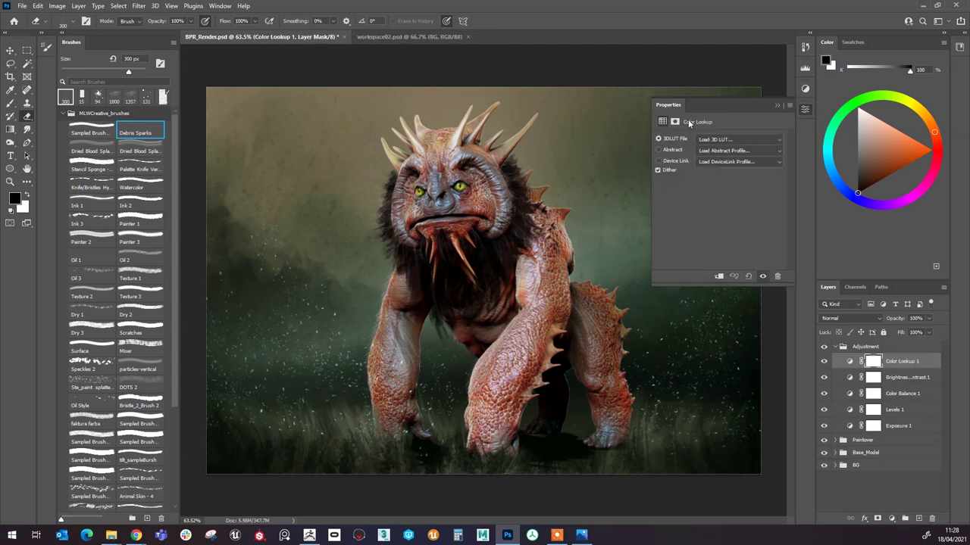
left_click(726, 139)
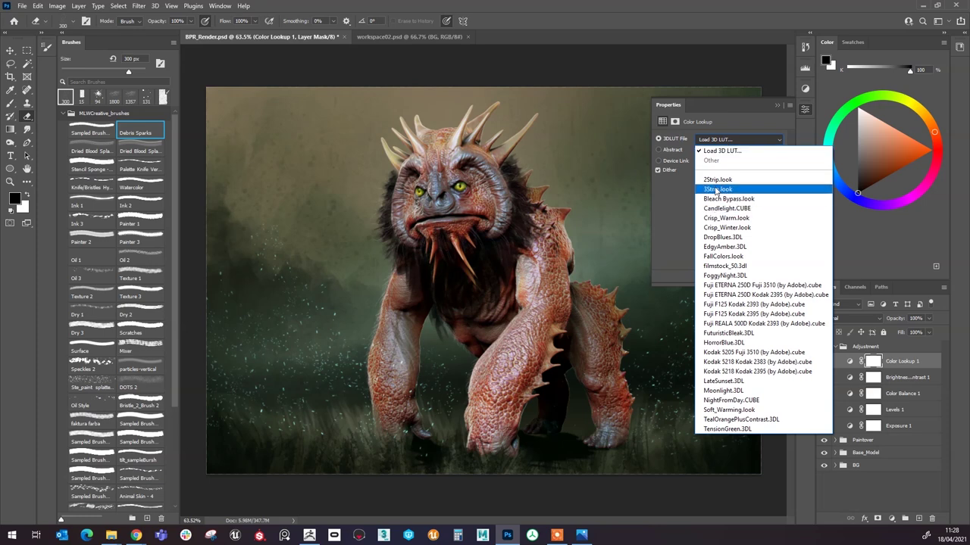
left_click(706, 176)
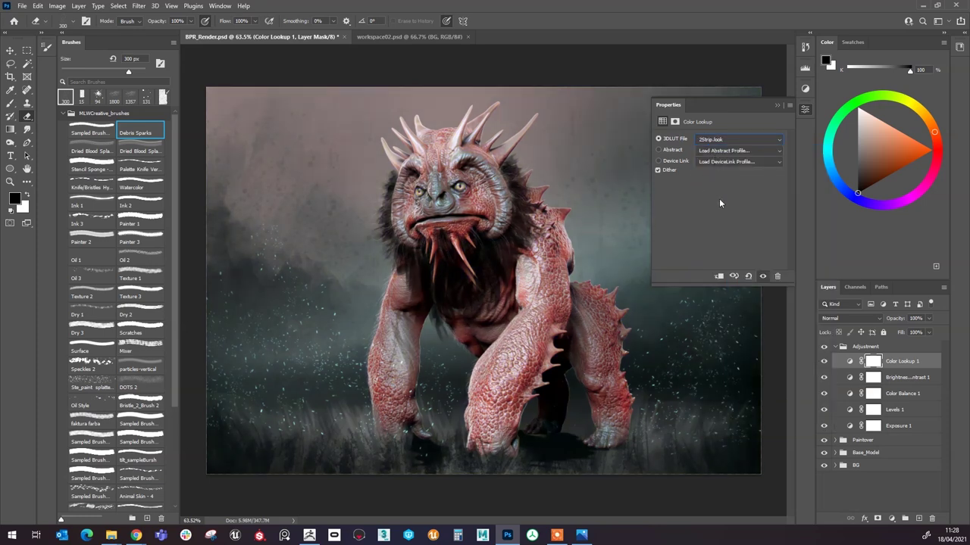
Step: Cycle through the 3D LUT presets for the Color Lookup layer and settle on TensionGreen.3DL
key("Down")
key("Down")
key("Down")
key("Down")
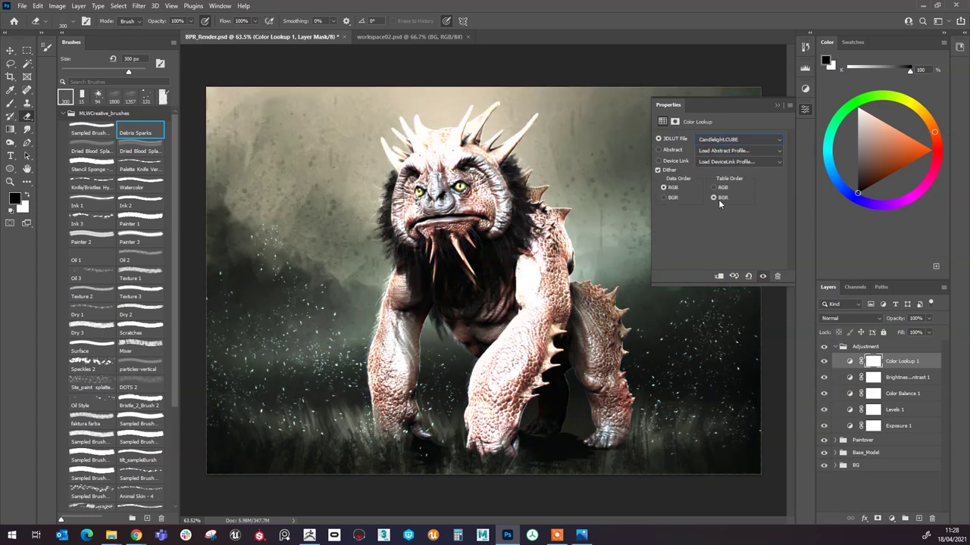
key("Down")
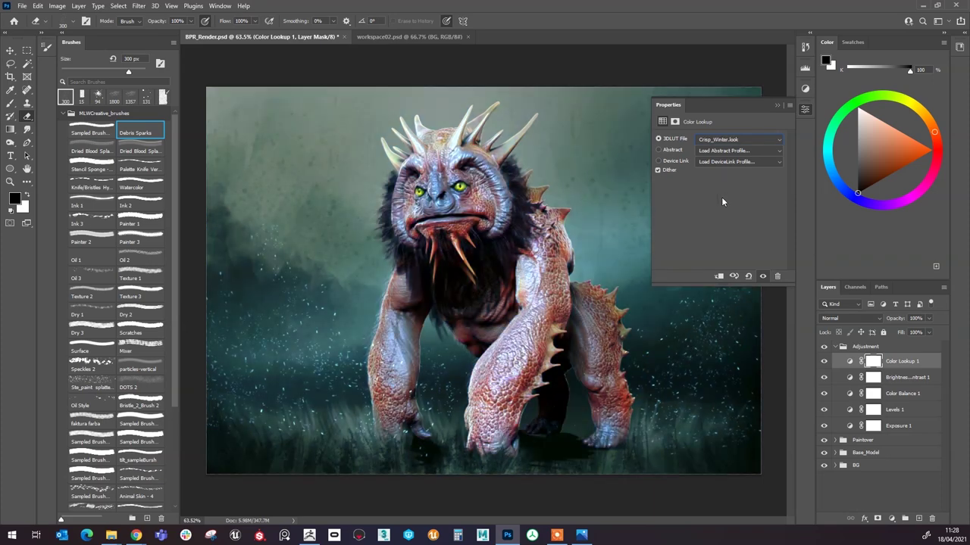
key("Down")
key("Down")
key("Down")
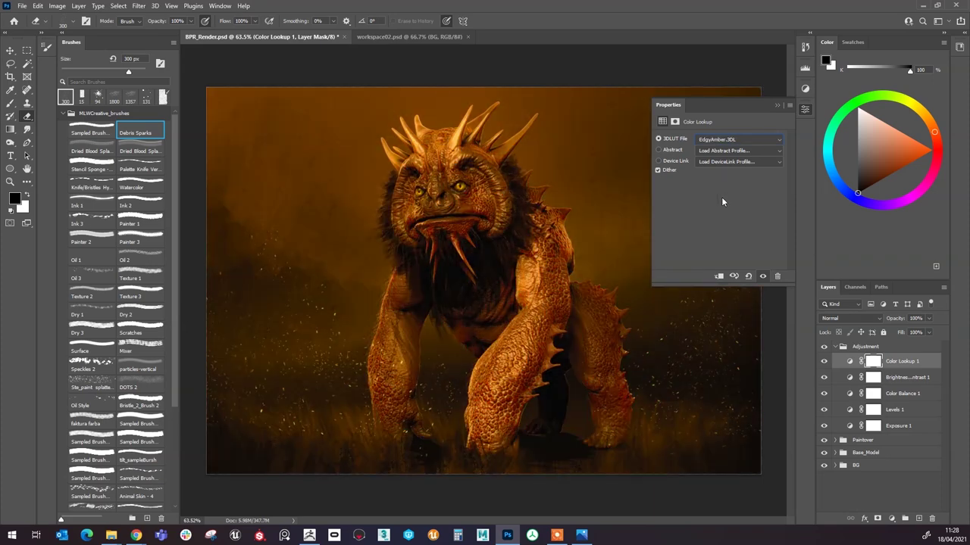
key("Down")
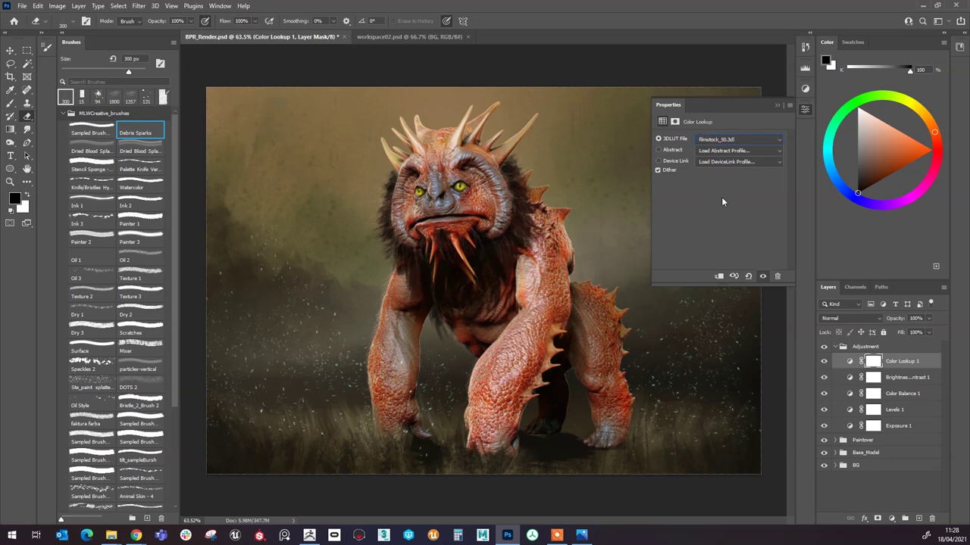
key("Down")
key("Down")
key("Down")
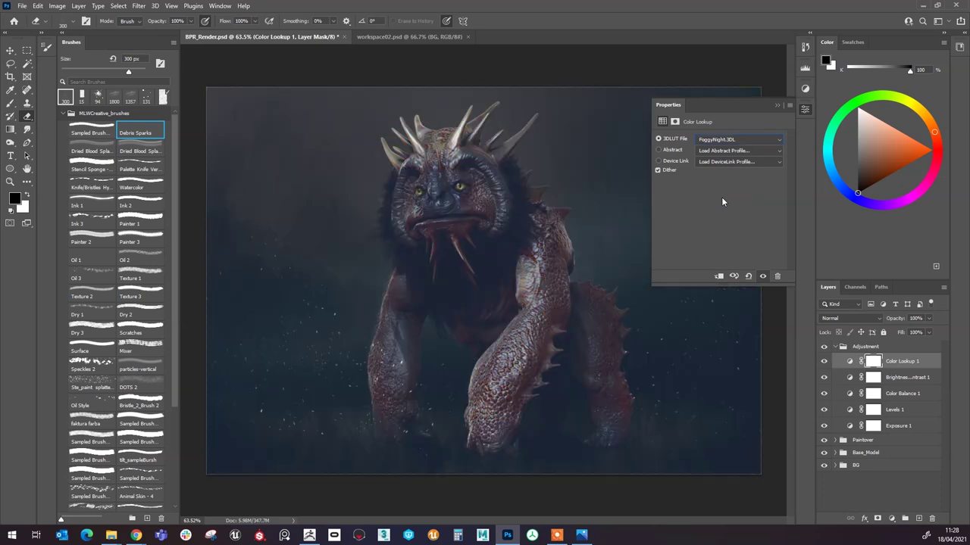
key("Down")
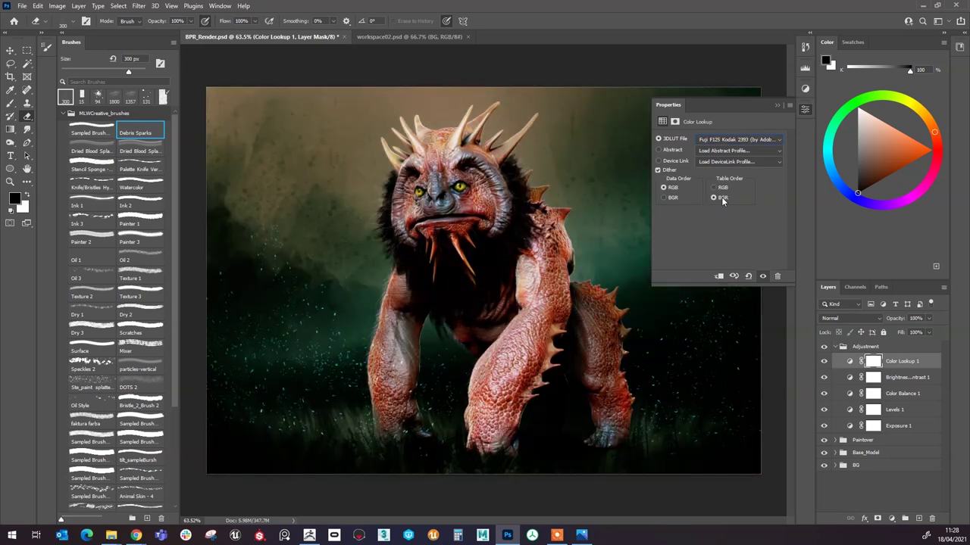
key("Down")
key("Down")
key("Down")
key("Down")
key("Down")
key("Down")
key("Down")
key("Down")
key("Down")
key("Down")
key("Down")
key("Down")
key("Down")
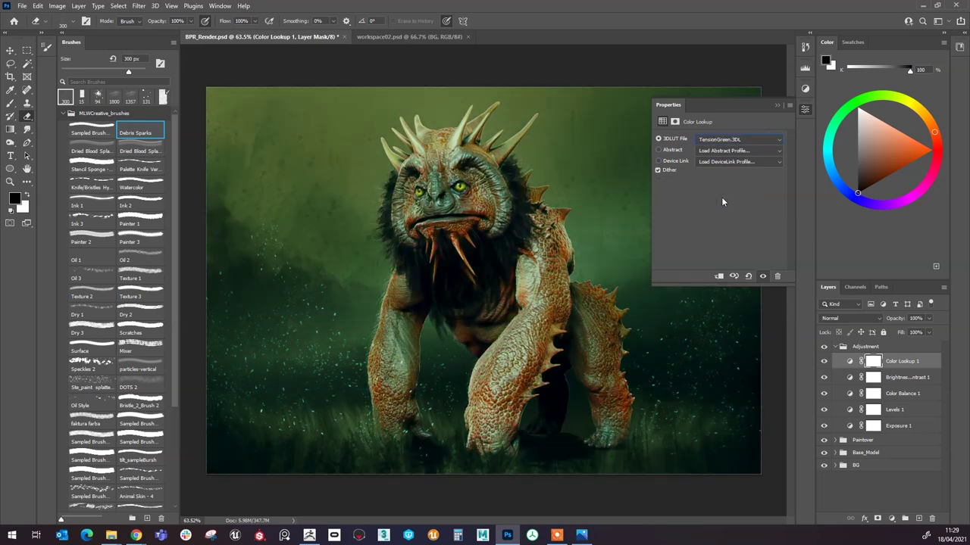
Step: Compare the neighbouring 3D LUT presets back to NightFromDay.CUBE, and return to TensionGreen.3DL
key("Down")
key("Up")
key("Up")
key("Up")
key("Up")
key("Up")
key("Up")
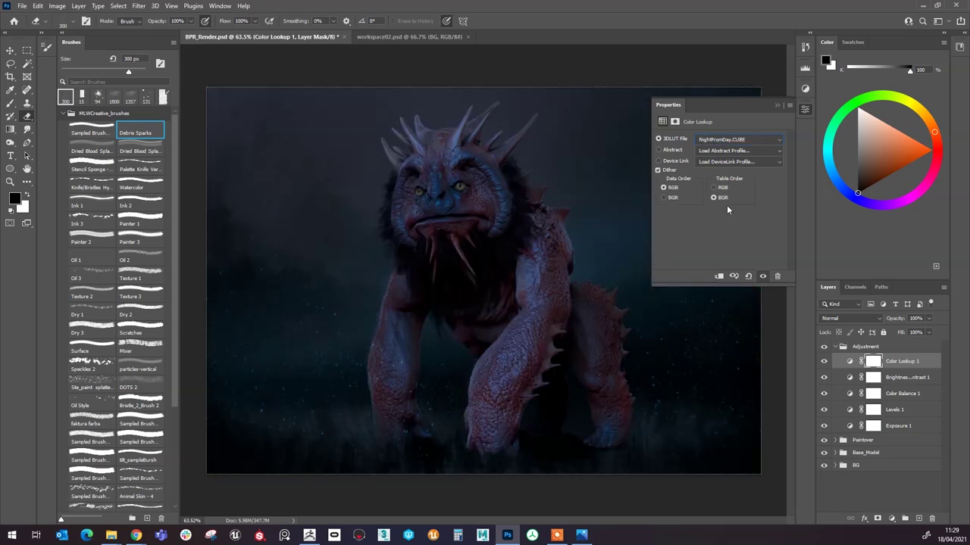
key("Down")
key("Down")
key("Down")
key("Down")
key("Down")
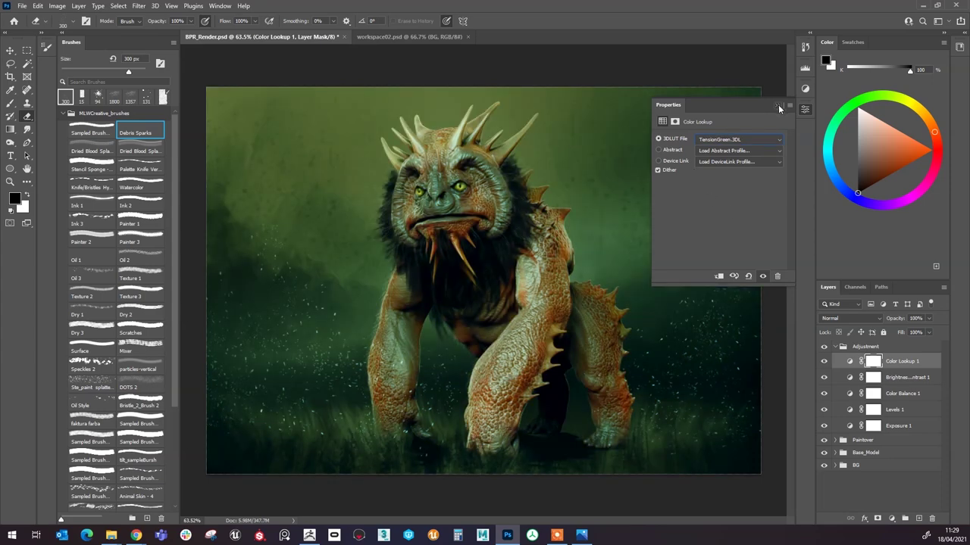
Step: Set the Color Lookup layer to Color blend mode with 67% opacity and 53% fill
left_click(777, 106)
left_click(848, 318)
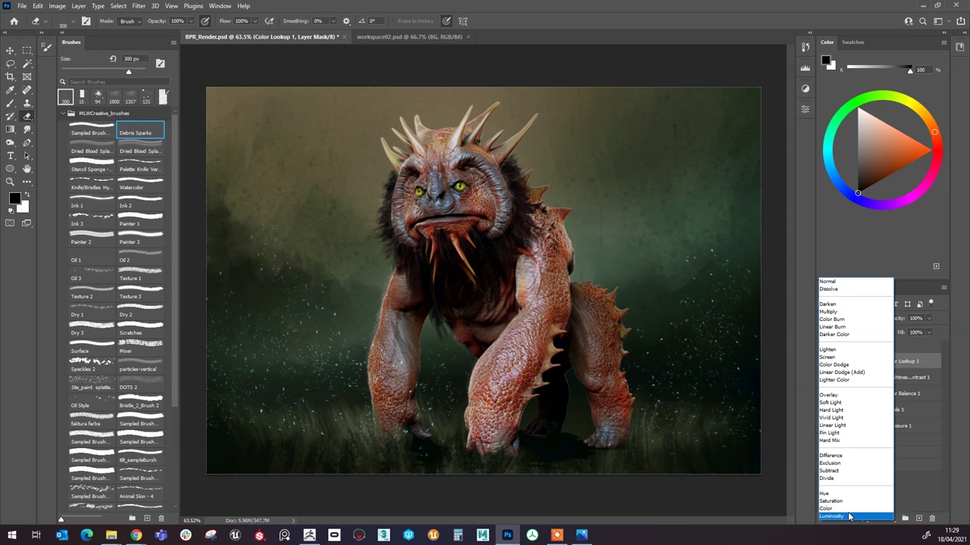
left_click(848, 511)
left_click(931, 319)
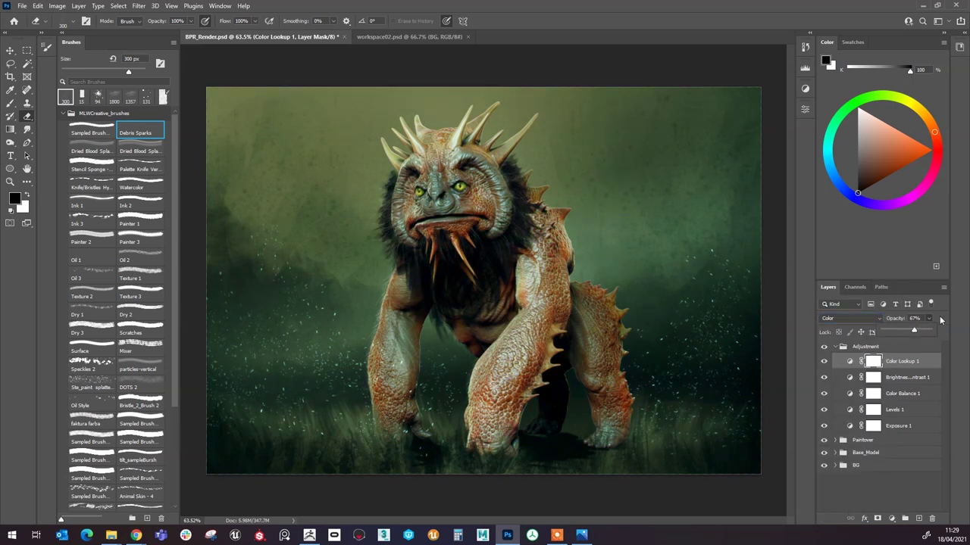
left_click(929, 333)
key("Return")
scroll(593, 212, "down", 1)
scroll(593, 212, "up", 1)
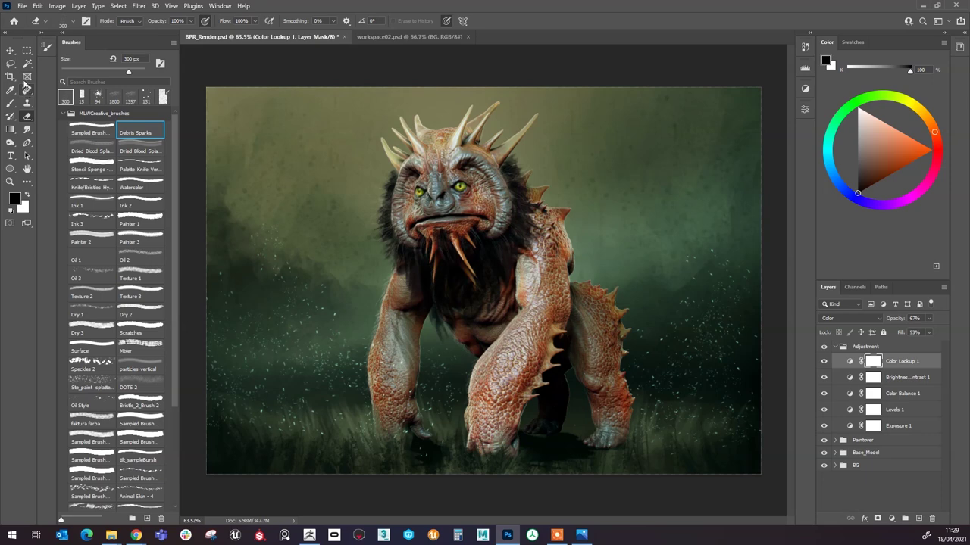
Step: Crop the document to its existing canvas bounds with cropped pixels deleted, and switch to the Rectangular Marquee tool
left_click(9, 76)
key("Return")
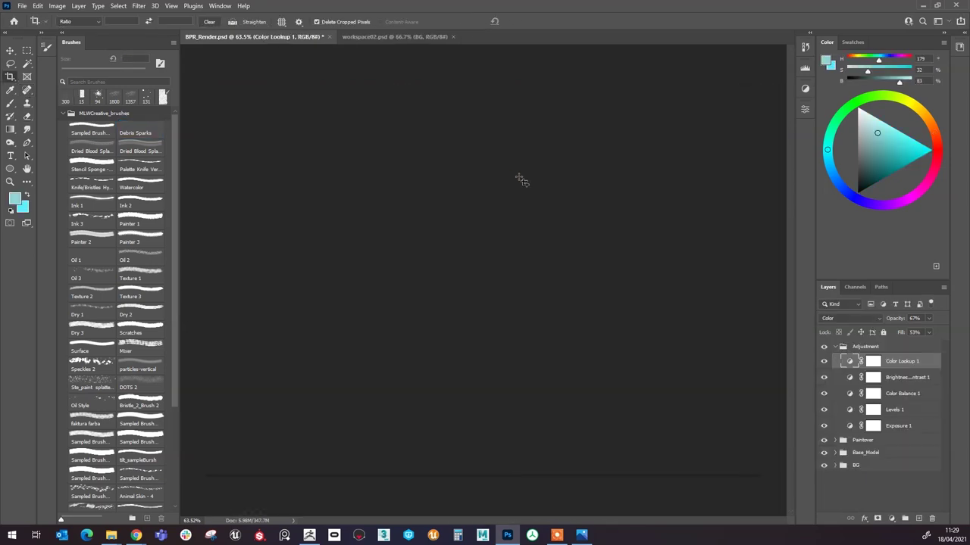
left_click(27, 52)
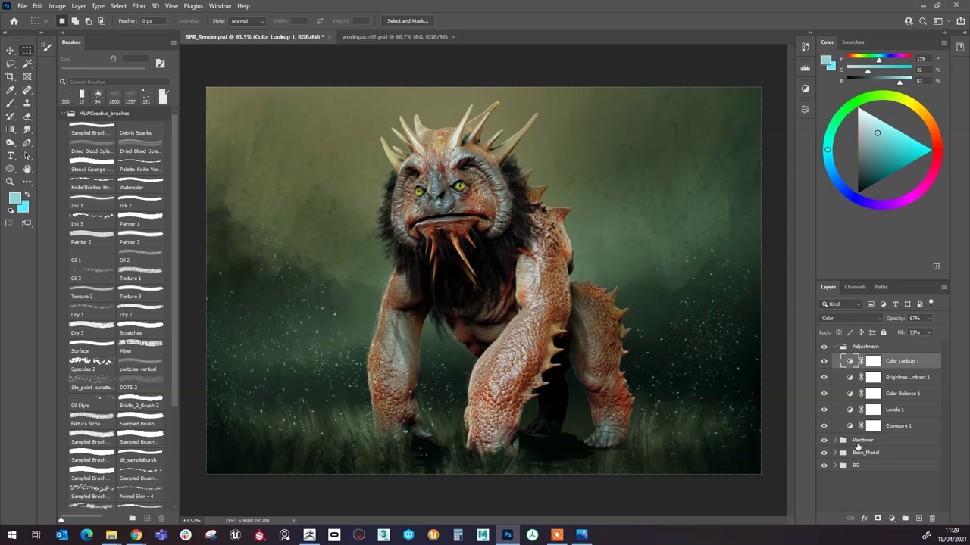
Step: Duplicate the Paintover, Base_Model and BG groups and merge the copies into one layer below the Adjustment group
left_click(834, 346)
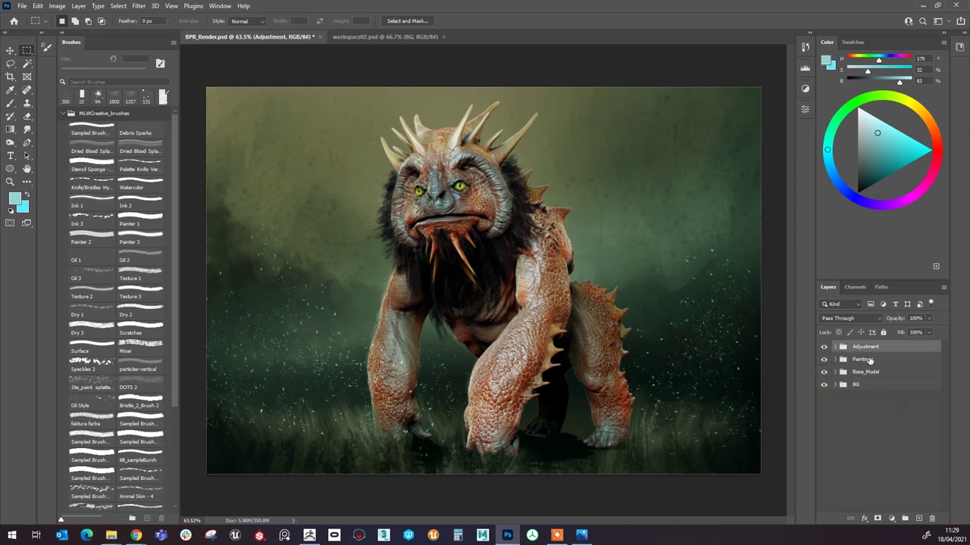
left_click(864, 359)
left_click(916, 384, "shift")
left_click_drag(917, 384, 920, 518)
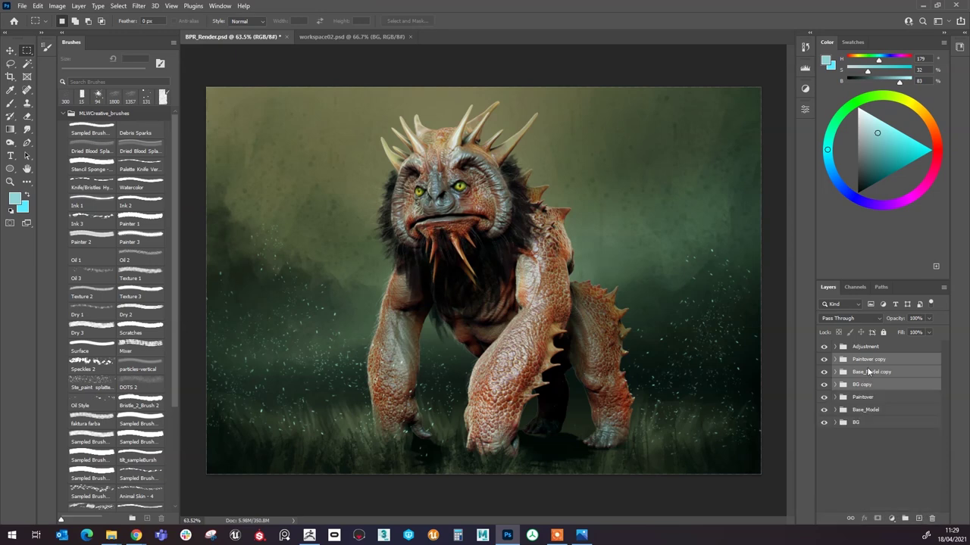
right_click(861, 361)
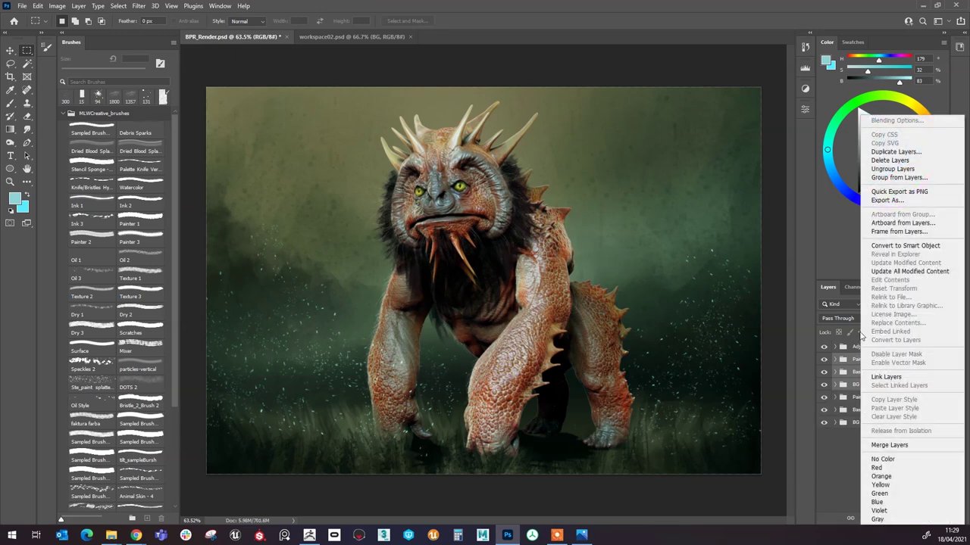
left_click(889, 445)
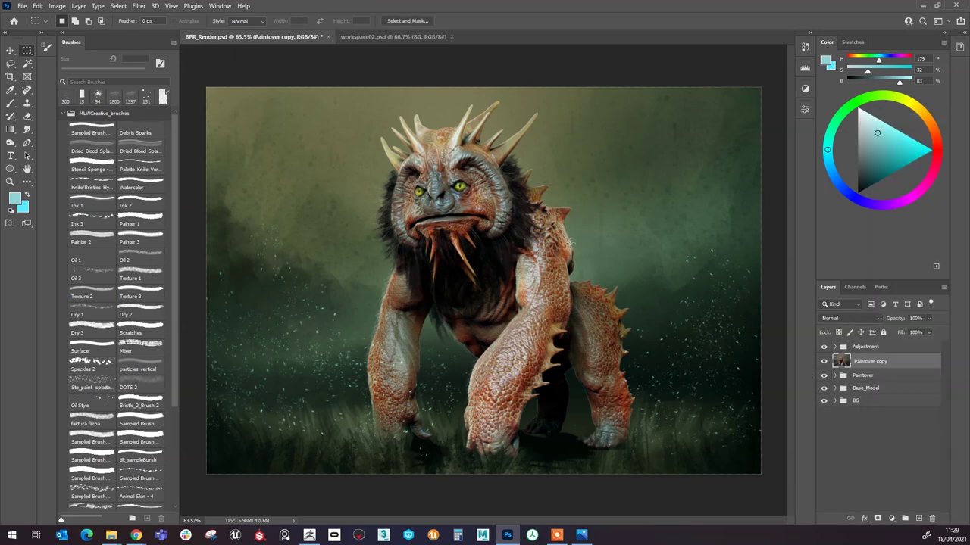
Step: Apply Smart Sharpen to the merged copy with 121% amount, 0.8 px radius, 3% noise reduction and Gaussian Blur removal
left_click(140, 6)
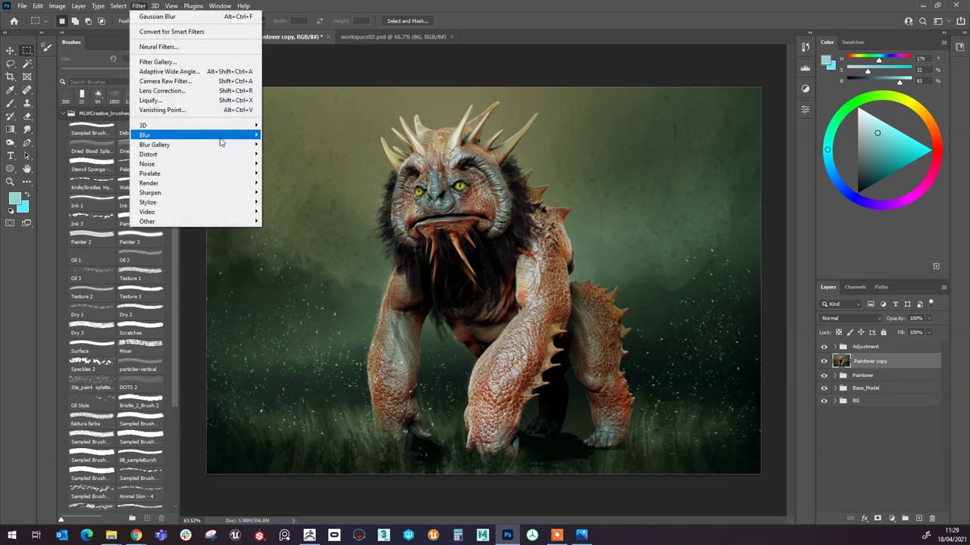
mouse_move(234, 192)
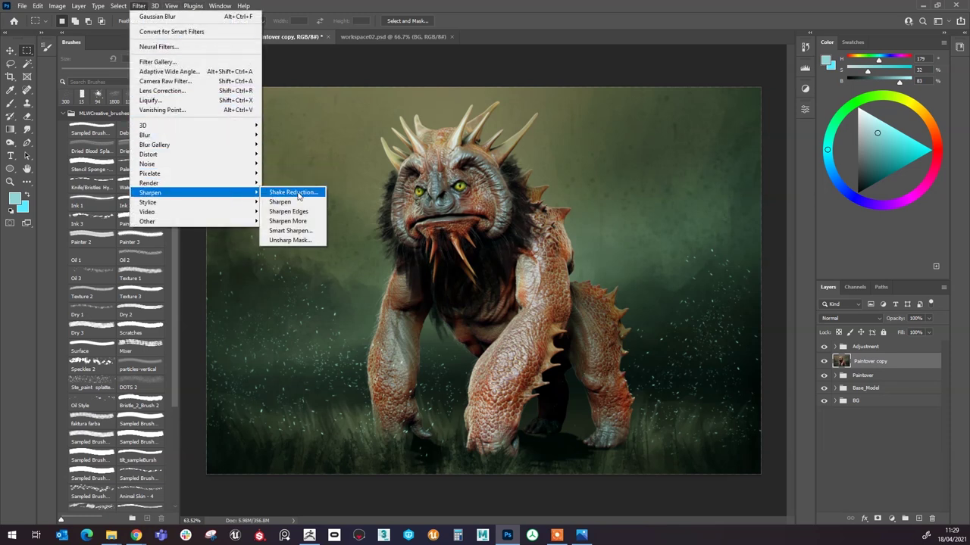
left_click(290, 230)
left_click_drag(554, 141, 621, 276)
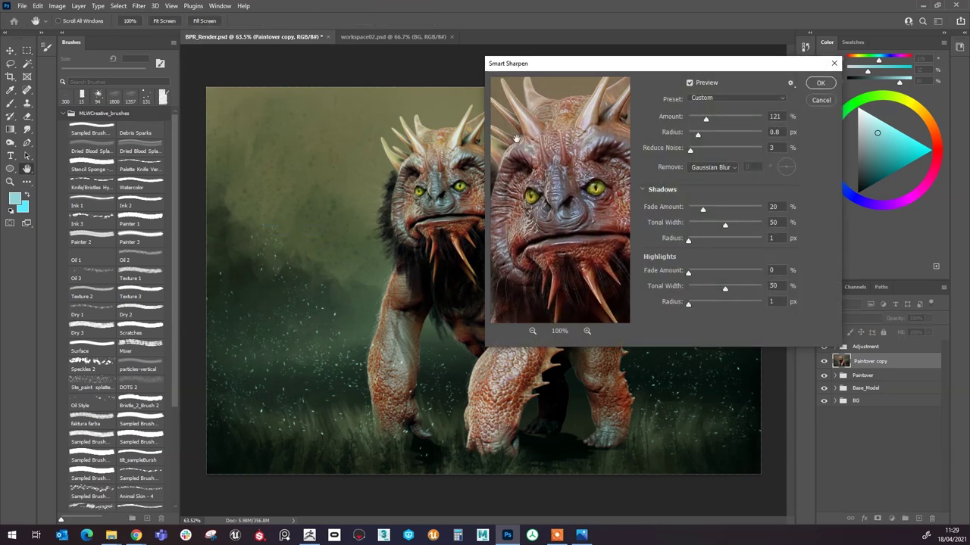
left_click_drag(517, 184, 551, 121)
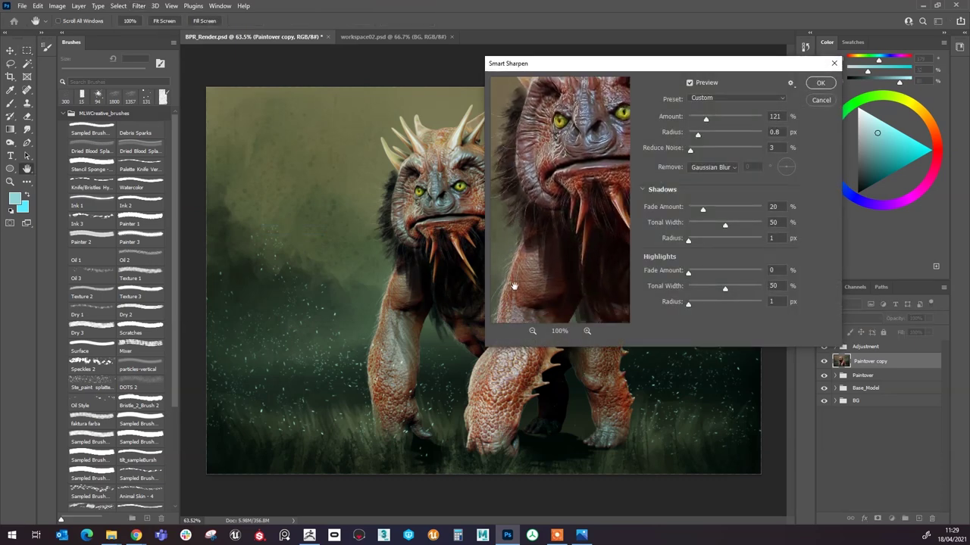
left_click(820, 84)
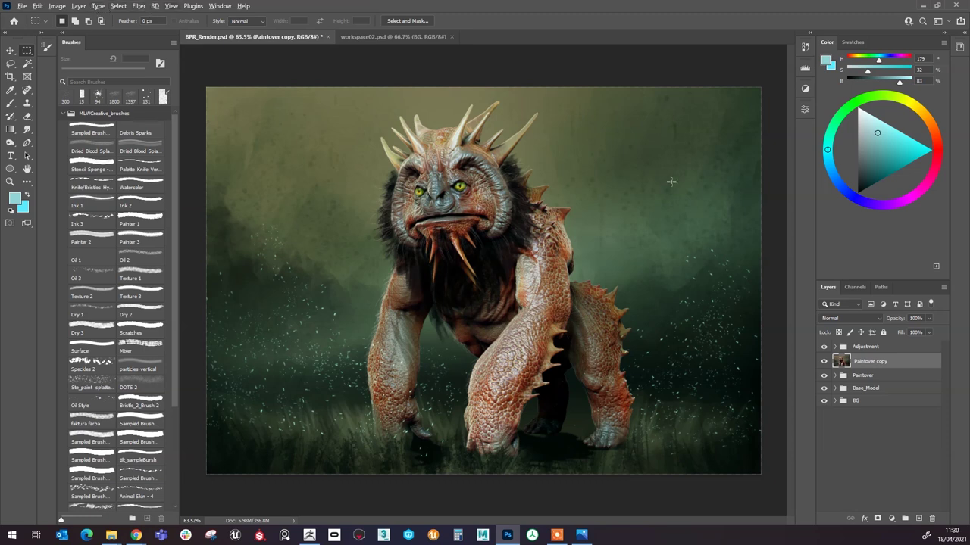
Step: Create a new layer above the sharpened copy and fill it with the light teal foreground colour using the Paint Bucket
left_click(10, 129)
left_click(44, 140)
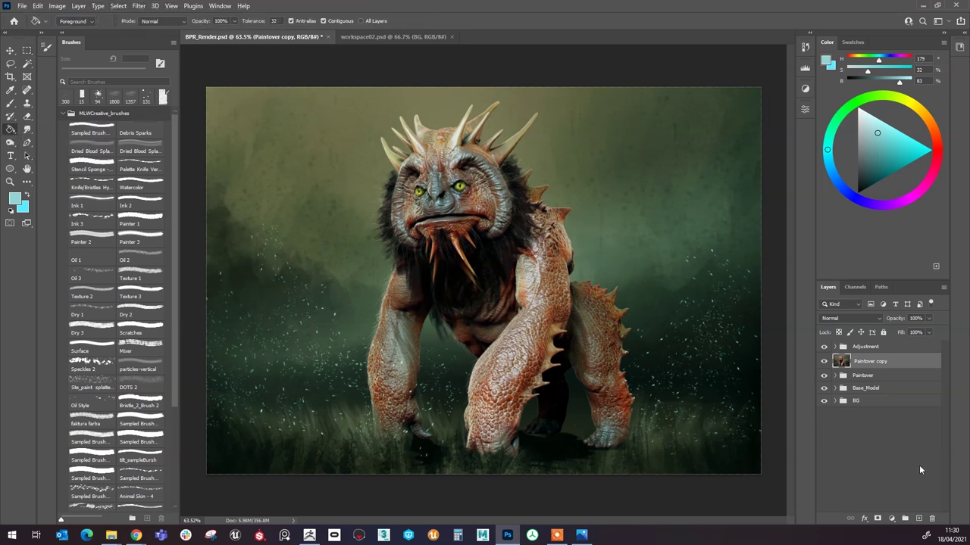
left_click(918, 518)
left_click(455, 262)
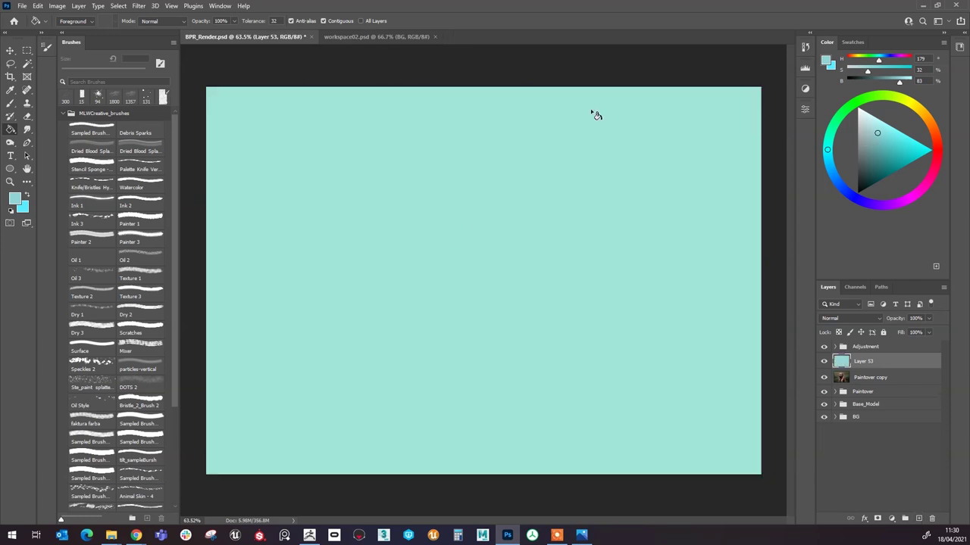
Step: Apply the Add Noise filter to the teal layer with 400% amount, Gaussian distribution and Monochromatic enabled
left_click(139, 6)
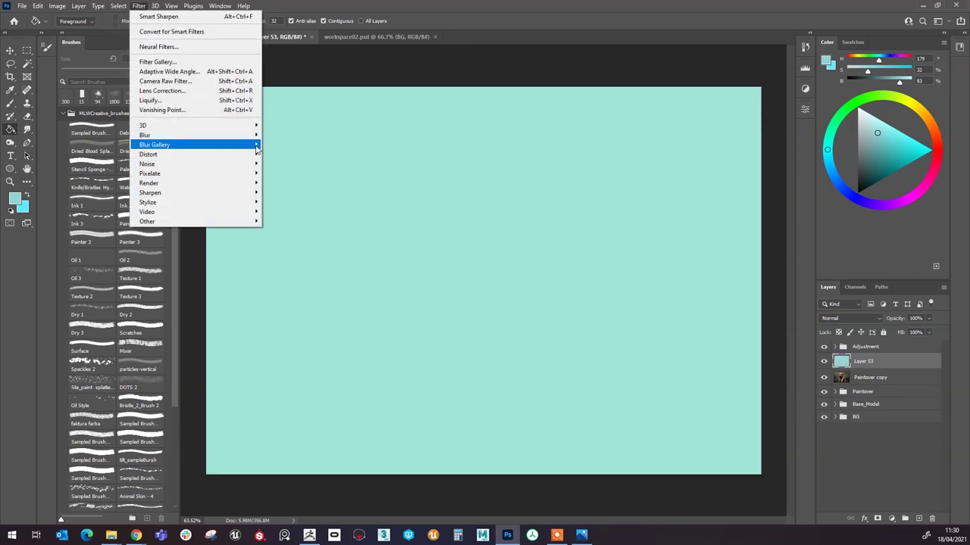
mouse_move(252, 165)
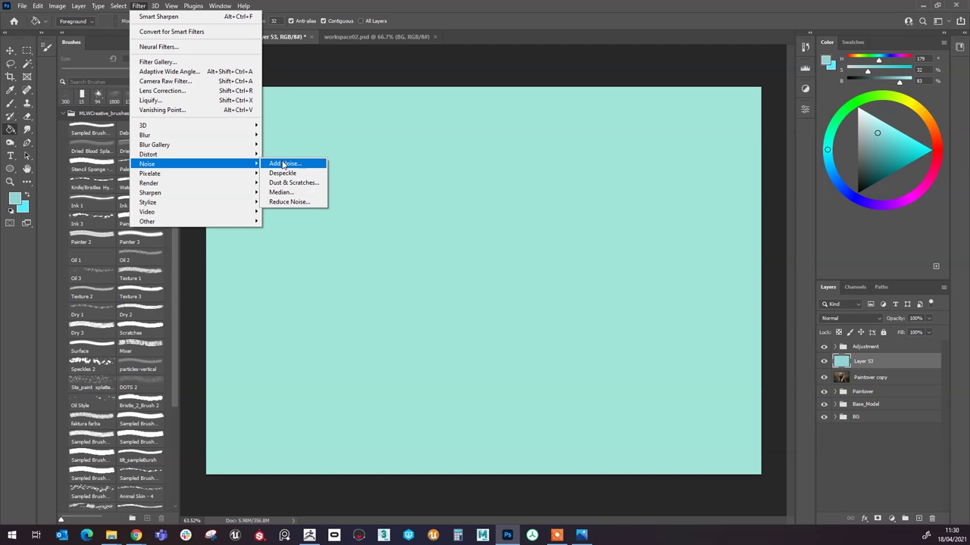
left_click(283, 165)
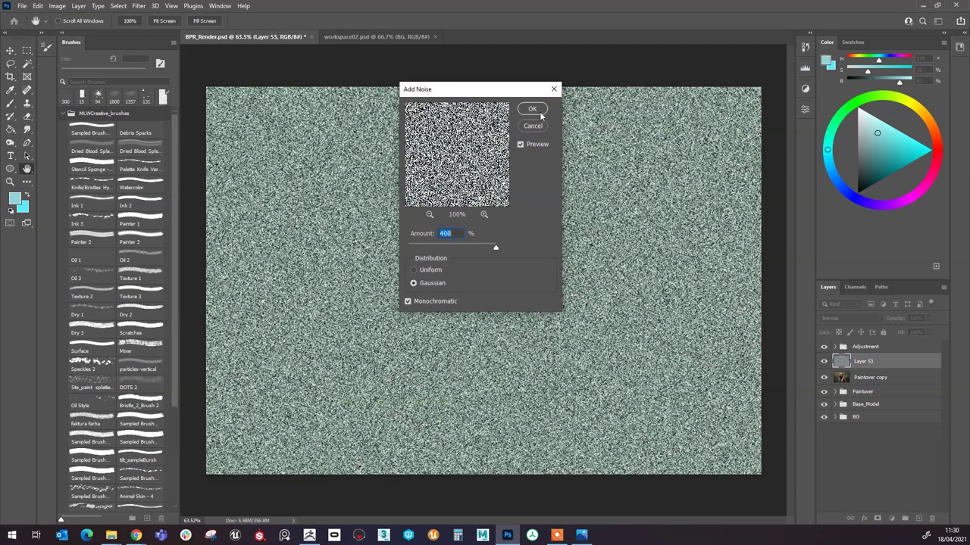
left_click(532, 109)
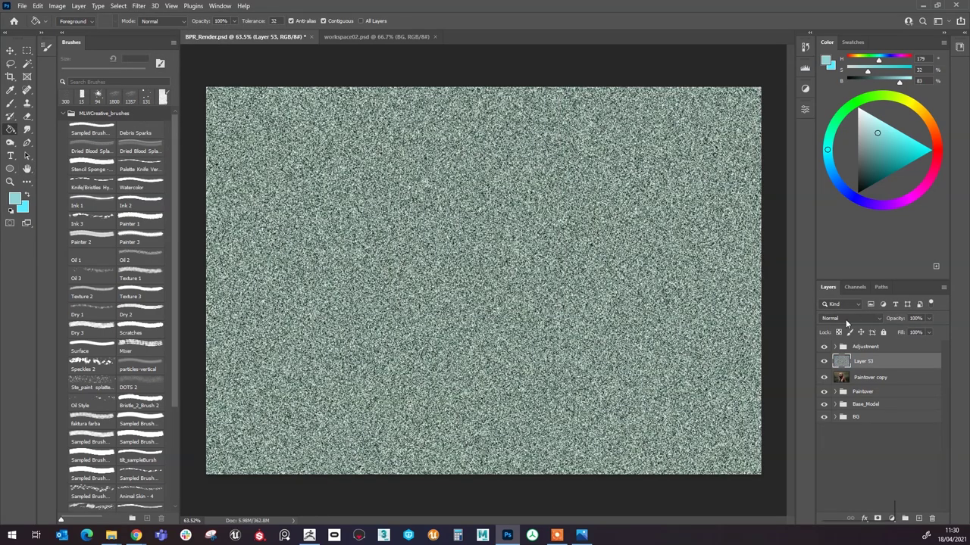
Step: Blend the noise layer as Soft Light with 24% opacity and 23% fill, and switch to the Rectangular Marquee tool
left_click(837, 317)
left_click(834, 402)
left_click(929, 319)
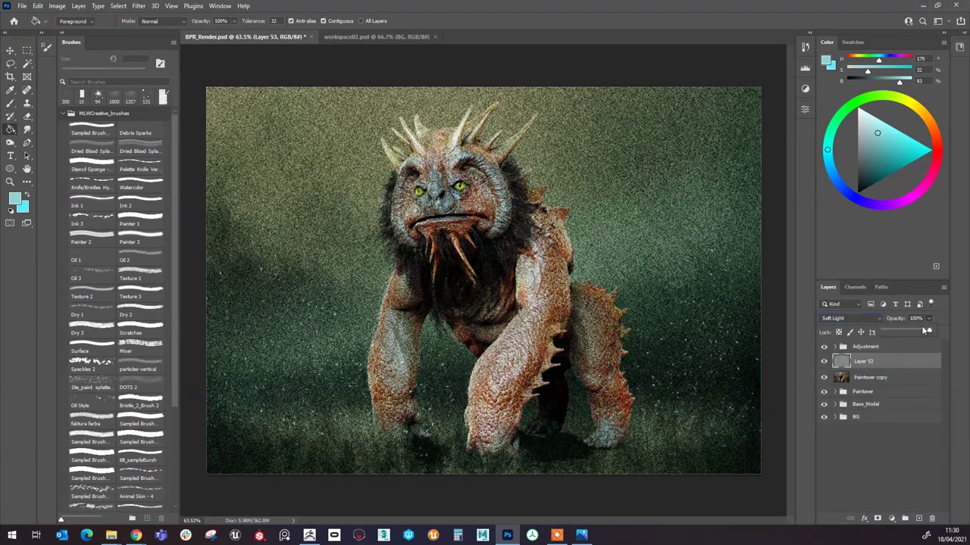
left_click_drag(929, 332, 894, 333)
left_click(929, 319)
left_click(928, 333)
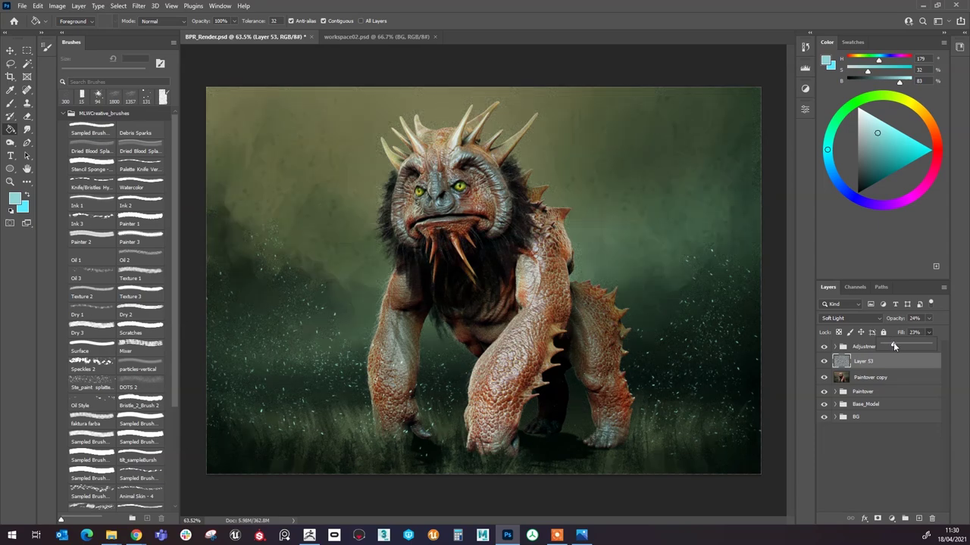
left_click(26, 51)
scroll(262, 151, "up", 8)
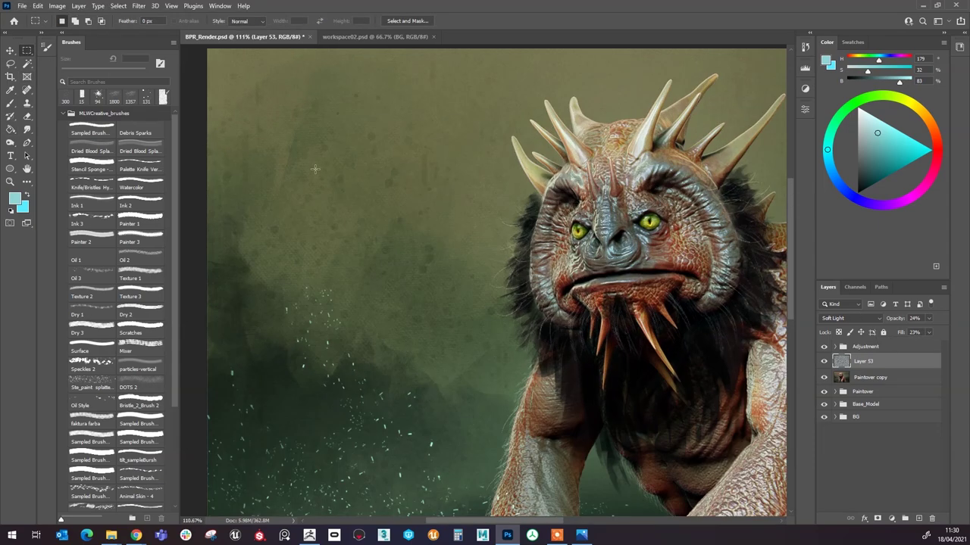
Step: Compare the creature's arm and the background with the Soft Light noise layer hidden and shown, close up and as a whole
scroll(447, 209, "down", 8)
scroll(528, 367, "up", 10)
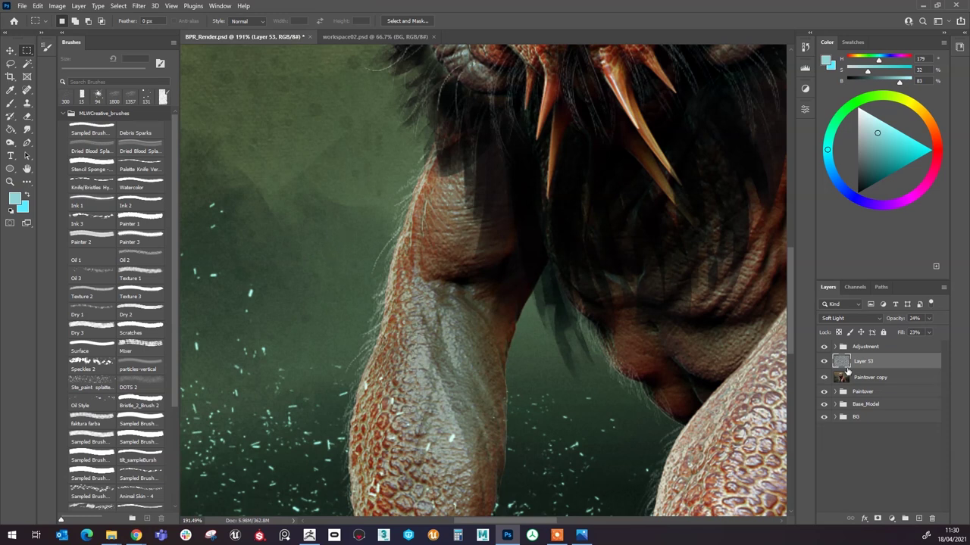
left_click(824, 362)
left_click(824, 363)
left_click(824, 362)
left_click(824, 363)
left_click(824, 363)
scroll(509, 244, "down", 3)
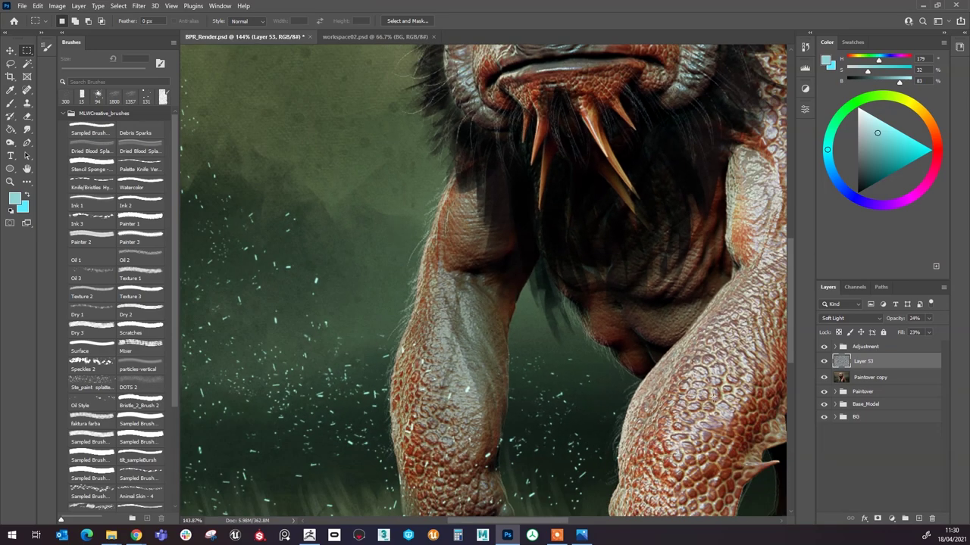
scroll(652, 330, "down", 5)
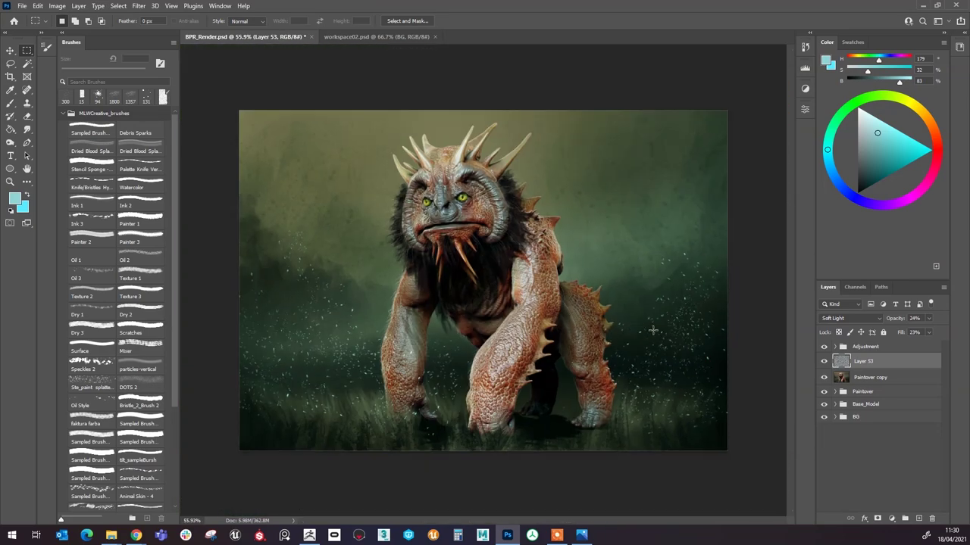
scroll(620, 322, "up", 2)
scroll(620, 322, "down", 1)
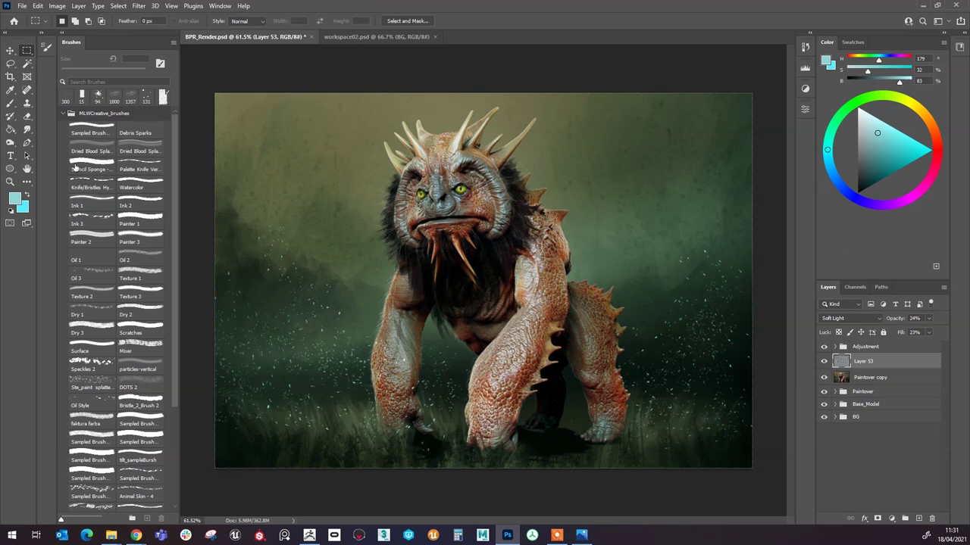
Step: Look through the brush presets in the MLWCreative_brushes group
scroll(95, 172, "down", 3)
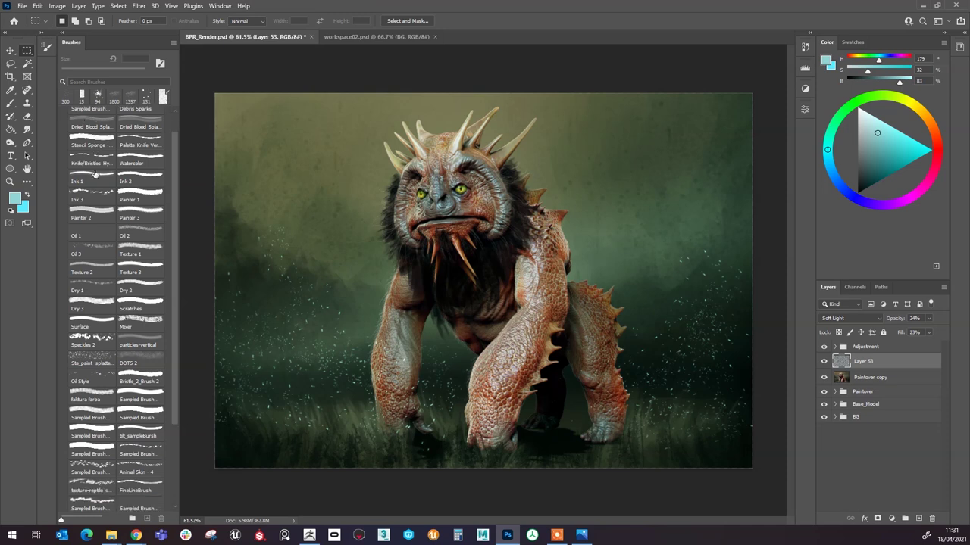
scroll(95, 174, "down", 3)
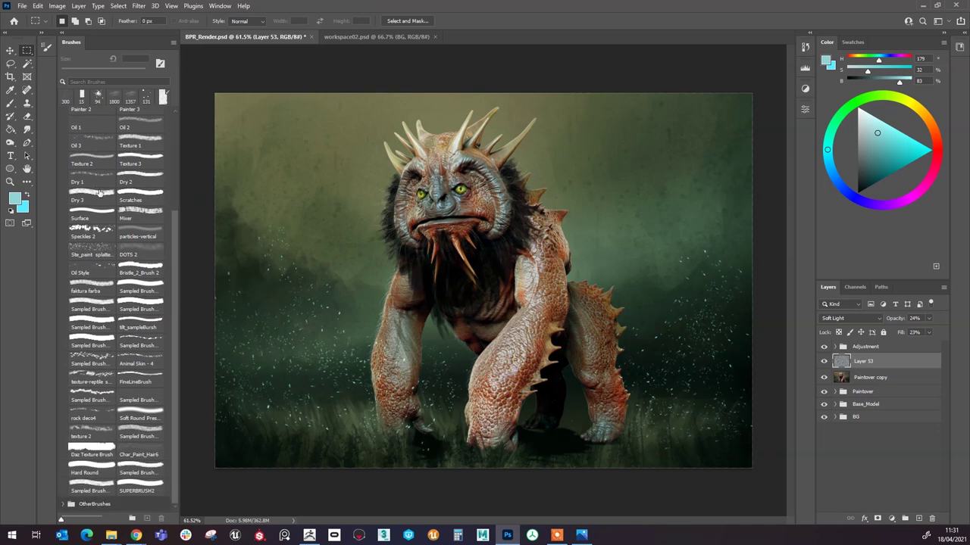
scroll(101, 196, "up", 6)
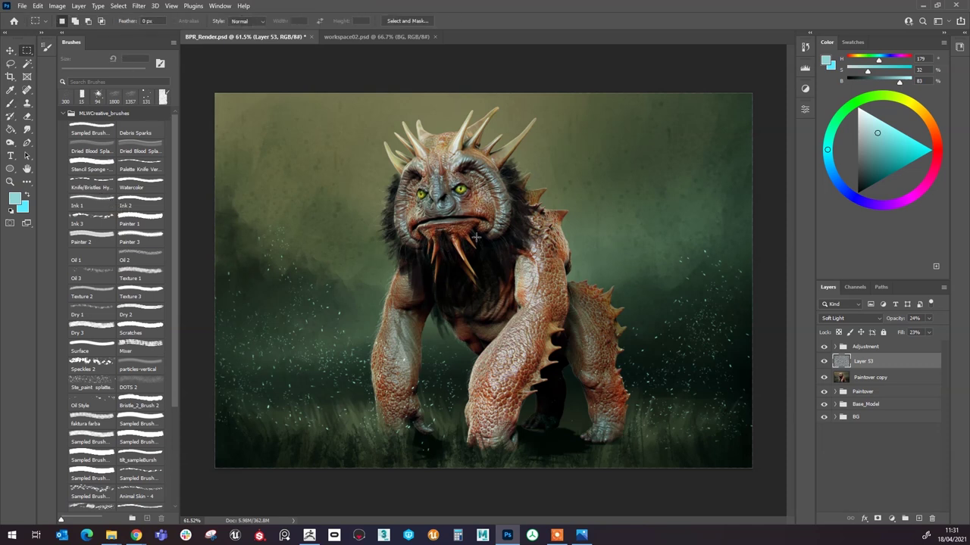
scroll(462, 234, "down", 3)
scroll(461, 234, "up", 3)
scroll(105, 202, "down", 1)
scroll(105, 203, "down", 4)
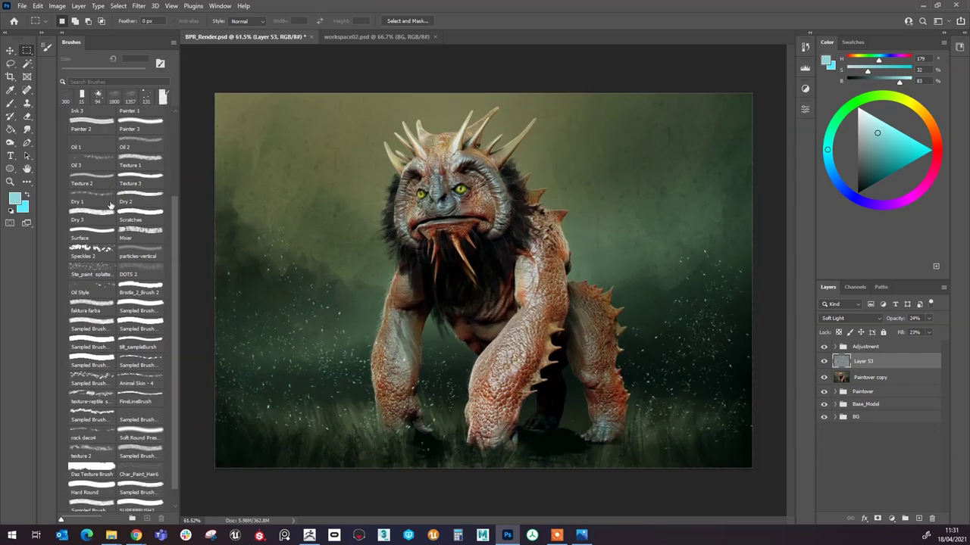
scroll(142, 260, "down", 1)
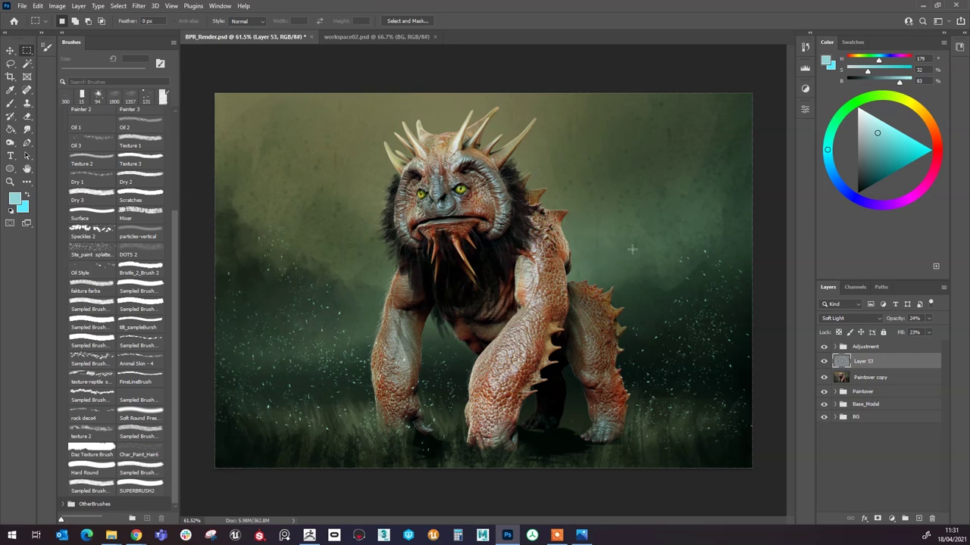
scroll(627, 231, "down", 2)
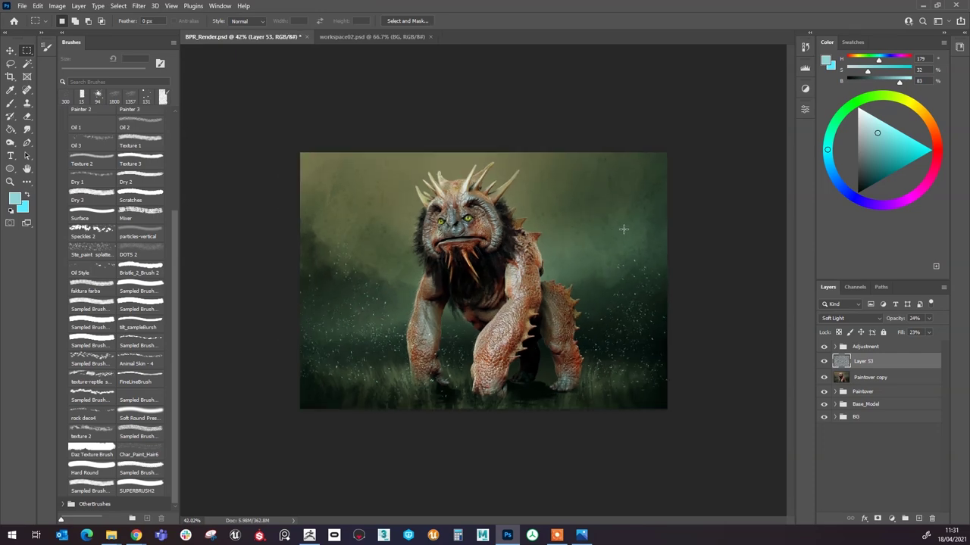
scroll(623, 235, "up", 3)
scroll(621, 237, "down", 1)
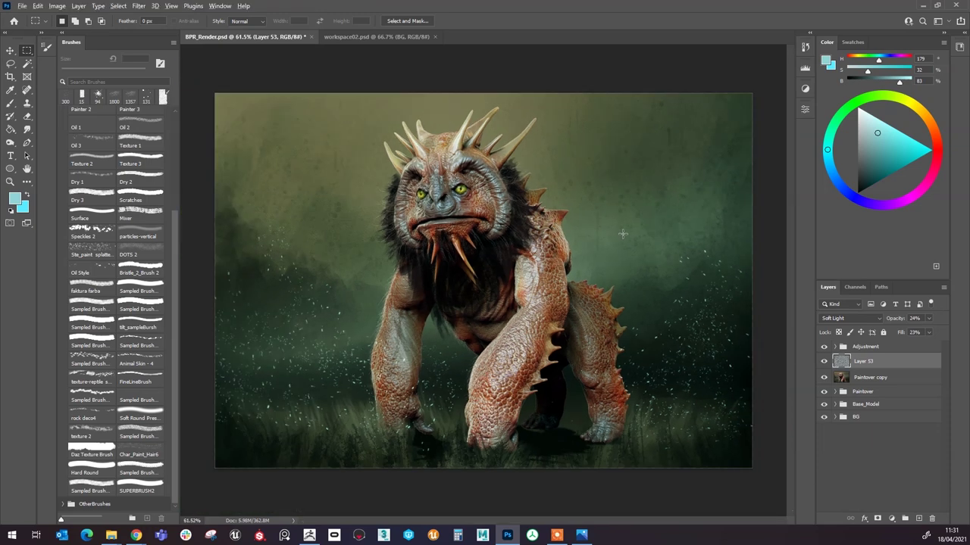
scroll(447, 241, "up", 1)
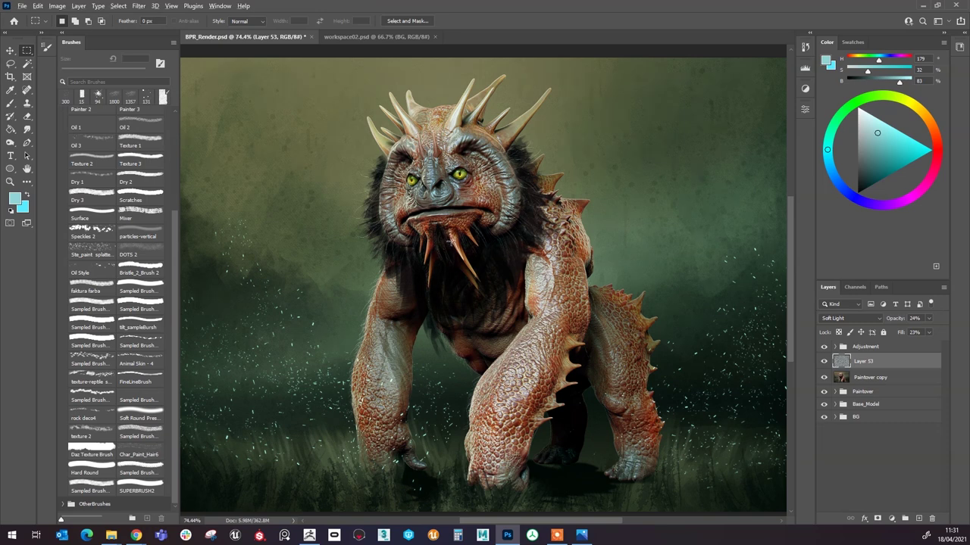
scroll(452, 242, "down", 1)
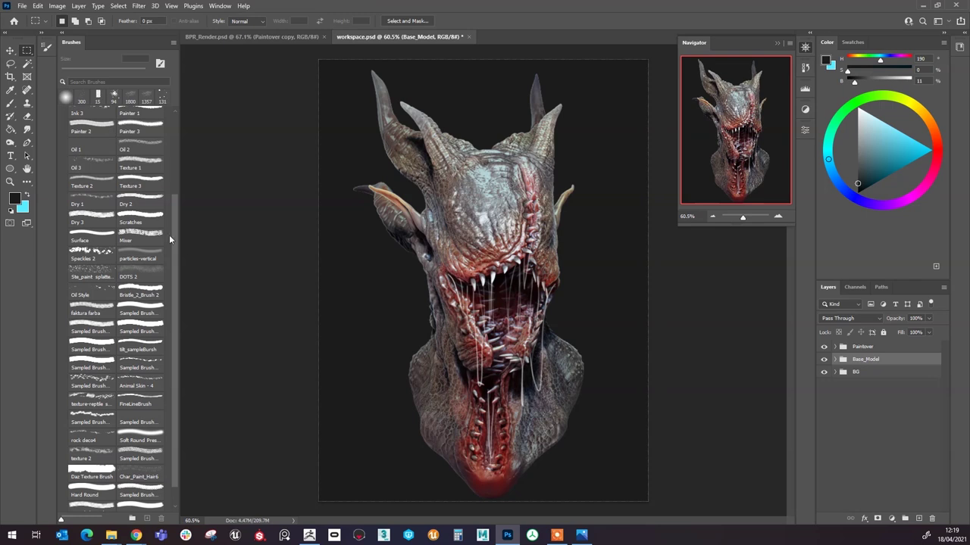
Step: Review the custom brush presets alongside the horned creature bust in workspace.psd
left_click_drag(174, 236, 177, 143)
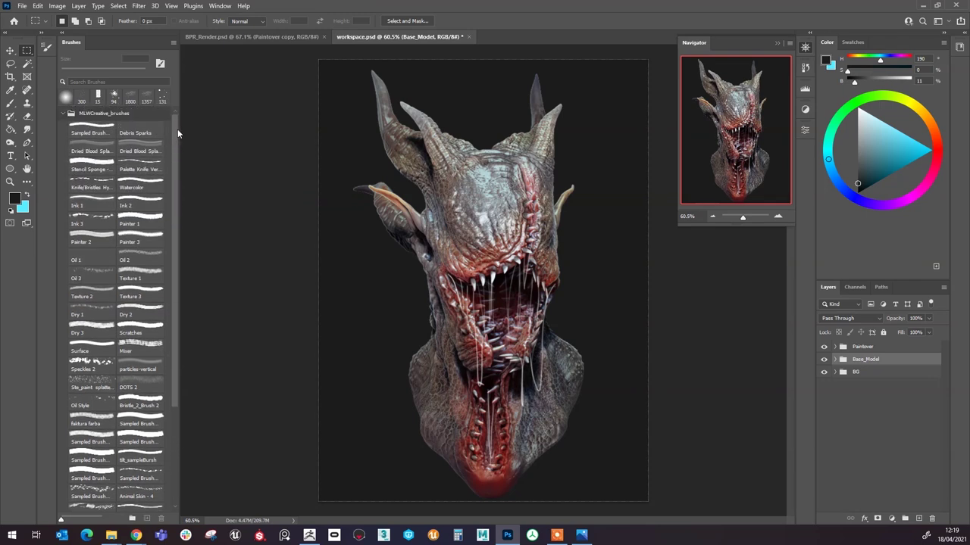
mouse_move(175, 127)
left_mouse_down()
mouse_move(171, 141)
mouse_move(170, 123)
left_mouse_up()
scroll(628, 281, "down", 2)
scroll(668, 305, "up", 3)
scroll(668, 305, "down", 1)
mouse_move(172, 256)
left_mouse_down()
mouse_move(166, 367)
mouse_move(159, 222)
mouse_move(168, 288)
left_mouse_up()
scroll(541, 339, "down", 1)
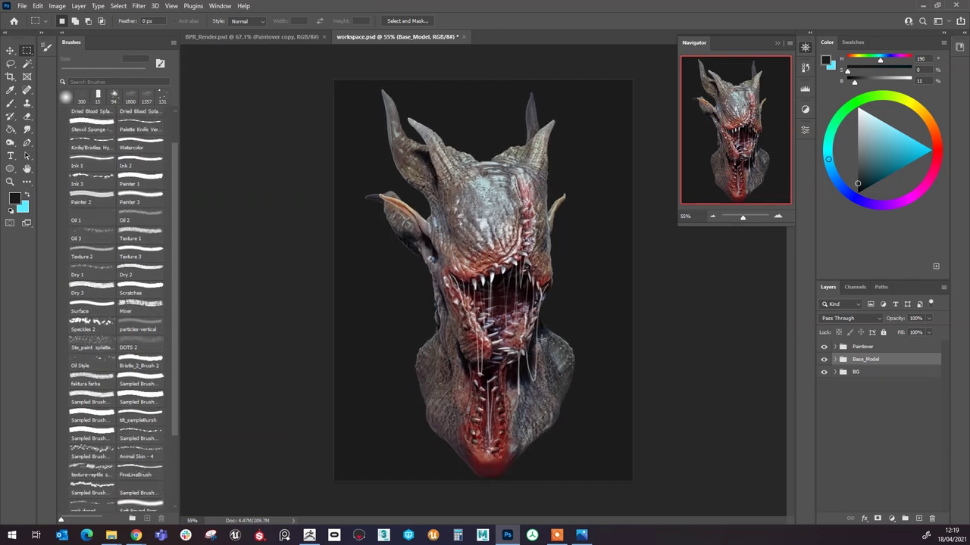
scroll(542, 339, "up", 1)
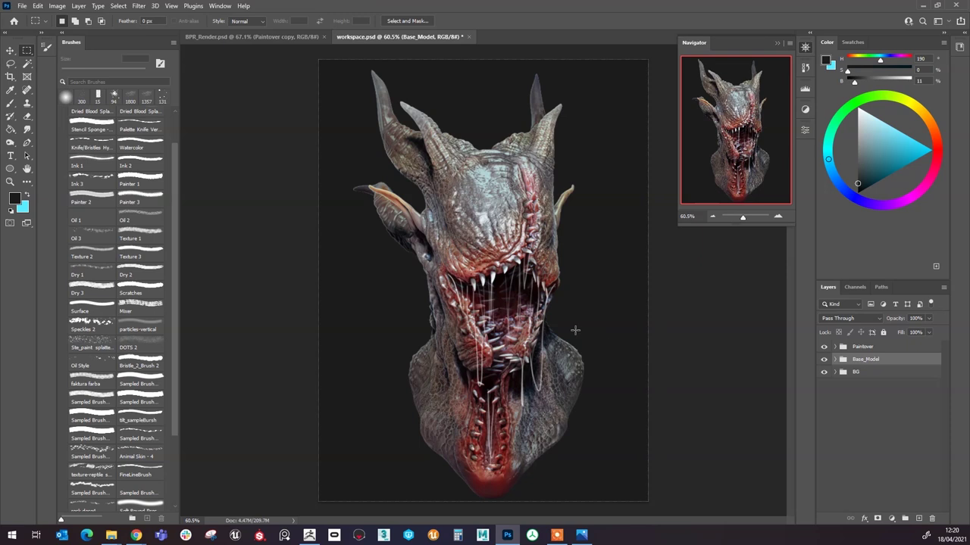
Step: Expand the BG group, select the empty Layer 32 and activate the Gradient tool
left_click(835, 372)
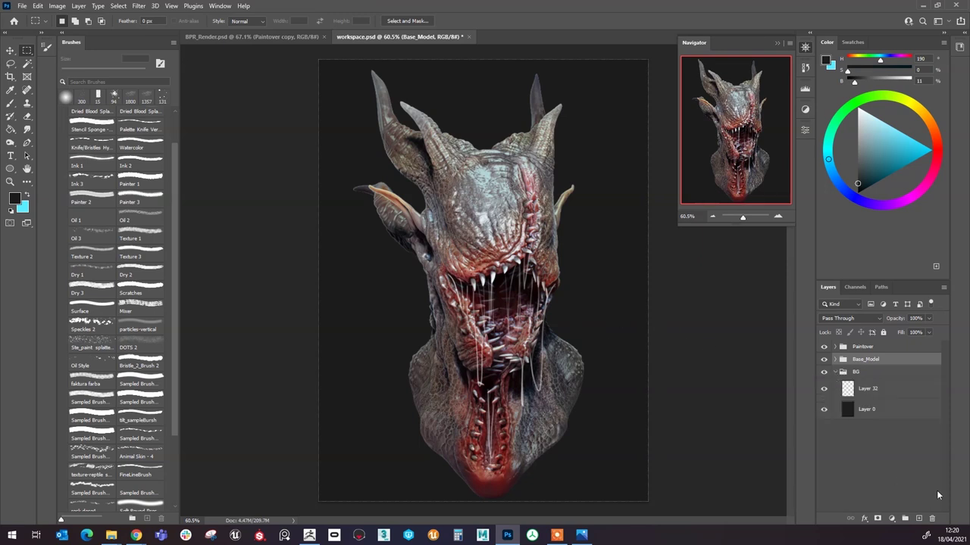
left_click(887, 389)
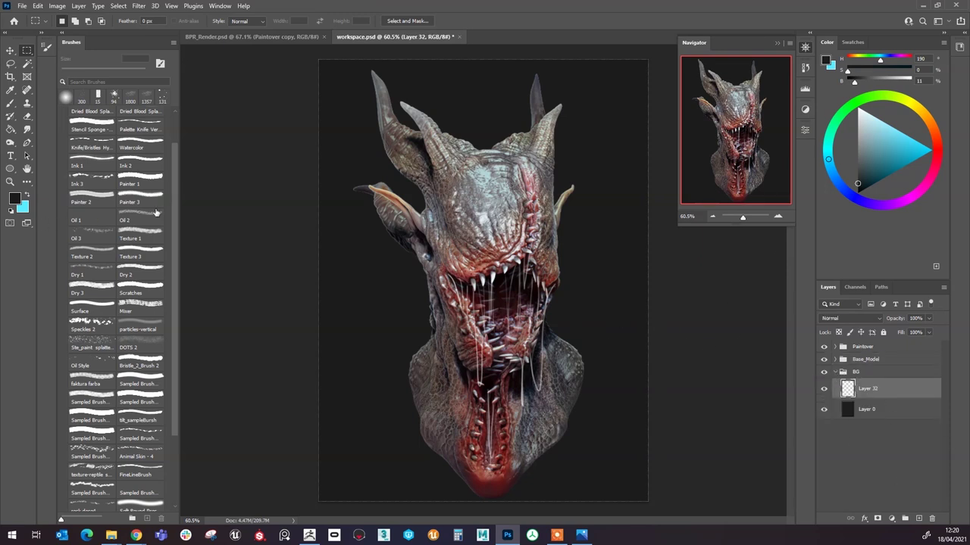
left_click(9, 130)
right_click(10, 129)
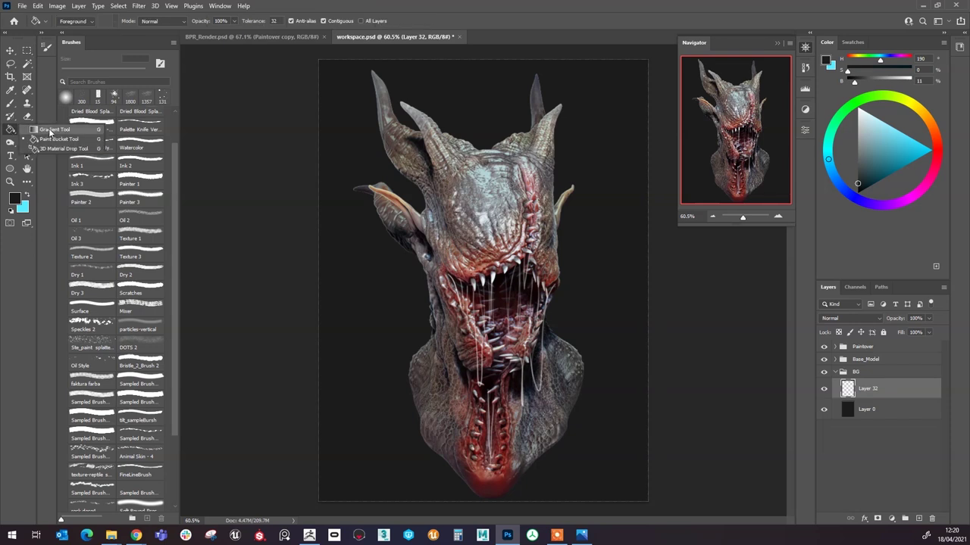
left_click(50, 130)
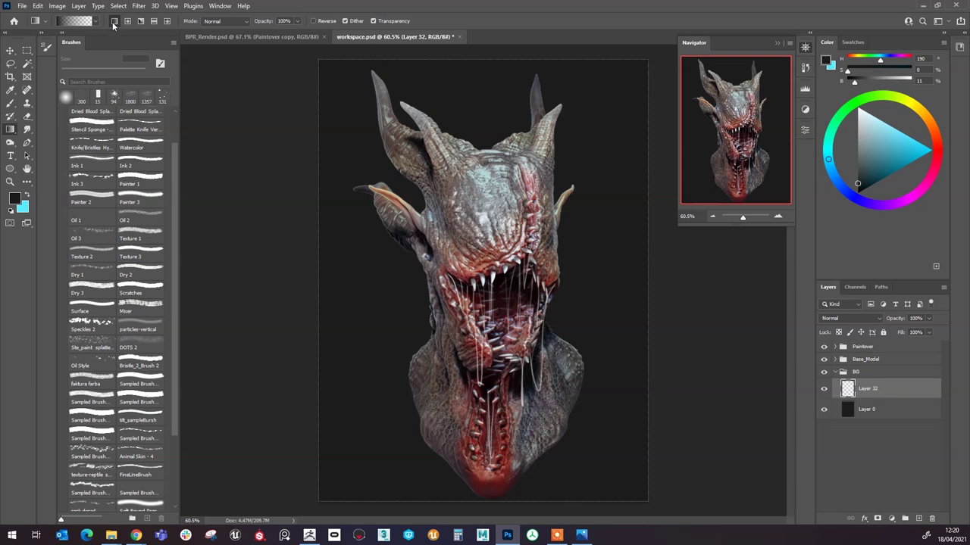
Step: Set the foreground to black and darken the background with a linear gradient fading from the canvas's lower-right corner towards the upper left
left_click_drag(856, 167, 845, 177)
left_click_drag(249, 371, 474, 249)
left_click(857, 193)
left_click_drag(281, 367, 547, 184)
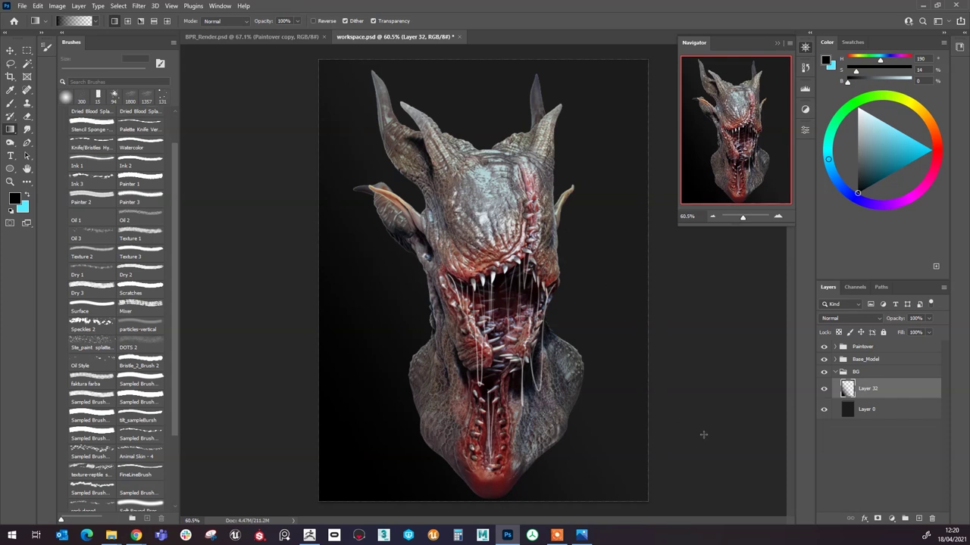
key("ctrl+z")
left_click_drag(695, 434, 301, 182)
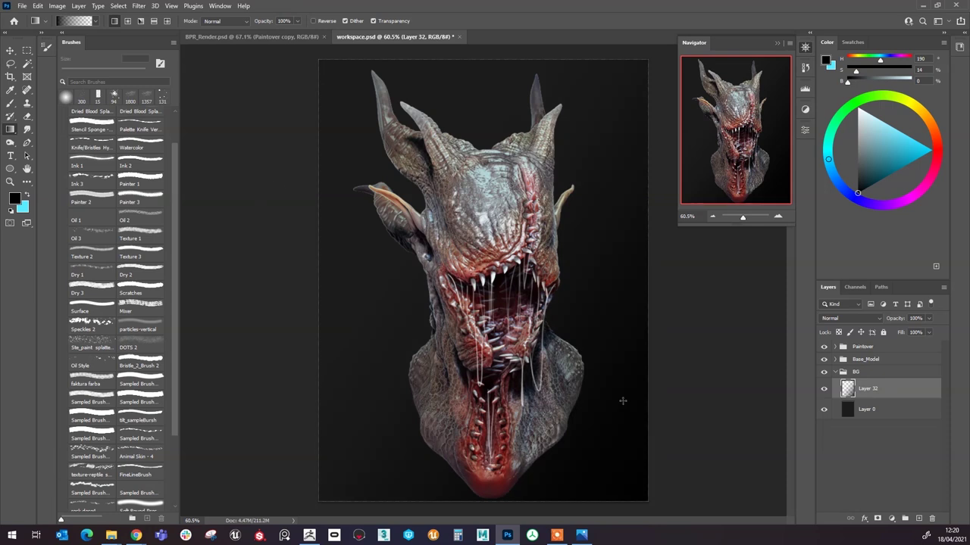
key("ctrl+z")
key("ctrl+shift+z")
Step: Create a new layer above Layer 32 and add a pale teal gradient, sampled from the creature's head, in the background's upper-left corner
left_click(918, 518)
left_click(464, 174, "alt")
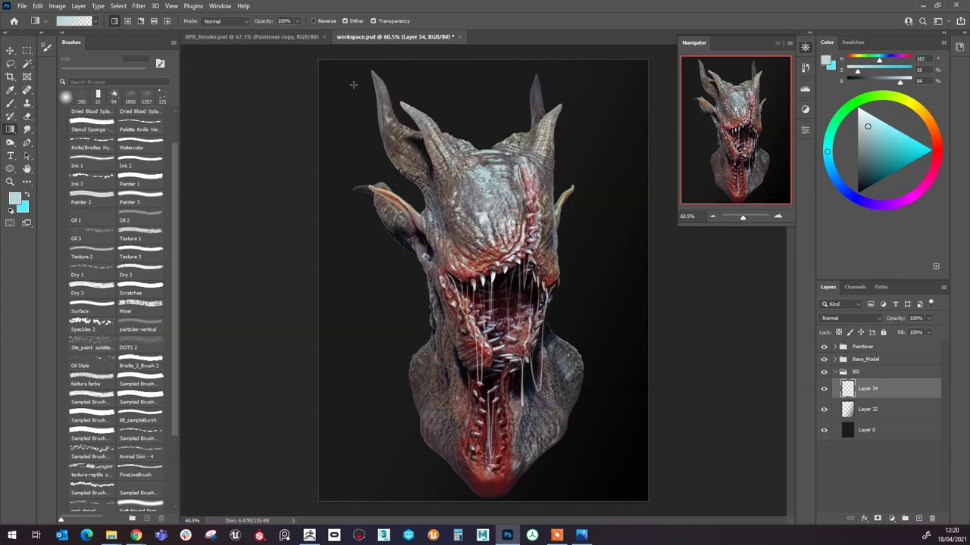
left_click_drag(353, 87, 443, 178)
key("ctrl+z")
left_click_drag(271, 114, 387, 219)
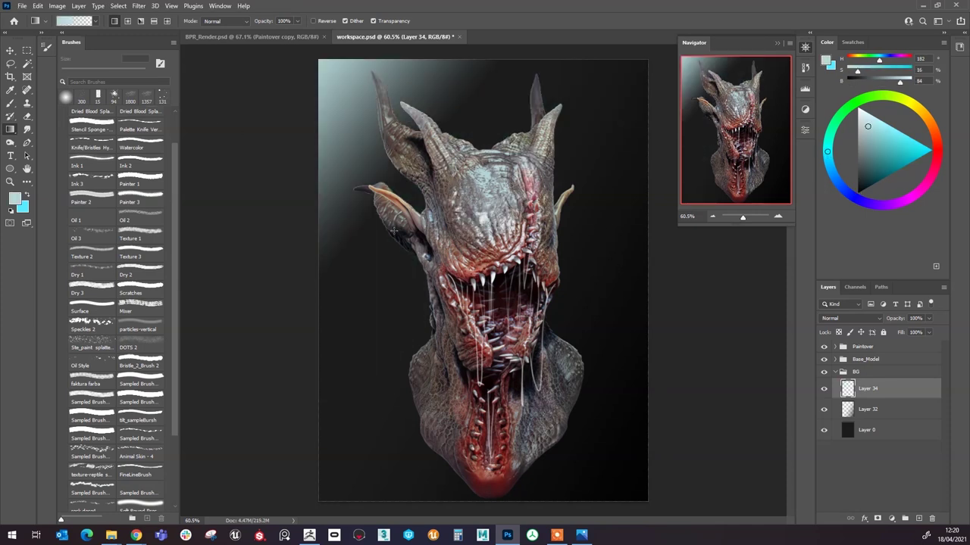
Step: Sample a dark reddish brown from the creature's mouth area and try gradients with it over the lower-left background
left_click_drag(272, 311, 383, 319)
key("ctrl+z")
left_click(455, 270, "alt")
left_click_drag(281, 356, 379, 314)
key("ctrl+z")
left_click(455, 329, "alt")
left_click_drag(291, 333, 414, 288)
key("ctrl+z")
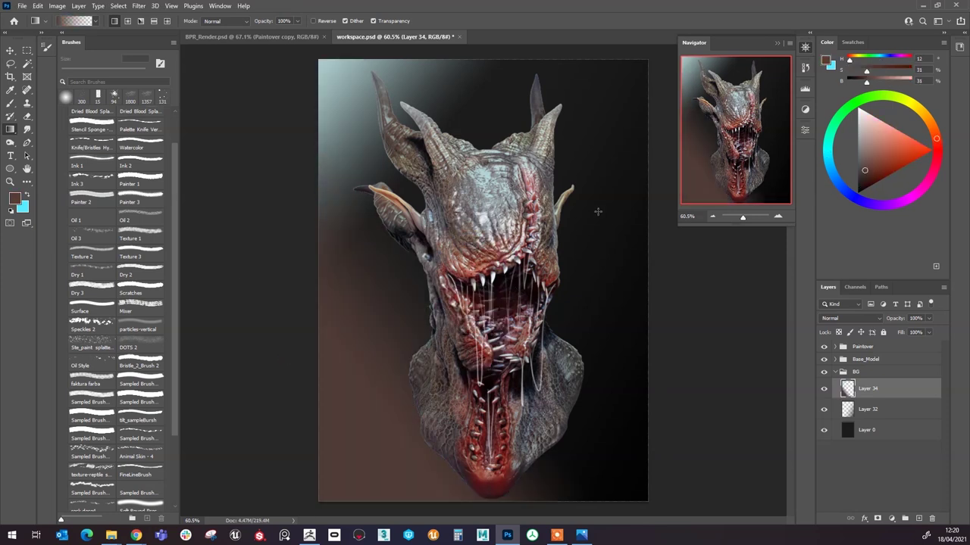
Step: Add a short near-black gradient down from the upper-right edge of the background and slightly lower Layer 34's opacity
left_click(637, 381, "alt")
left_click_drag(626, 56, 606, 128)
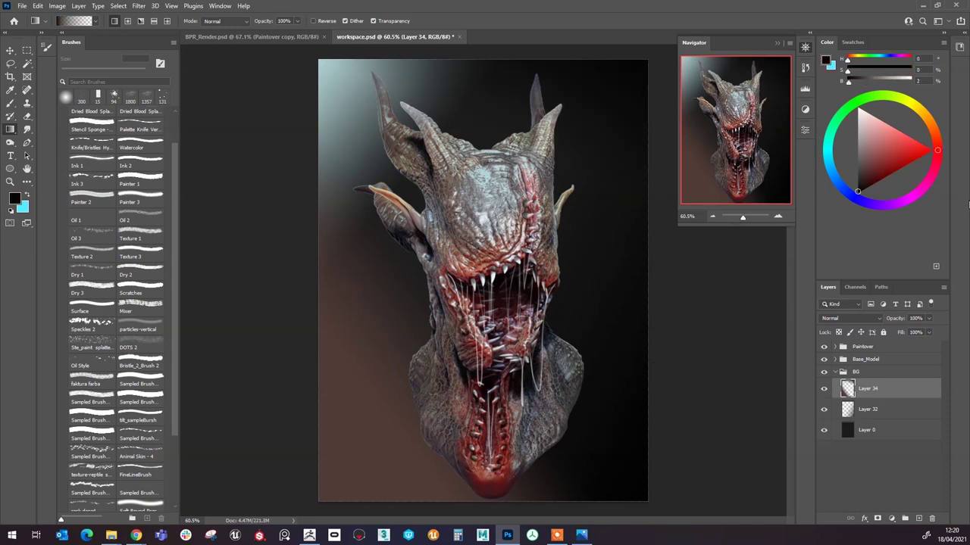
left_click(929, 332)
left_click_drag(920, 333, 920, 334)
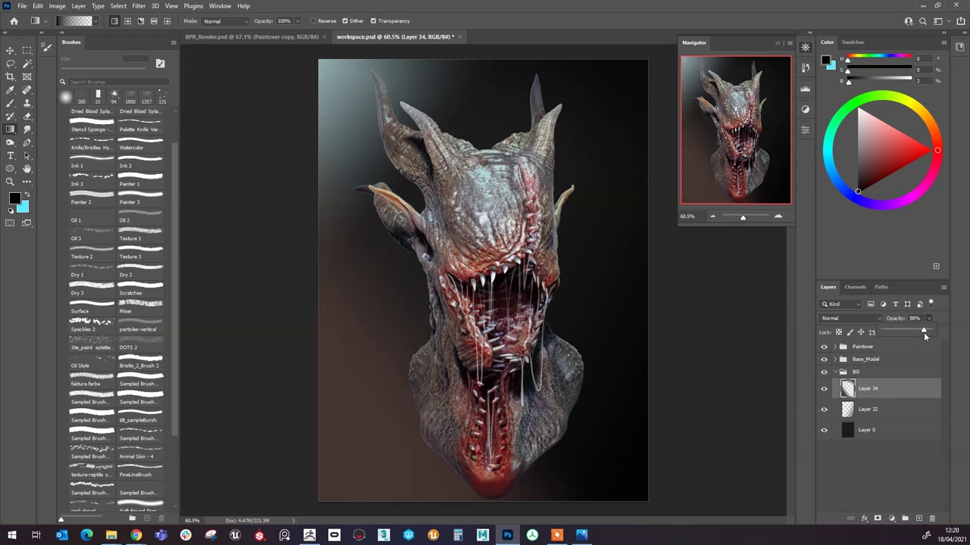
Step: Create a new layer above Layer 34 and try a pale teal radial gradient spreading out from behind the creature's face
left_click(918, 518)
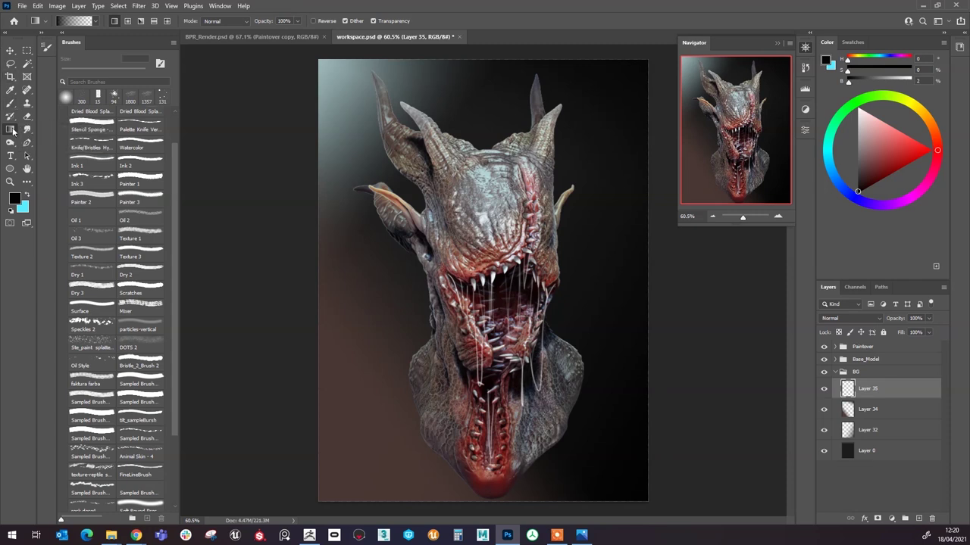
left_click(496, 146, "alt")
left_click_drag(487, 231, 345, 348)
key("ctrl+z")
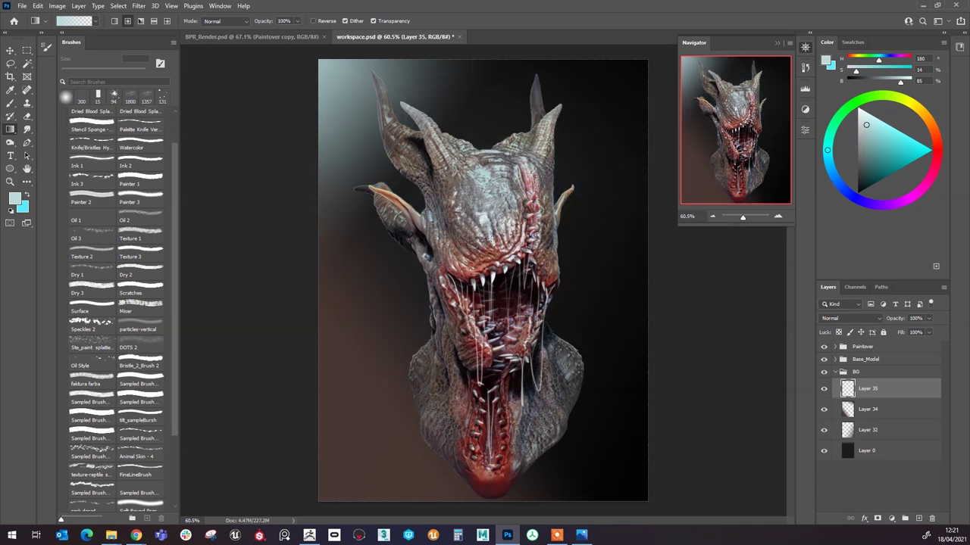
key("ctrl+shift+z")
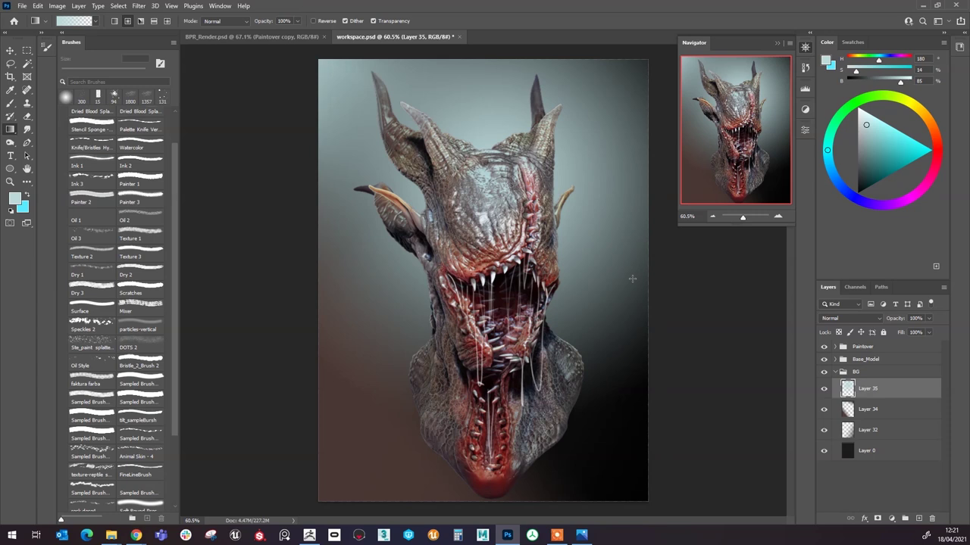
key("ctrl+z")
Step: Draw a light grey radial gradient from the creature's face outward, then set the layer to 65% opacity and 50% fill
left_click(486, 231, "alt")
left_click_drag(486, 231, 365, 372)
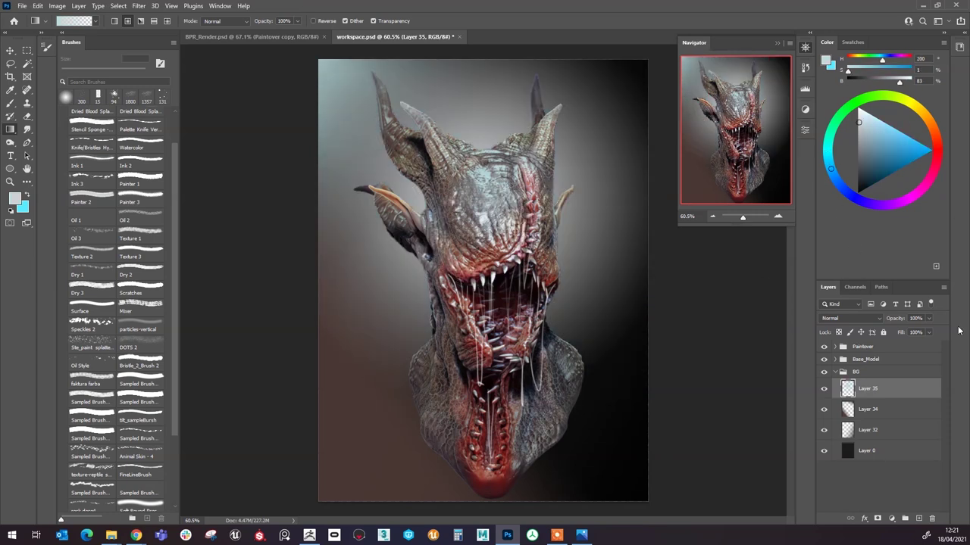
left_click(929, 332)
left_click_drag(909, 332, 908, 346)
left_click(929, 332)
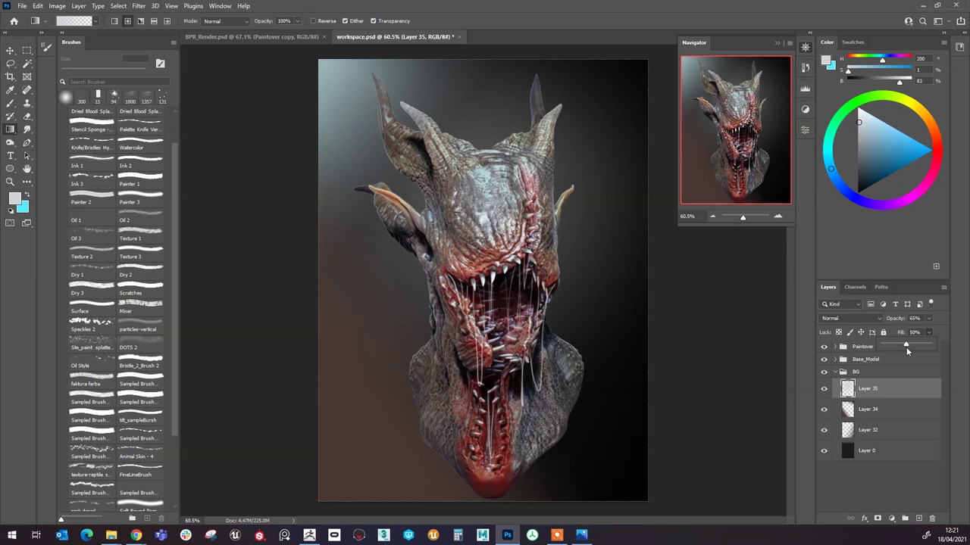
Step: Create a new layer above Layer 35 and try a near-black linear gradient down from the background's upper-left corner
left_click(919, 518)
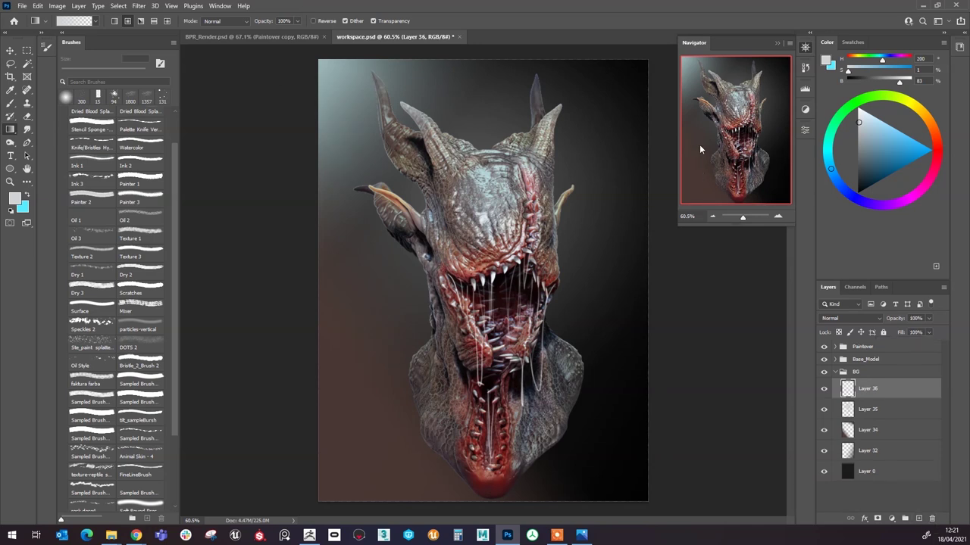
left_click(637, 84, "alt")
left_click_drag(323, 51, 294, 180)
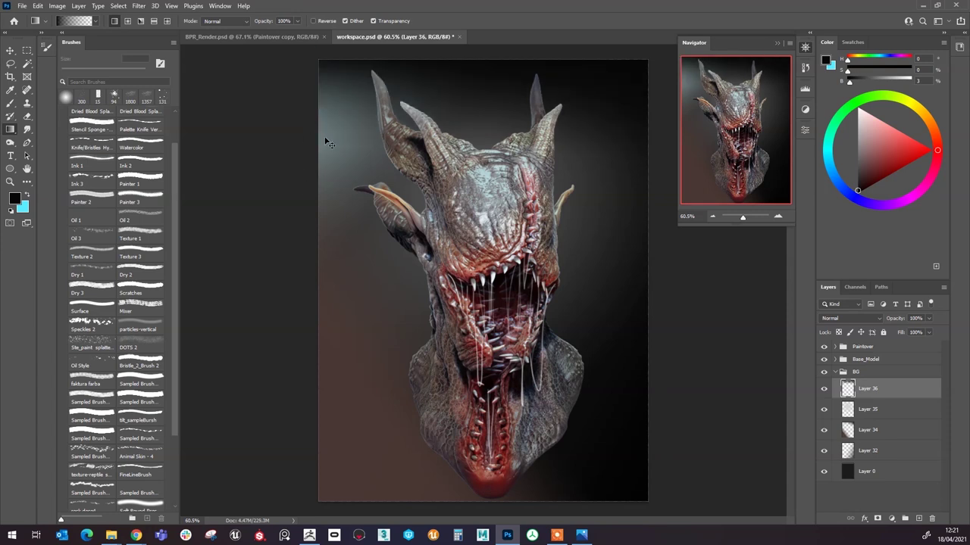
key("ctrl+z")
key("ctrl+shift+z")
key("ctrl+z")
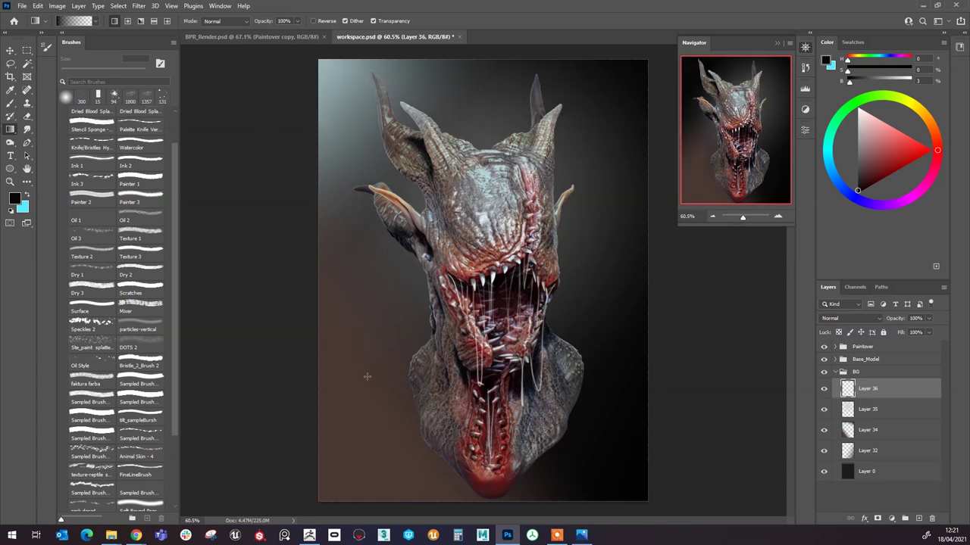
key("ctrl+shift+z")
key("ctrl+z")
left_click_drag(251, 177, 351, 304)
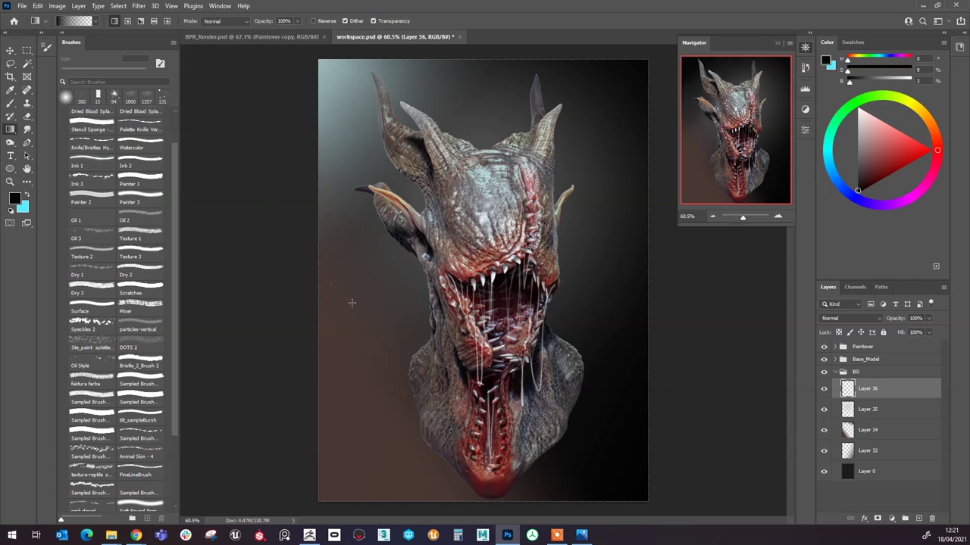
key("ctrl+z")
Step: Darken the background's left and top edges with near-black linear gradients on Layer 36, at 92% opacity and 90% fill
left_click_drag(244, 270, 341, 288)
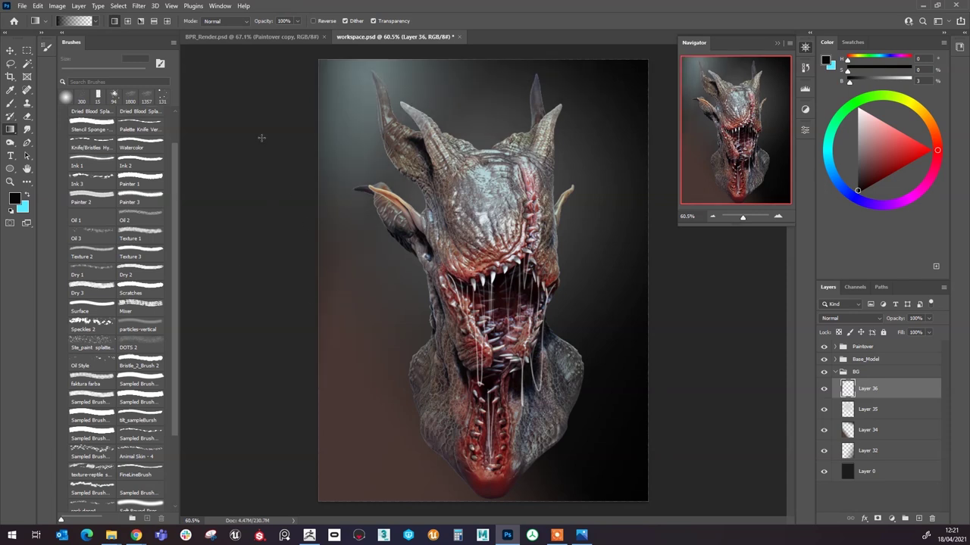
left_click_drag(537, 57, 537, 148)
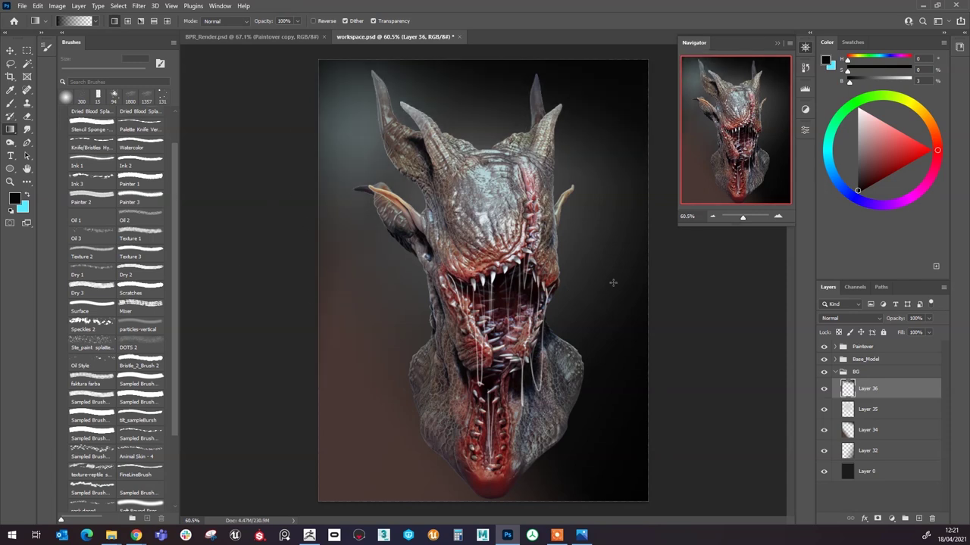
left_click(929, 318)
left_click(951, 327)
left_click_drag(927, 345, 924, 346)
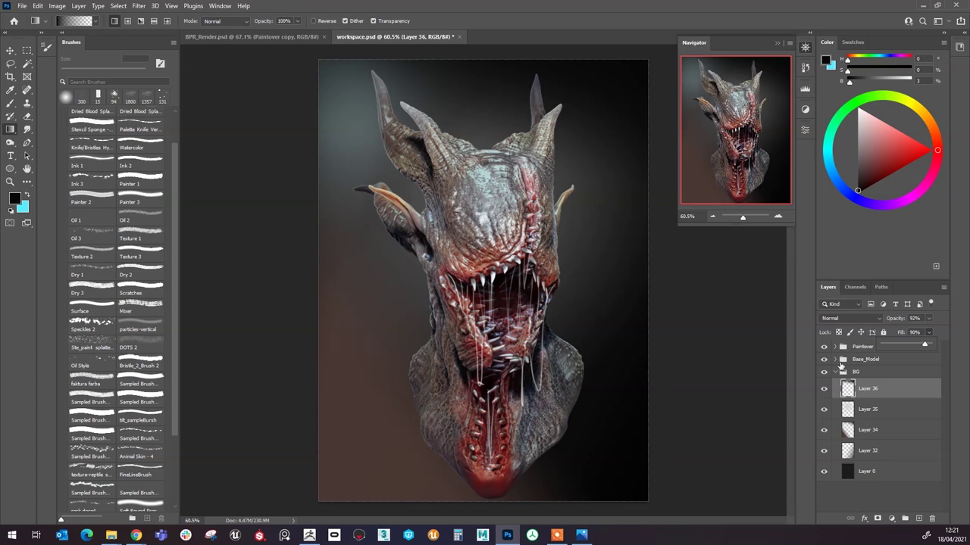
Step: Make Layer 33 in the Paintover group active, collapse the BG group, and choose the rectangular sampled brush at 80 px
left_click(835, 372)
left_click(836, 346)
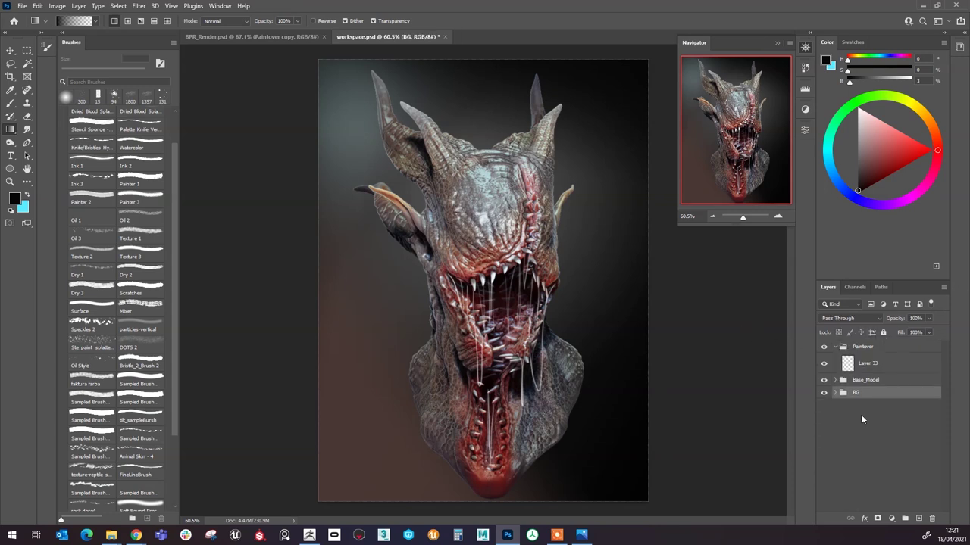
left_click(887, 361)
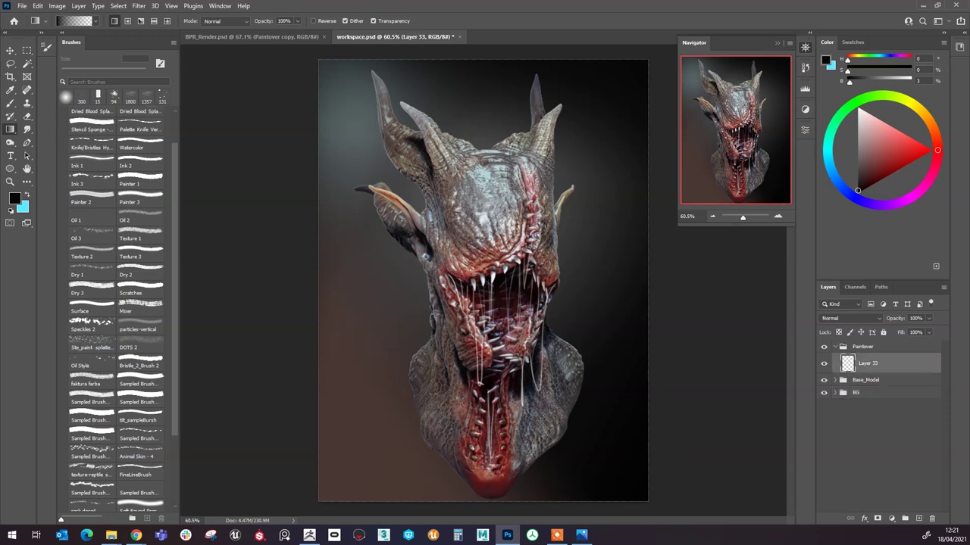
left_click(9, 99)
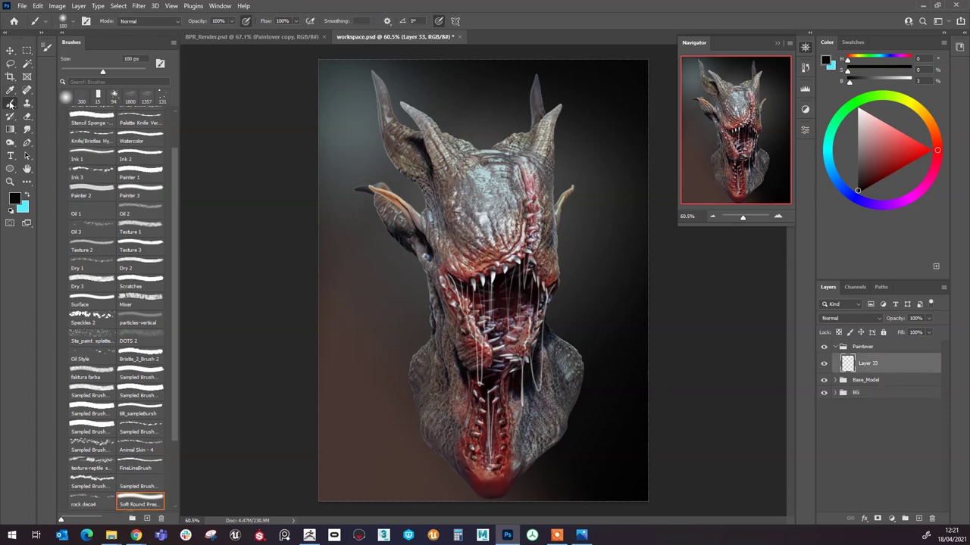
scroll(137, 372, "down", 1)
scroll(137, 412, "down", 1)
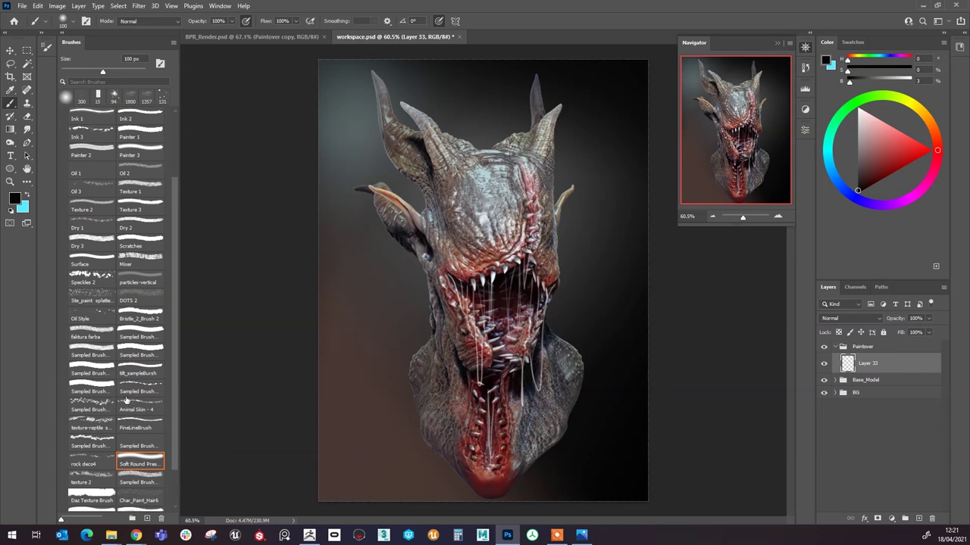
left_click(90, 390)
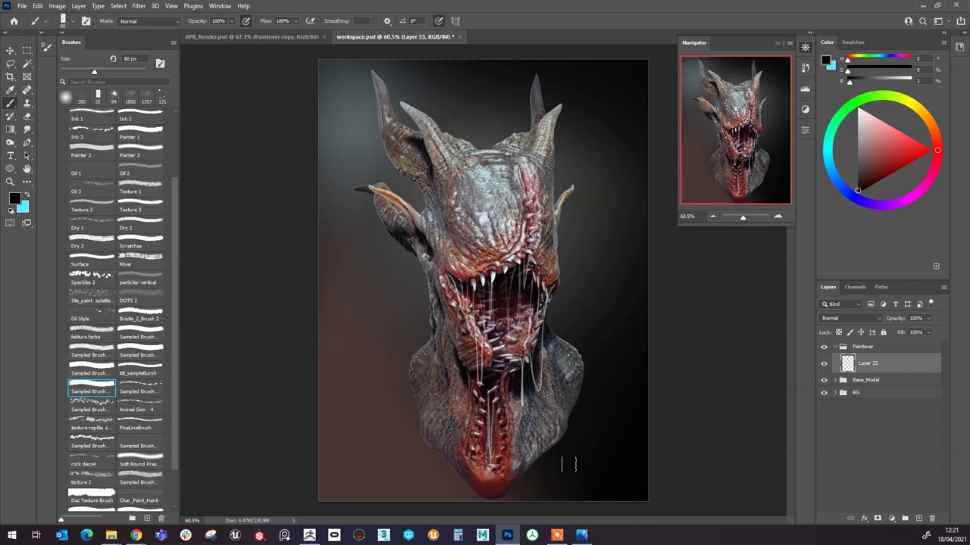
Step: Try a large black oval stroke around the creature's head and jaws, and undo it
mouse_move(559, 95)
left_mouse_down()
mouse_move(482, 87)
mouse_move(526, 122)
left_mouse_up()
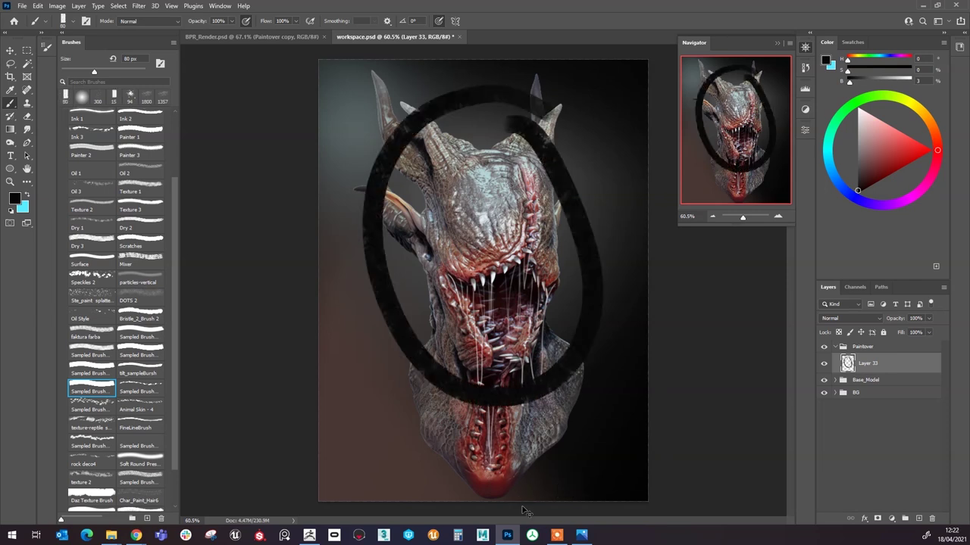
key("ctrl+z")
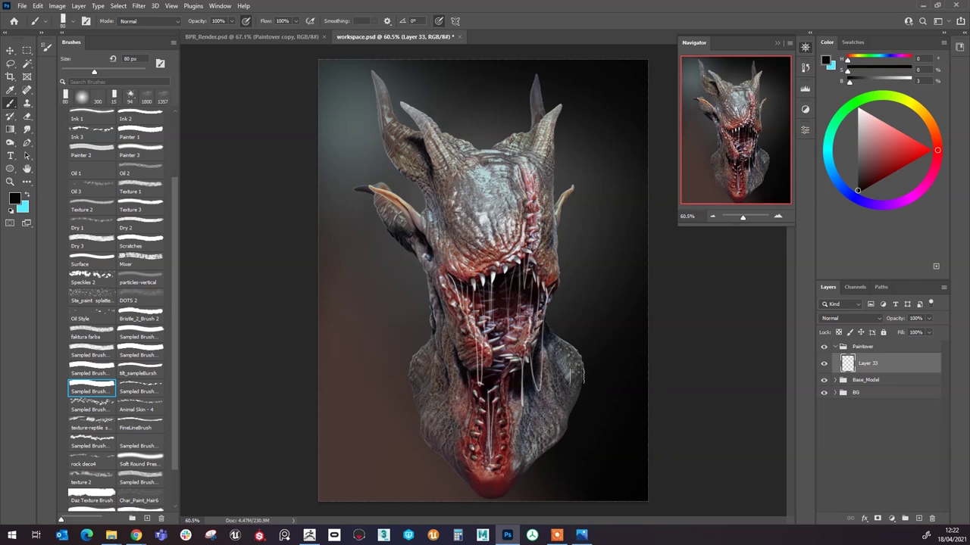
Step: Paint dark grey strokes sloping down from the right shoulder on Layer 33, using colours sampled from the skin, and keep the layer
left_click(574, 377, "alt")
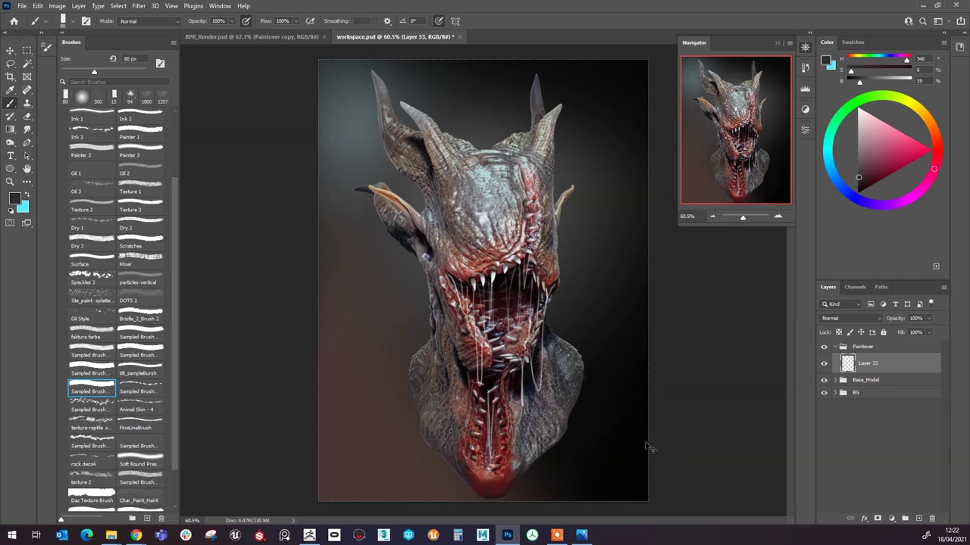
left_click(578, 408, "alt")
mouse_move(582, 377)
left_mouse_down()
mouse_move(597, 394)
mouse_move(595, 376)
mouse_move(606, 436)
left_mouse_up()
left_click(577, 433, "alt")
mouse_move(579, 397)
left_mouse_down()
mouse_move(584, 452)
mouse_move(568, 479)
left_mouse_up()
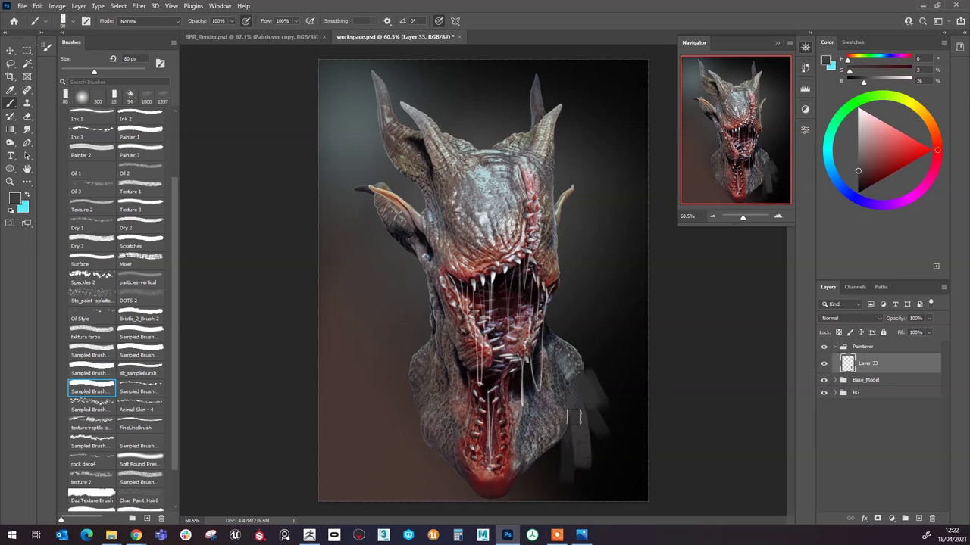
key("Delete")
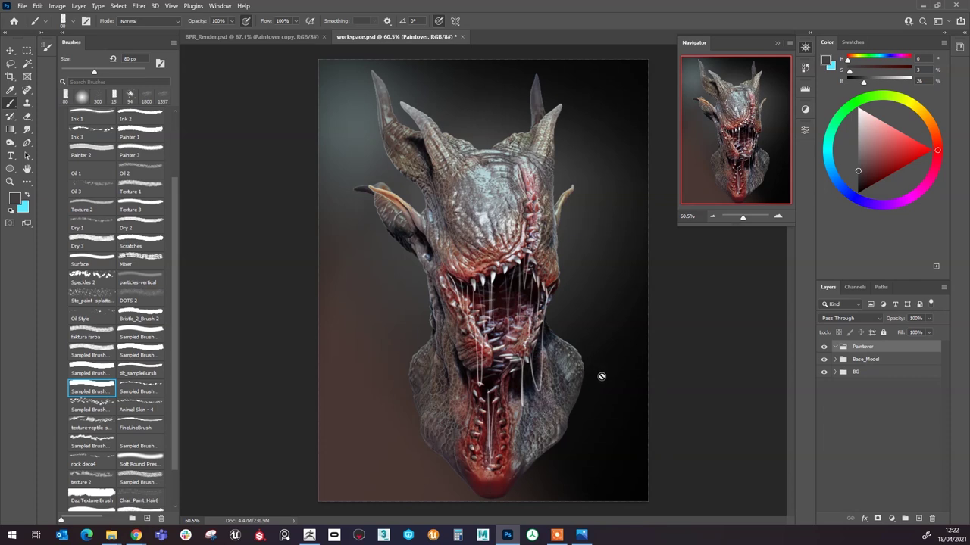
key("ctrl+z")
Step: Extend the grey strokes down the chest and paint sampled dark red below the creature's chin with the brush at 125 px
mouse_move(598, 446)
left_mouse_down()
mouse_move(604, 435)
mouse_move(568, 474)
mouse_move(530, 459)
mouse_move(545, 443)
mouse_move(513, 512)
mouse_move(495, 482)
mouse_move(500, 506)
mouse_move(478, 486)
left_mouse_up()
left_click(544, 446, "alt")
left_click(498, 470, "alt")
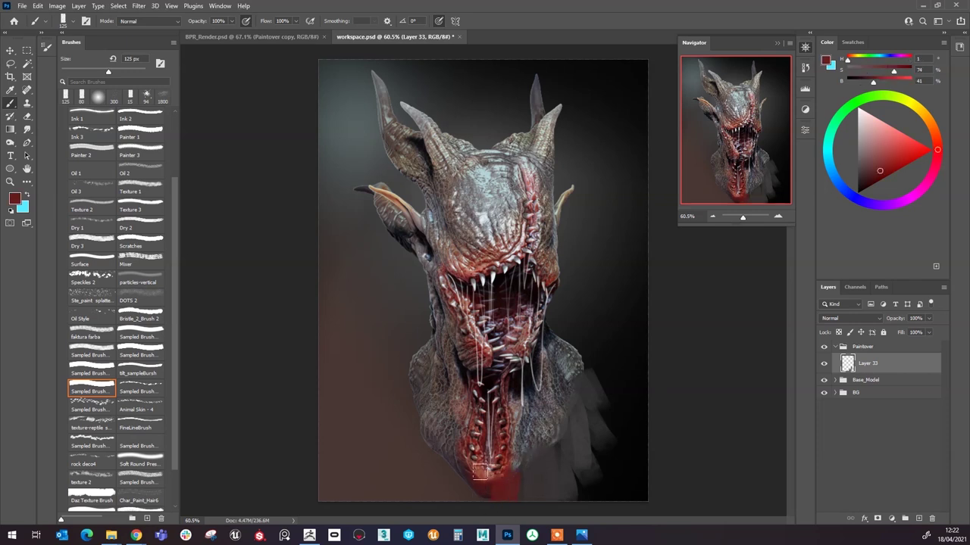
Step: Rough in the left shoulder and chest with broad dark purple-grey and brown strokes sampled from the neck, touching up the right shoulder
left_click(460, 485, "alt")
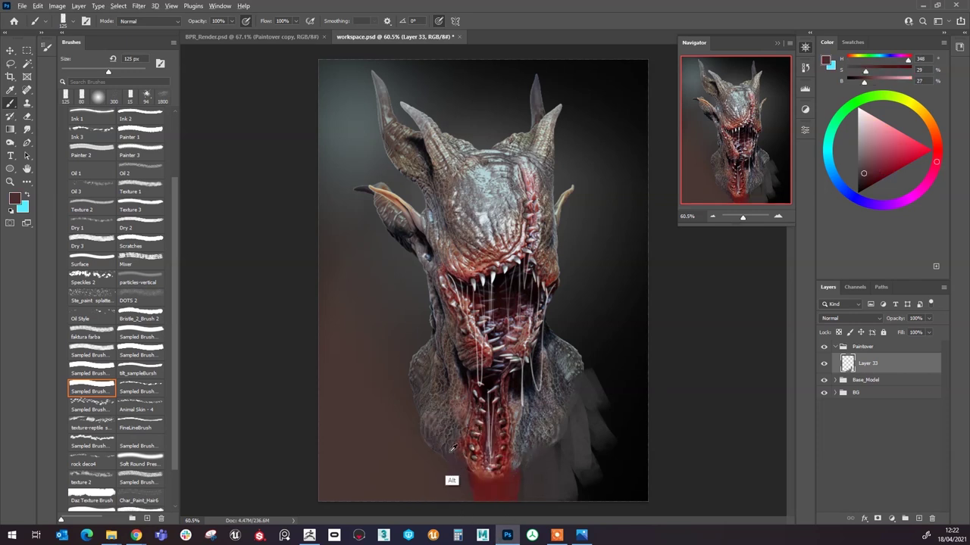
left_click(413, 390, "alt")
mouse_move(419, 363)
left_mouse_down()
mouse_move(379, 395)
mouse_move(394, 413)
mouse_move(416, 385)
left_mouse_up()
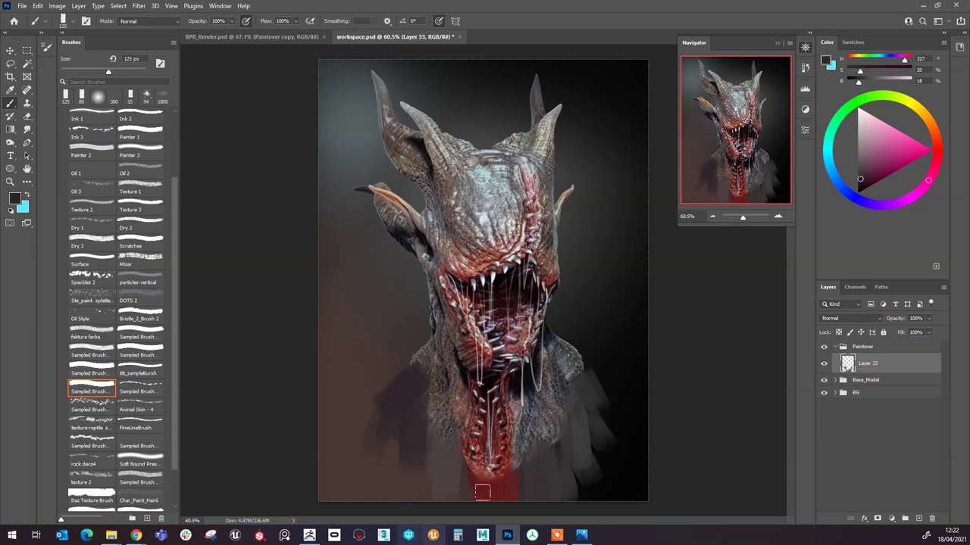
left_click(429, 383, "alt")
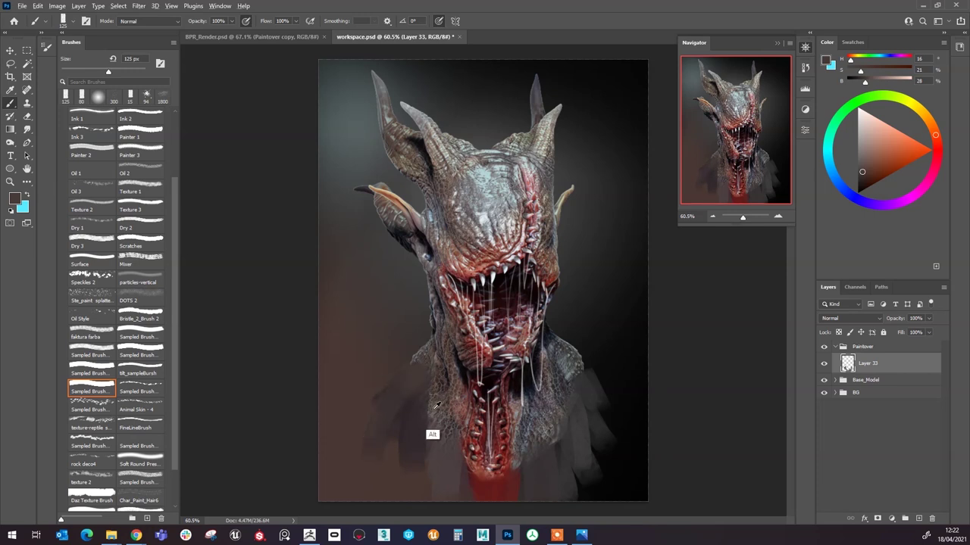
left_click(434, 436, "alt")
left_click(578, 405, "alt")
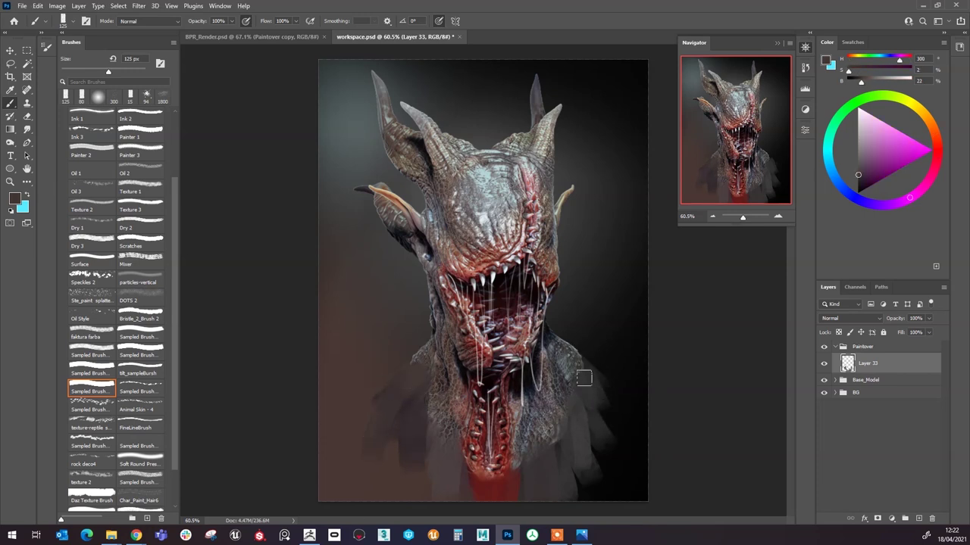
left_click(433, 389, "alt")
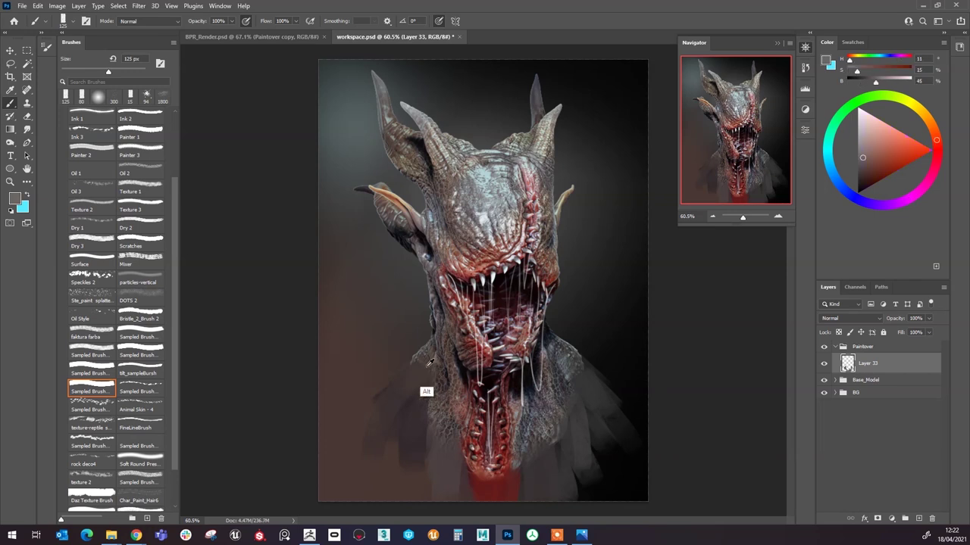
Step: Clean up the left shoulder's upper edge with the 80 px eraser brush and repaint it in sampled dark brown-grey
key("e")
left_click(83, 98)
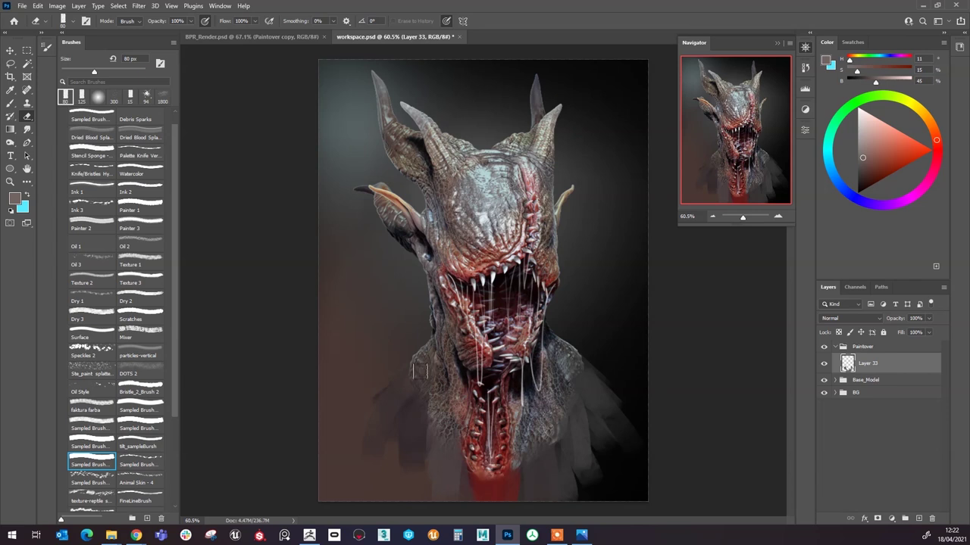
key("b")
left_click(404, 372, "alt")
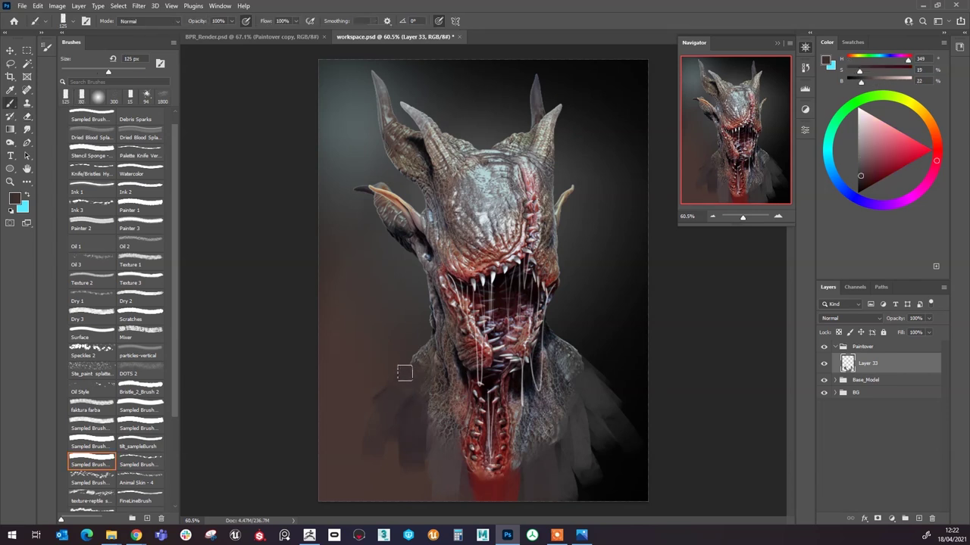
left_click(440, 486, "alt")
mouse_move(424, 351)
left_mouse_down()
mouse_move(422, 376)
mouse_move(420, 361)
left_mouse_up()
Step: Paint light grey highlight strokes down the left shoulder's outer edge with the brush reduced to 50 px
key("bracketleft")
key("bracketleft")
key("bracketleft")
key("bracketleft")
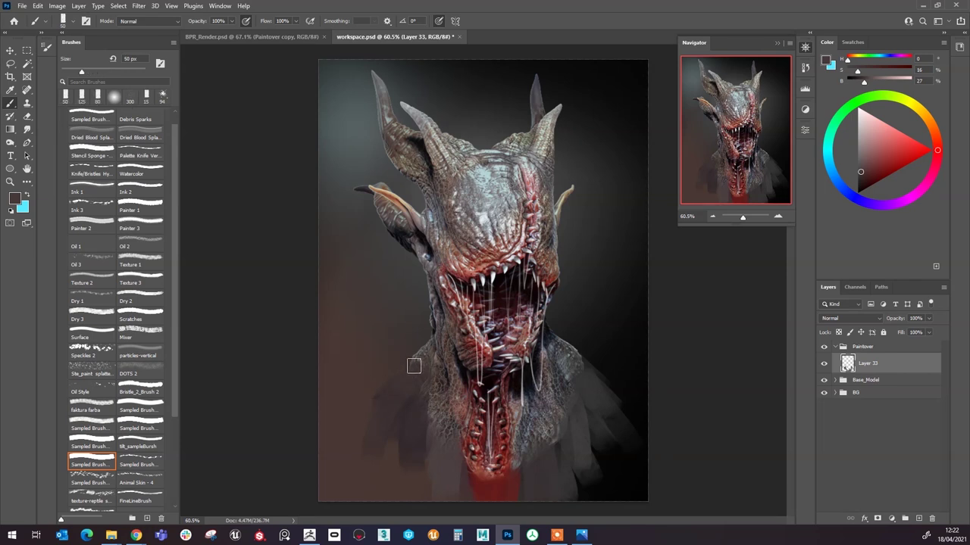
left_click(420, 378, "alt")
mouse_move(411, 365)
left_mouse_down()
mouse_move(387, 401)
mouse_move(419, 362)
mouse_move(378, 404)
mouse_move(398, 397)
mouse_move(365, 474)
mouse_move(354, 436)
left_mouse_up()
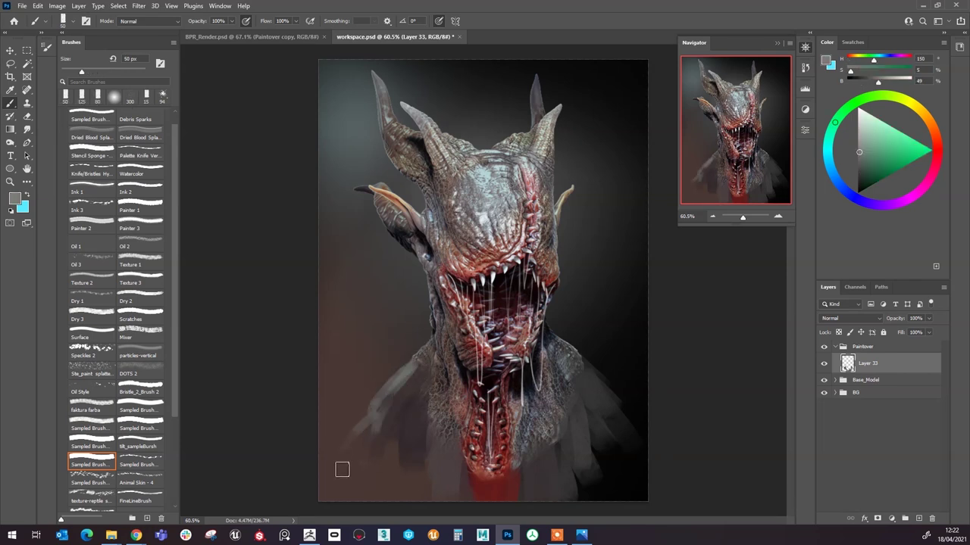
Step: Paint a thin mid-grey highlight along the right shoulder's outer edge with a smaller brush of 40 to 35 px
left_click(584, 370, "alt")
key("bracketleft")
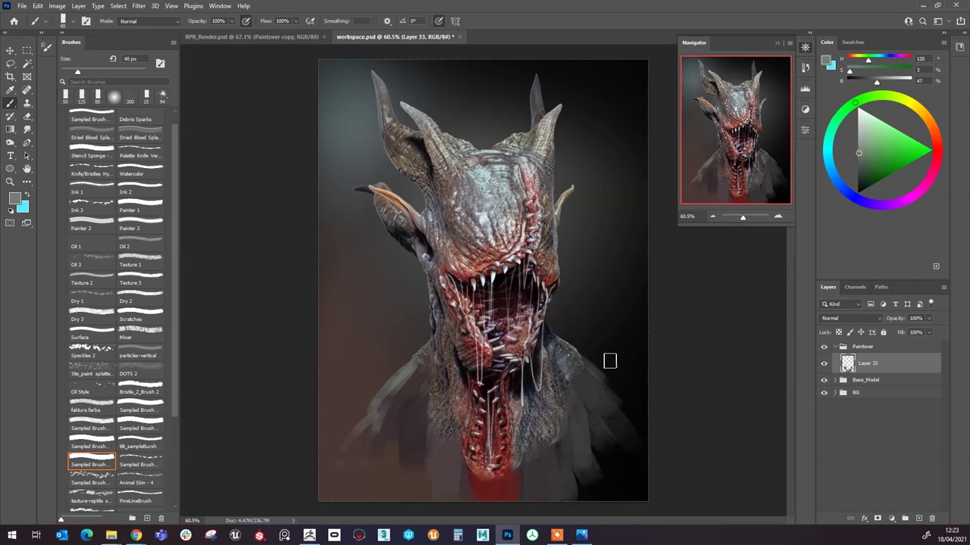
mouse_move(588, 364)
left_mouse_down()
mouse_move(645, 433)
mouse_move(613, 399)
mouse_move(636, 426)
left_mouse_up()
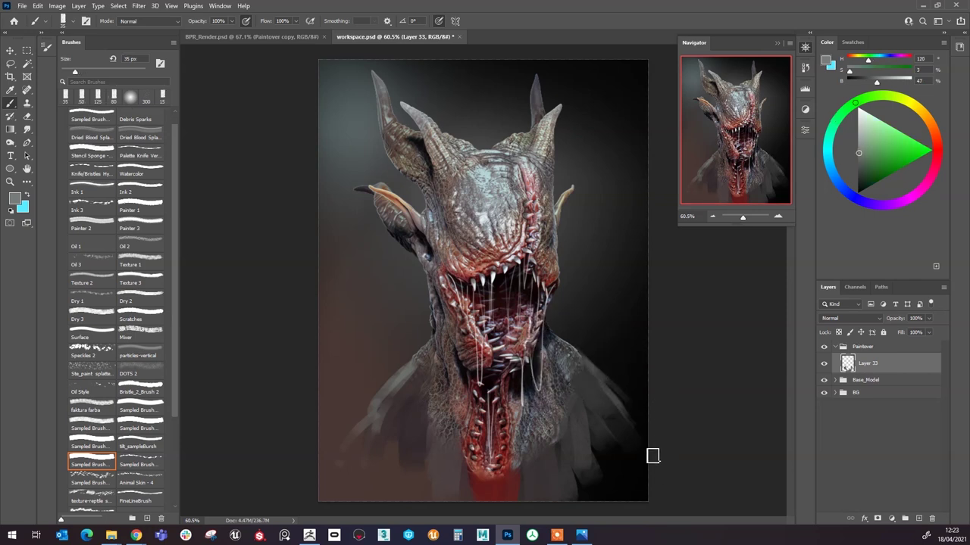
Step: Fill in the right shoulder with sampled dark and mid-grey strokes using the brush at 70 px
key("bracketright")
key("bracketright")
key("bracketright")
key("bracketright")
left_click(572, 411, "alt")
left_click_drag(593, 415, 583, 384)
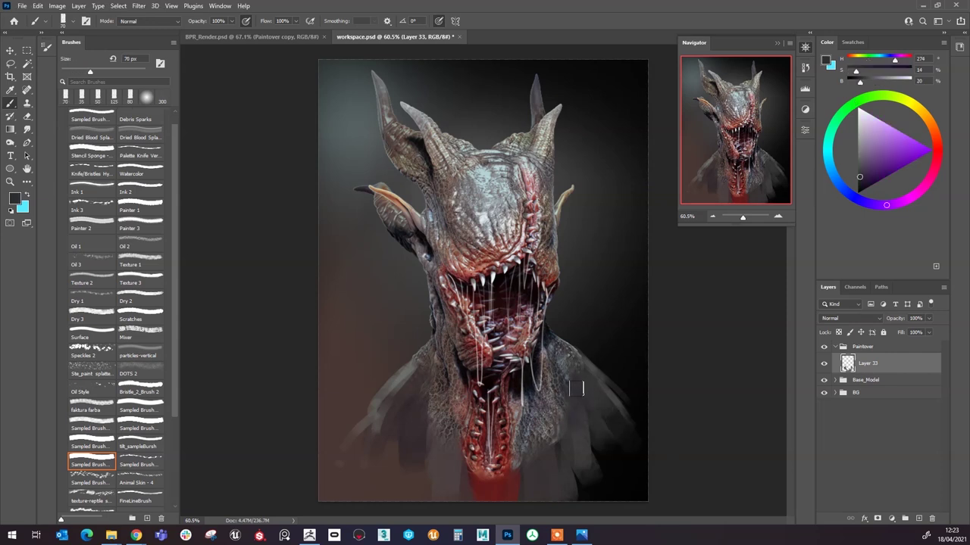
left_click(560, 380, "alt")
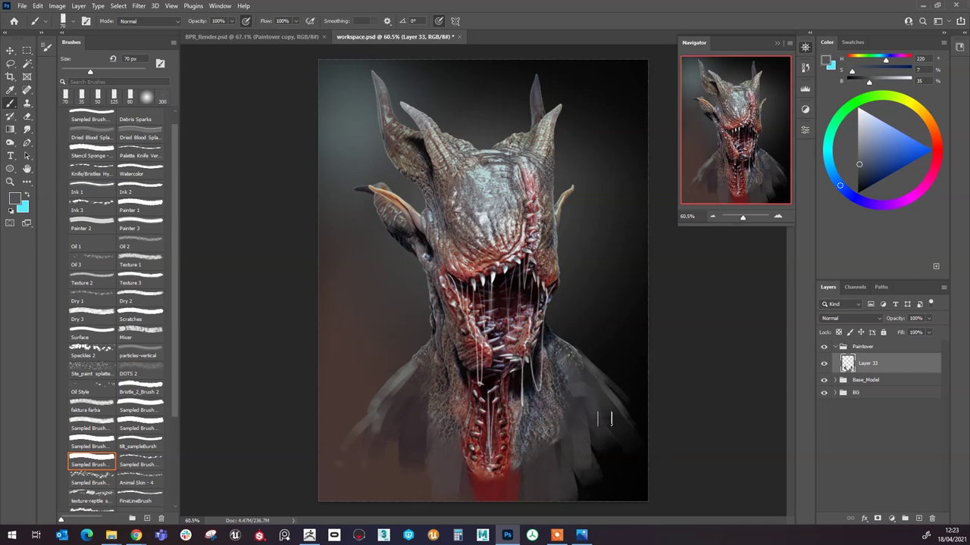
Step: Blend the left shoulder into the neck with sampled brown-grey strokes, enlarging the brush to 125 px
left_click(415, 376, "alt")
left_click(419, 359, "alt")
left_click(436, 441, "alt")
left_click(417, 381, "alt")
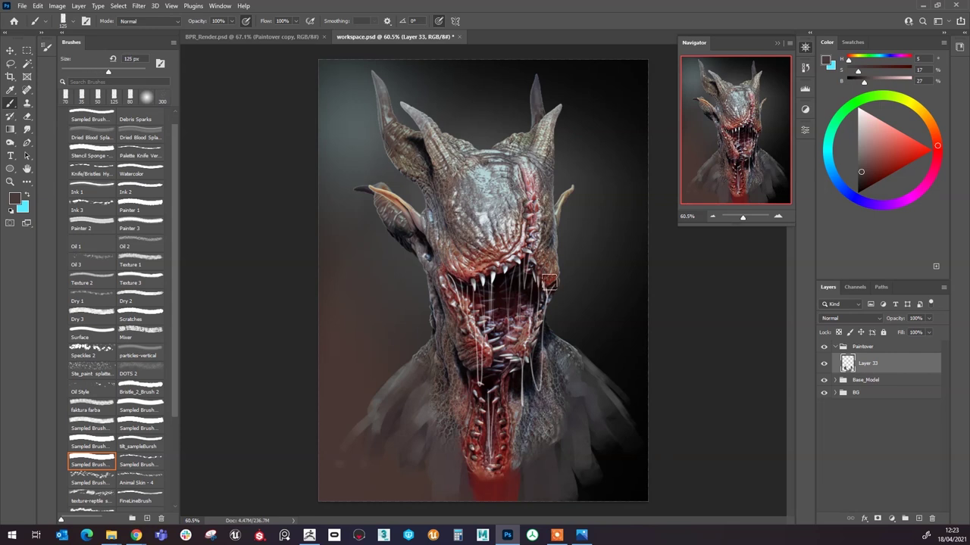
Step: Refine the left shoulder's silhouette and chest shading by alternating sampled background brown and skin grey strokes at 125 px
left_click(342, 435, "alt")
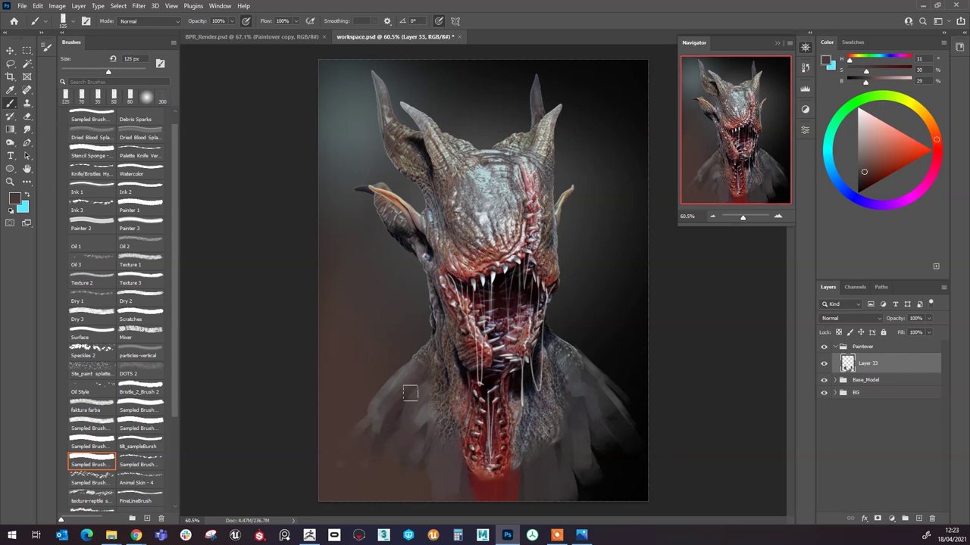
left_click(434, 457, "alt")
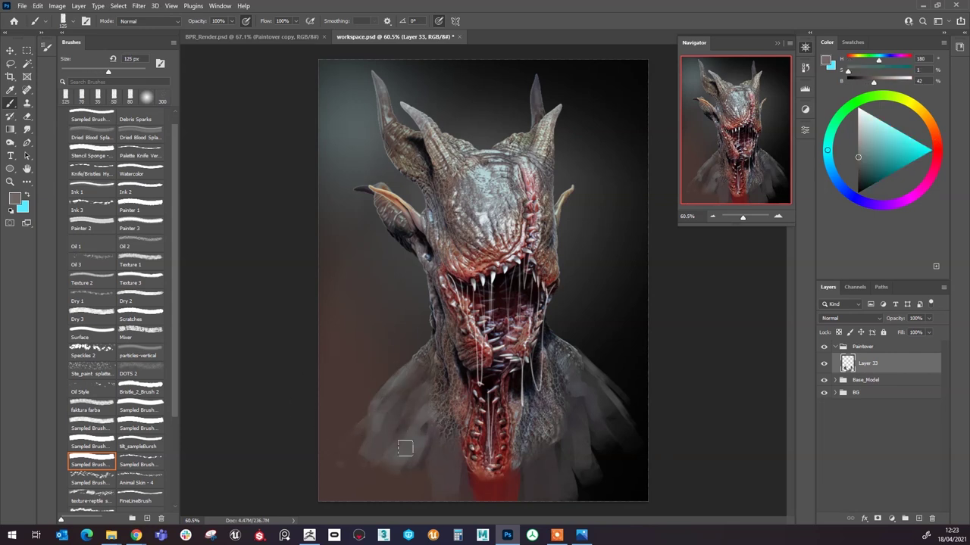
left_click(348, 458, "alt")
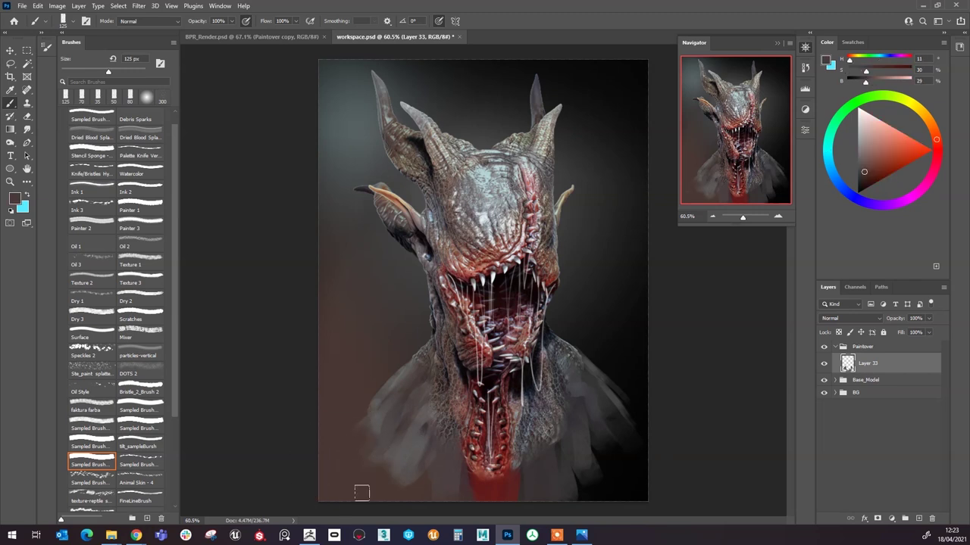
left_click(372, 442, "alt")
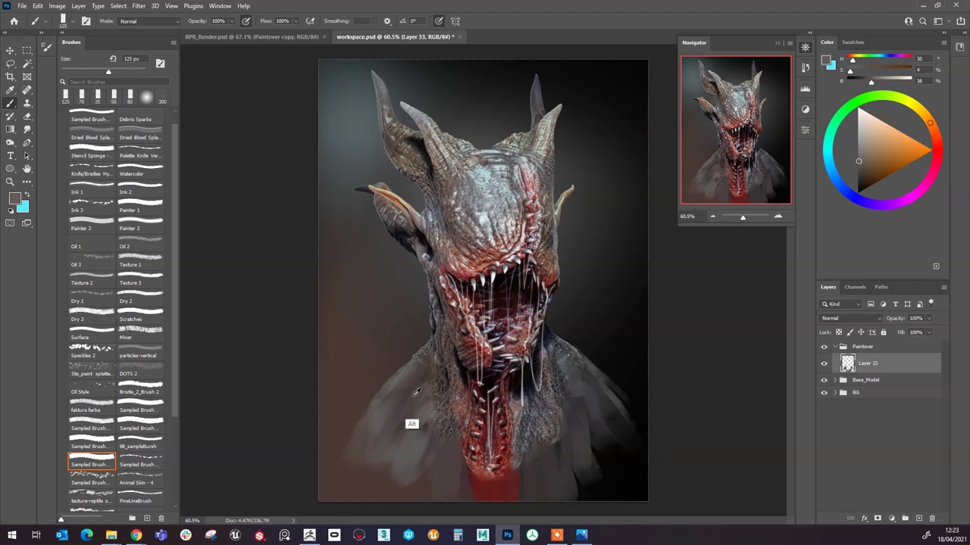
left_click(390, 396, "alt")
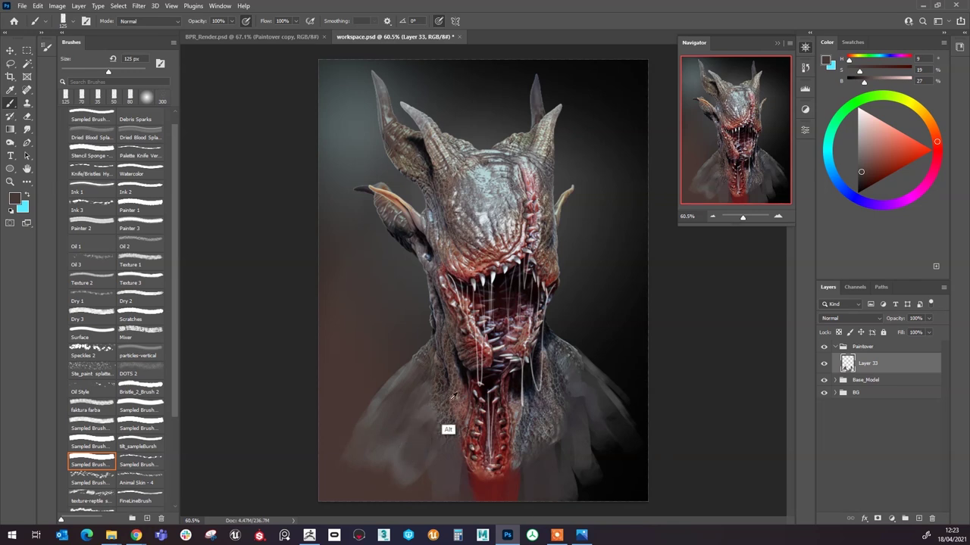
left_click(416, 407, "alt")
left_click(561, 463, "alt")
left_click(555, 452, "alt")
mouse_move(554, 435)
left_mouse_down()
mouse_move(576, 470)
mouse_move(591, 465)
left_mouse_up()
left_click_drag(558, 412, 606, 464)
key("ctrl+z")
key("ctrl+z")
Step: Cover the red area beneath the lower jaw with sampled grey strokes at 125 px, blending it into the chest
left_click(556, 436, "alt")
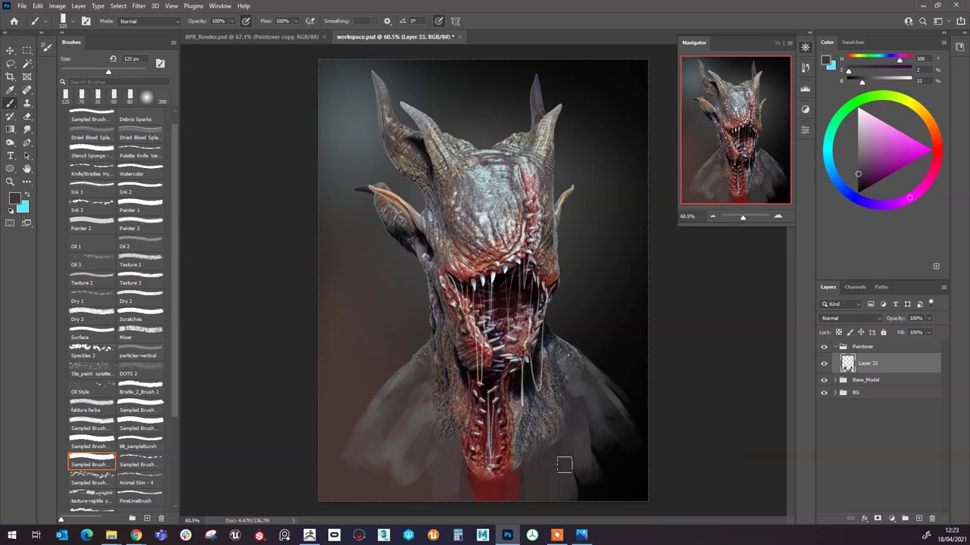
left_click(538, 467, "alt")
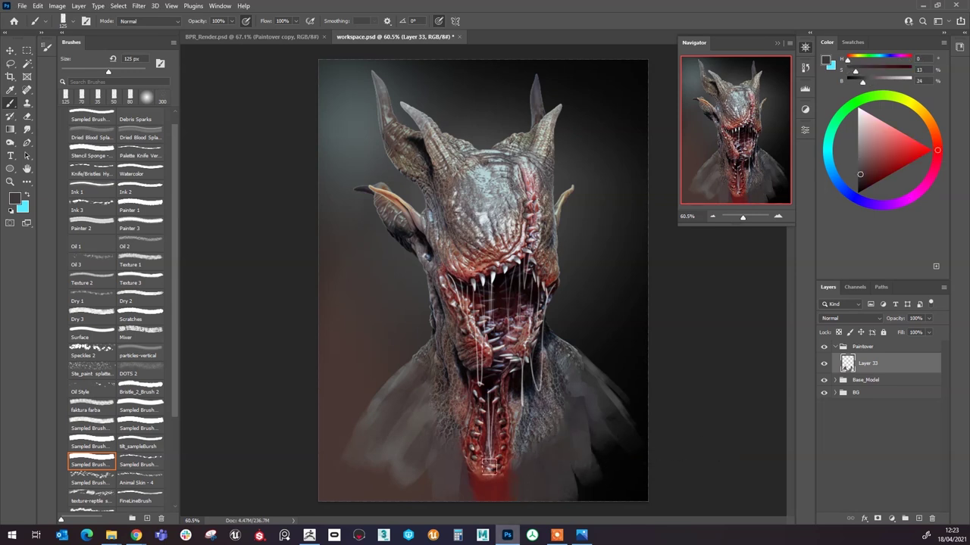
left_click(509, 488, "alt")
mouse_move(505, 487)
left_mouse_down()
mouse_move(467, 481)
mouse_move(496, 503)
mouse_move(471, 494)
mouse_move(484, 506)
left_mouse_up()
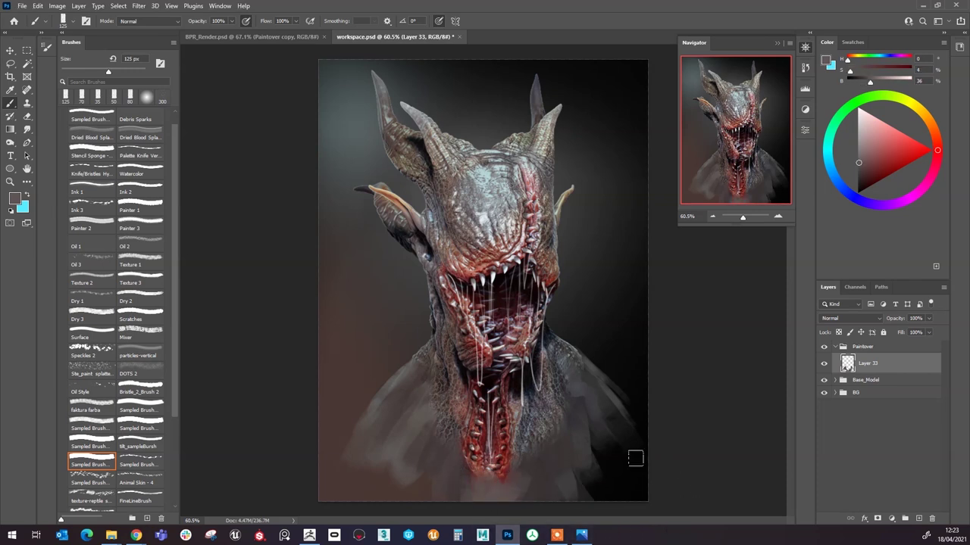
Step: Trim and soften the outer edges of both shoulders with sampled near-black and background brown strokes, enlarging the brush to 150 and 250 px
left_click(610, 472, "alt")
key("bracketright")
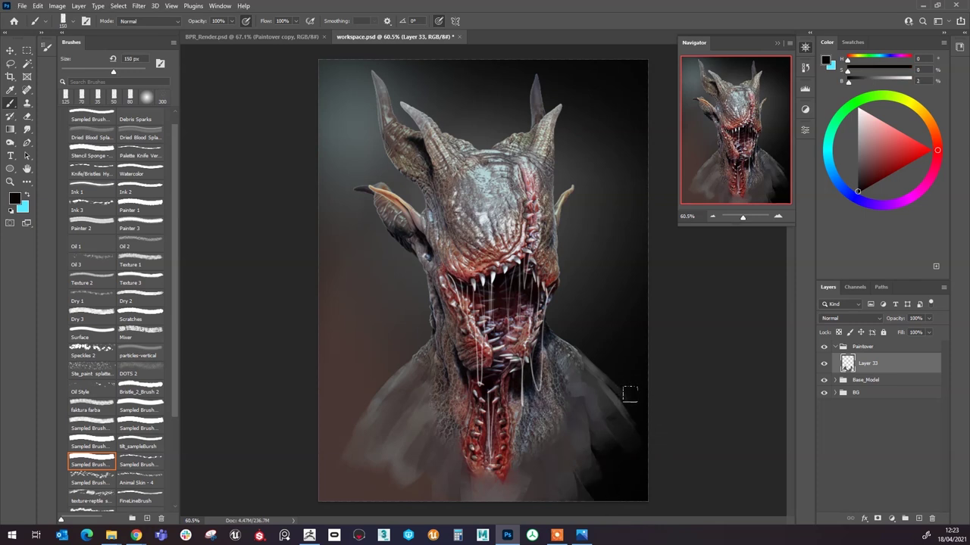
left_click_drag(589, 385, 630, 411)
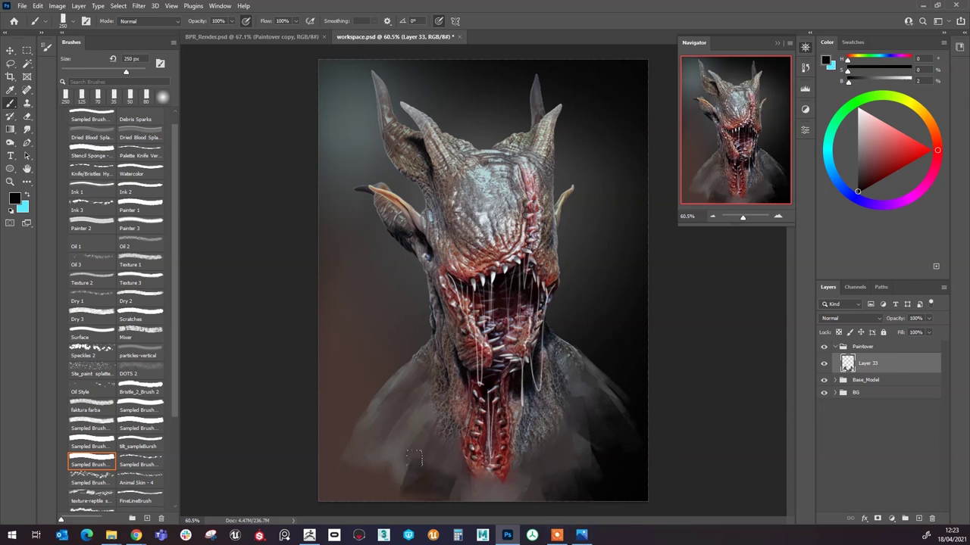
left_click(401, 474, "alt")
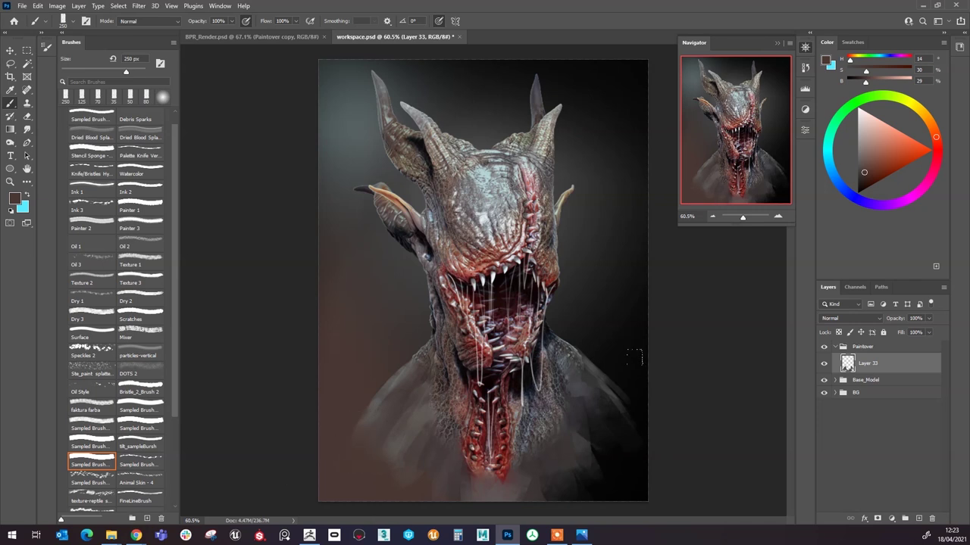
Step: Paint thin highlights along the shoulder edges with sampled greys, ending on a light blue-grey, using the brush at 10 px
key("bracketleft")
key("bracketleft")
key("bracketleft")
left_click(590, 367, "alt")
key("bracketleft")
key("bracketleft")
key("bracketleft")
key("bracketleft")
key("bracketleft")
key("bracketleft")
key("bracketleft")
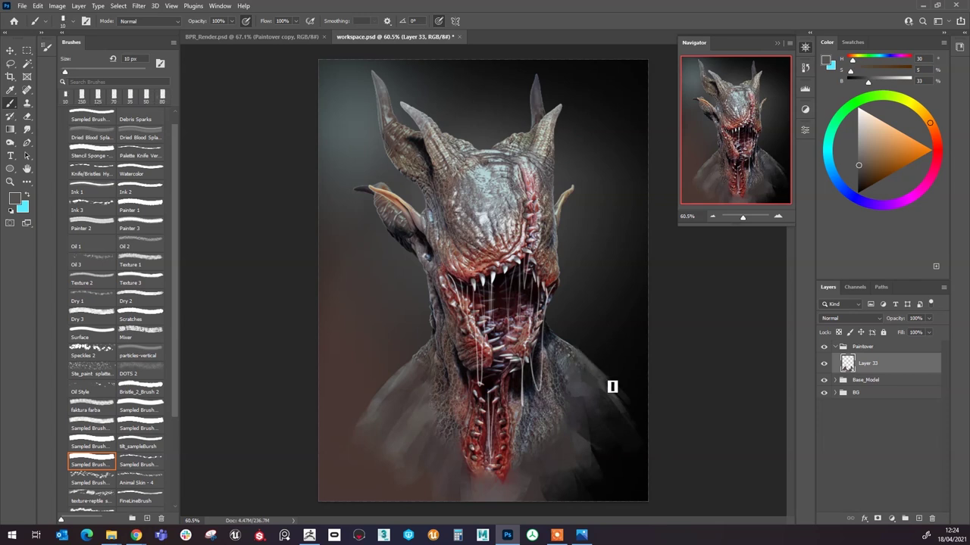
left_click(582, 361, "alt")
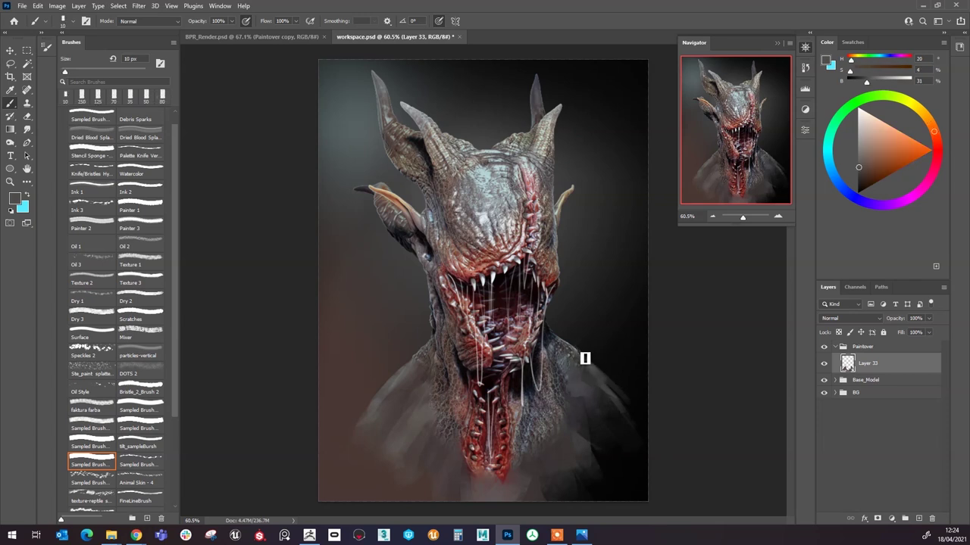
left_click(500, 215, "alt")
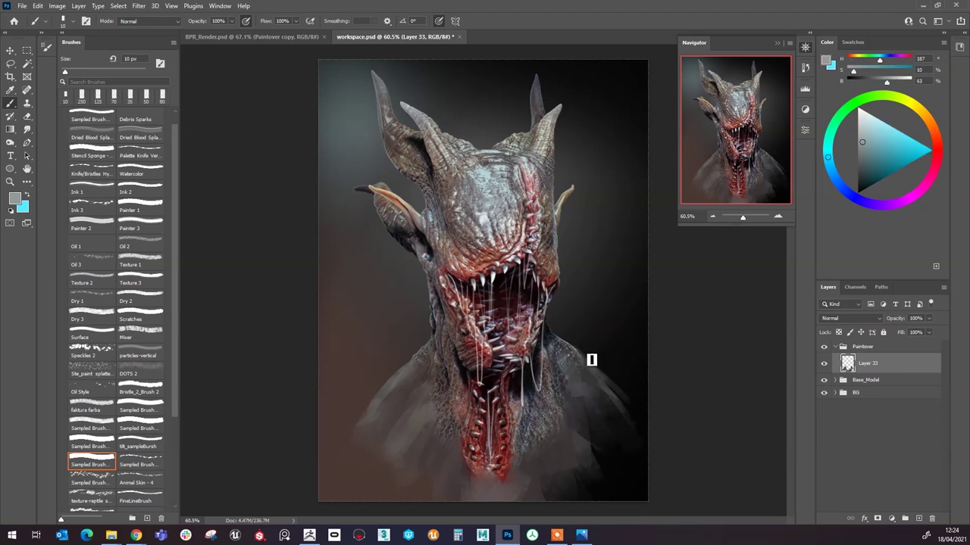
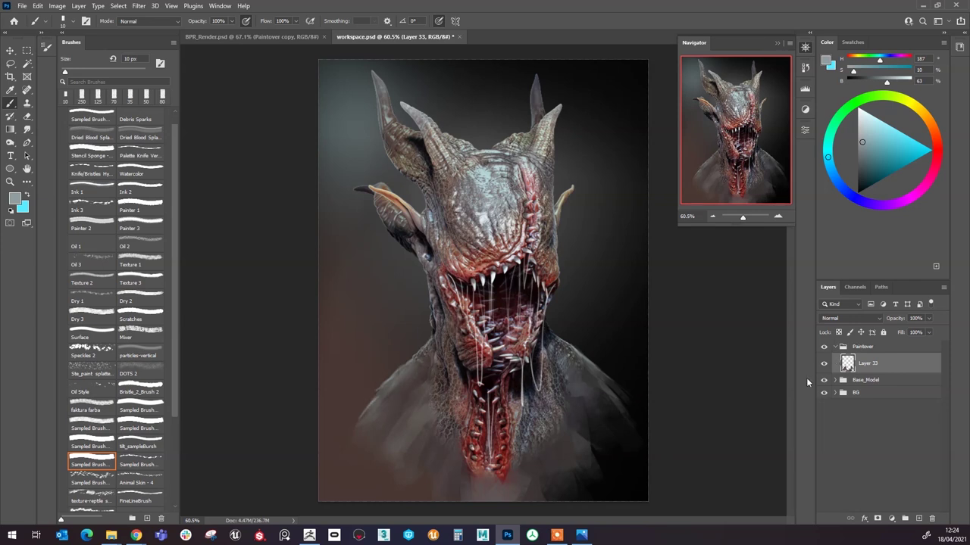
Step: Darken the lower right part of the chest with sampled near-black strokes at 100 px
key("bracketright")
key("bracketright")
key("bracketright")
key("bracketright")
key("bracketright")
left_click(608, 453, "alt")
mouse_move(595, 452)
left_mouse_down()
mouse_move(581, 473)
mouse_move(549, 488)
left_mouse_up()
Step: Blend the lower chest on both sides with sampled dark grey and brown-grey strokes at 100 px
key("z")
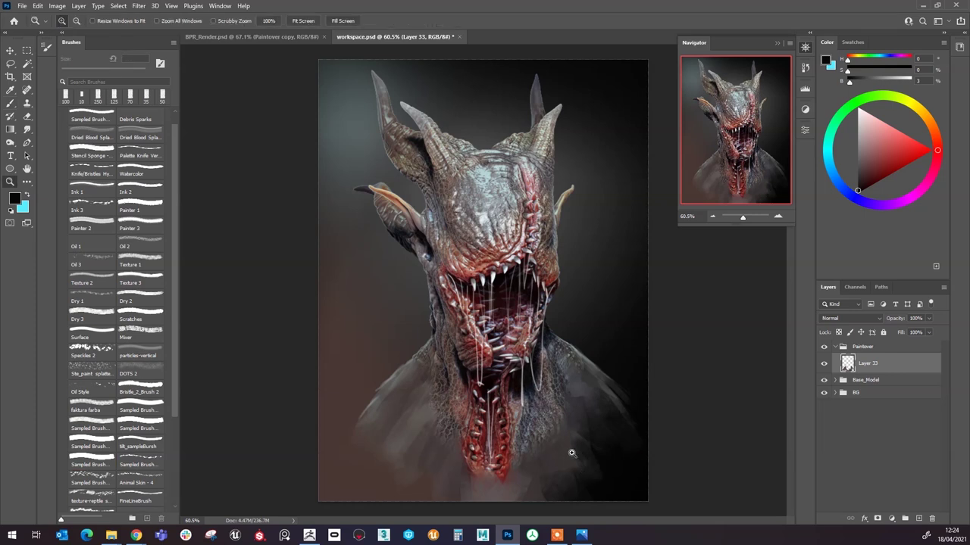
left_click(576, 456, "alt")
key("b")
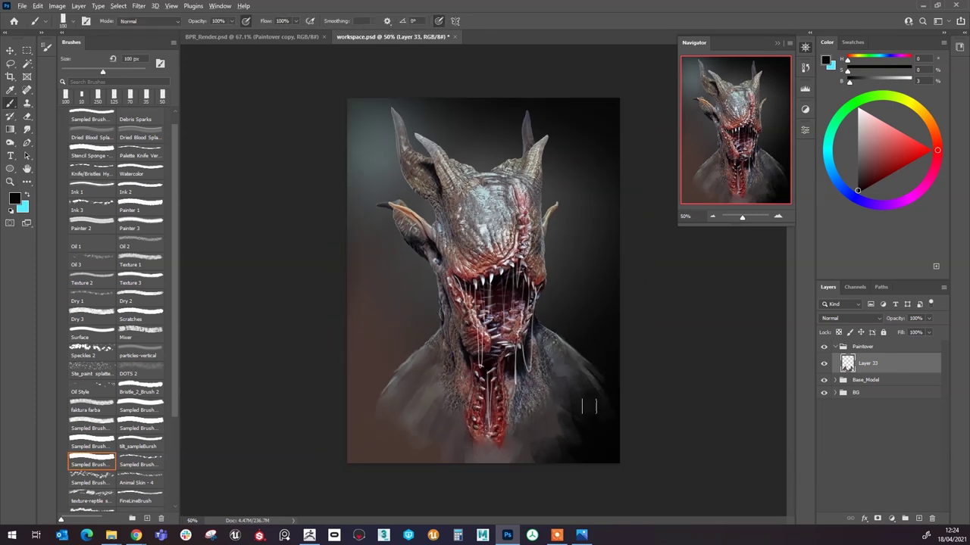
key("ctrl+plus")
left_click(564, 479, "alt")
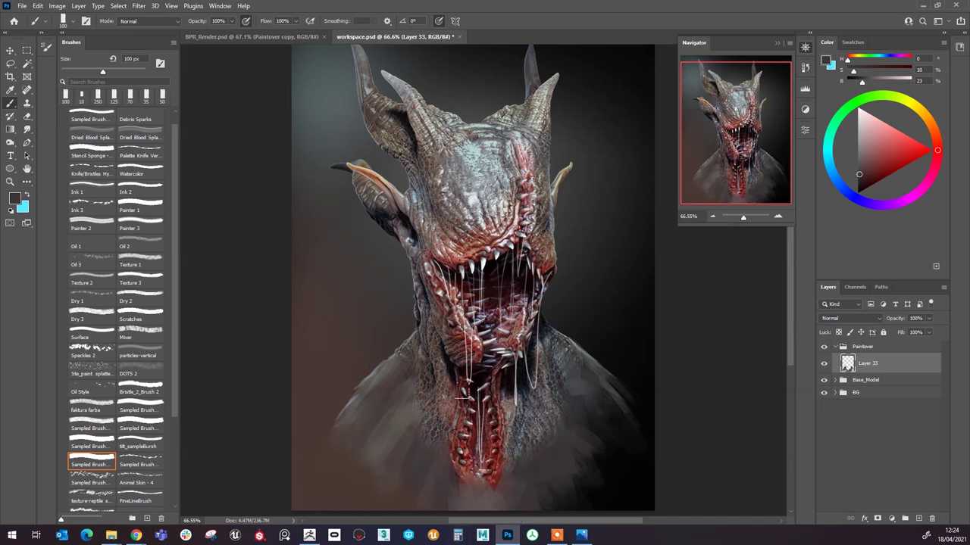
left_click(404, 471, "alt")
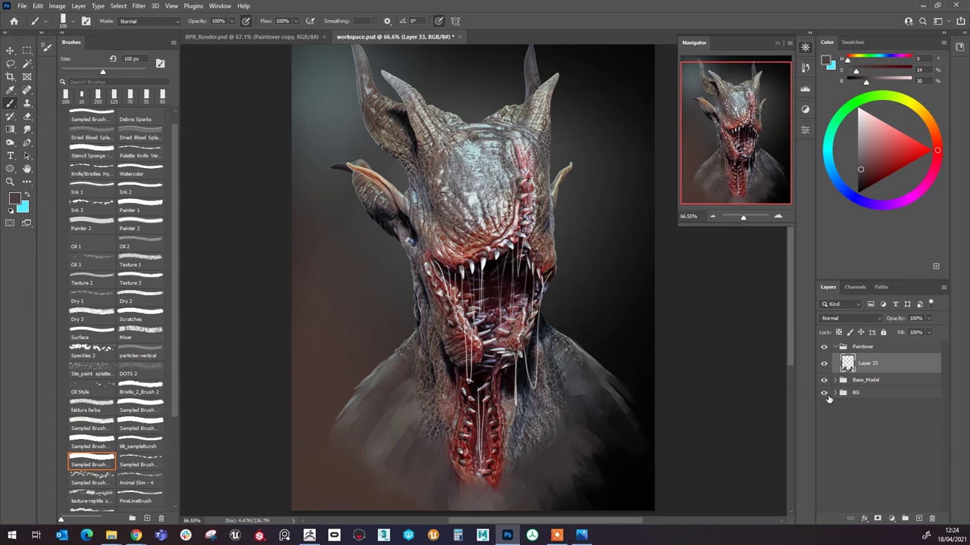
Step: Add a new layer above Layer 36 in the BG group
left_click(834, 392)
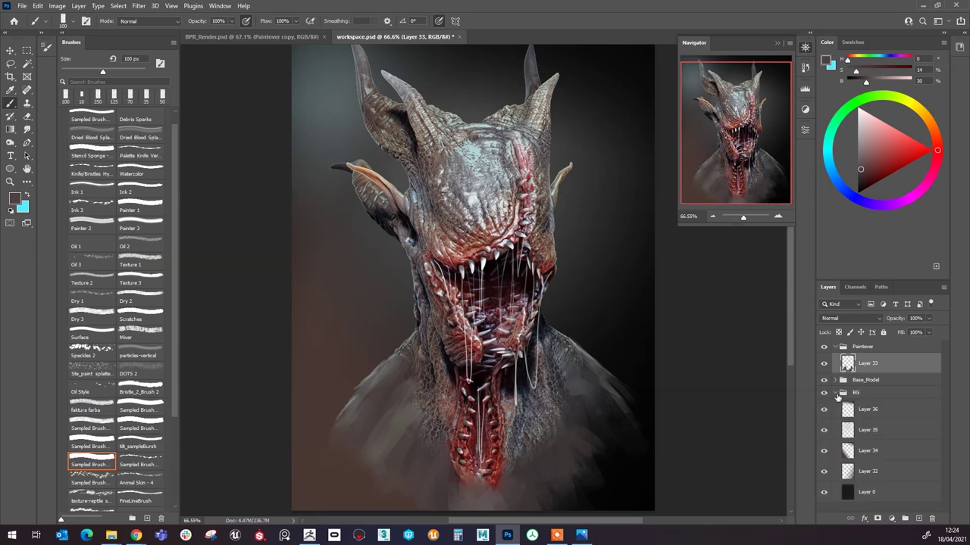
left_click(891, 413)
left_click(920, 519)
scroll(506, 268, "down", 1)
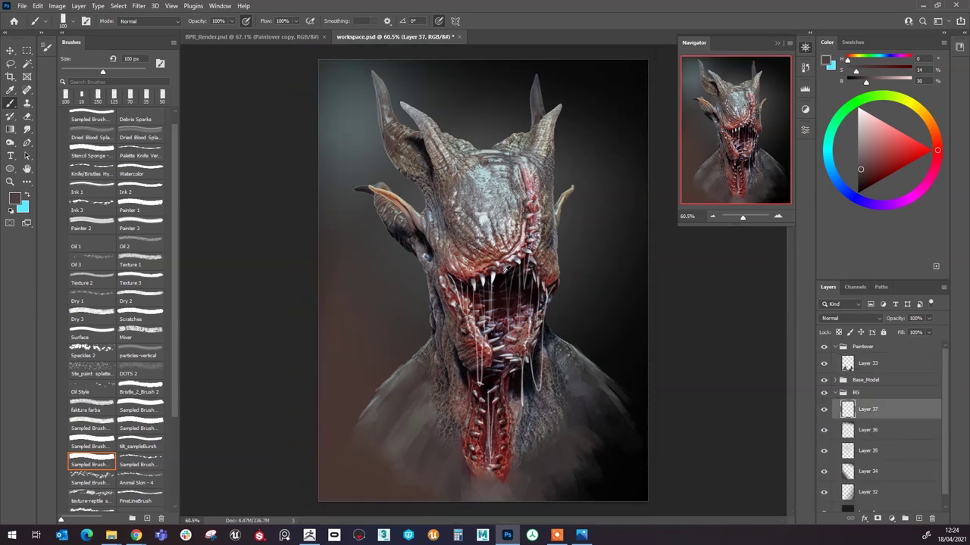
Step: Paint cloudy strokes across the top and right background with sampled teal-grey and dark tones, enlarging the brush to 400 px
left_click(377, 121, "alt")
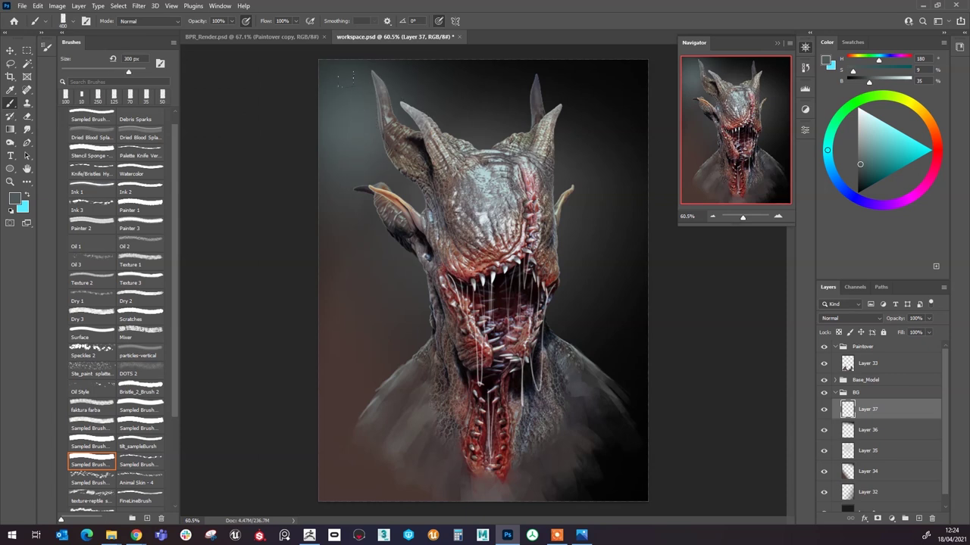
mouse_move(363, 80)
left_mouse_down()
mouse_move(387, 53)
mouse_move(405, 72)
mouse_move(470, 65)
mouse_move(515, 68)
left_mouse_up()
left_click(455, 105, "alt")
left_click(573, 85, "alt")
mouse_move(530, 110)
left_mouse_down()
mouse_move(599, 167)
mouse_move(587, 197)
mouse_move(610, 197)
left_mouse_up()
left_click(575, 221, "alt")
left_click(614, 364, "alt")
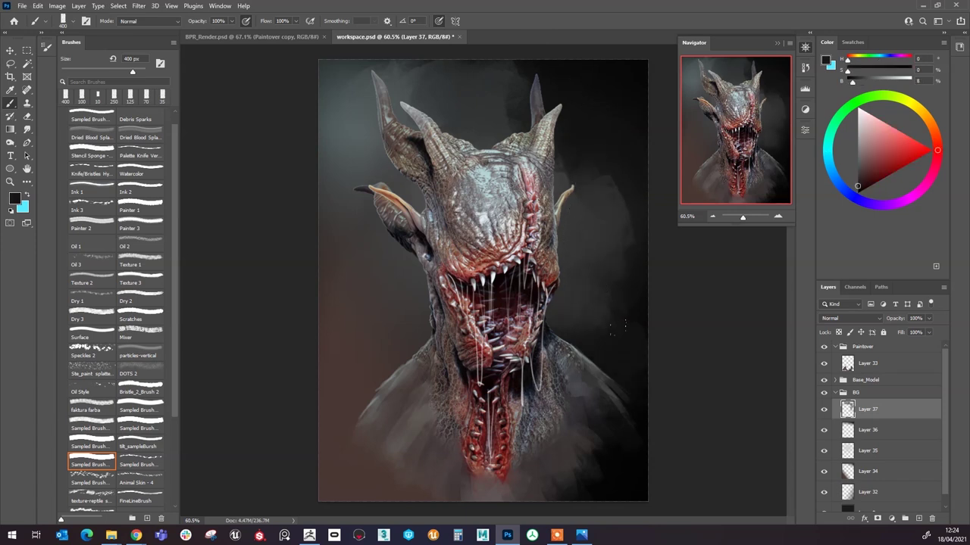
Step: Tone down the upper left background with sampled dark brown and dark teal strokes at 400 px
left_click(401, 315, "alt")
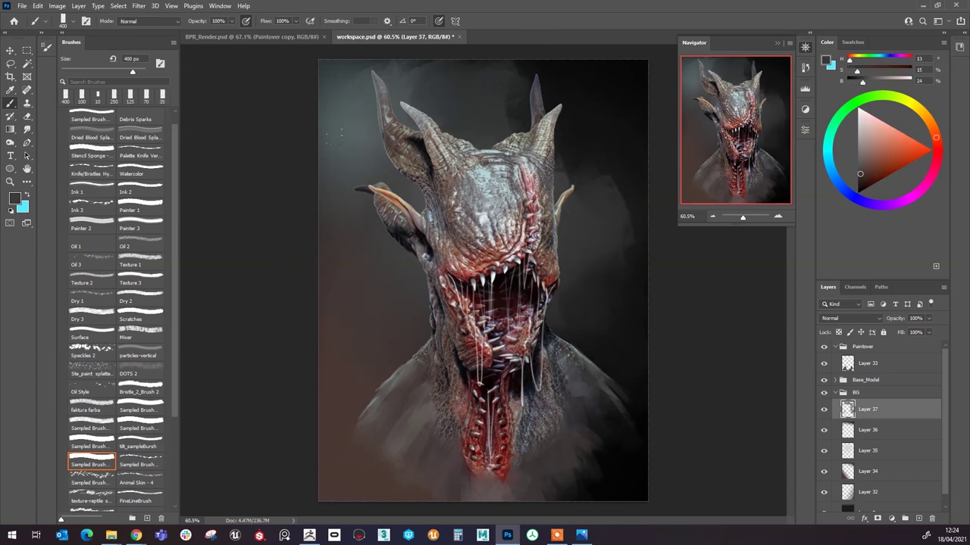
left_click(399, 207, "alt")
left_click_drag(345, 151, 364, 95)
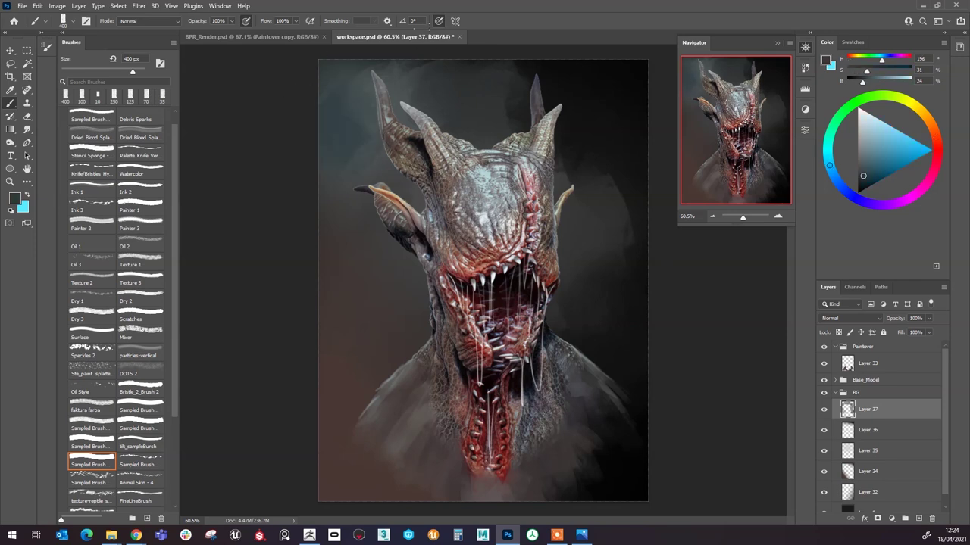
left_click(405, 110, "alt")
left_click(337, 85, "alt")
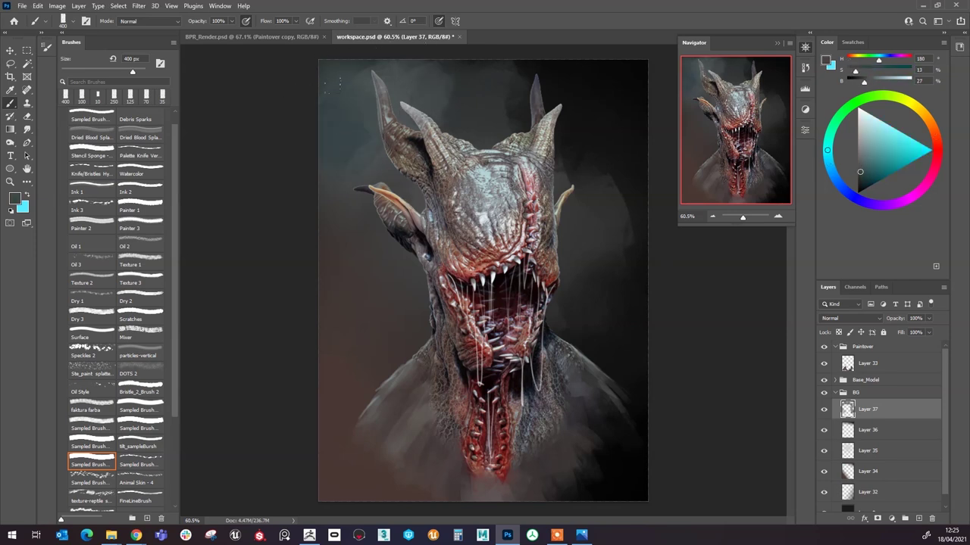
Step: Blend the background around the horns and left side with sampled dark teal-grey and brown-grey strokes at 400 px
left_click(469, 63, "alt")
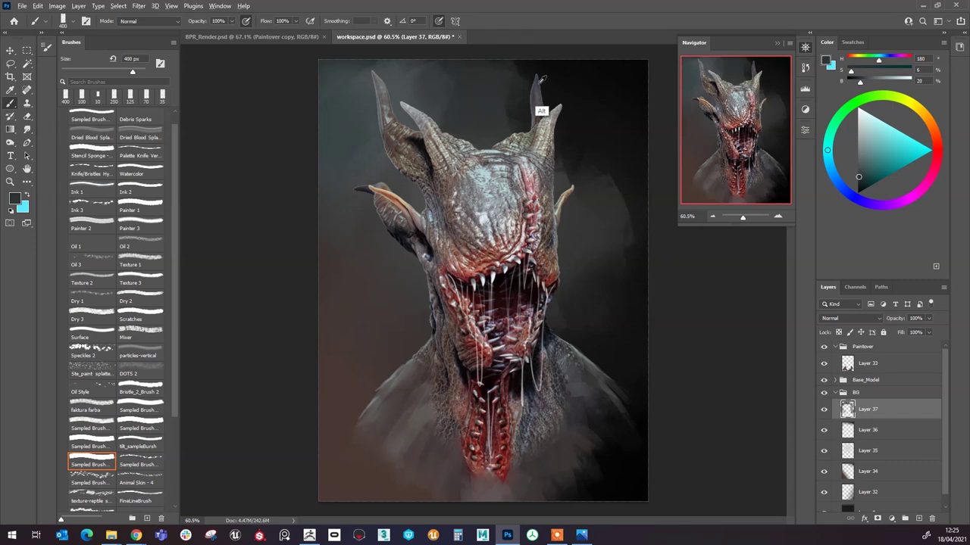
left_click(517, 99, "alt")
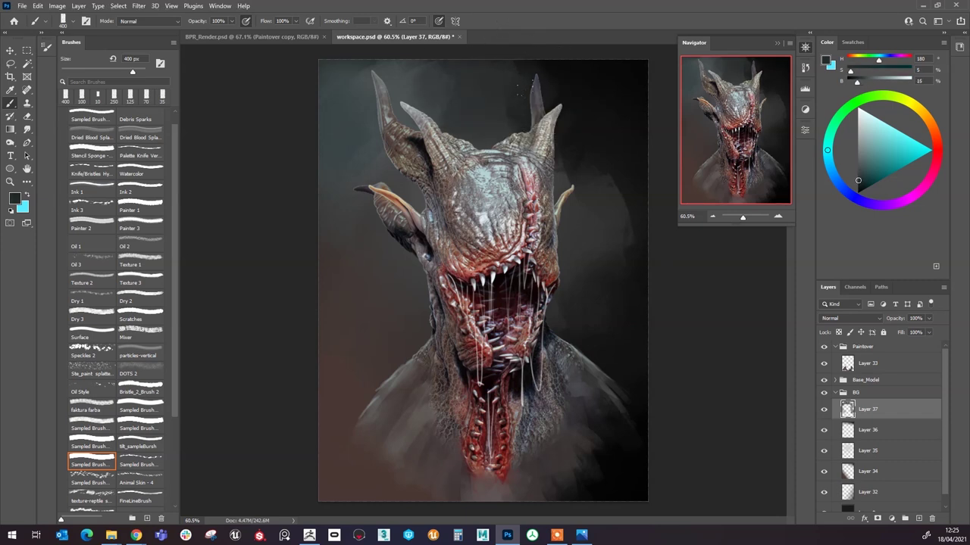
left_click(503, 144, "alt")
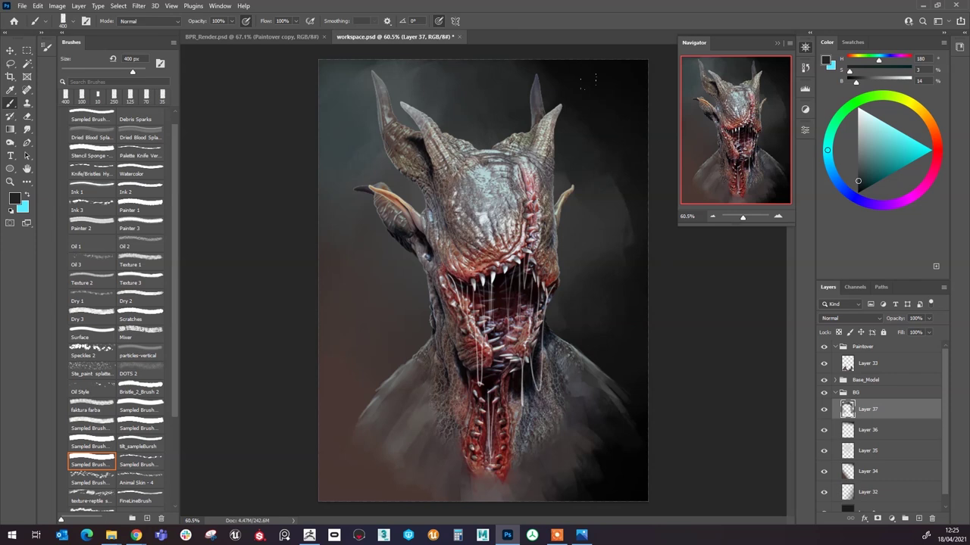
left_click(402, 329, "alt")
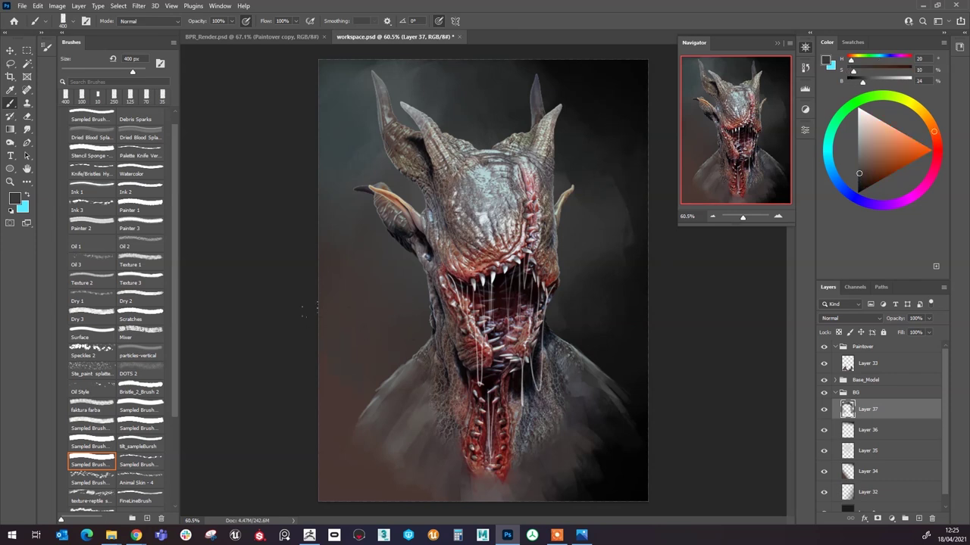
Step: Darken the background's lower left corner and left edge with sampled near-black strokes at 400 px
left_click(633, 365, "alt")
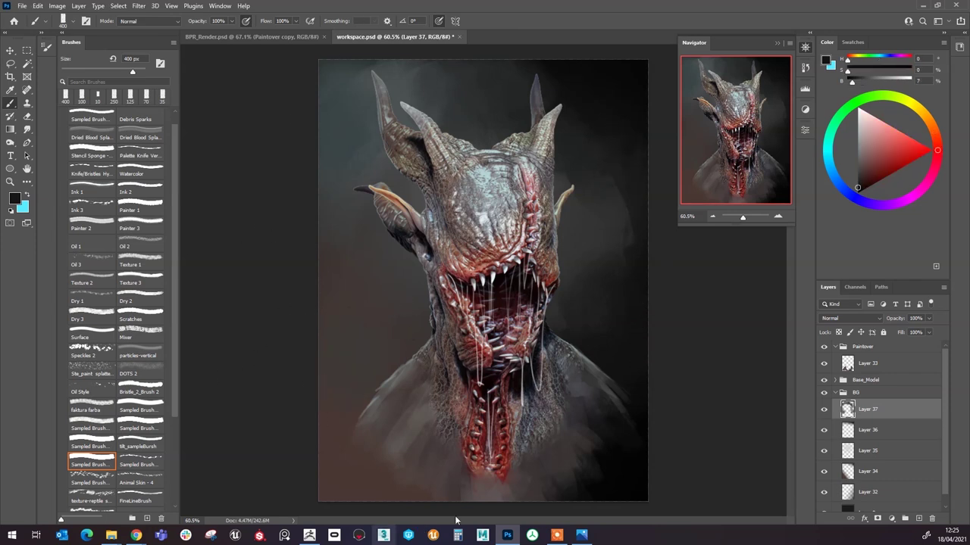
left_click_drag(333, 485, 250, 431)
left_click_drag(338, 447, 299, 408)
left_click_drag(311, 477, 328, 442)
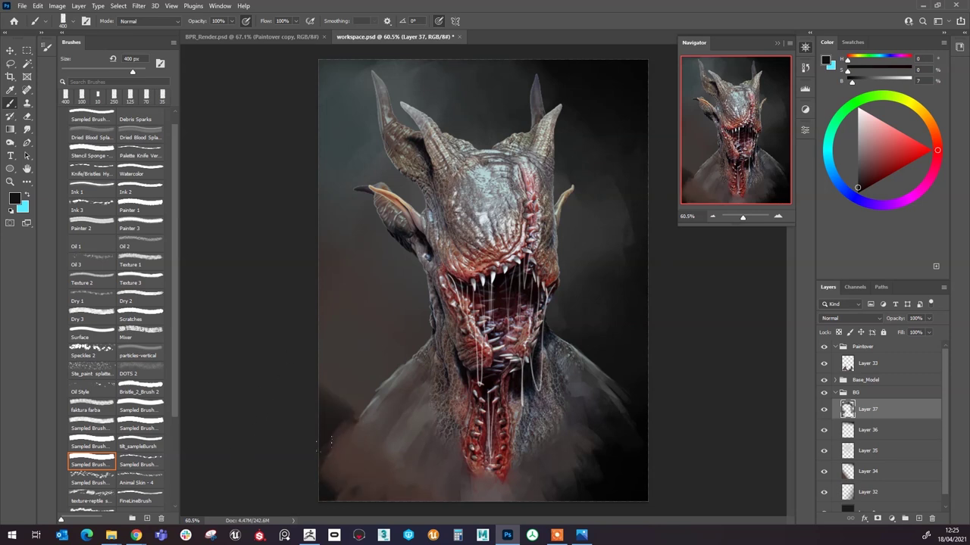
mouse_move(322, 356)
left_mouse_down()
mouse_move(356, 402)
mouse_move(333, 379)
left_mouse_up()
mouse_move(325, 326)
left_mouse_down()
mouse_move(337, 348)
mouse_move(383, 353)
mouse_move(289, 260)
mouse_move(352, 345)
left_mouse_up()
Step: Blend the dark left edge into the brown background with sampled dark brown and near-black strokes at 400 px
left_click(384, 312, "alt")
left_click(350, 377, "alt")
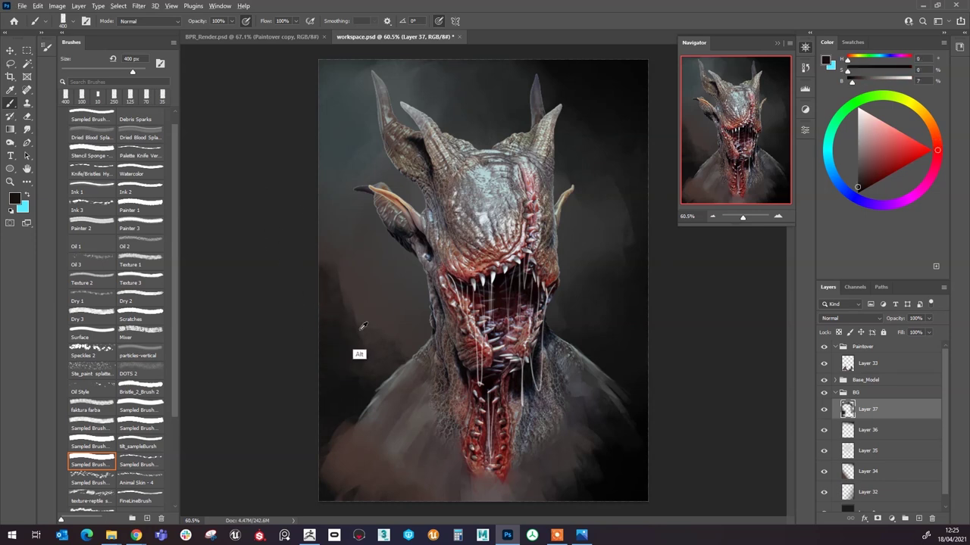
left_click(361, 328, "alt")
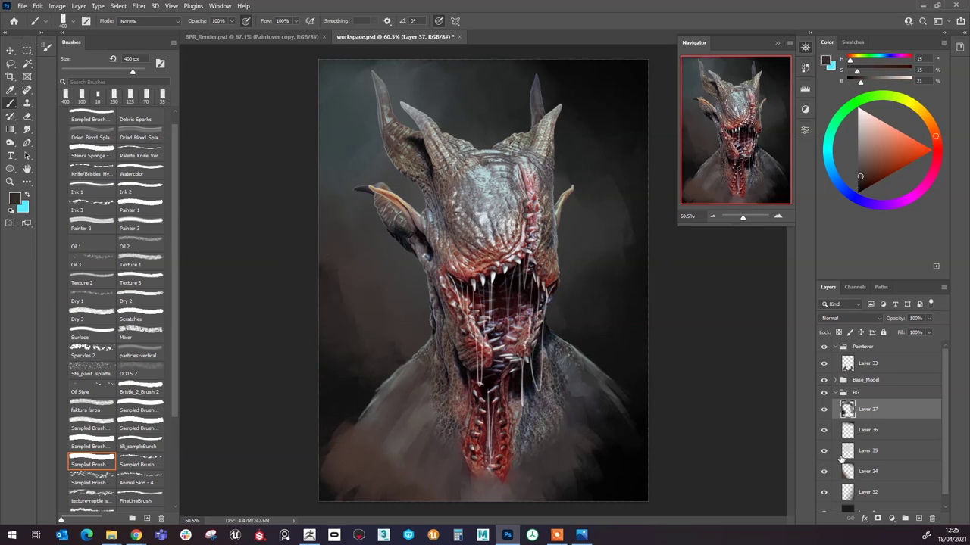
Step: On Layer 33, erase paint outside the left shoulder at 80 px and darken the lower left corner with sampled near-black strokes
left_click(853, 368)
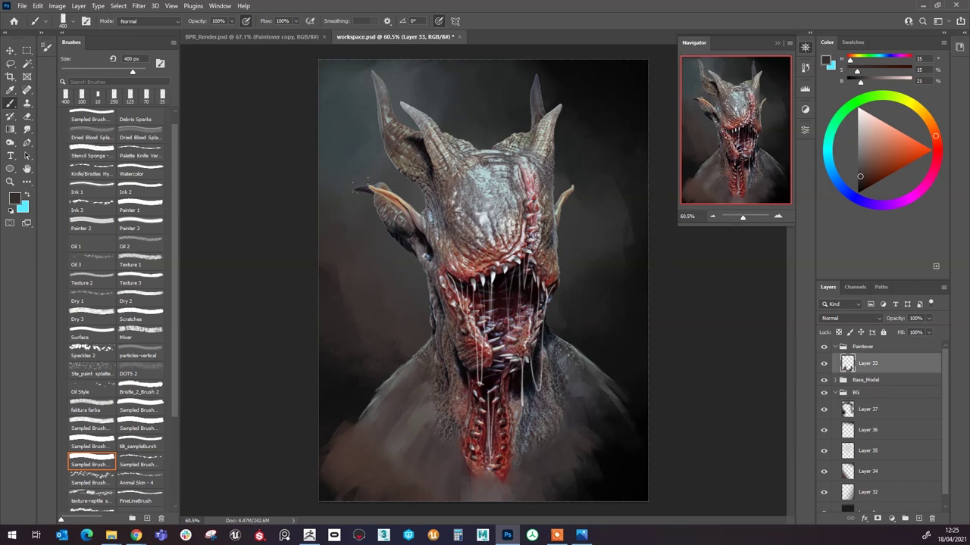
key("e")
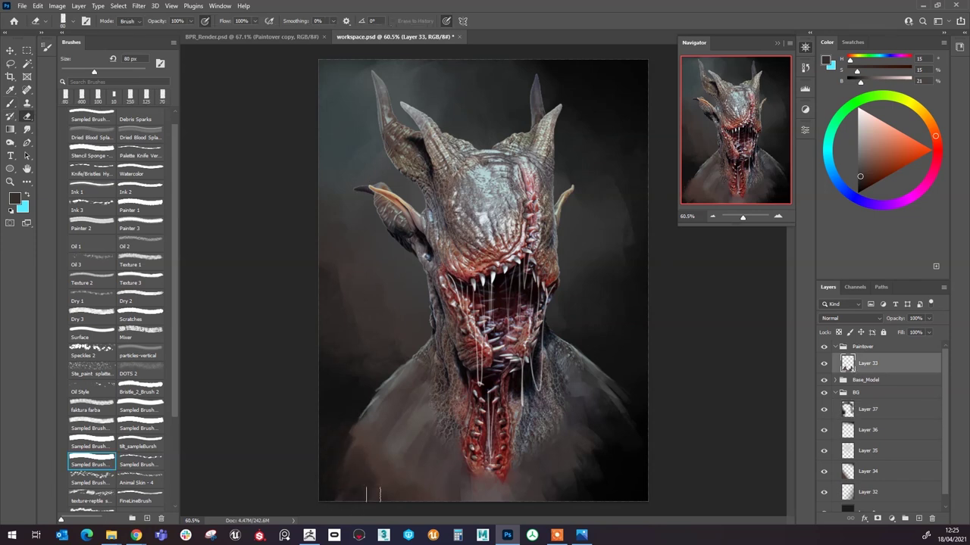
key("b")
left_click(336, 464, "alt")
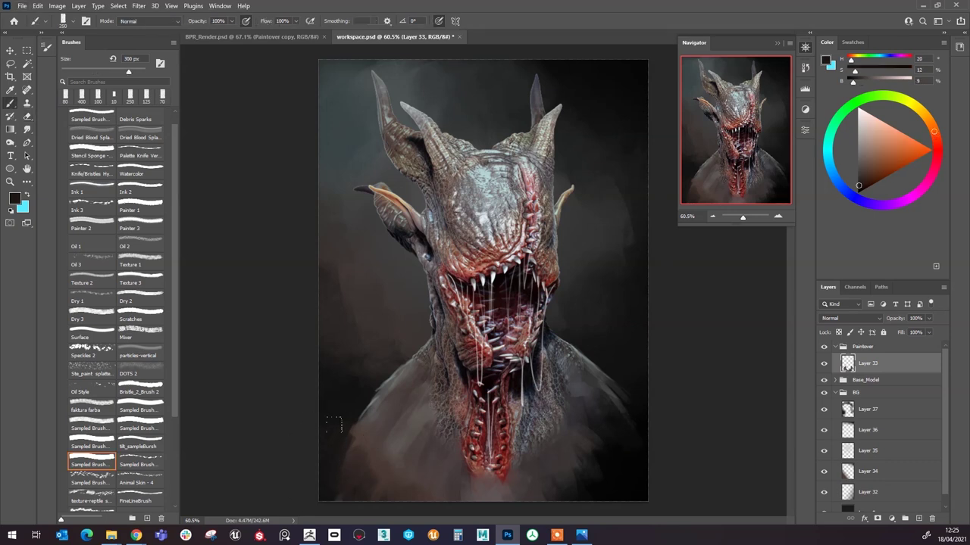
mouse_move(321, 469)
left_mouse_down()
mouse_move(357, 405)
mouse_move(353, 450)
mouse_move(369, 477)
mouse_move(340, 467)
mouse_move(338, 413)
mouse_move(385, 483)
left_mouse_up()
left_click(339, 401, "alt")
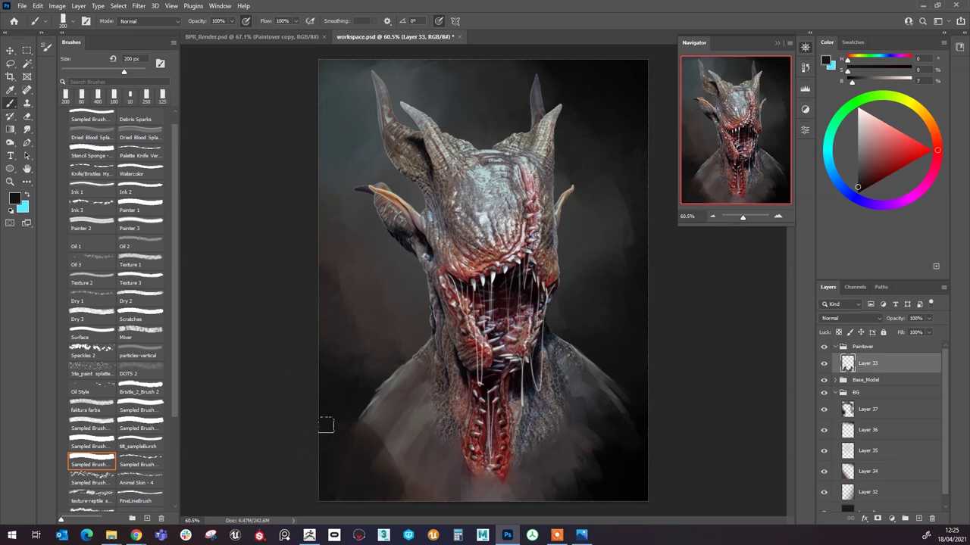
Step: On Layer 33, blend the left shoulder's lower edge and chest with sampled brown-grey and near-black strokes at 200 px
left_click(385, 446, "alt")
left_click_drag(382, 445, 370, 428)
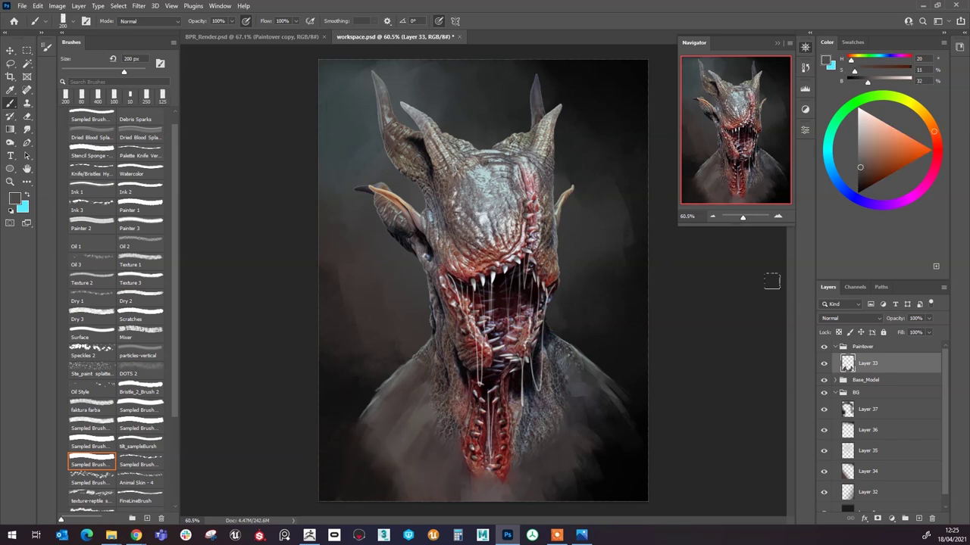
left_click(391, 466, "alt")
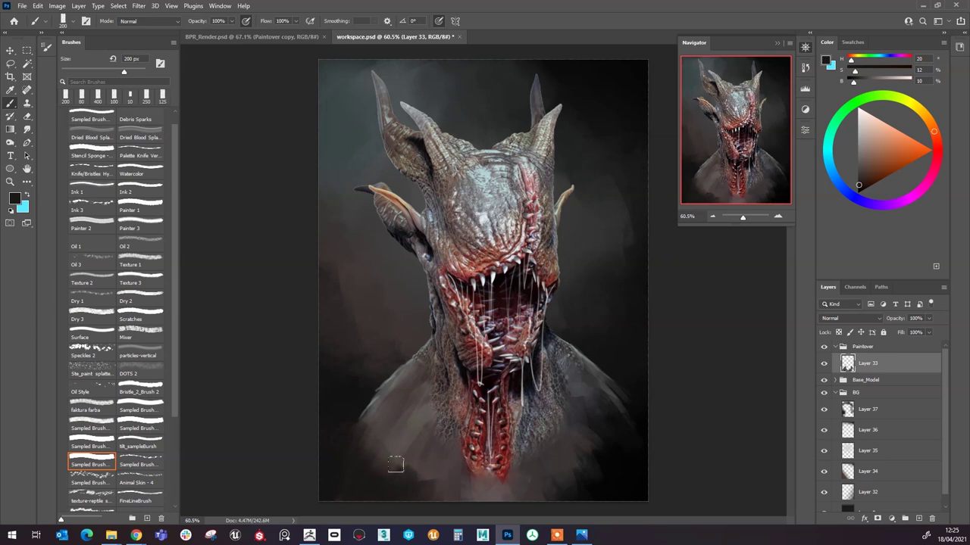
left_click(403, 463, "alt")
Step: Blend the right side of the chest beside the neck with sampled dark grey strokes at 100 px
key("ctrl+minus")
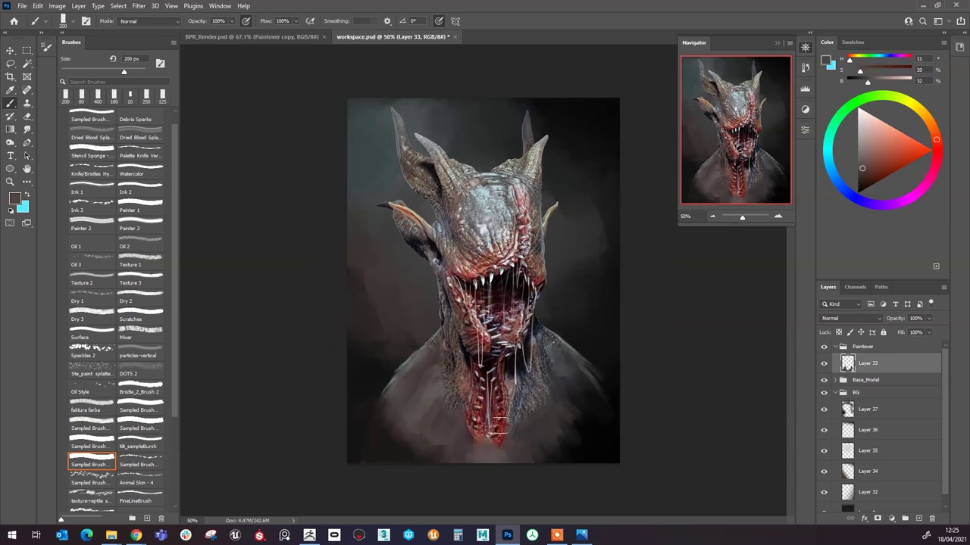
key("ctrl+0")
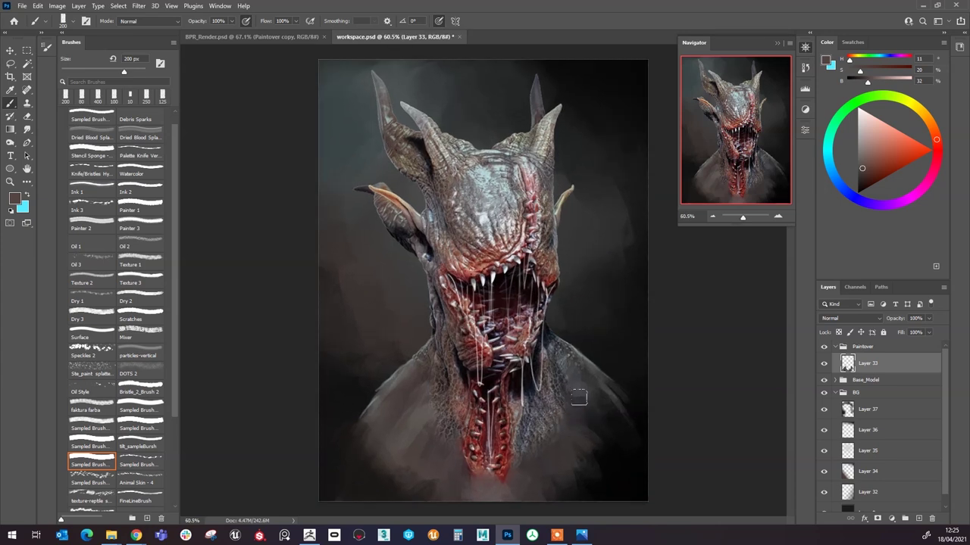
scroll(606, 450, "up", 3)
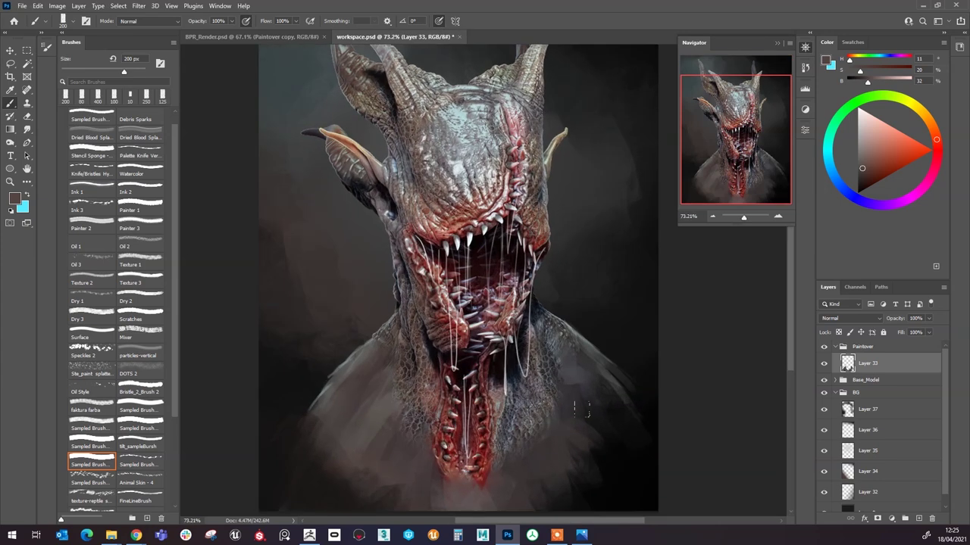
left_click(542, 425, "alt")
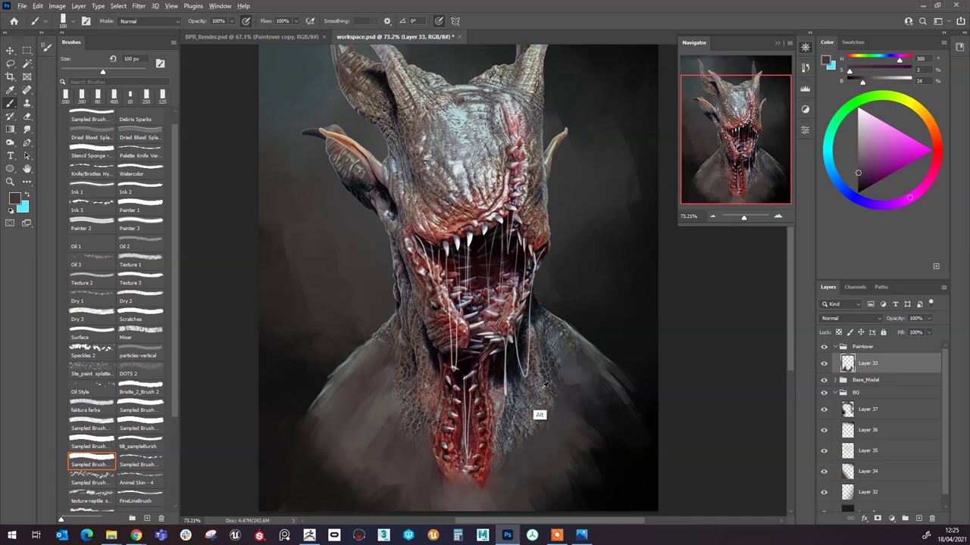
left_click(557, 395, "alt")
left_click(574, 397, "alt")
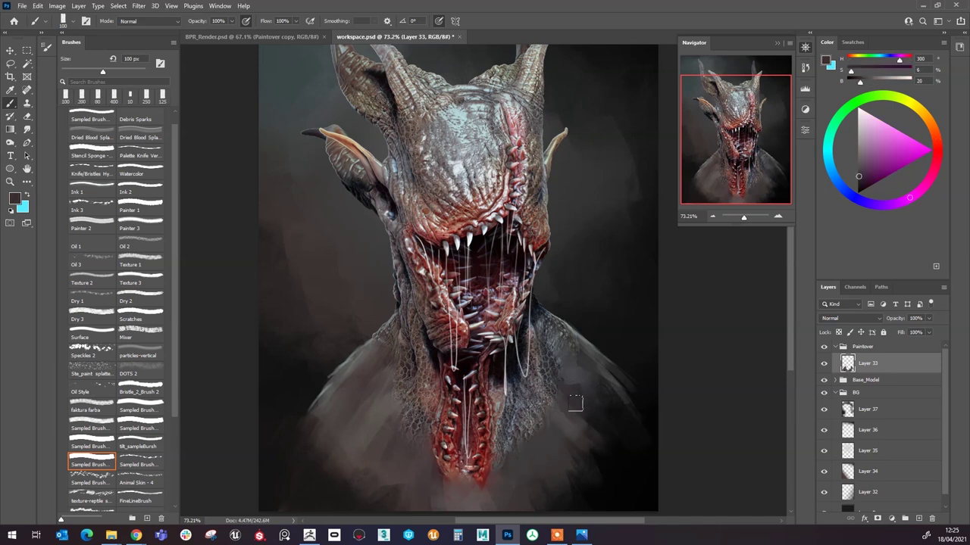
left_click(531, 447, "alt")
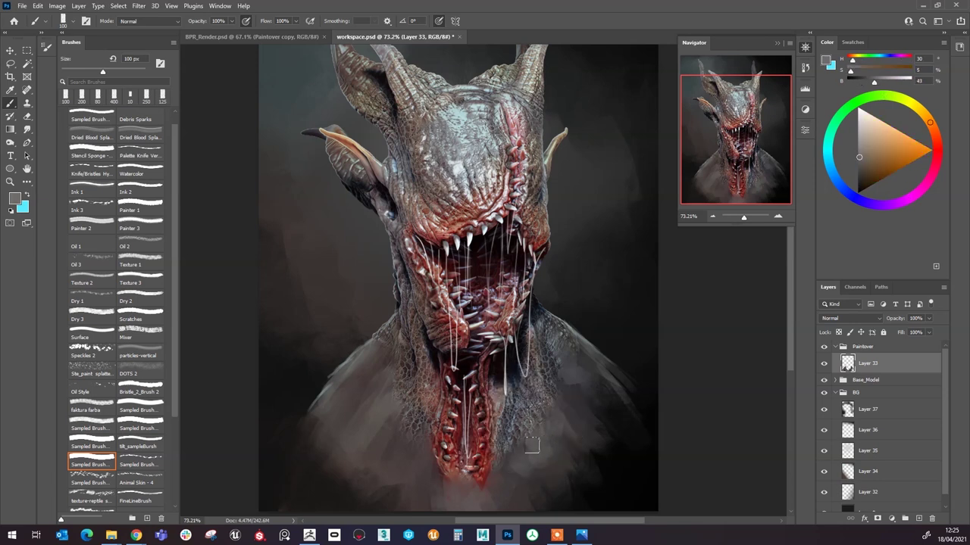
left_click(513, 473, "alt")
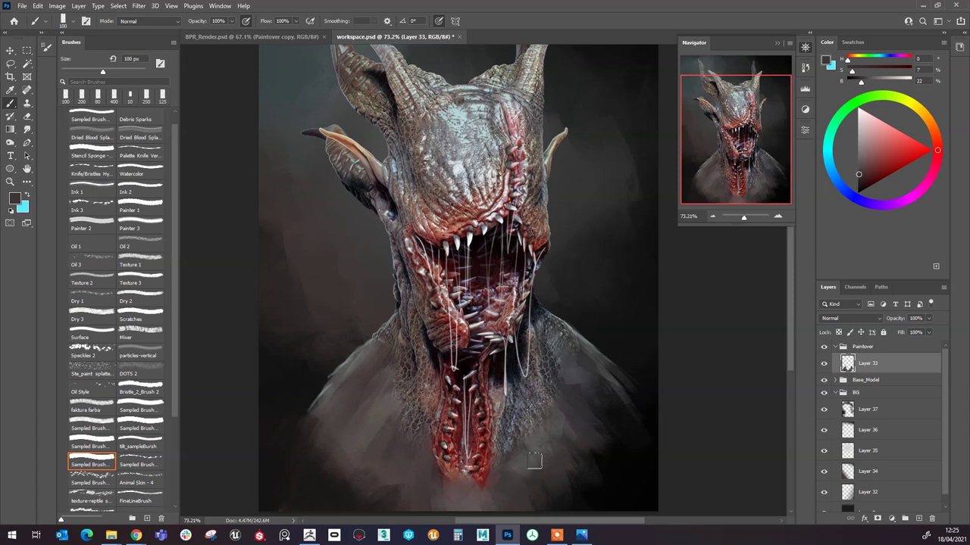
Step: Blend the left chest and shoulder beside the neck with sampled dark reddish-grey strokes at 100 px
left_click(413, 439, "alt")
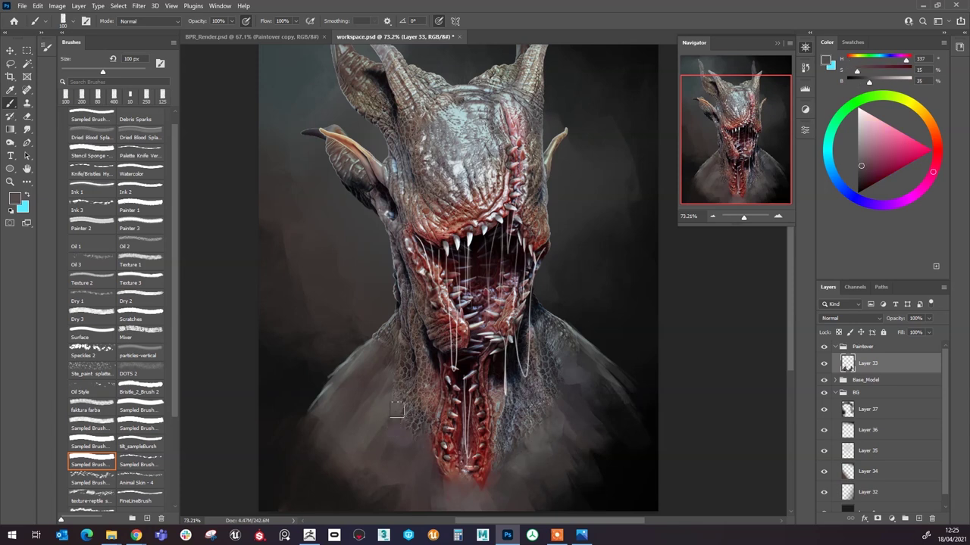
left_click(416, 450, "alt")
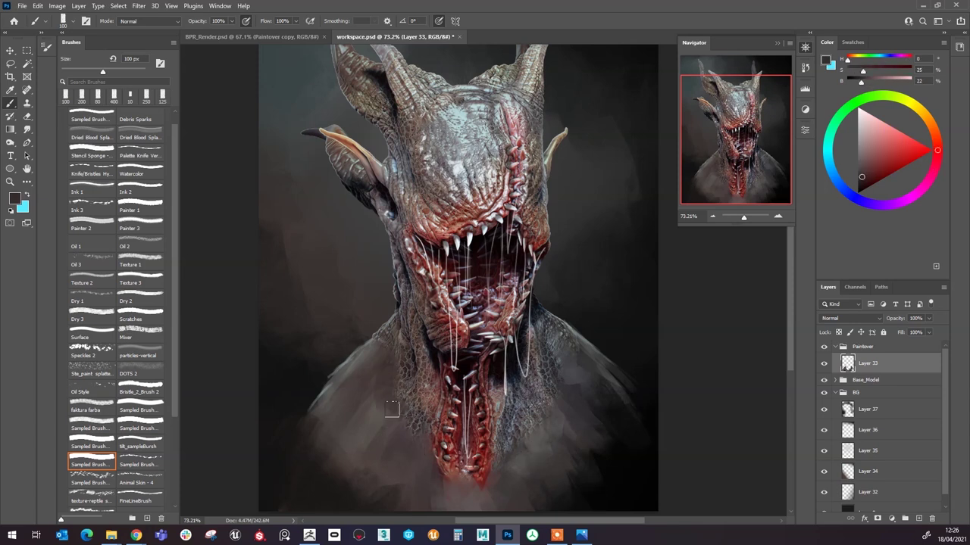
left_click(371, 384, "alt")
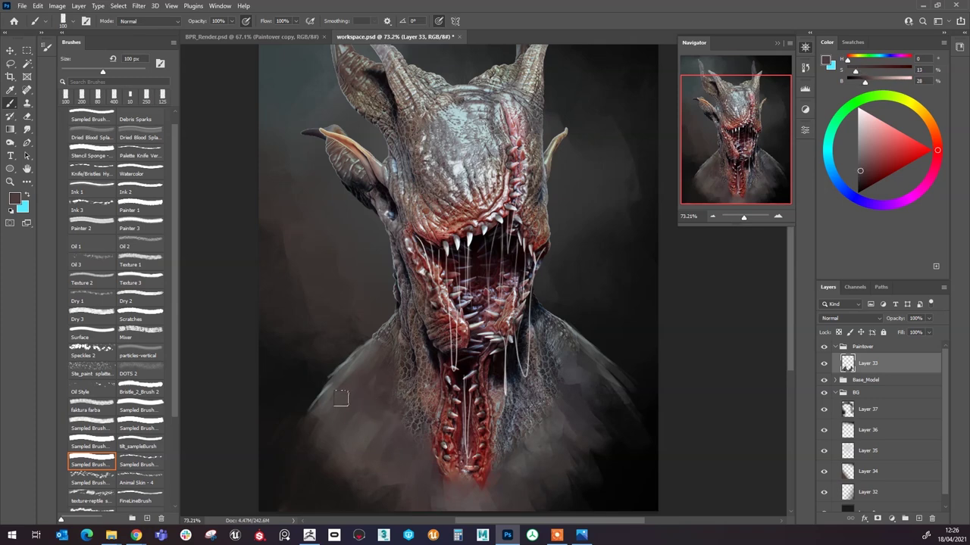
scroll(471, 234, "down", 4)
scroll(471, 235, "up", 2)
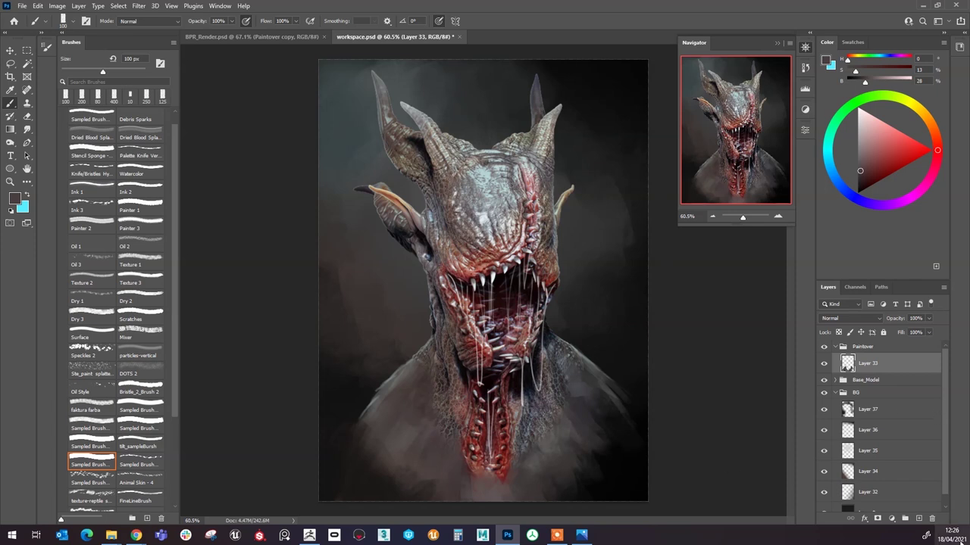
Step: Add new layers above Layer 33 and above Layer 37, and choose the faktura farba brush
left_click(919, 518)
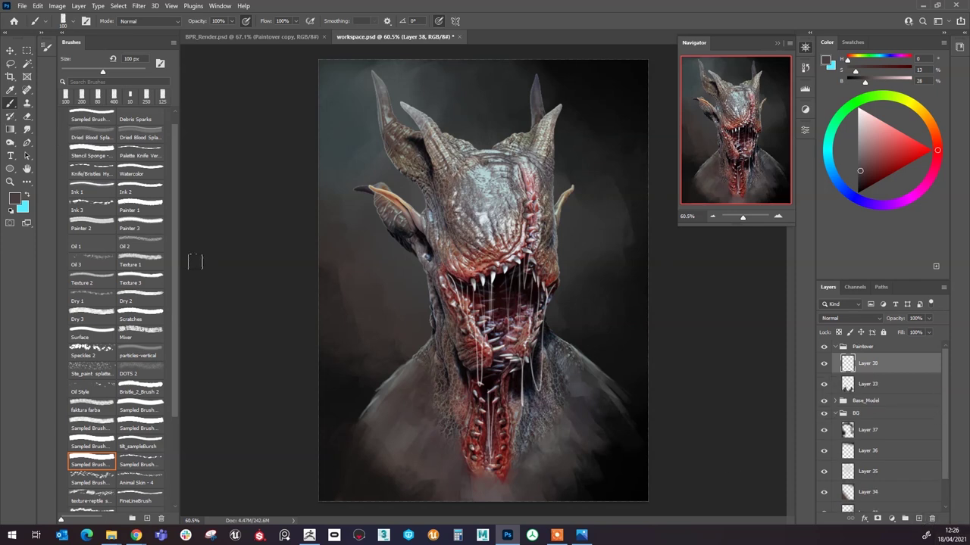
left_click(83, 406)
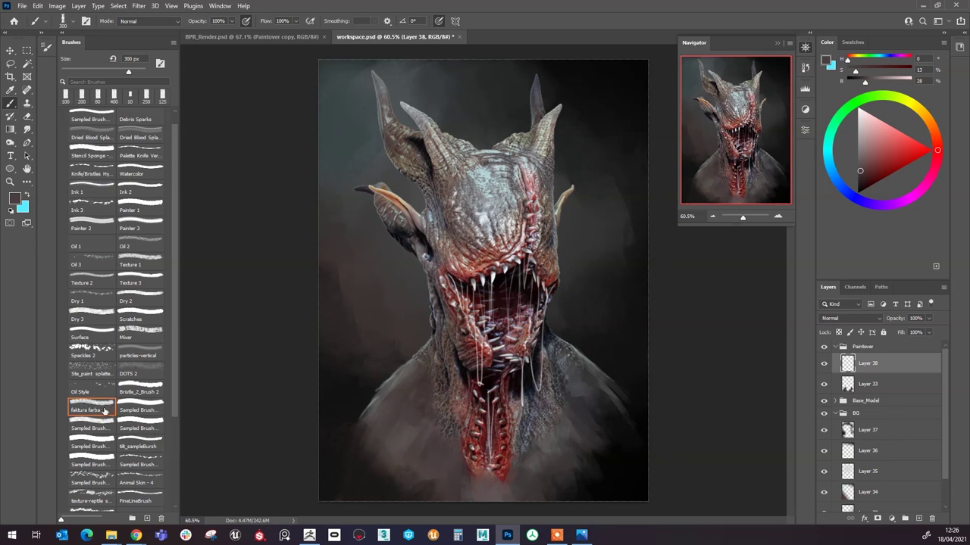
left_click(881, 432)
left_click(919, 519)
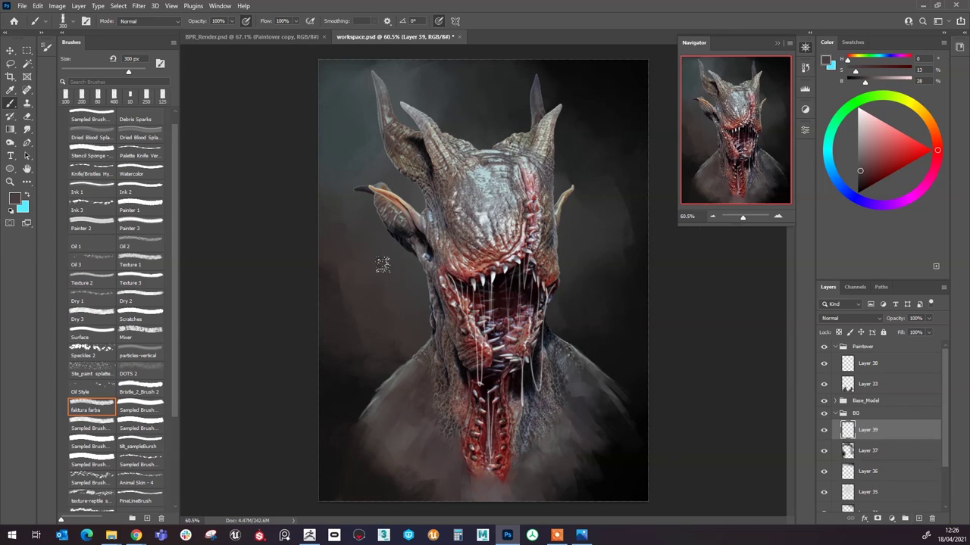
Step: Paint subtle texture in the background between the horns with sampled dark teal-grey strokes at 250 px
left_click(412, 85, "alt")
key("bracketright")
key("bracketright")
key("bracketright")
key("bracketright")
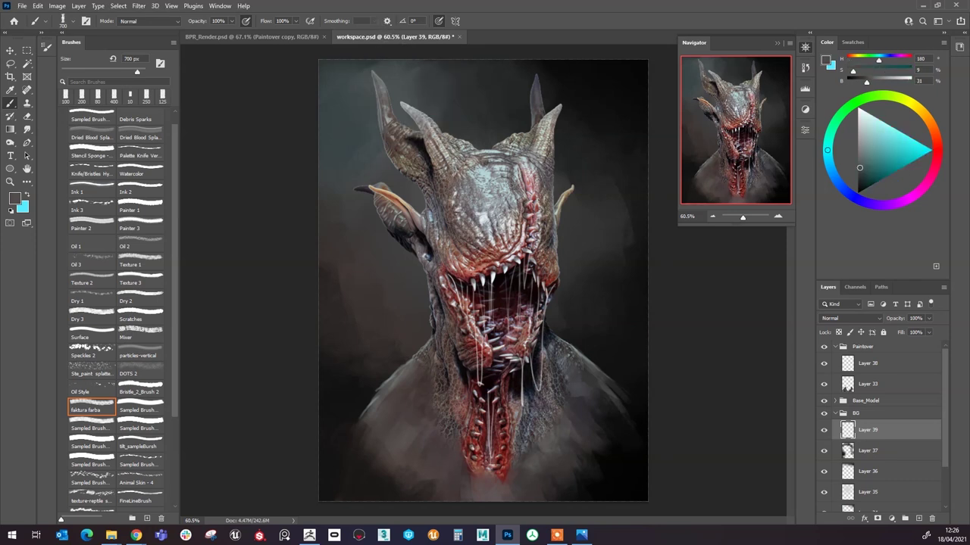
left_click(427, 119, "alt")
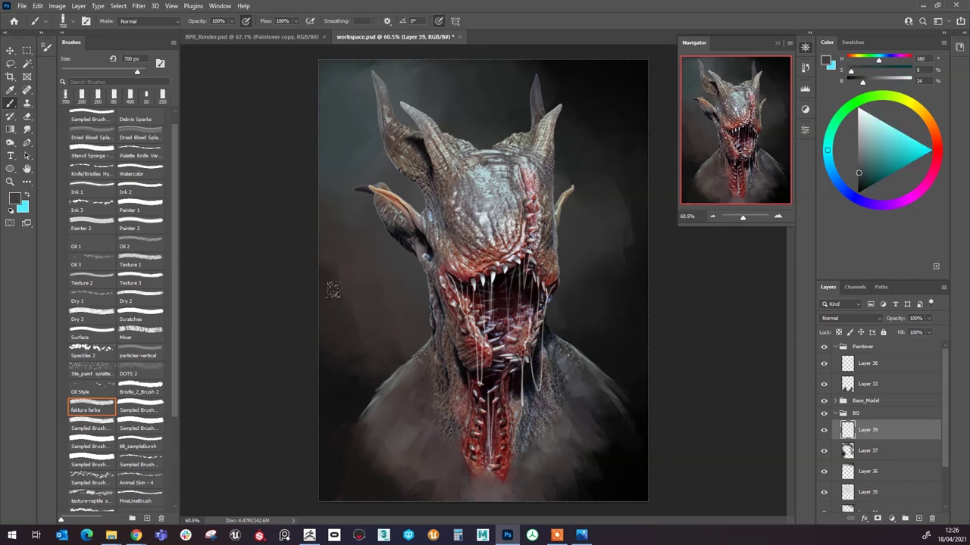
key("bracketleft")
key("bracketleft")
key("bracketleft")
key("bracketleft")
key("bracketleft")
mouse_move(443, 70)
left_mouse_down()
mouse_move(408, 75)
mouse_move(412, 85)
left_mouse_up()
Step: Stipple the background around the head with faktura farba strokes at 400 px, using dark teal-grey and light grey sampled from the forehead
left_click(412, 85, "alt")
key("bracketright")
key("bracketright")
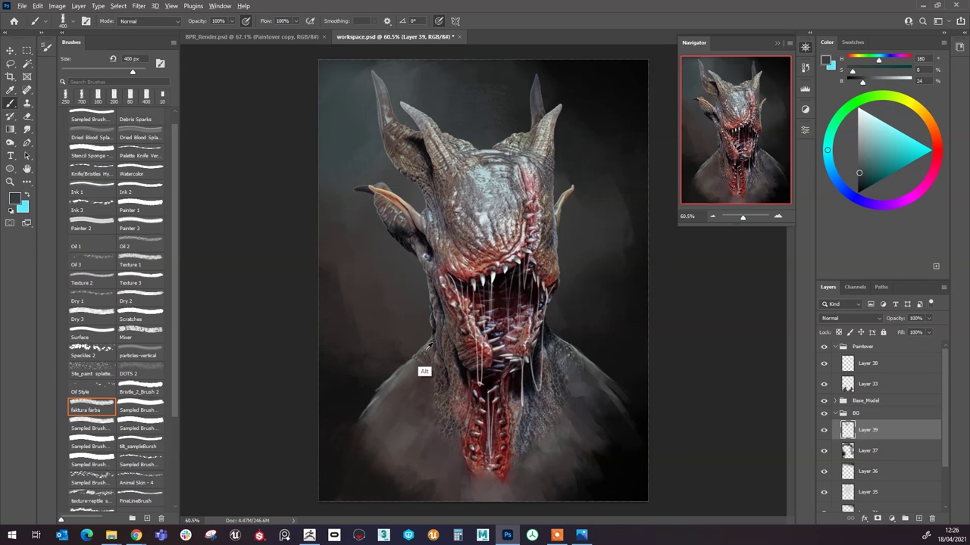
left_click(488, 184, "alt")
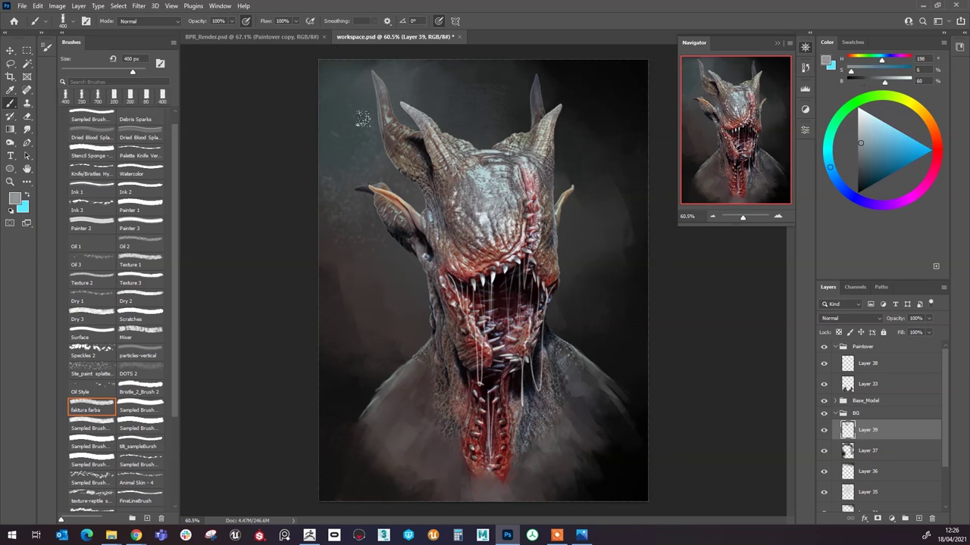
mouse_move(365, 121)
left_mouse_down()
mouse_move(416, 144)
mouse_move(407, 243)
left_mouse_up()
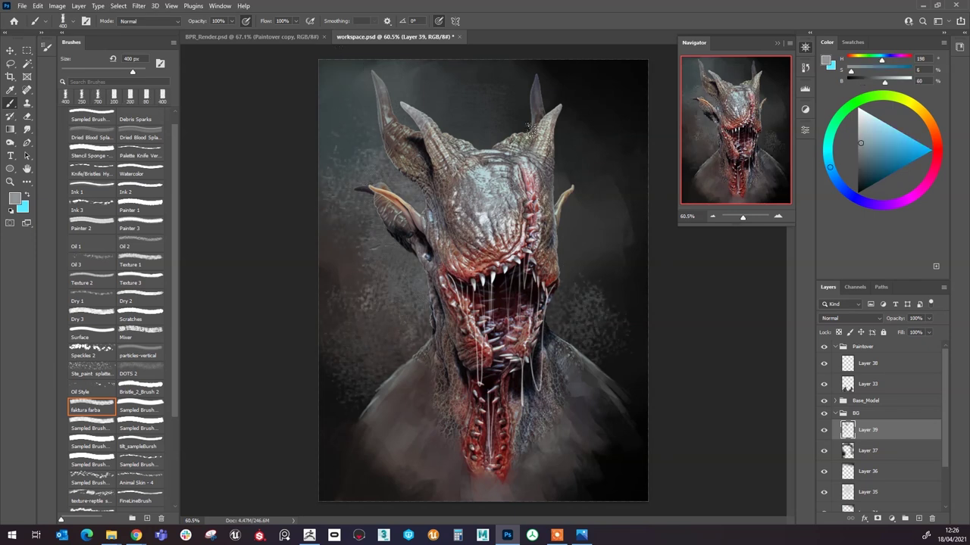
left_click_drag(599, 185, 615, 303)
left_click_drag(580, 135, 568, 113)
left_click_drag(500, 85, 447, 136)
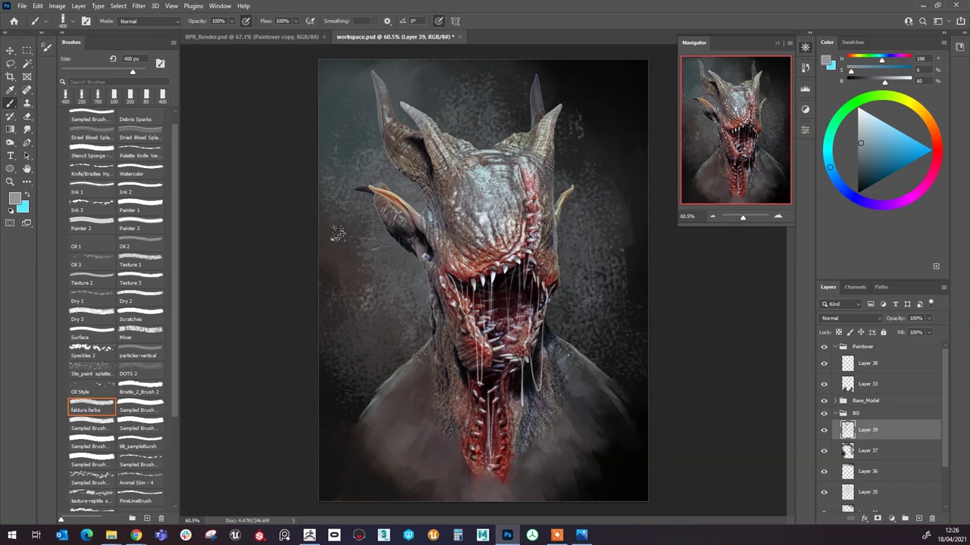
Step: Set the background texture layer to Screen blending with 39% opacity and 34% fill
left_click(870, 319)
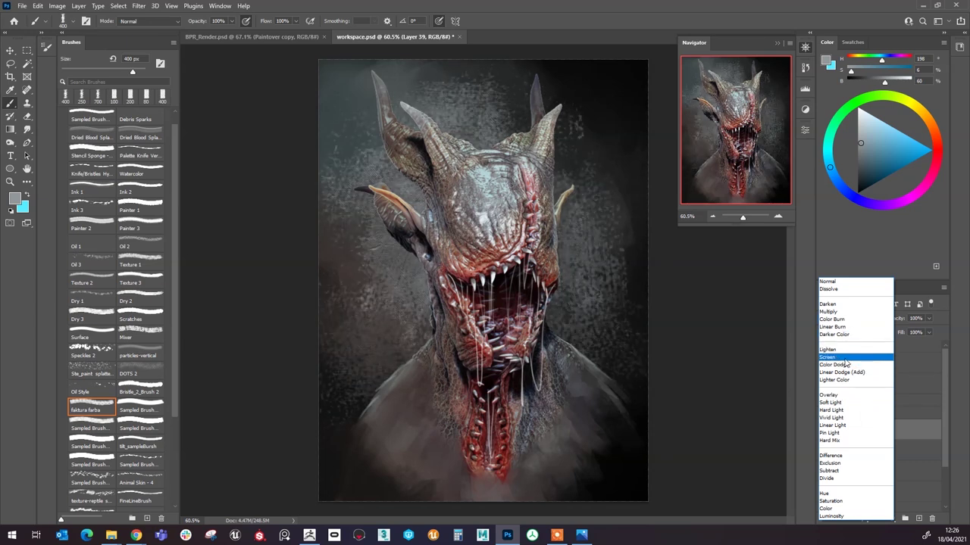
left_click(844, 359)
left_click(928, 318)
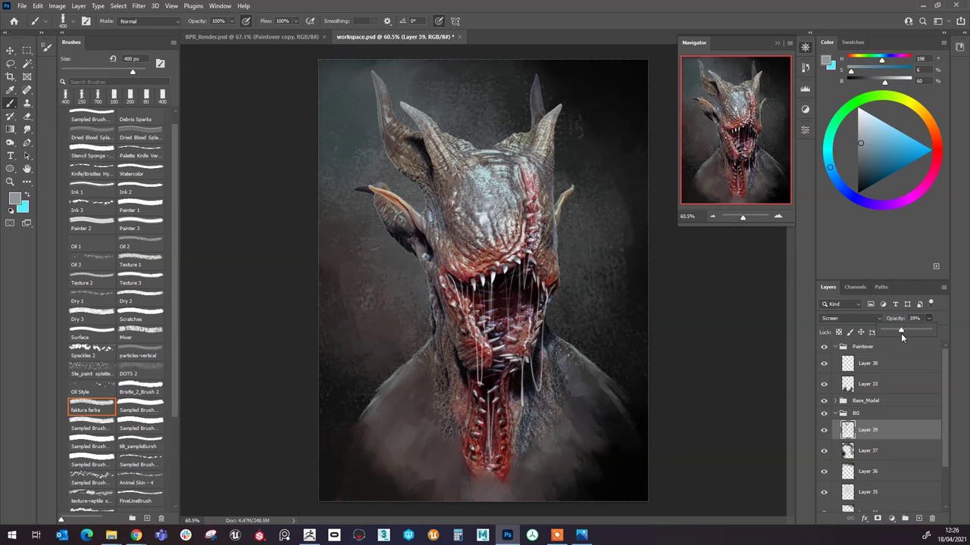
left_click(928, 333)
left_click_drag(877, 349, 893, 349)
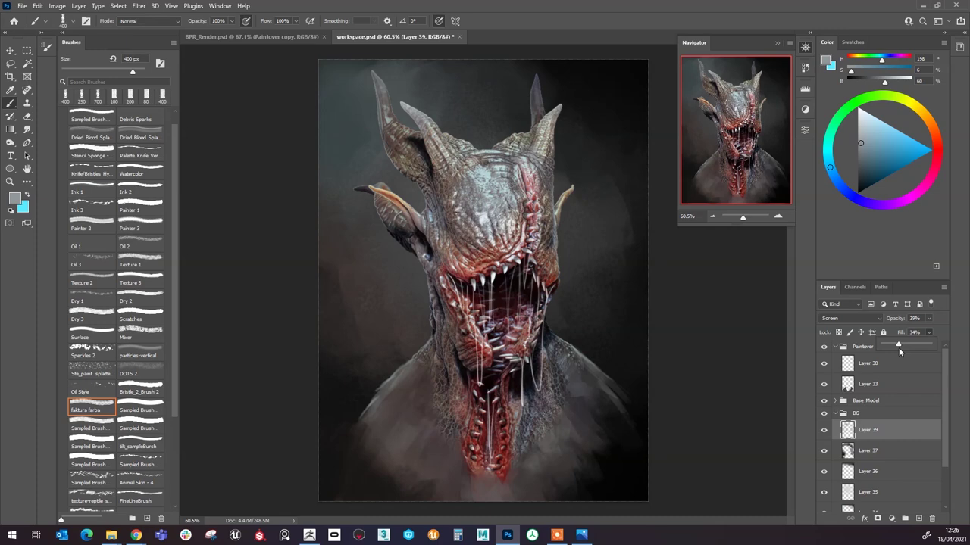
scroll(437, 232, "up", 10)
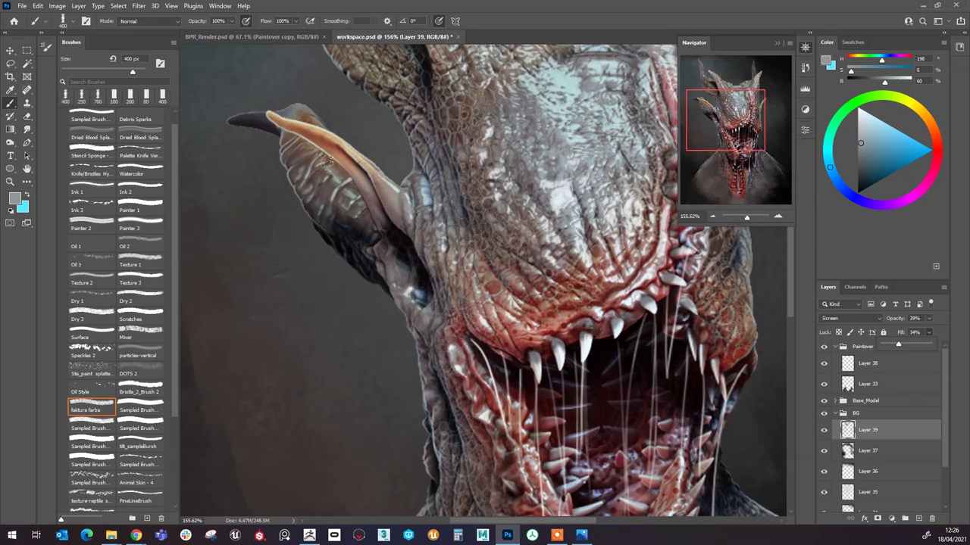
scroll(646, 214, "down", 5)
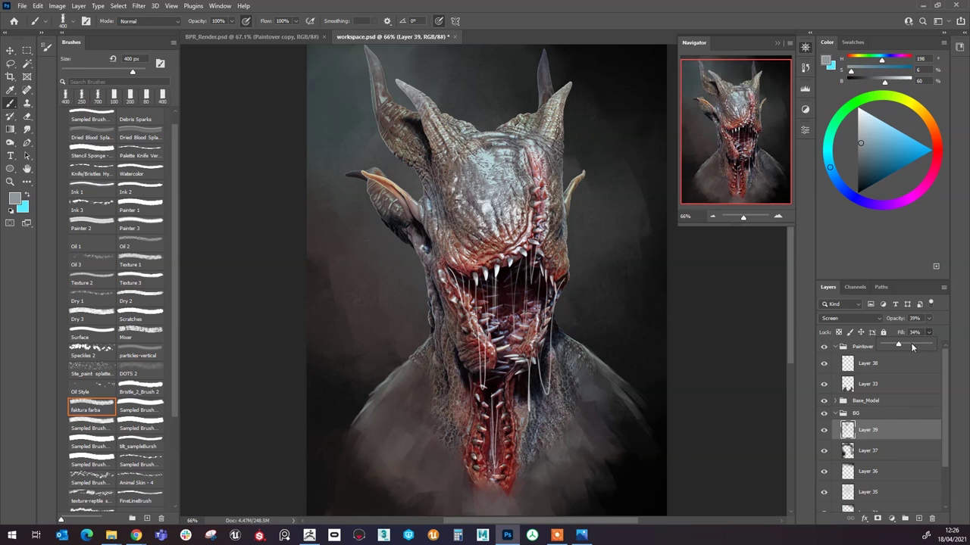
scroll(663, 271, "down", 1)
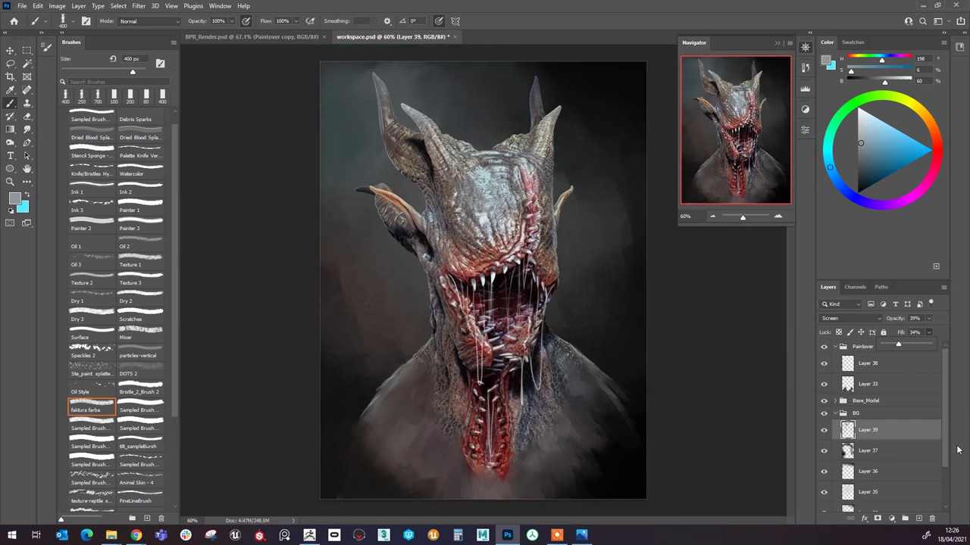
Step: Make Layer 38 in the Paintover group active and choose the Animal Skin - 4 brush
left_click(907, 450)
left_click(902, 429)
left_click(892, 364)
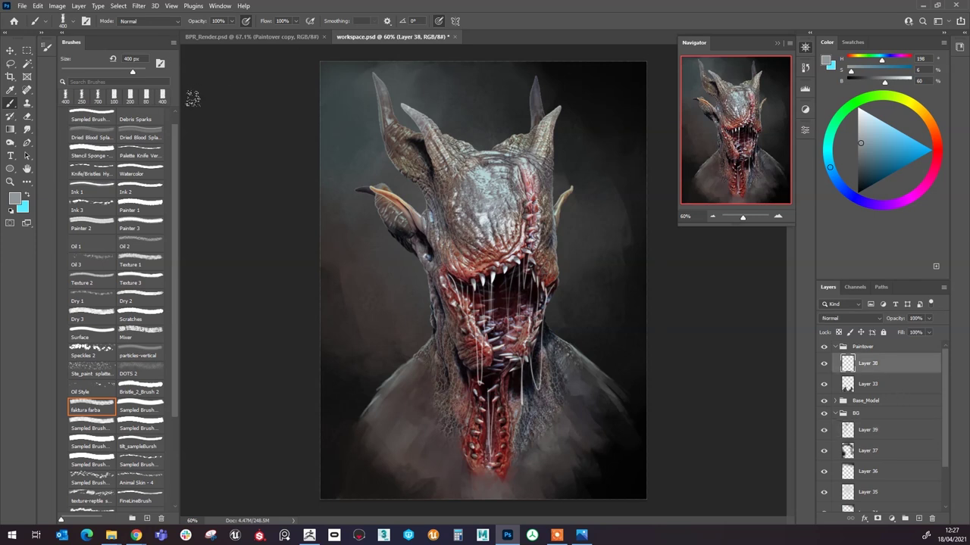
scroll(110, 141, "up", 1)
left_click(91, 130)
key("ctrl+z")
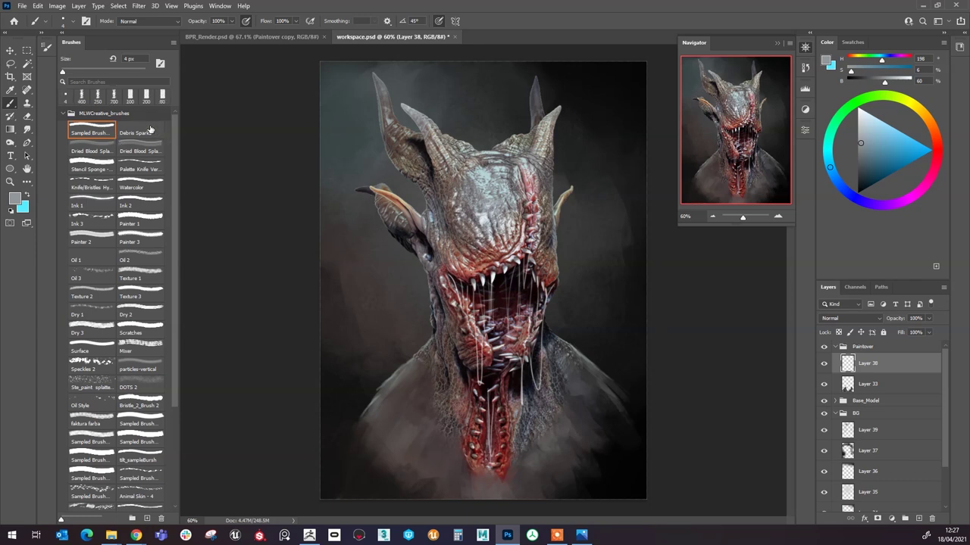
scroll(443, 239, "down", 1)
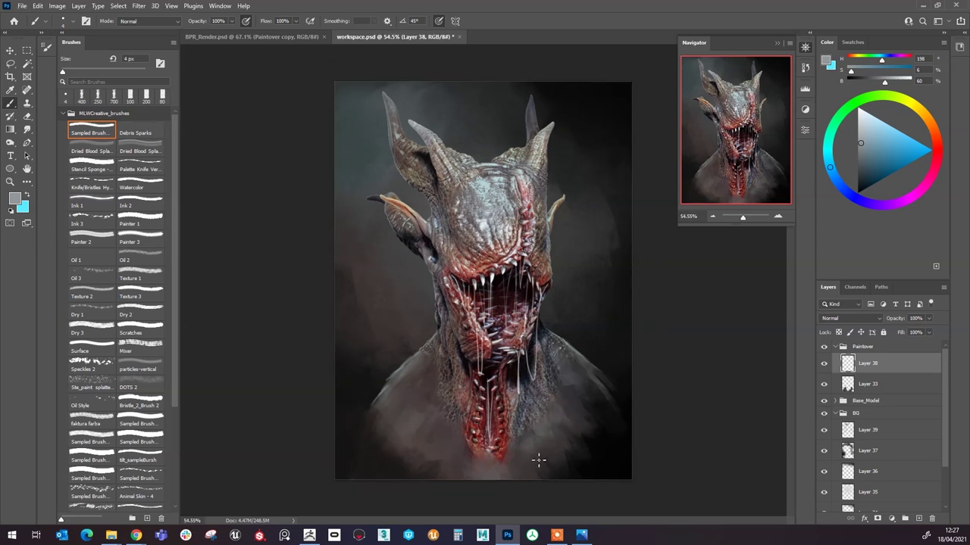
scroll(147, 274, "down", 5)
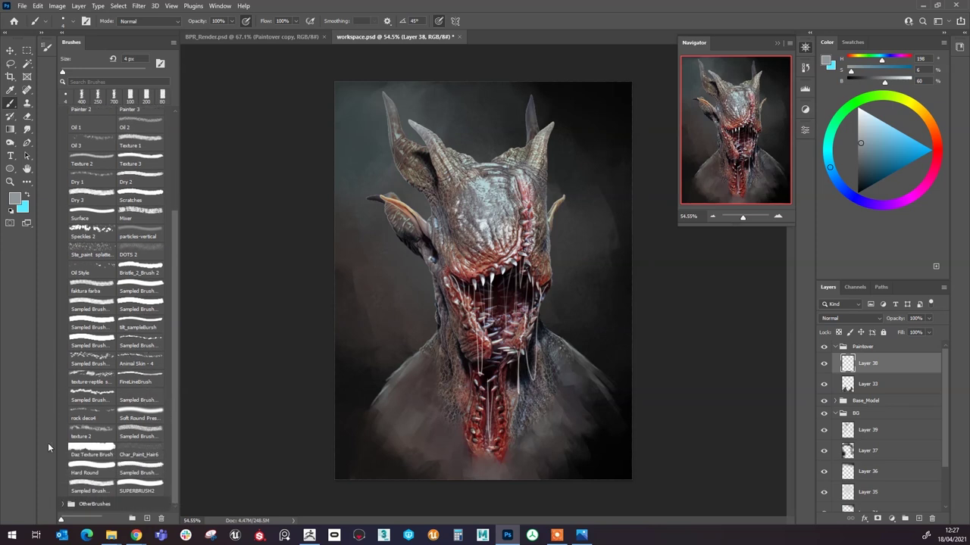
left_click(135, 360)
Step: Undo a light grey test stroke and texture the left shoulder's outer edge with sampled dark brown at 300 px
left_click_drag(437, 366, 403, 439)
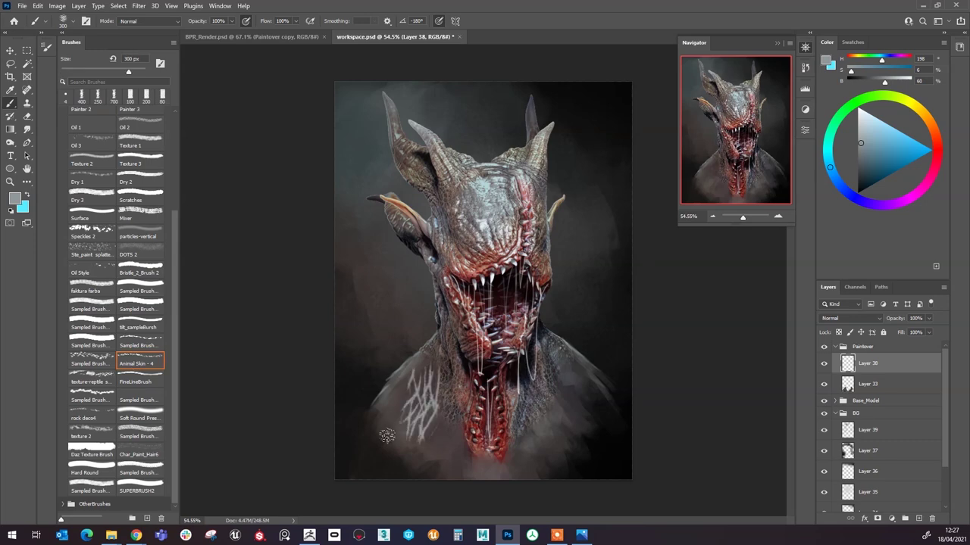
key("ctrl+z")
scroll(382, 399, "up", 3)
left_click(348, 449, "alt")
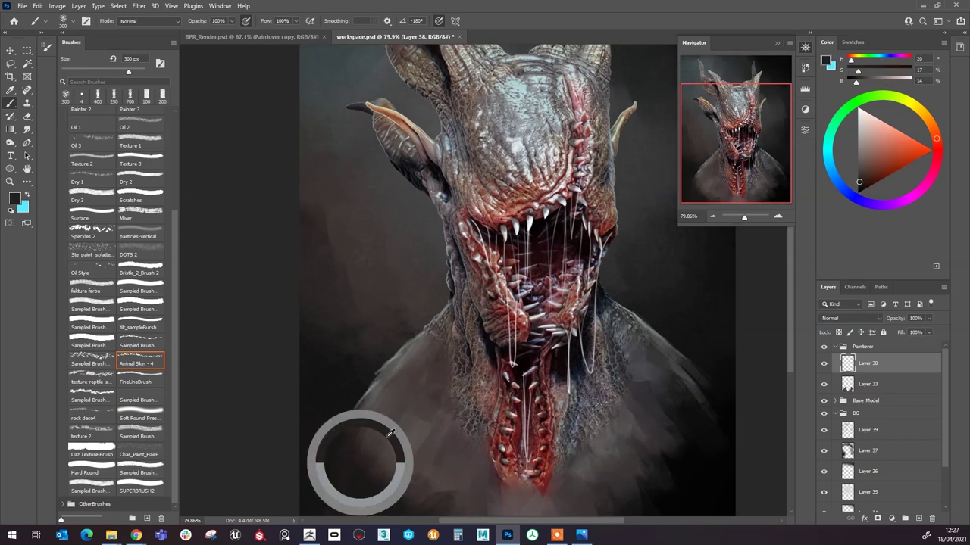
left_click_drag(334, 443, 360, 393)
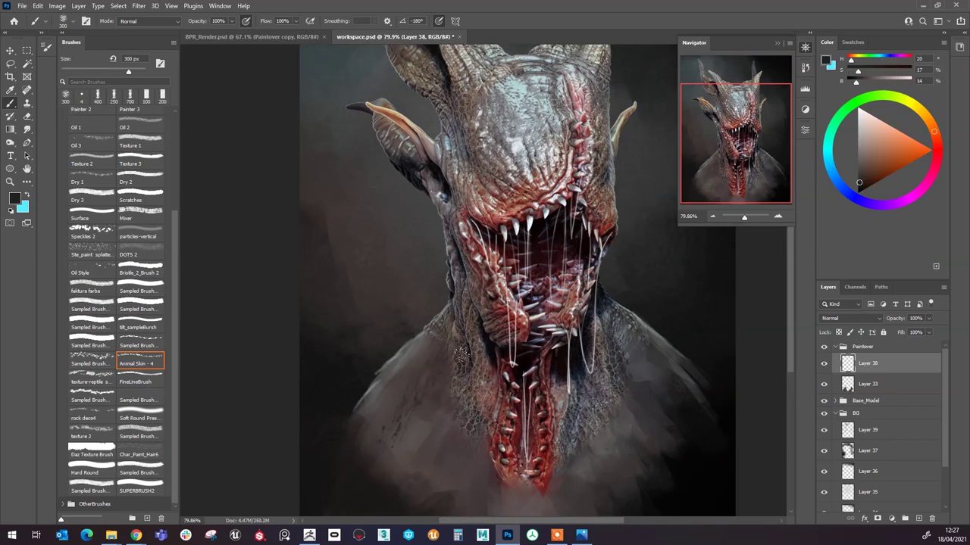
Step: Undo the Animal Skin - 4 test strokes and texture the left shoulder and chest with the texture-reptile brush in dark brown
key("ctrl+z")
mouse_move(409, 380)
left_mouse_down()
mouse_move(357, 464)
mouse_move(413, 477)
mouse_move(337, 441)
mouse_move(385, 451)
left_mouse_up()
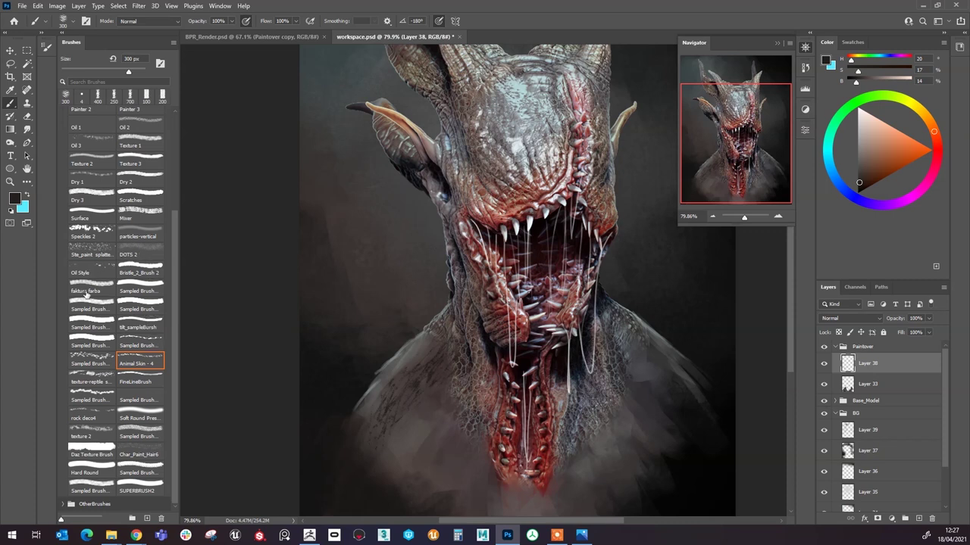
left_click(85, 380)
key("ctrl+z")
left_click_drag(335, 369, 331, 416)
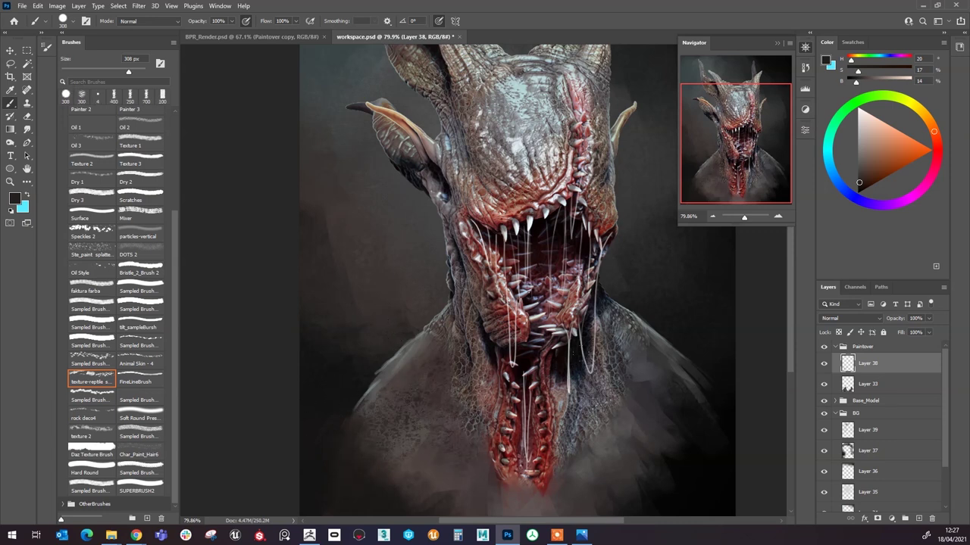
Step: Extend the reptile-skin texture across both shoulders and the chest, using sampled dark grey and near-black purple
left_click(633, 378, "alt")
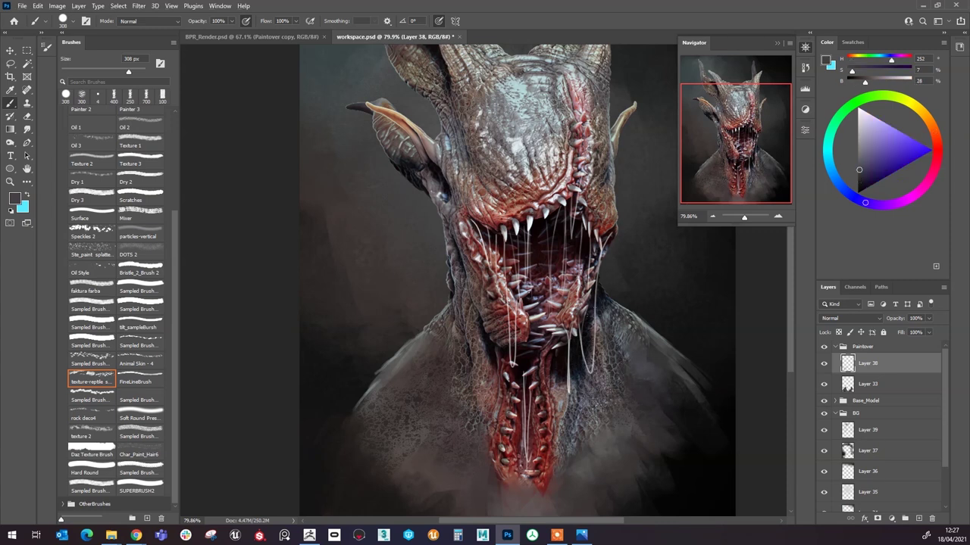
left_click(581, 358, "alt")
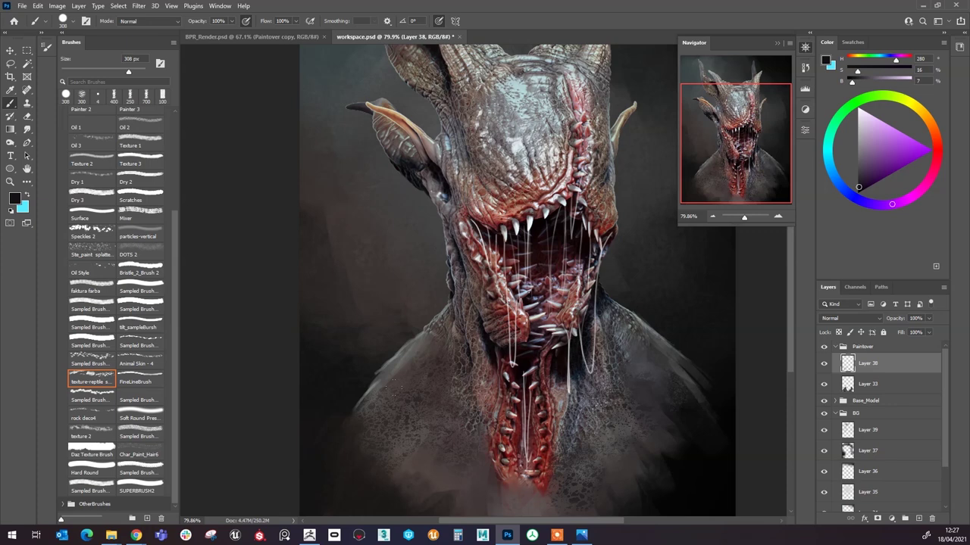
scroll(530, 228, "down", 2)
left_click_drag(622, 247, 573, 311)
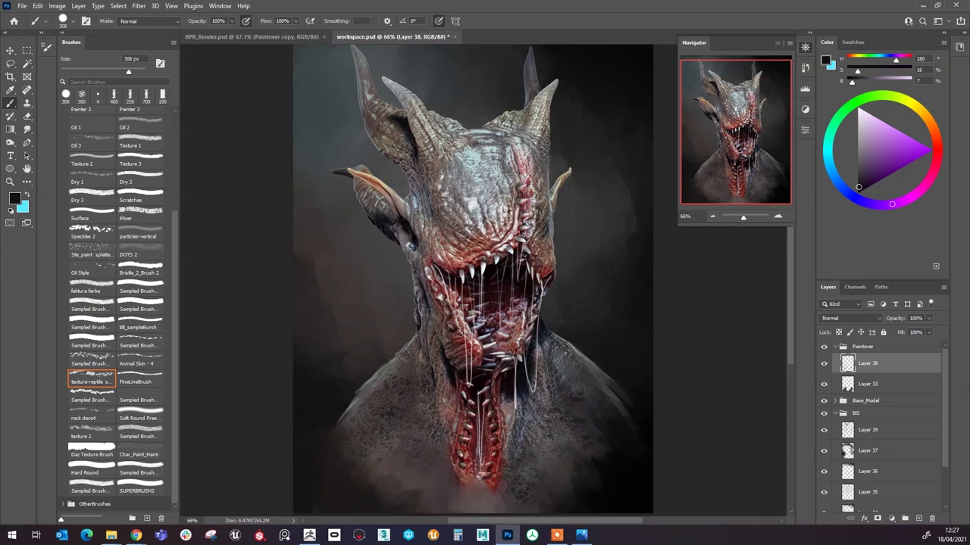
Step: Sample near-black from the lower-left background and choose the Sampled Brush next to Animal Skin - 4
left_click(312, 503, "alt")
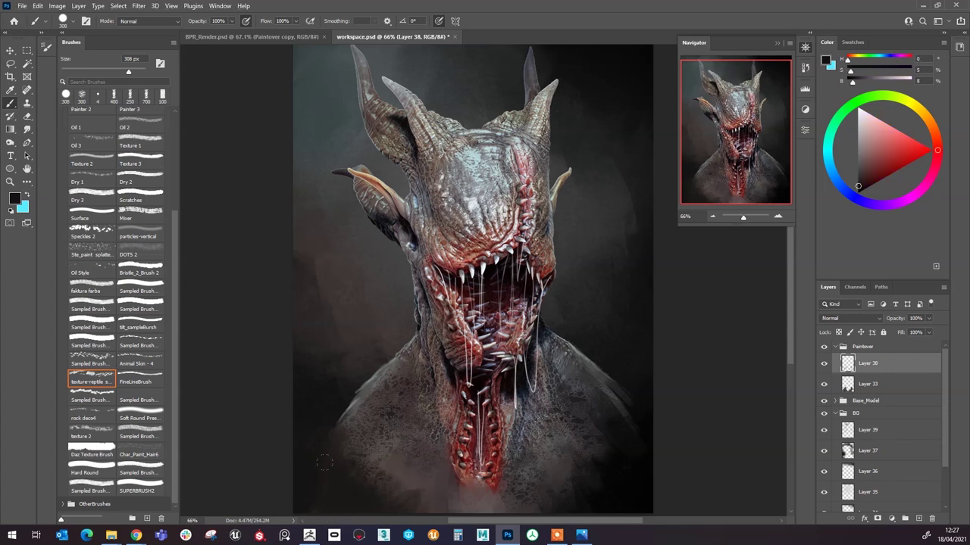
left_click(97, 364)
scroll(422, 354, "down", 2)
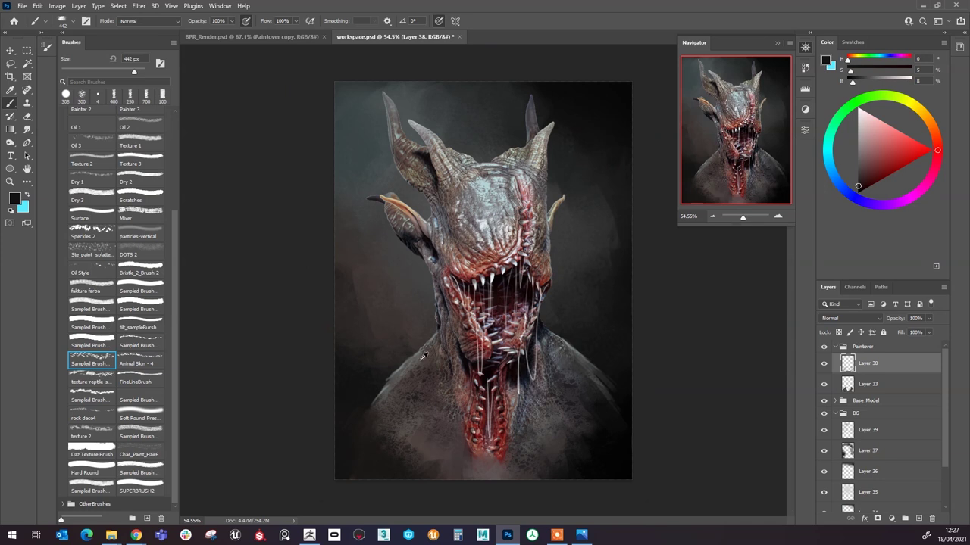
mouse_move(404, 242)
left_mouse_down()
mouse_move(482, 248)
mouse_move(554, 246)
mouse_move(417, 240)
mouse_move(453, 165)
mouse_move(512, 155)
mouse_move(539, 198)
mouse_move(505, 294)
mouse_move(469, 344)
mouse_move(380, 368)
mouse_move(448, 413)
mouse_move(511, 358)
mouse_move(437, 241)
mouse_move(501, 174)
mouse_move(549, 235)
left_mouse_up()
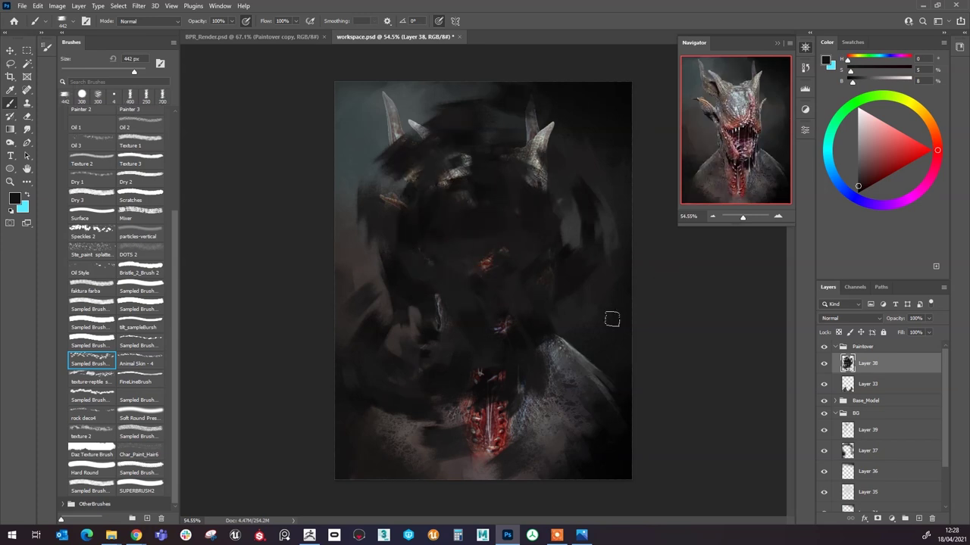
key("ctrl+z")
mouse_move(409, 296)
left_mouse_down()
mouse_move(417, 426)
mouse_move(390, 238)
mouse_move(523, 213)
left_mouse_up()
key("ctrl+z")
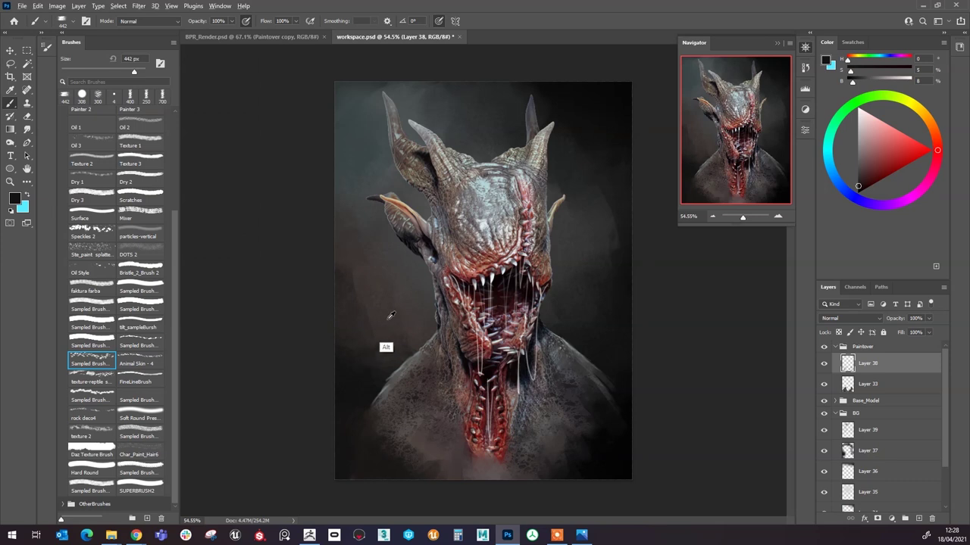
Step: Reduce the brush size to 175 px and add a new layer above Layer 38 in the Paintover group
key("bracketleft")
key("bracketleft")
key("bracketleft")
key("bracketleft")
key("bracketleft")
key("bracketleft")
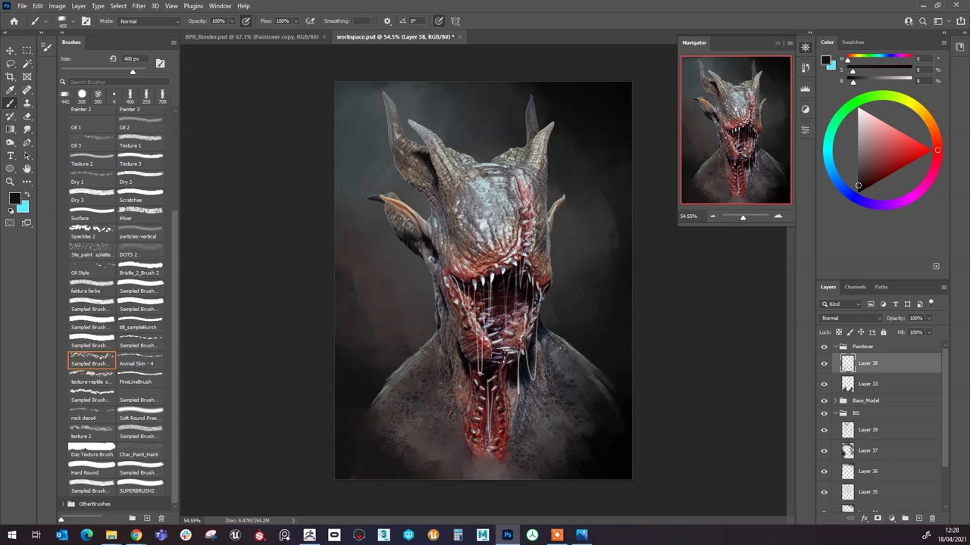
left_click(918, 520)
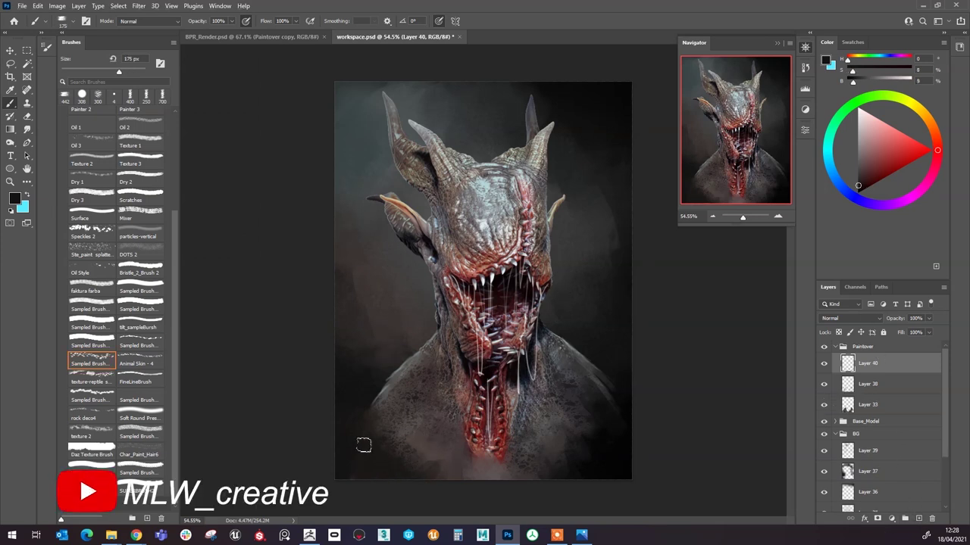
Step: Blend the lower chest and shoulder edges into the background at 175 px with sampled dark browns, greys and near-black
left_click(423, 466, "alt")
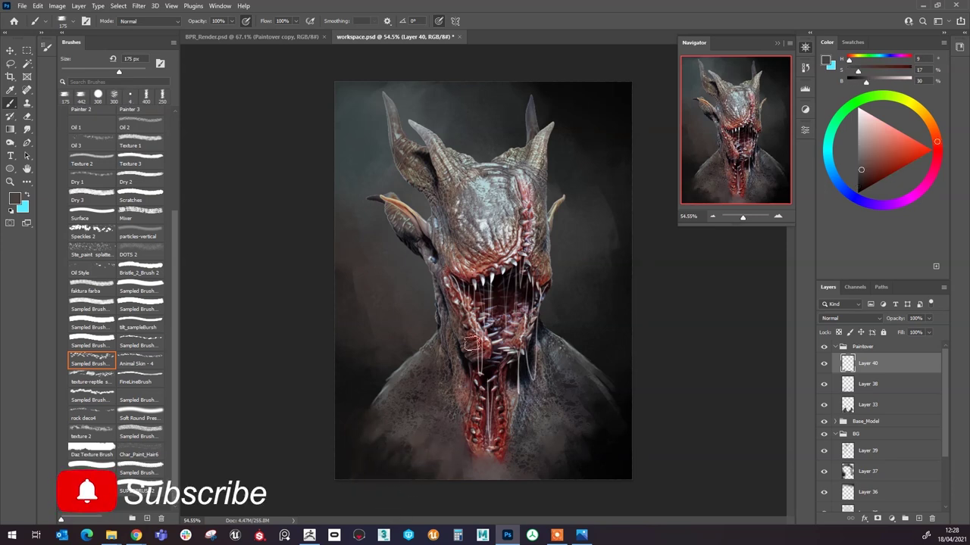
left_click(593, 463, "alt")
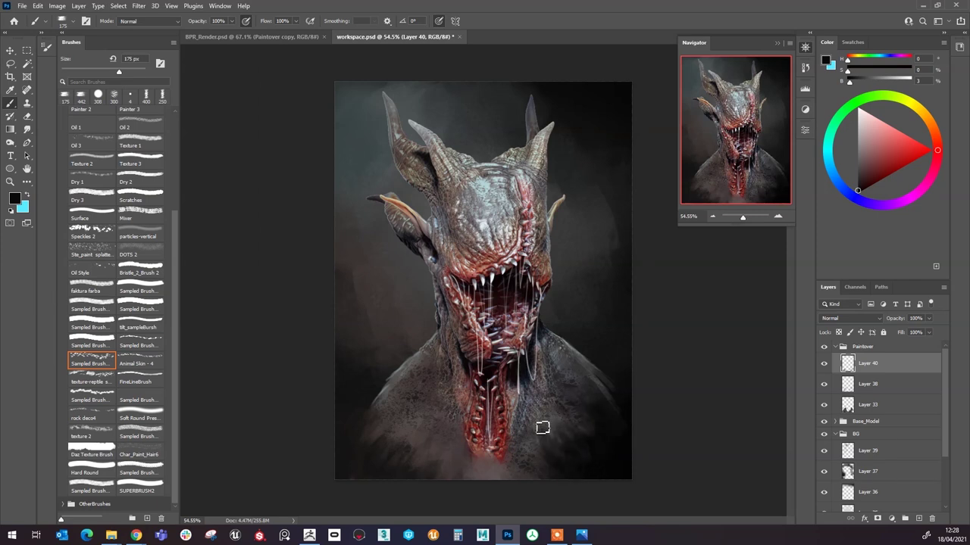
left_click(515, 463, "alt")
left_click(514, 466, "alt")
left_click_drag(547, 436, 554, 448)
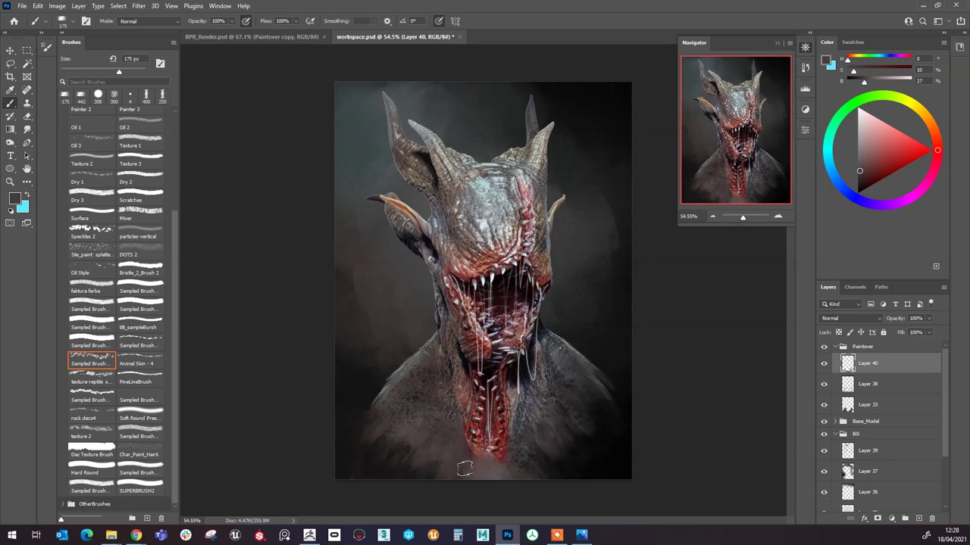
left_click(415, 478, "alt")
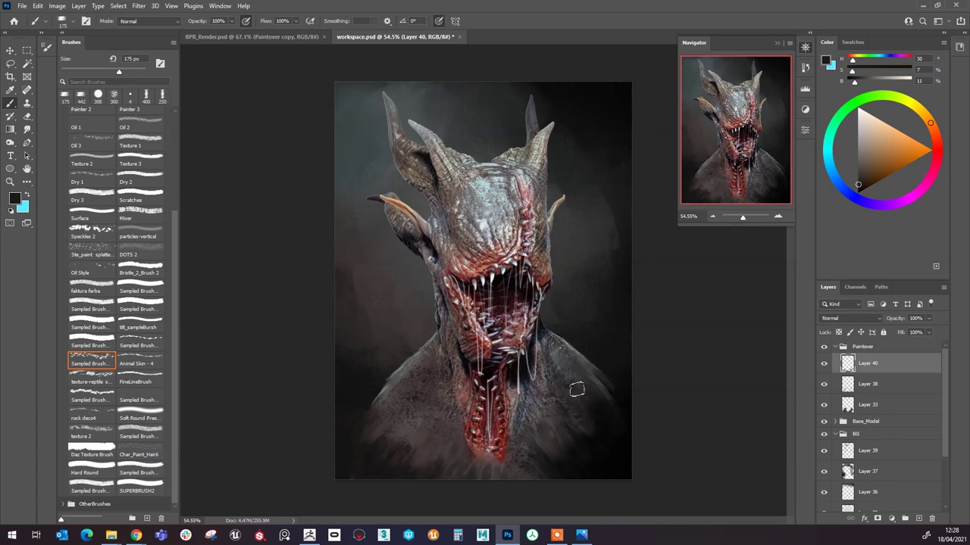
left_click(377, 476, "alt")
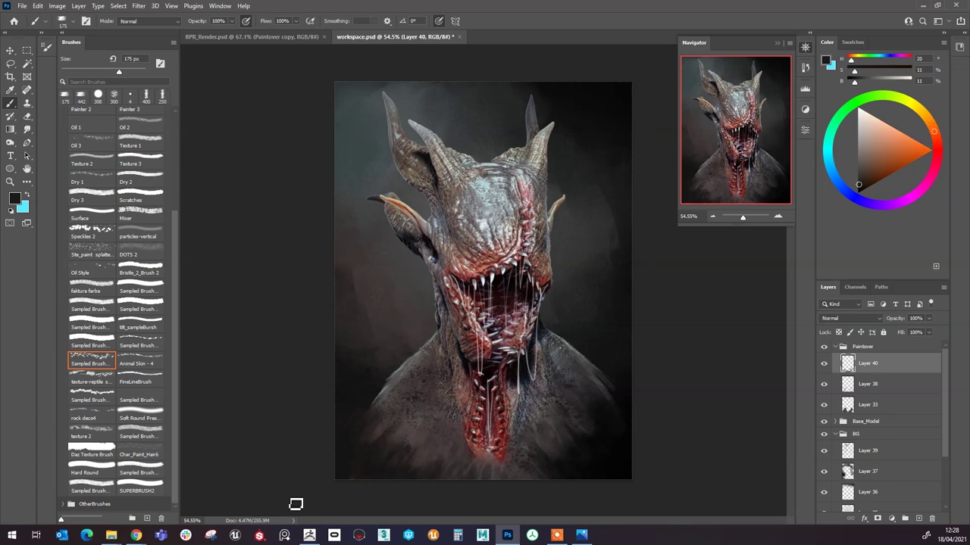
key("ctrl+z")
key("ctrl+shift+z")
Step: Refine the left shoulder's edge with 20 px tilt_sampleBursh strokes in greys sampled from the shoulder
left_click(140, 327)
left_click(407, 353, "alt")
key("bracketleft")
key("bracketleft")
key("bracketleft")
key("bracketleft")
key("bracketleft")
key("bracketleft")
key("bracketleft")
key("bracketleft")
key("bracketleft")
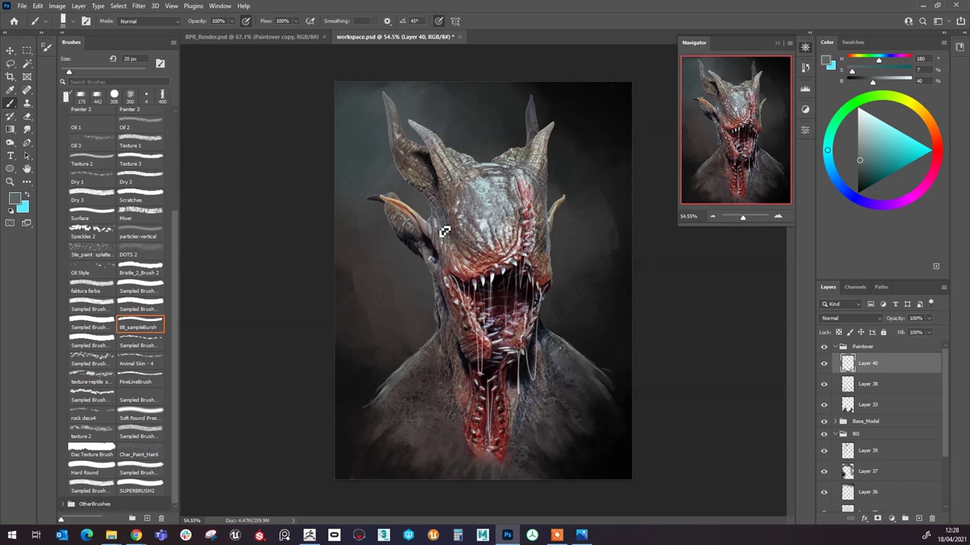
scroll(478, 380, "down", 2)
scroll(473, 378, "up", 3)
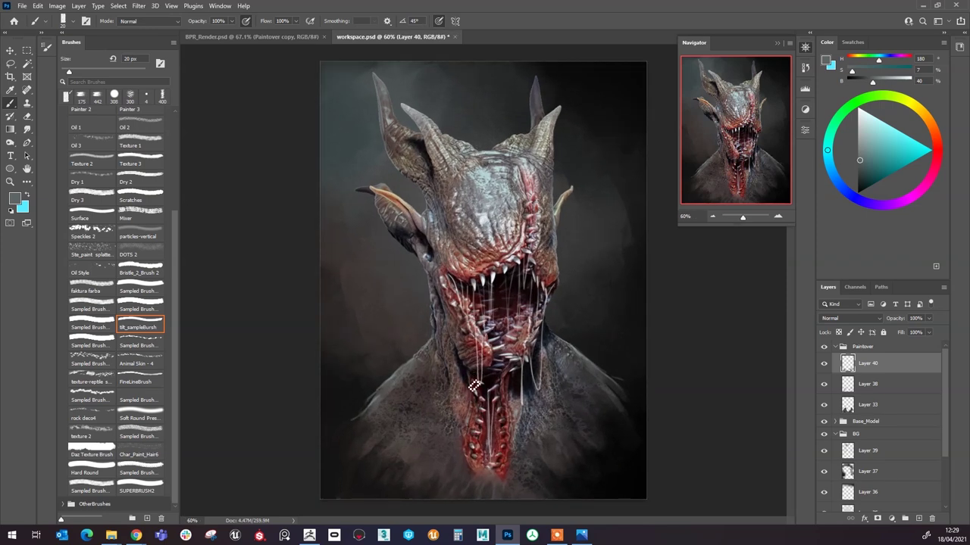
left_click(379, 411, "alt")
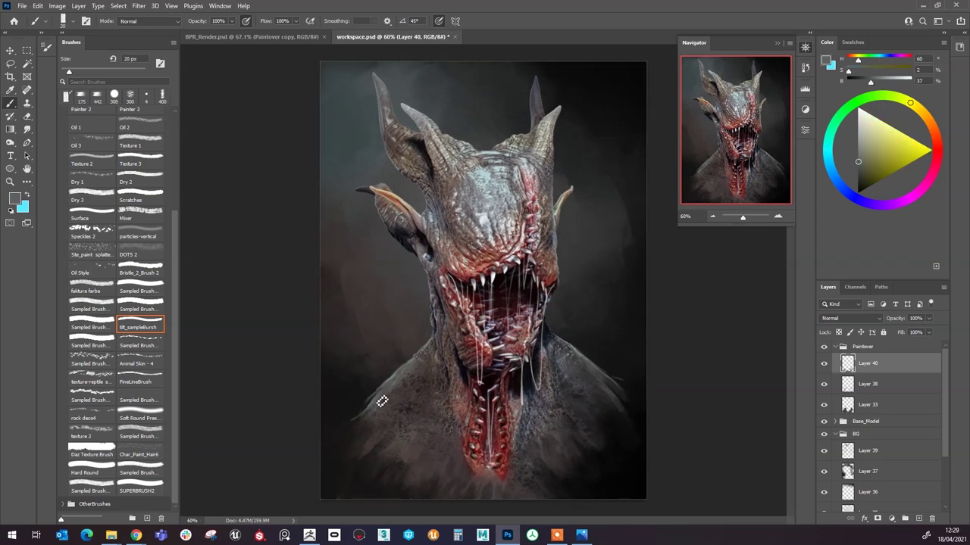
left_click(376, 413, "alt")
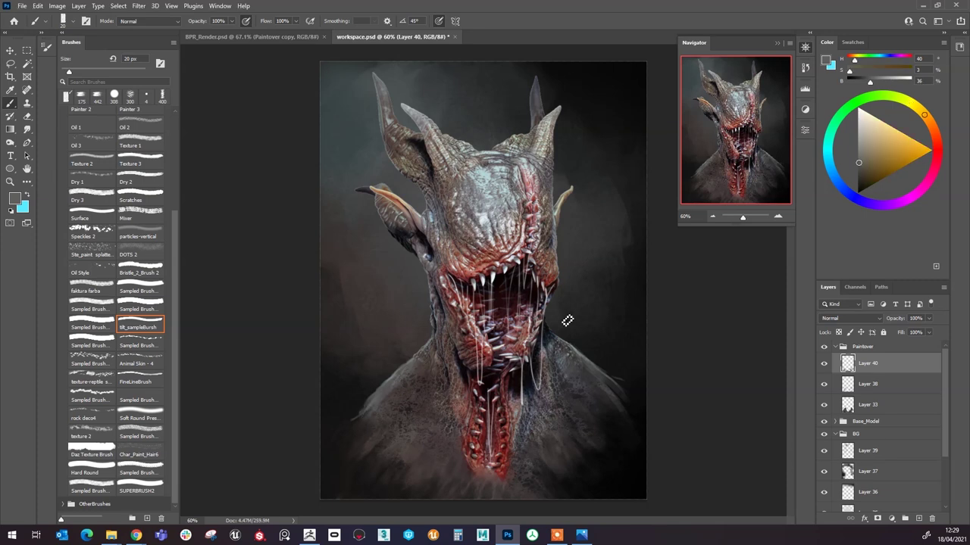
Step: Paint fine light grey detail strokes along the shoulders at 9 px with a colour sampled from the forehead highlight
key("bracketright")
key("bracketright")
key("bracketright")
key("bracketright")
key("bracketright")
left_click(488, 214, "alt")
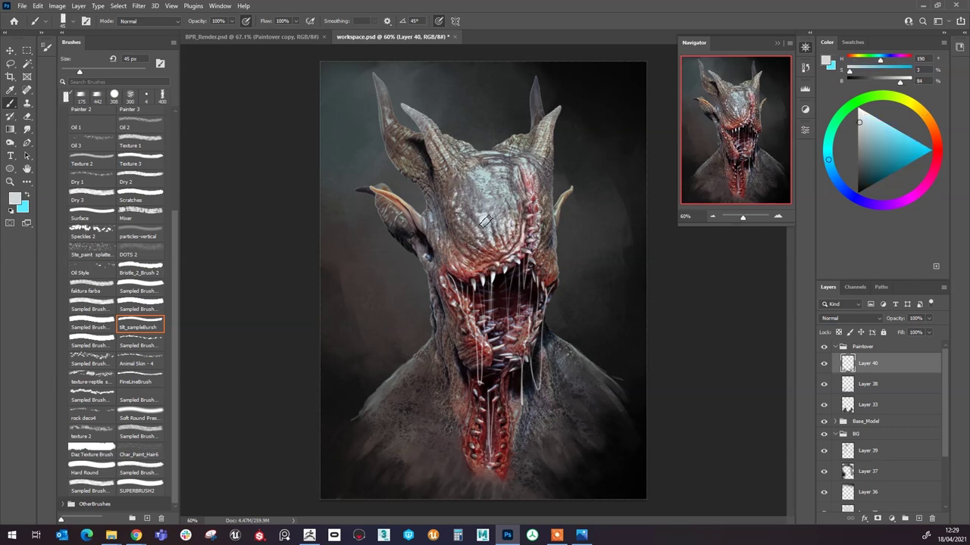
key("bracketleft")
key("bracketleft")
key("bracketleft")
key("bracketleft")
key("bracketleft")
key("bracketleft")
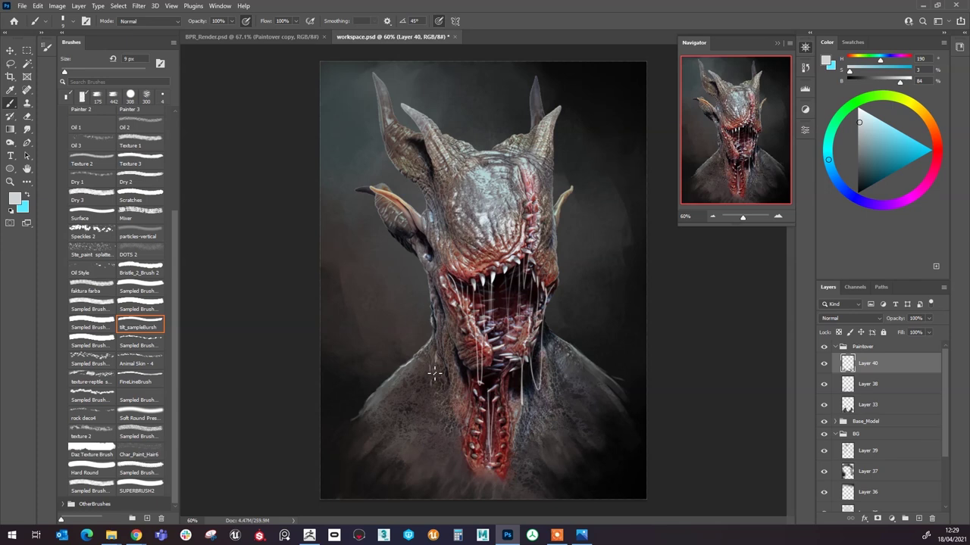
scroll(498, 198, "down", 2)
scroll(496, 378, "up", 3)
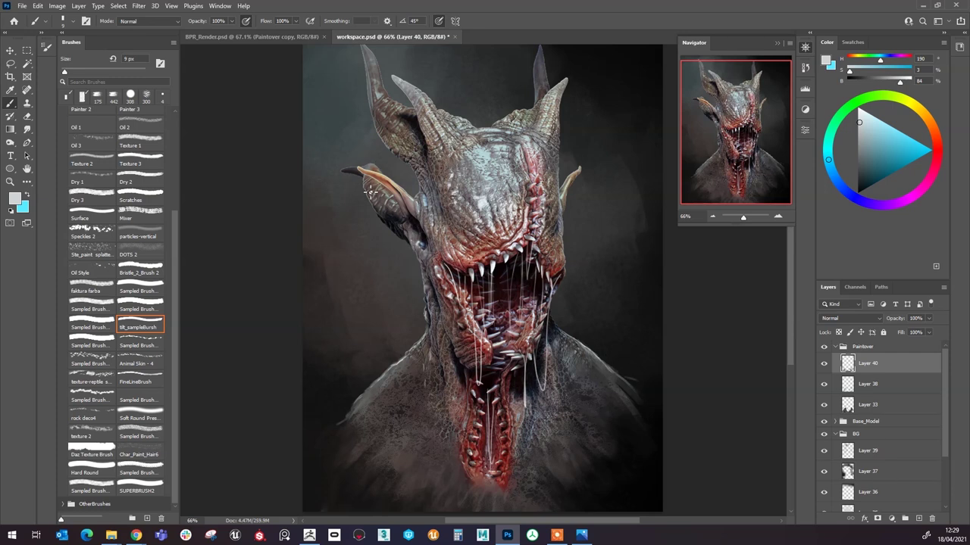
scroll(402, 193, "down", 1)
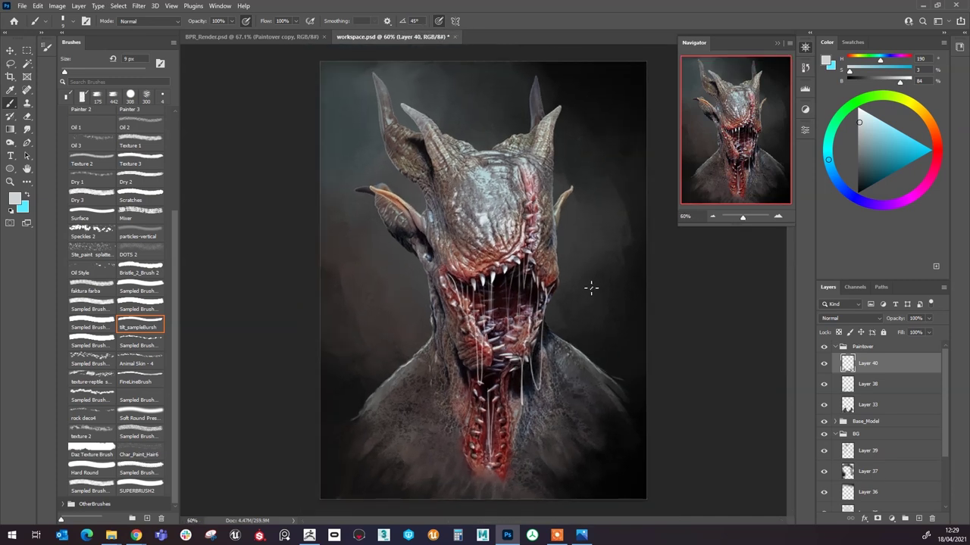
scroll(561, 350, "down", 1)
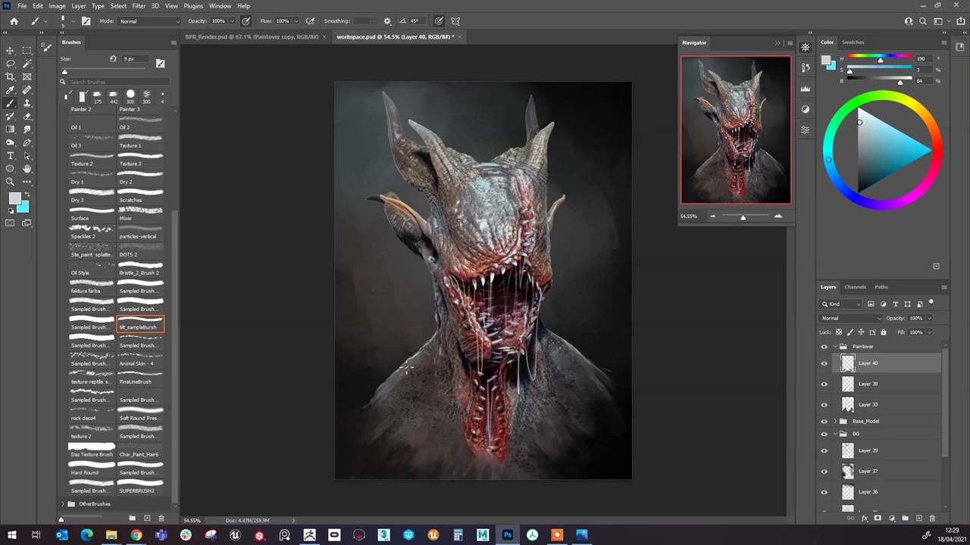
Step: On a new layer, paint fine hairs around the ears, head and shoulders with Char_Paint_Hair6 at 45 px in sampled light grey
left_click(919, 518)
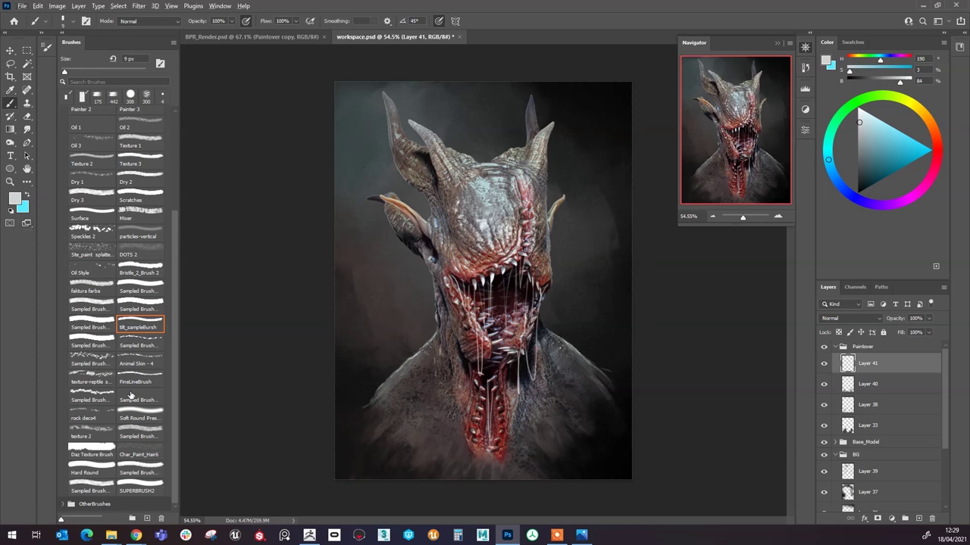
left_click(140, 453)
scroll(464, 309, "up", 5)
left_click(419, 201, "alt")
left_click_drag(417, 205, 412, 211)
key("[")
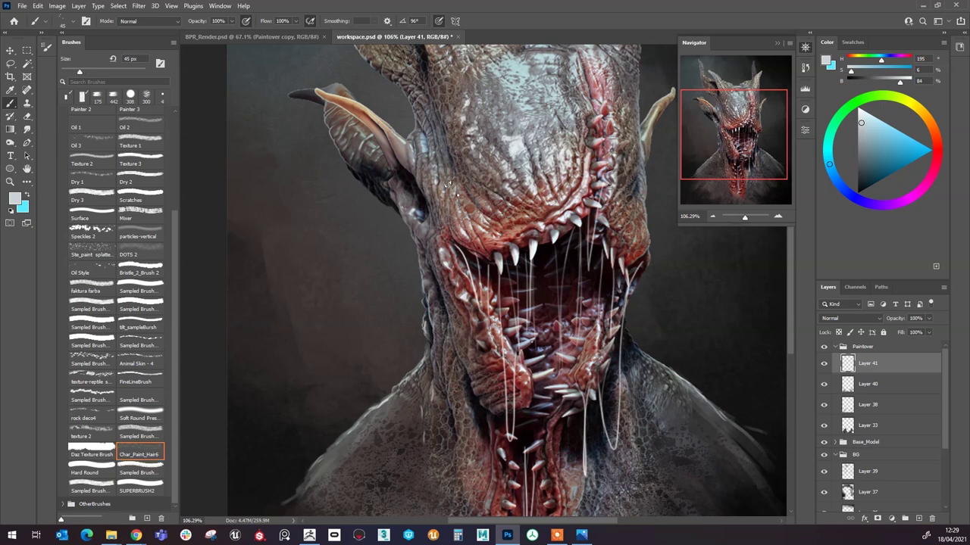
left_click(414, 224)
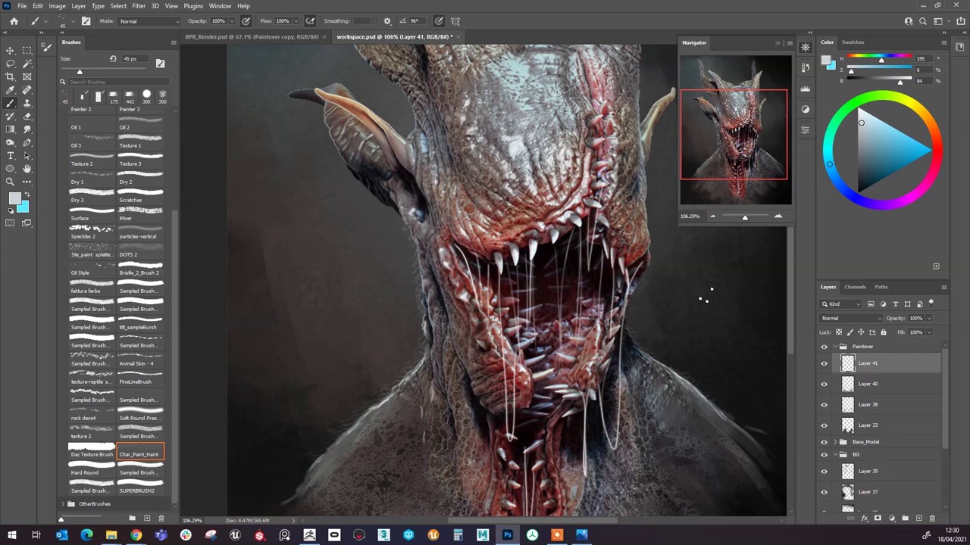
scroll(697, 288, "up", 2)
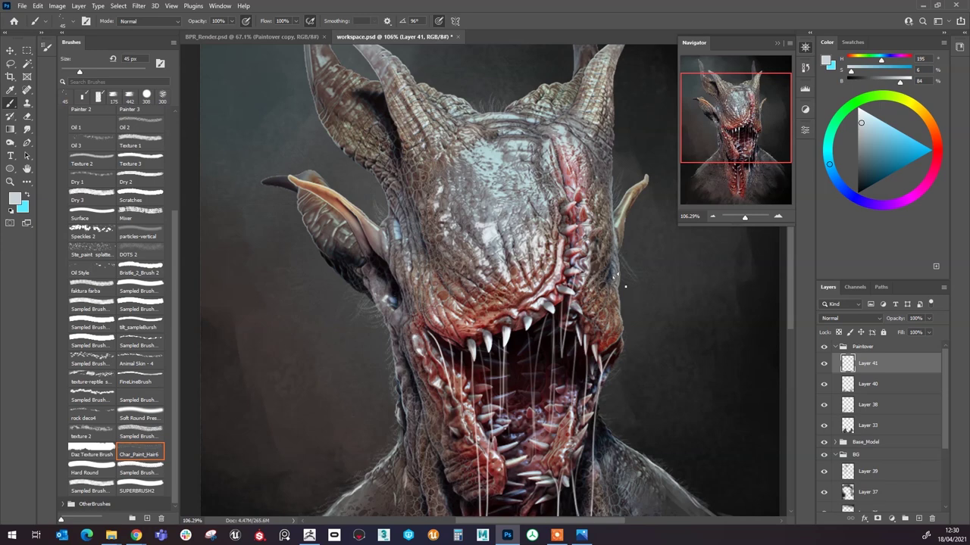
left_click_drag(553, 184, 411, 309)
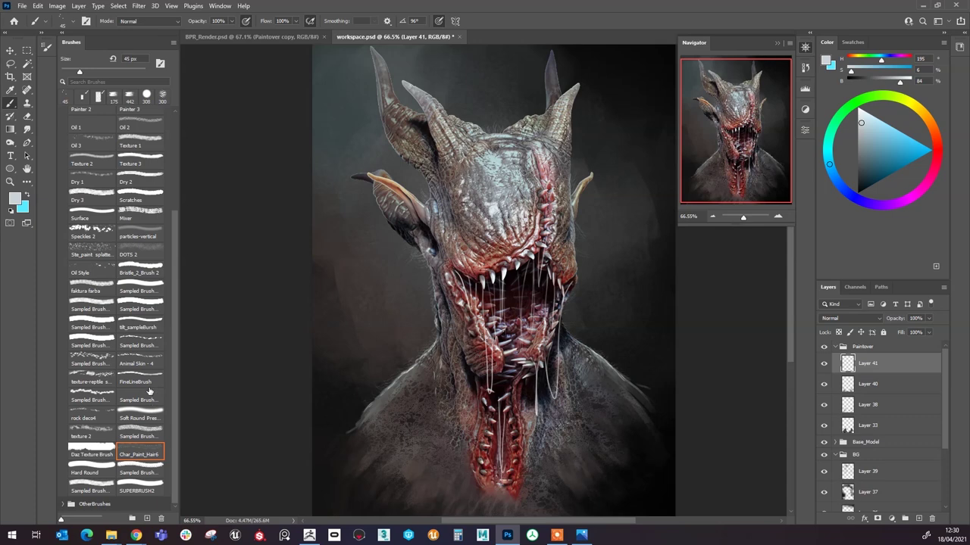
Step: Draw individual hairs around the ears and sides of the head with tilt_sampleBursh at 5 px in pale grey sampled from the forehead
left_click(140, 327)
scroll(548, 288, "up", 2)
key("bracketleft")
key("bracketleft")
key("bracketleft")
key("bracketleft")
key("bracketleft")
key("bracketleft")
key("bracketleft")
key("bracketleft")
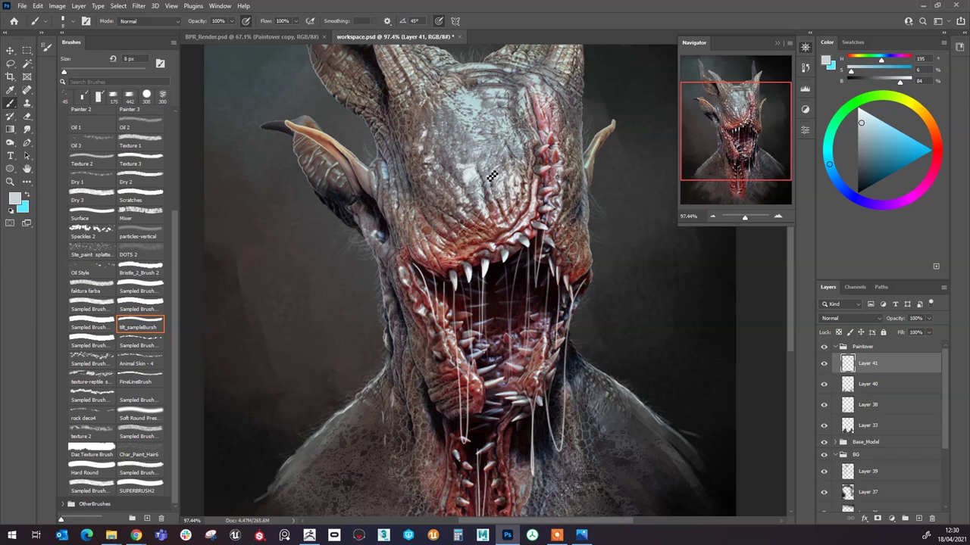
left_click(467, 200, "alt")
left_click_drag(597, 147, 587, 158)
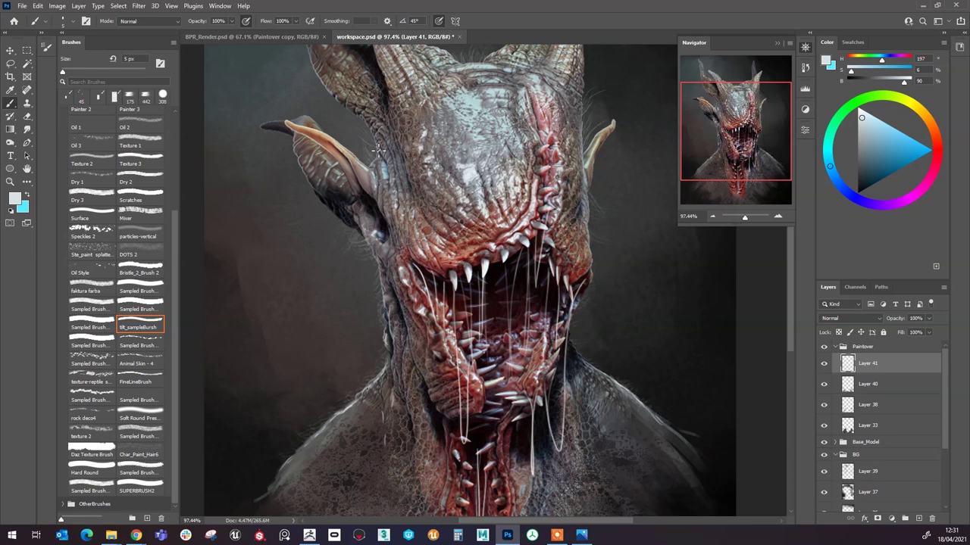
Step: Add longer pale hairs beneath the left ear and along the neck, shoulders and top of the head
mouse_move(368, 231)
left_mouse_down()
mouse_move(351, 248)
mouse_move(381, 237)
mouse_move(365, 265)
mouse_move(384, 240)
mouse_move(358, 300)
left_mouse_up()
left_click_drag(365, 232, 337, 232)
left_click_drag(640, 241, 641, 329)
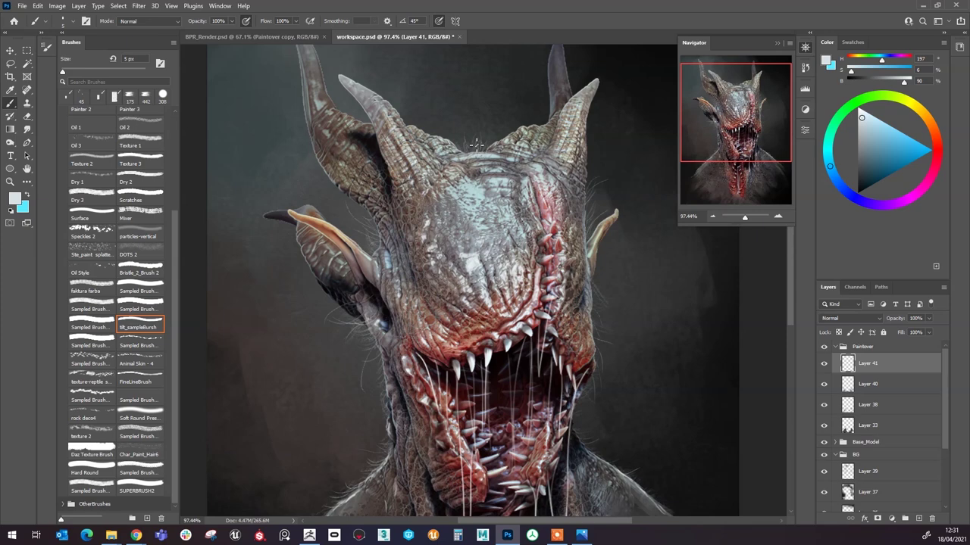
scroll(488, 84, "down", 5)
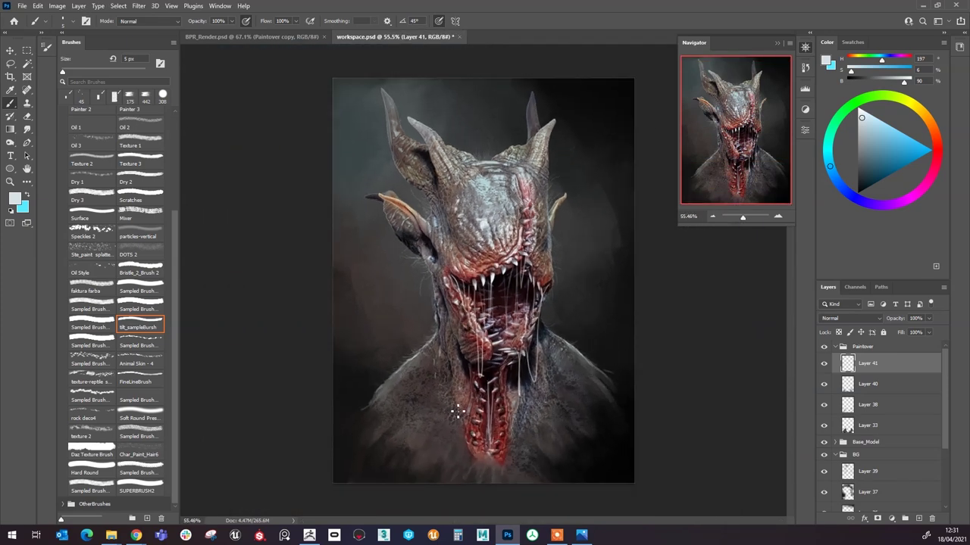
Step: Sketch temporary guide curves across the shoulders and an ellipse around the chest, and undo them
mouse_move(333, 342)
left_mouse_down()
mouse_move(376, 351)
mouse_move(673, 303)
mouse_move(489, 454)
left_mouse_up()
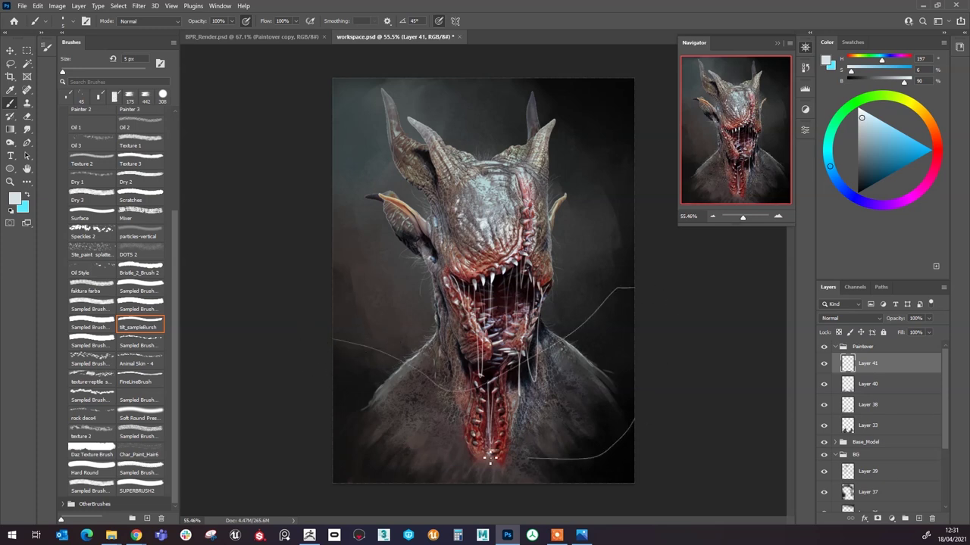
key("ctrl+z")
mouse_move(409, 370)
left_mouse_down()
mouse_move(589, 353)
mouse_move(374, 432)
mouse_move(413, 368)
left_mouse_up()
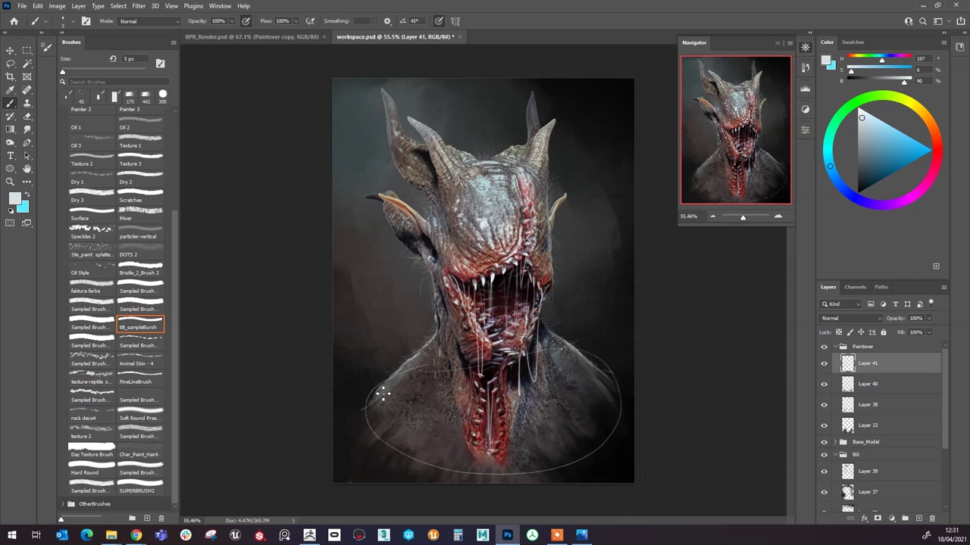
key("ctrl+z")
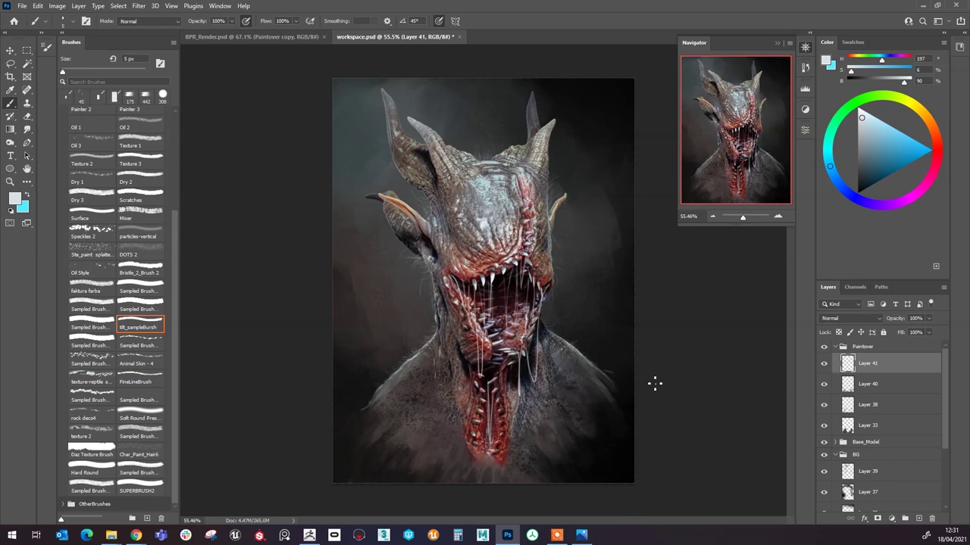
scroll(655, 384, "up", 3)
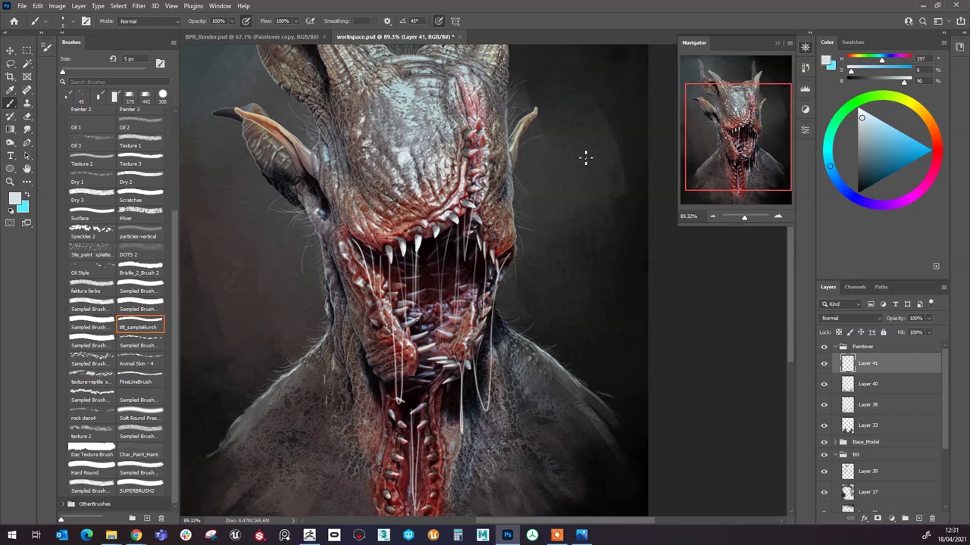
scroll(585, 158, "down", 3)
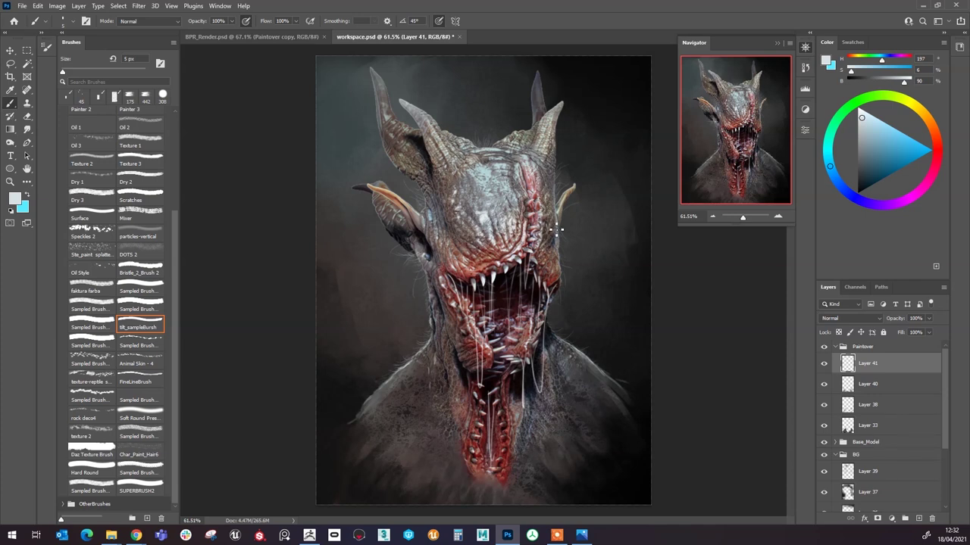
Step: On a new layer, darken the creature's shoulder beneath the small right ear with the soft round pressure brush in black at 400 px
left_click(919, 518)
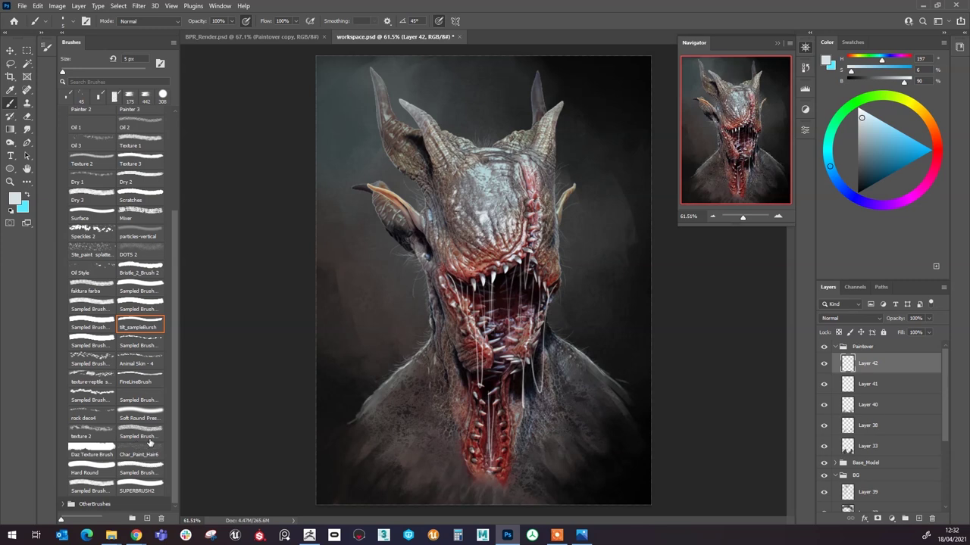
left_click(138, 416)
mouse_move(855, 125)
left_mouse_down()
mouse_move(819, 173)
mouse_move(822, 189)
left_mouse_up()
key("bracketright")
key("bracketright")
key("bracketright")
key("bracketright")
key("bracketright")
key("bracketright")
key("bracketright")
key("bracketright")
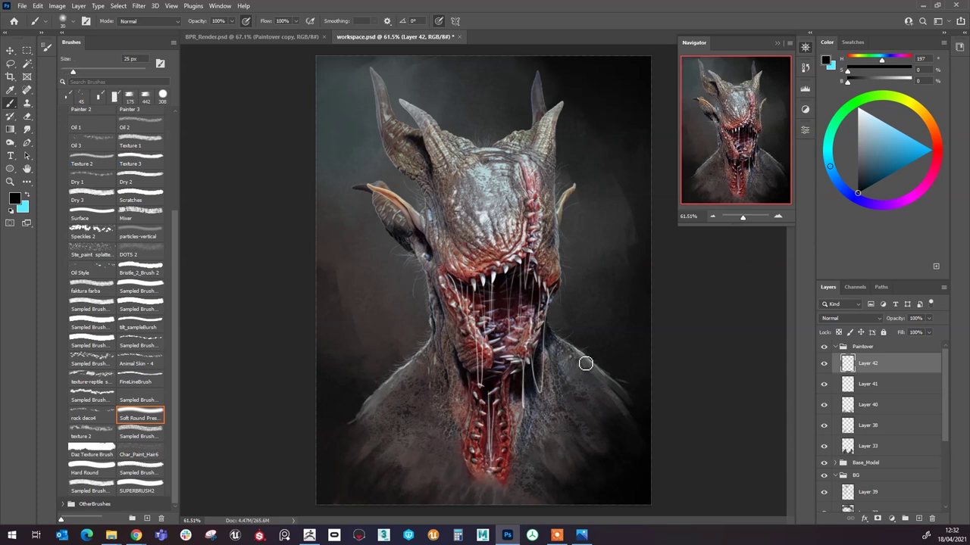
key("bracketleft")
key("bracketleft")
key("bracketleft")
mouse_move(555, 356)
left_mouse_down()
mouse_move(535, 415)
mouse_move(520, 416)
mouse_move(586, 394)
left_mouse_up()
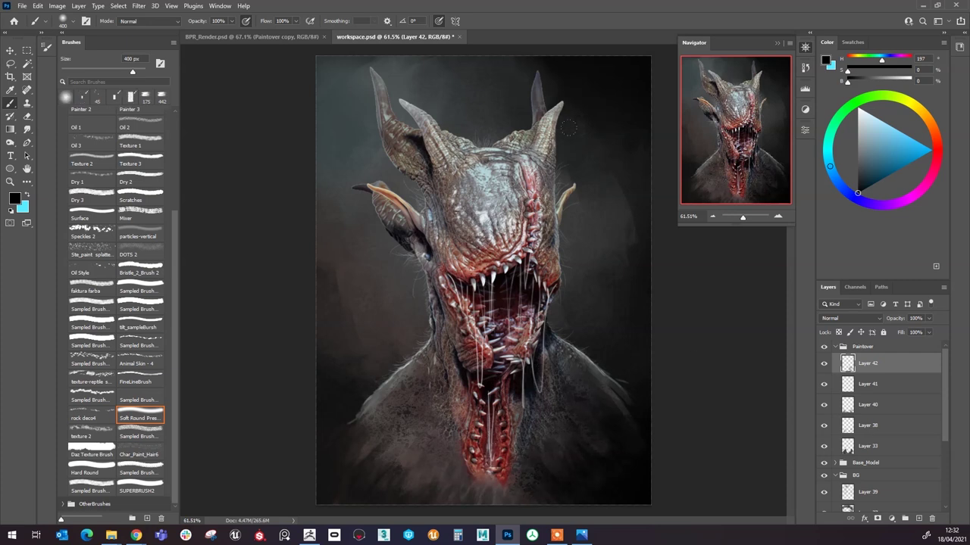
Step: Deepen the black soft shading on the right side of the head and on the left side of the chest, leaving the rear horn untouched
left_click_drag(539, 156, 547, 128)
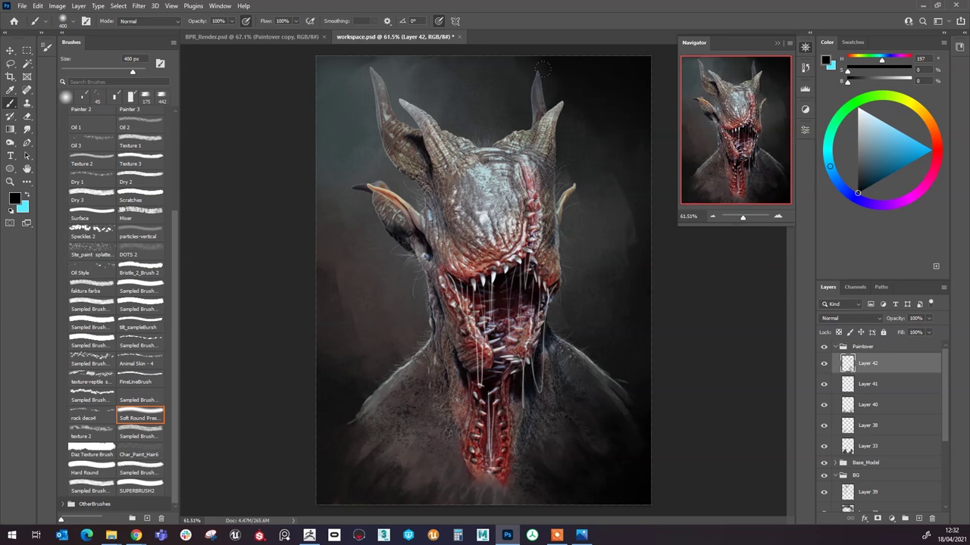
key("ctrl+z")
left_click_drag(551, 270, 547, 231)
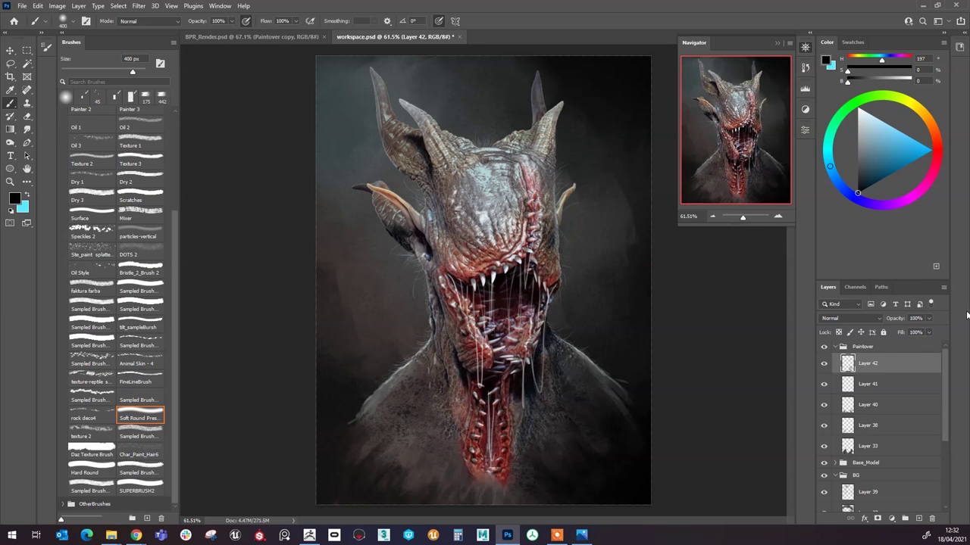
mouse_move(445, 389)
left_mouse_down()
mouse_move(432, 393)
mouse_move(444, 421)
left_mouse_up()
left_click_drag(438, 382, 428, 397)
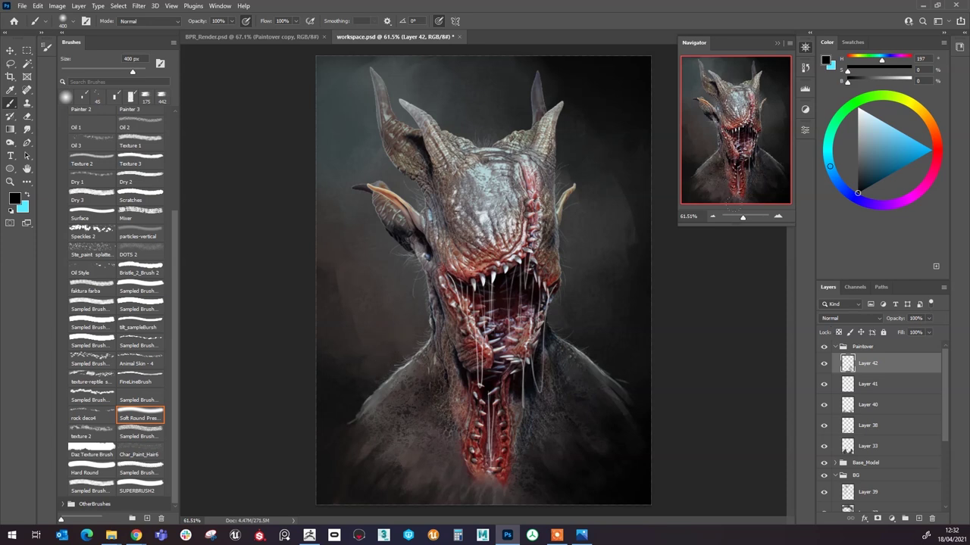
Step: Set the black shading layer's blend mode to Multiply and its opacity to 92%
left_click(852, 318)
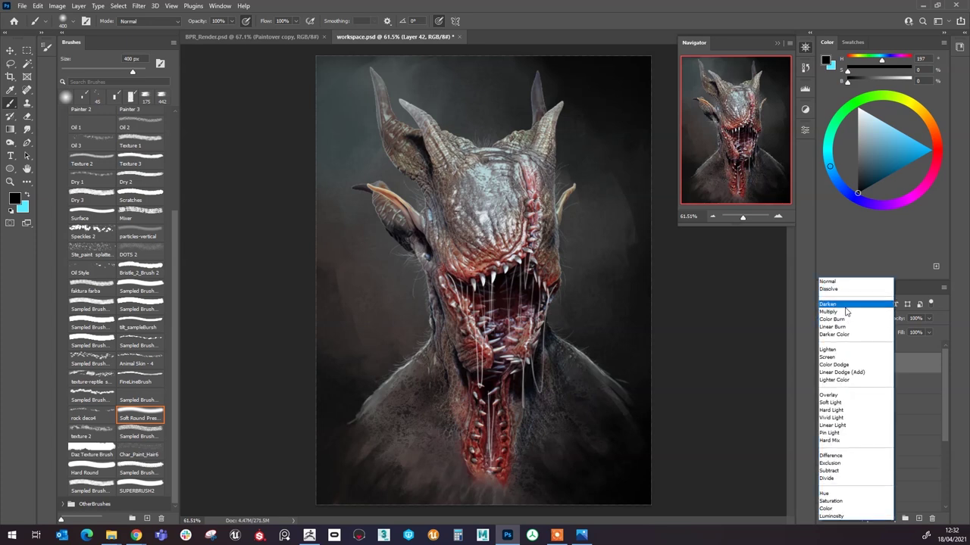
left_click(845, 310)
left_click_drag(928, 324, 926, 332)
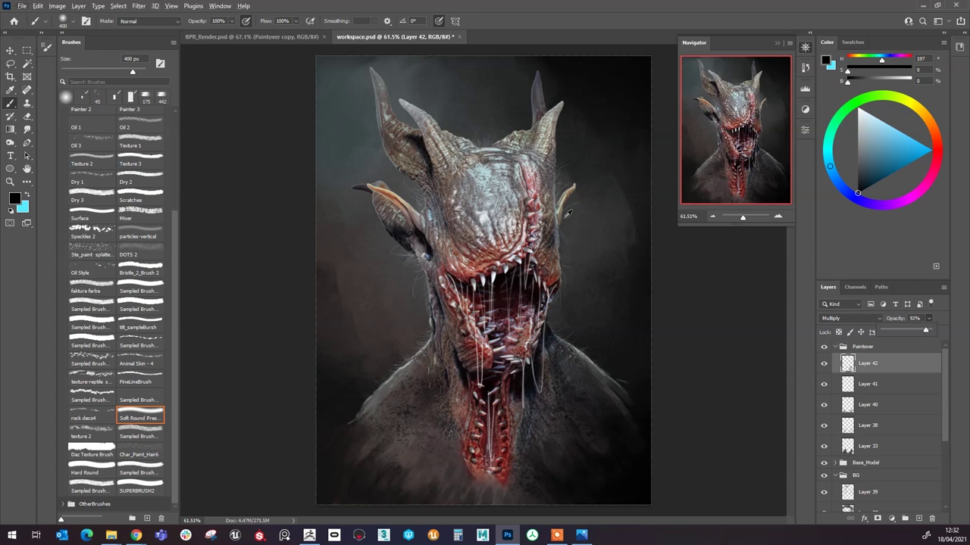
left_click_drag(512, 150, 539, 178)
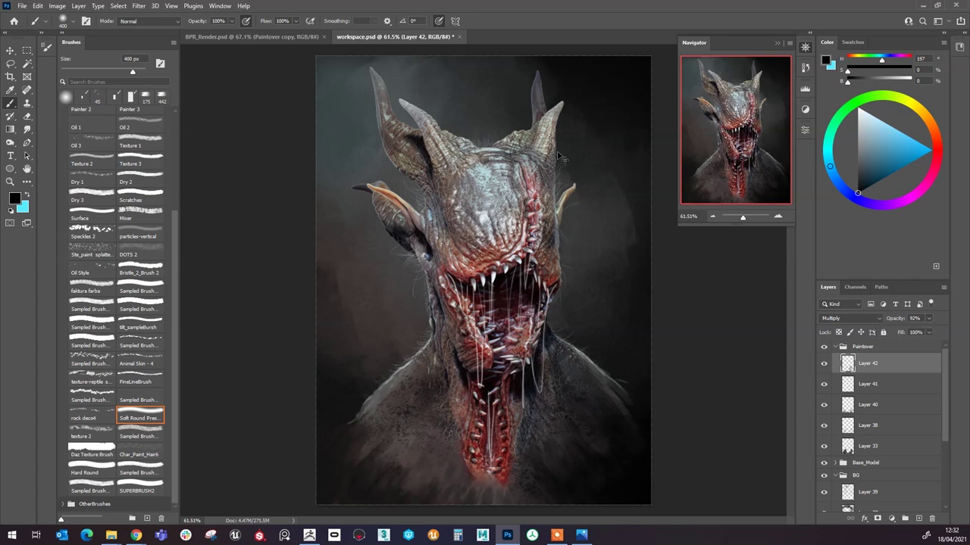
key("ctrl+z")
scroll(561, 182, "down", 3)
scroll(557, 326, "up", 2)
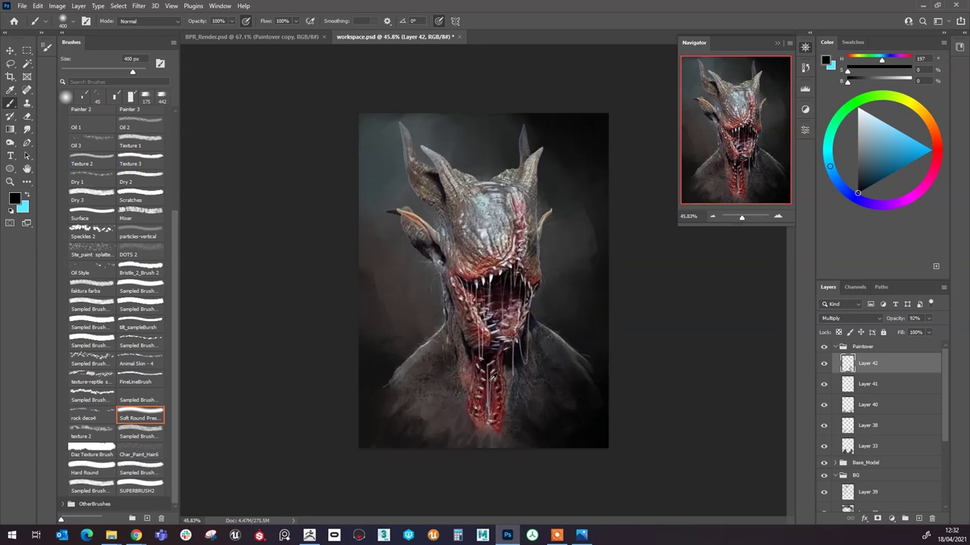
scroll(574, 352, "up", 1)
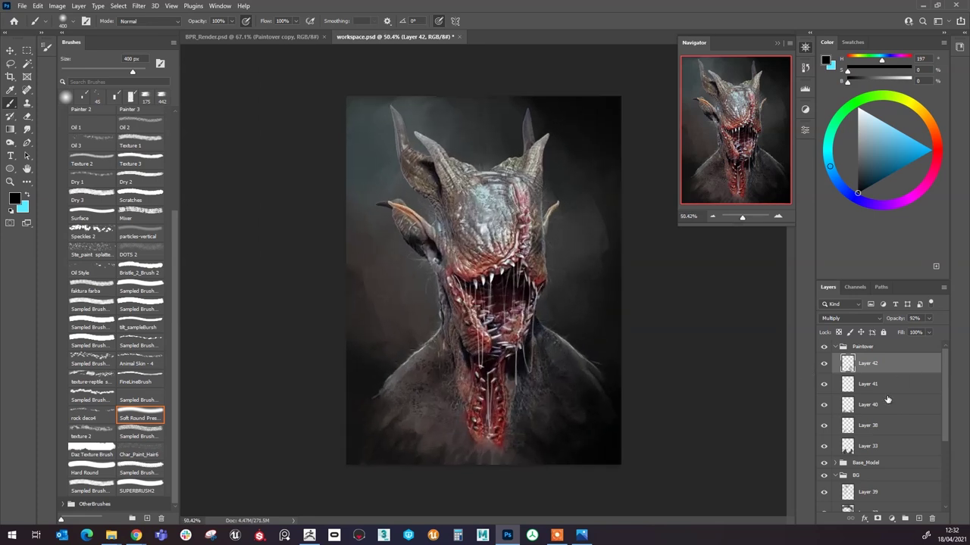
Step: Add a new layer above the shading layer and try a sampled brush at 2500 px on the left background
left_click(919, 519)
left_click(921, 519)
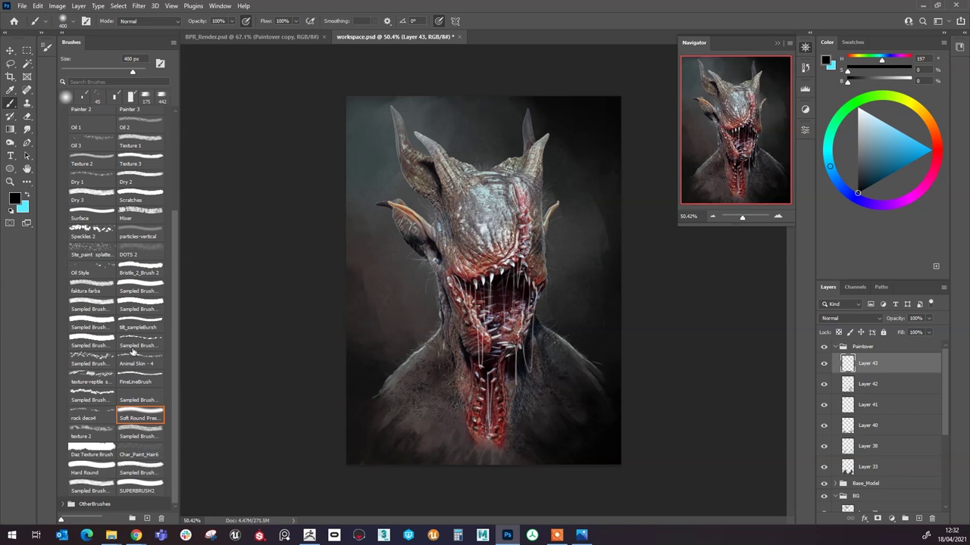
left_click(101, 396)
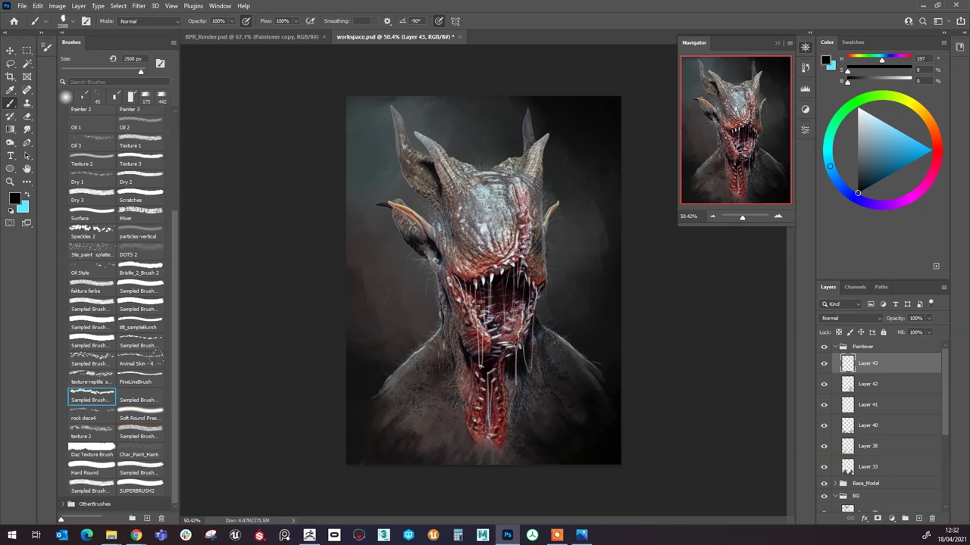
left_click(364, 251)
key("ctrl+z")
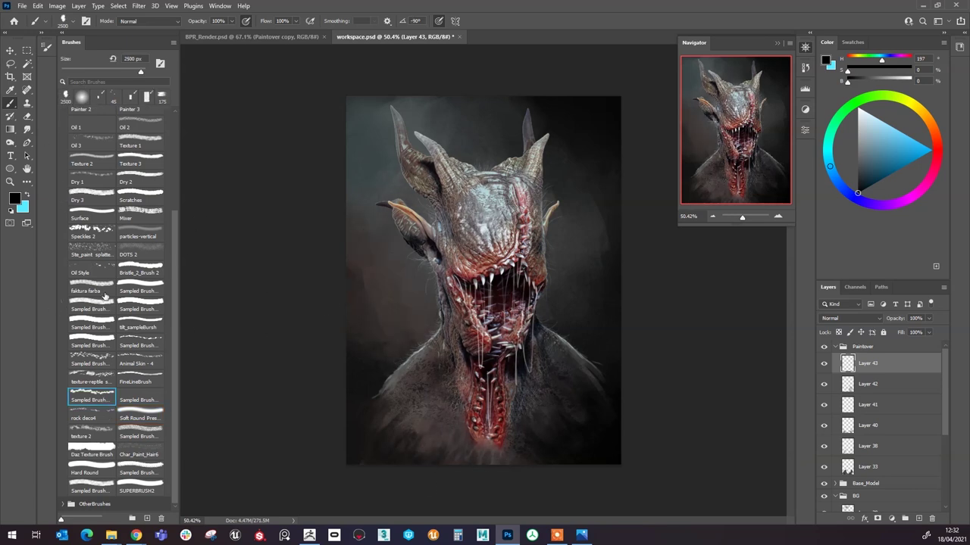
Step: Blend the outer shoulder edges and lower chest into the background with a sampled brush at 175 px, using dark tones sampled from the painting
left_click(105, 343)
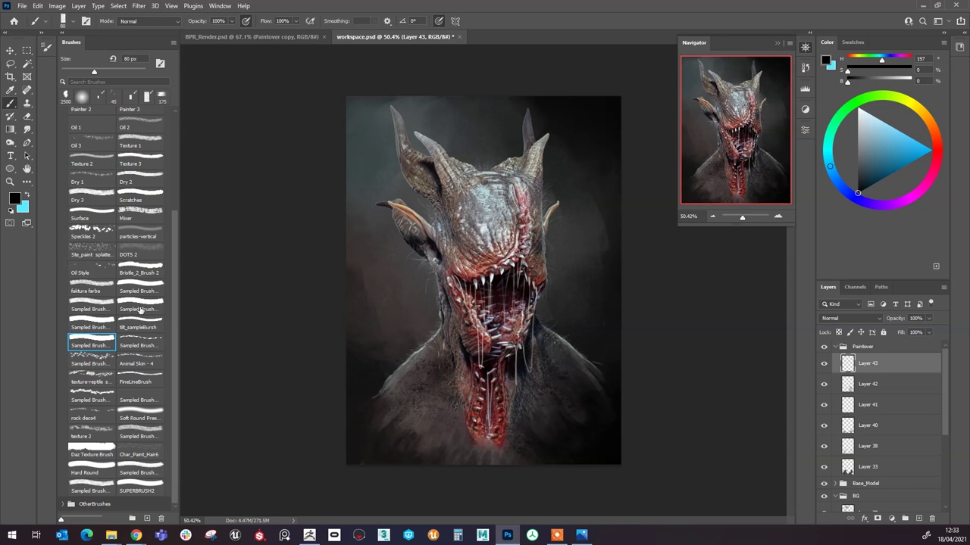
left_click(101, 307)
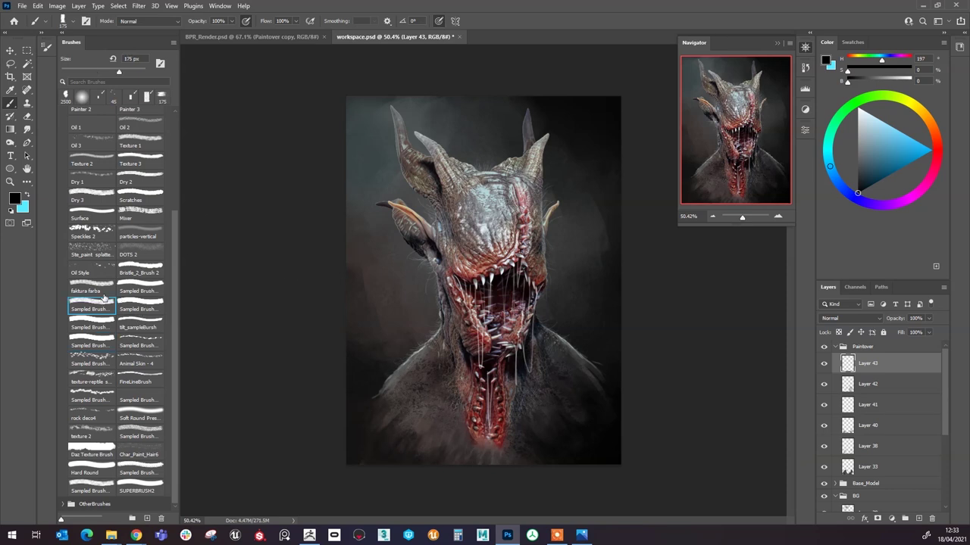
left_click(387, 458, "alt")
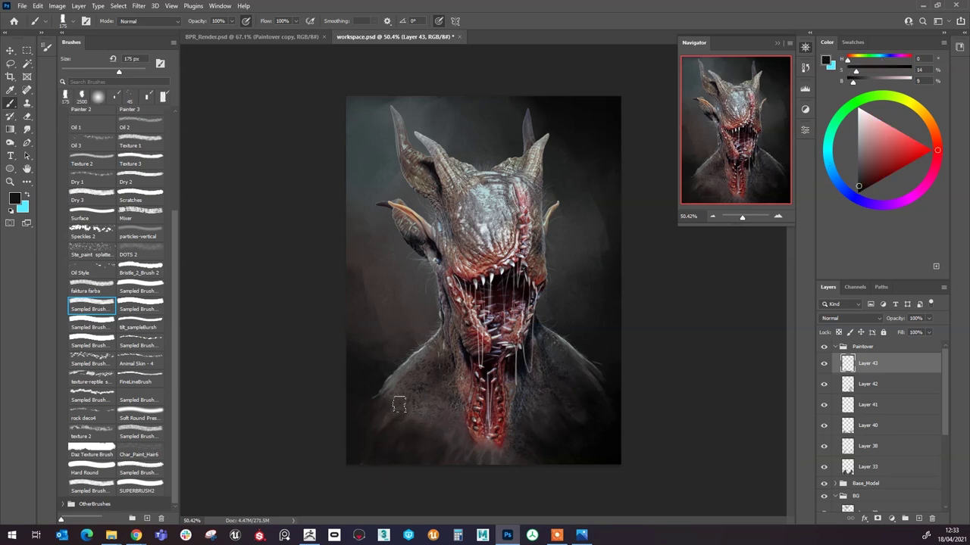
left_click(387, 336, "alt")
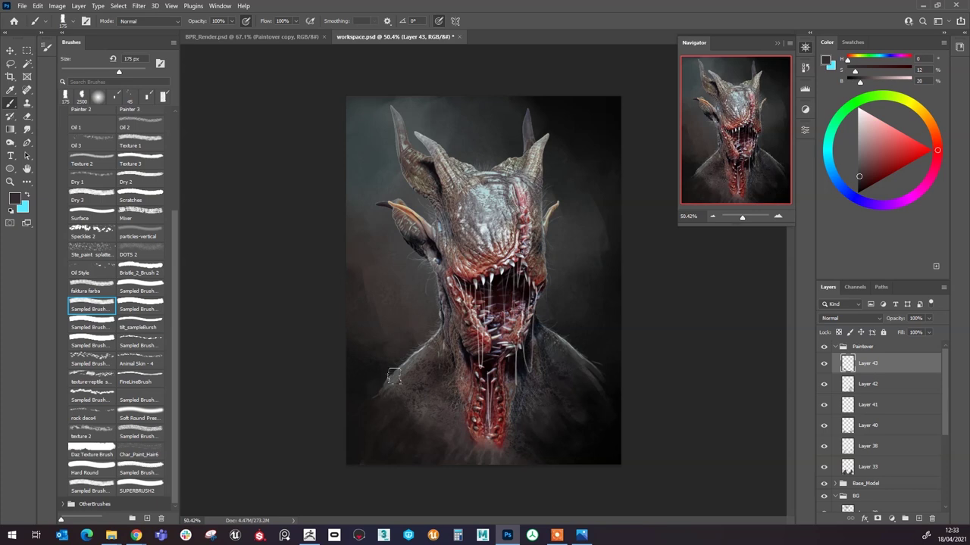
left_click(370, 402, "alt")
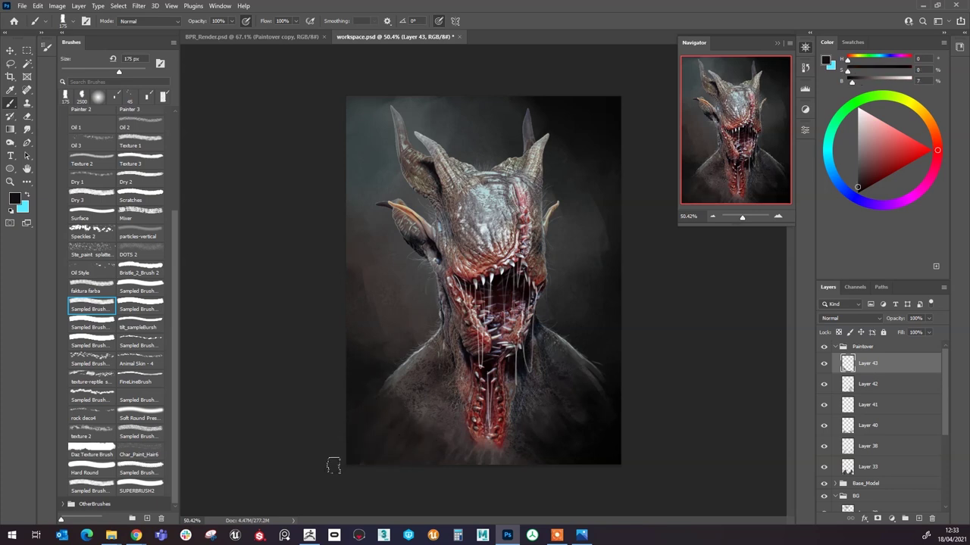
left_click(611, 465, "alt")
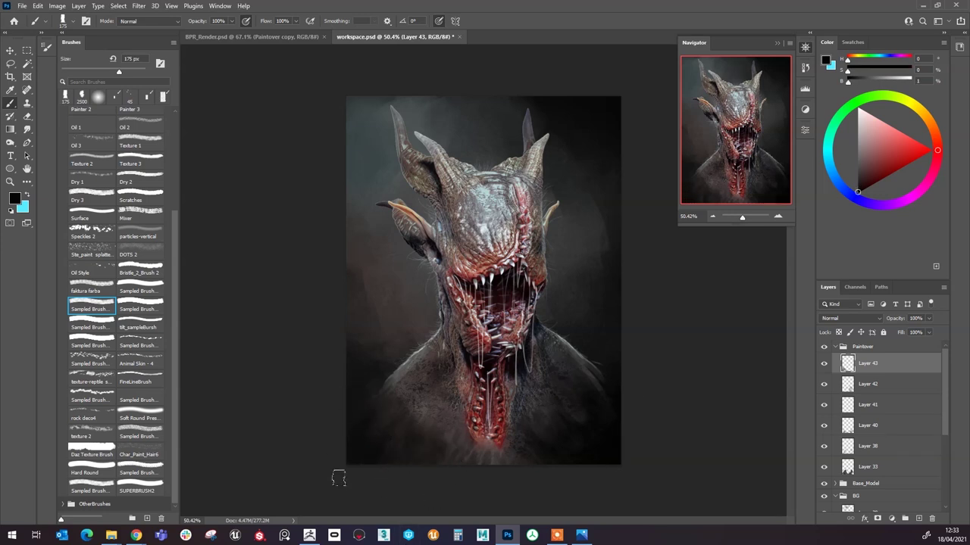
scroll(632, 231, "down", 2)
scroll(608, 268, "up", 3)
scroll(648, 334, "down", 1)
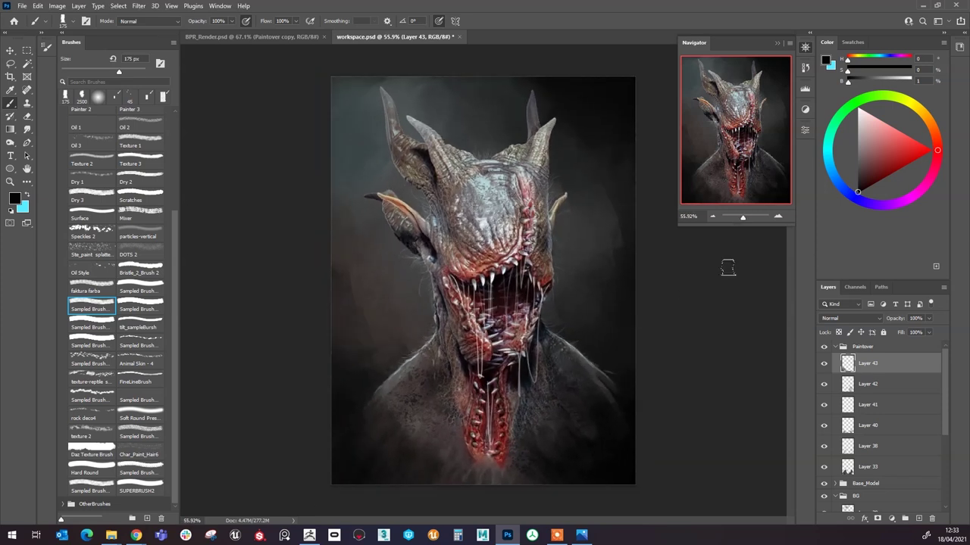
Step: On a new layer at the top of the BG group, stamp particles-vertical at 1600 px in muted teal grey over the upper-left background
left_click_drag(949, 398, 945, 482)
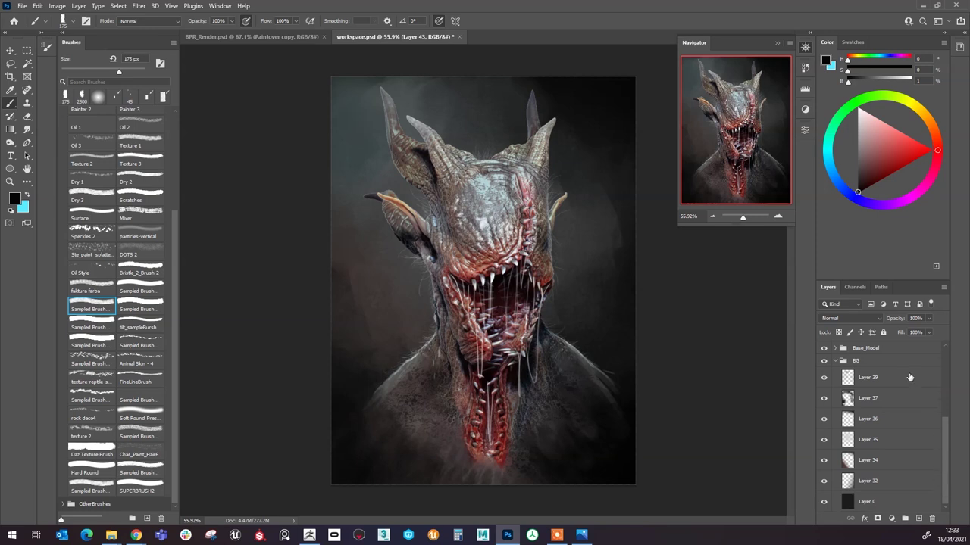
left_click(918, 518)
left_click_drag(172, 233, 176, 140)
left_click(141, 359)
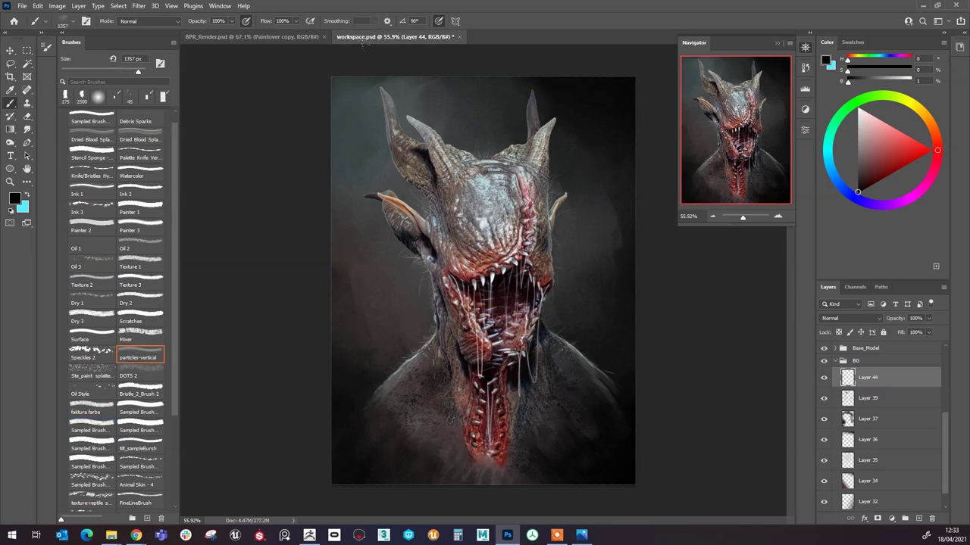
left_click(375, 134, "alt")
left_click(865, 156)
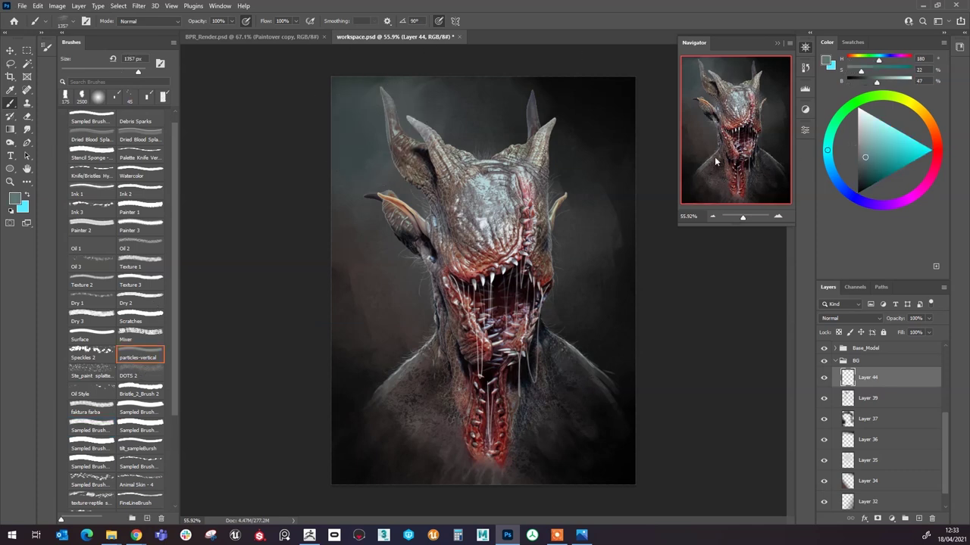
left_click(348, 90)
key("ctrl+z")
left_click(347, 58)
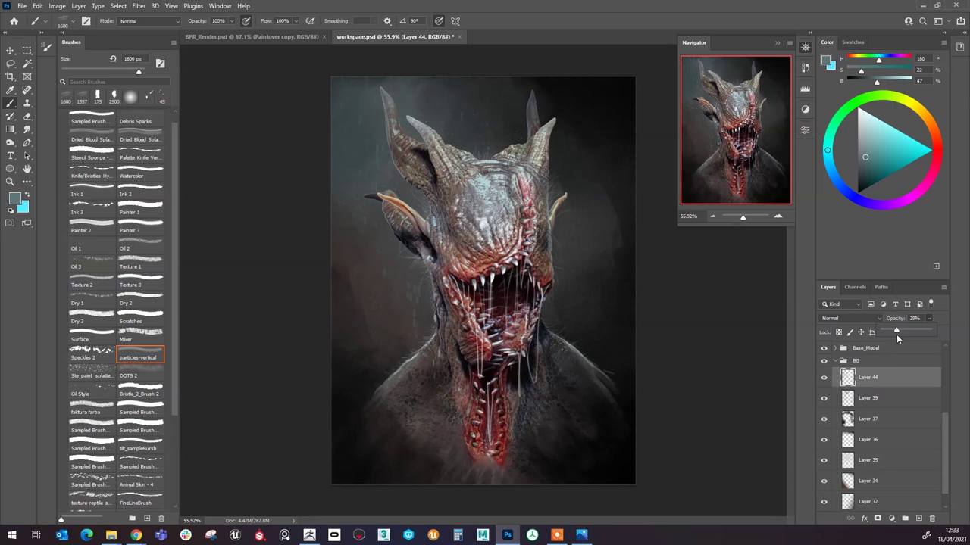
Step: Reduce the particle layer to 41% opacity and 48% fill, and delete the layer
left_click_drag(900, 333, 904, 346)
scroll(638, 240, "up", 3)
scroll(634, 245, "down", 3)
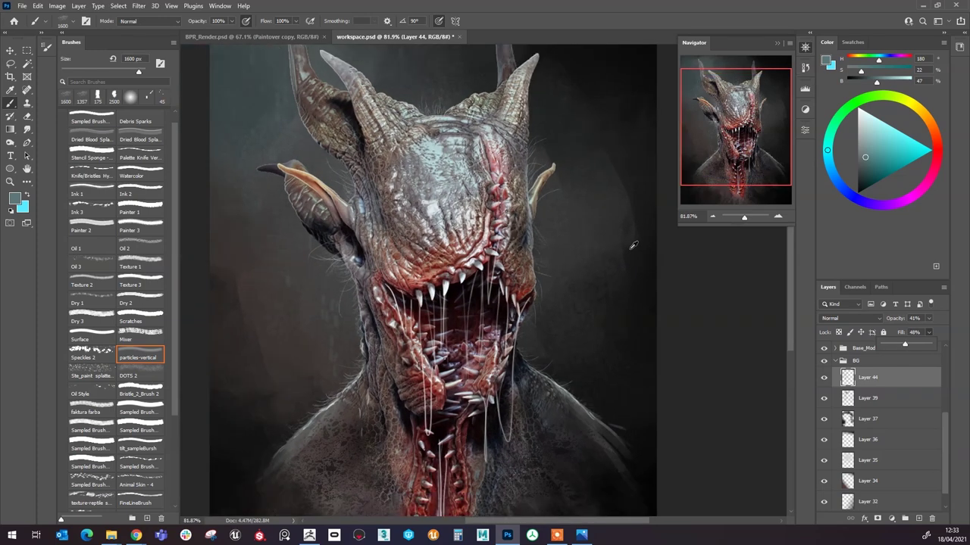
left_click_drag(932, 382, 931, 518)
Step: Add a fresh layer at the top of the BG group and try Oil 1 at 125 px on the upper-left background
left_click(918, 518)
scroll(163, 288, "up", 1)
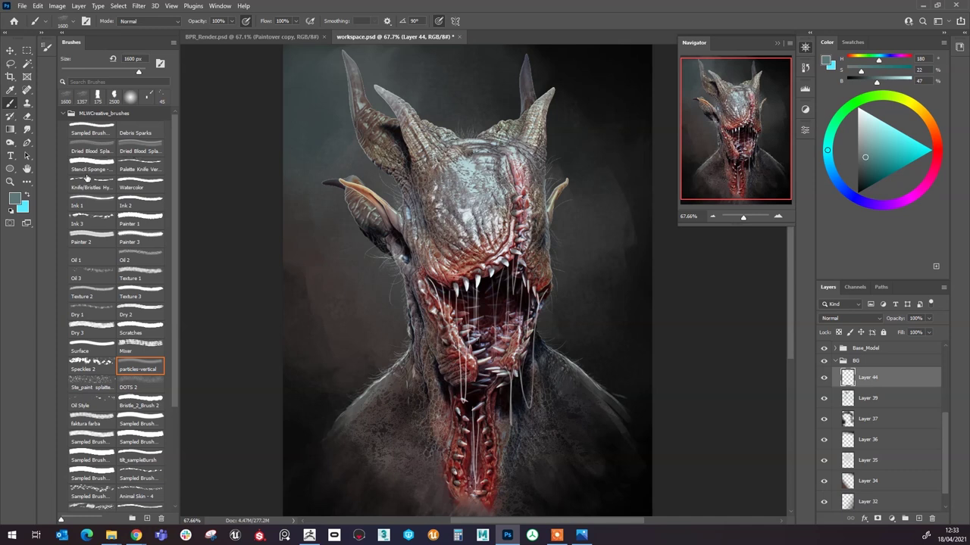
left_click(91, 260)
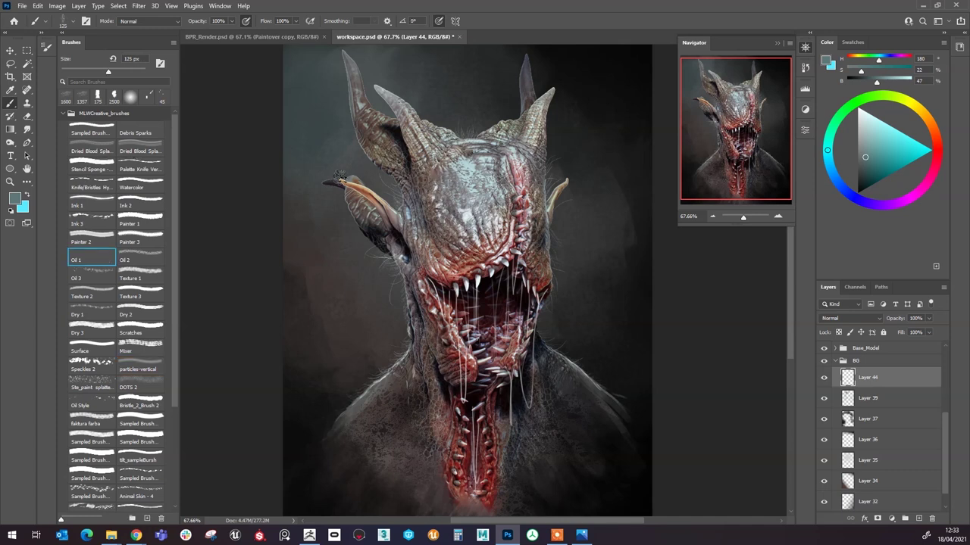
left_click_drag(337, 178, 325, 134)
key("ctrl+z")
scroll(384, 259, "down", 1)
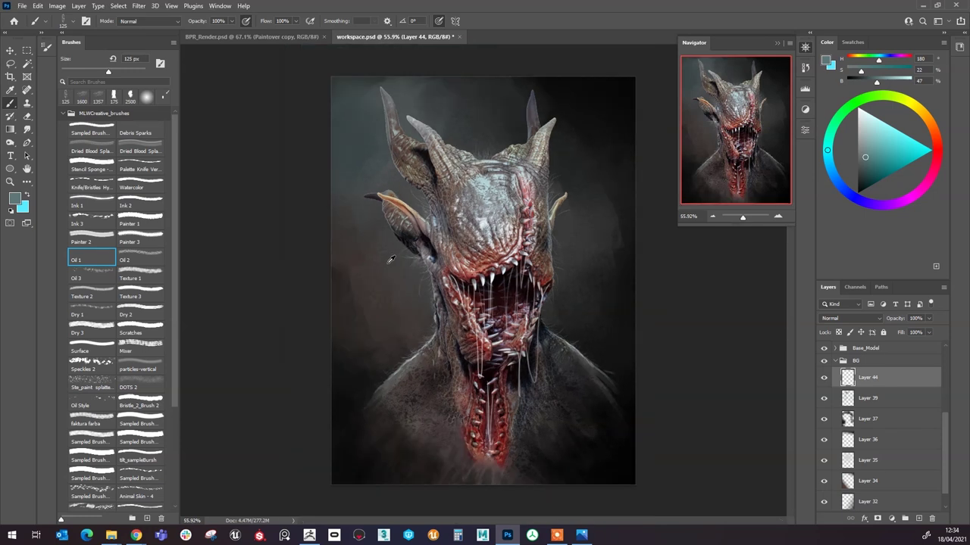
scroll(148, 354, "down", 1)
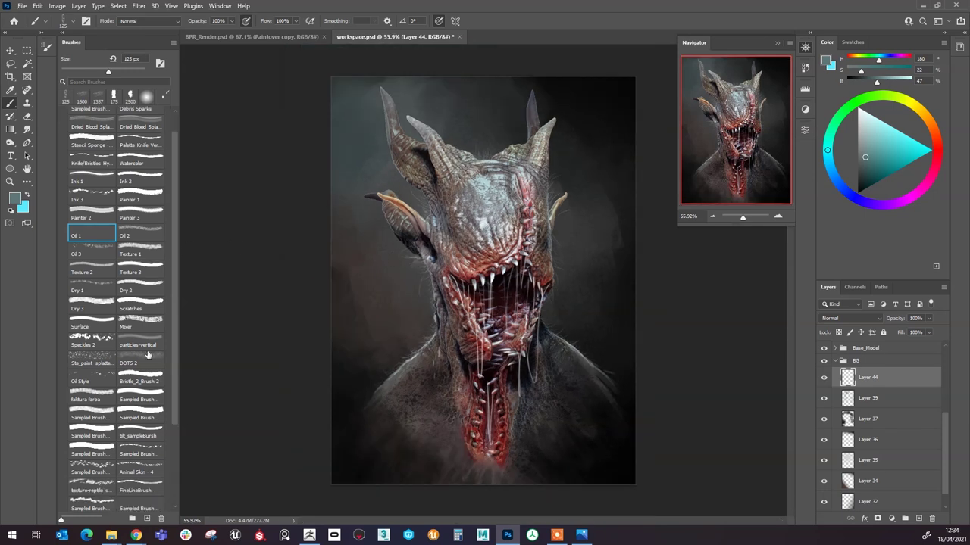
Step: Stamp DOTS 2 at 400 px over the background and set the layer to Screen at 57% opacity and 34% fill
left_click(144, 363)
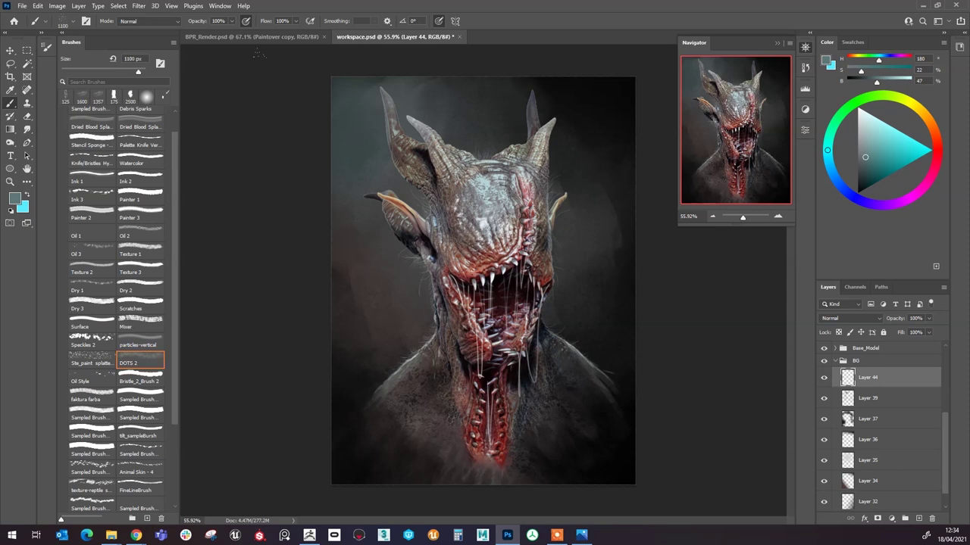
key("bracketleft")
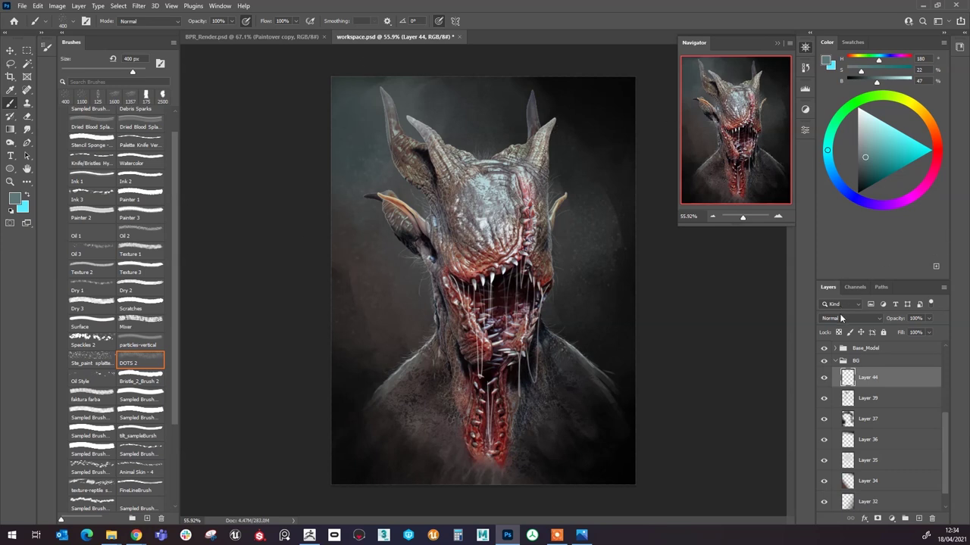
left_click(843, 318)
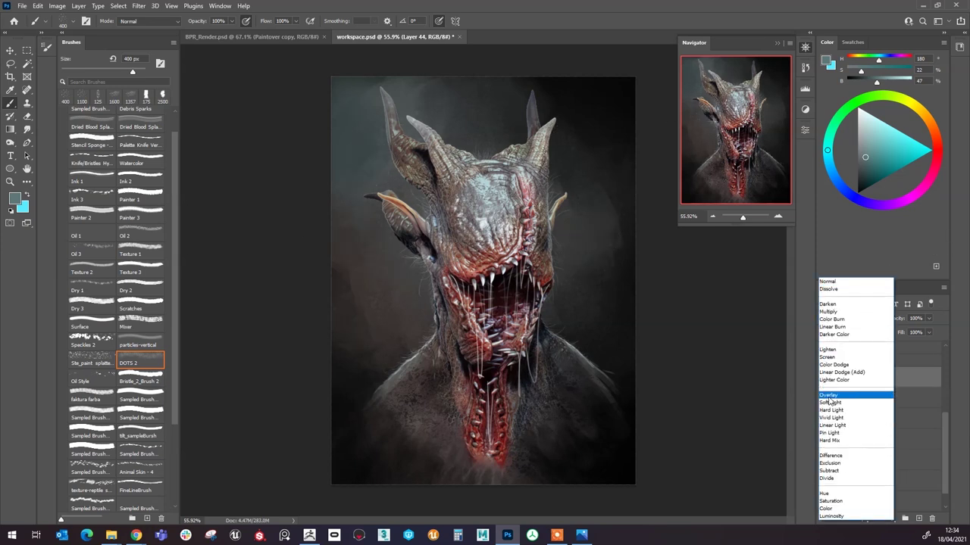
left_click(827, 356)
left_click_drag(928, 318, 909, 332)
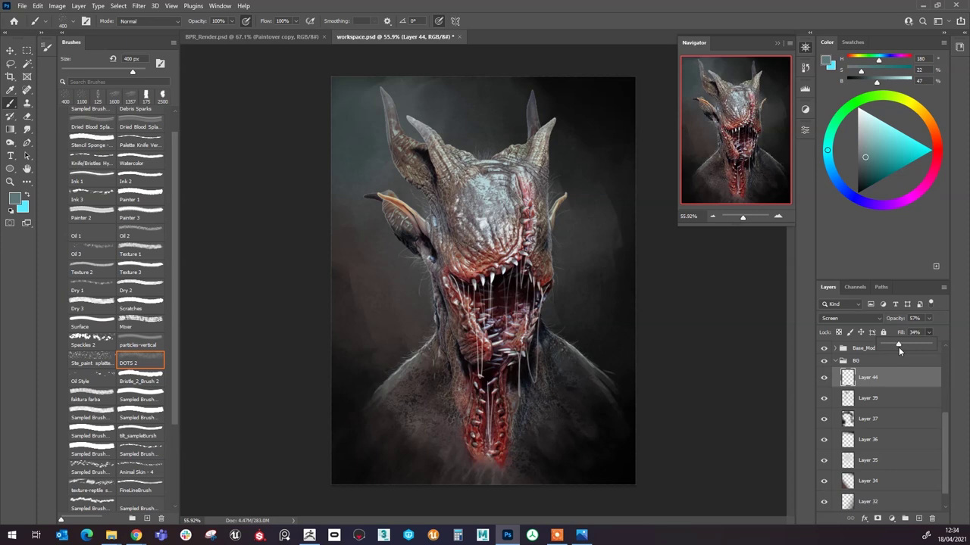
left_click_drag(898, 347, 898, 347)
scroll(669, 296, "down", 6)
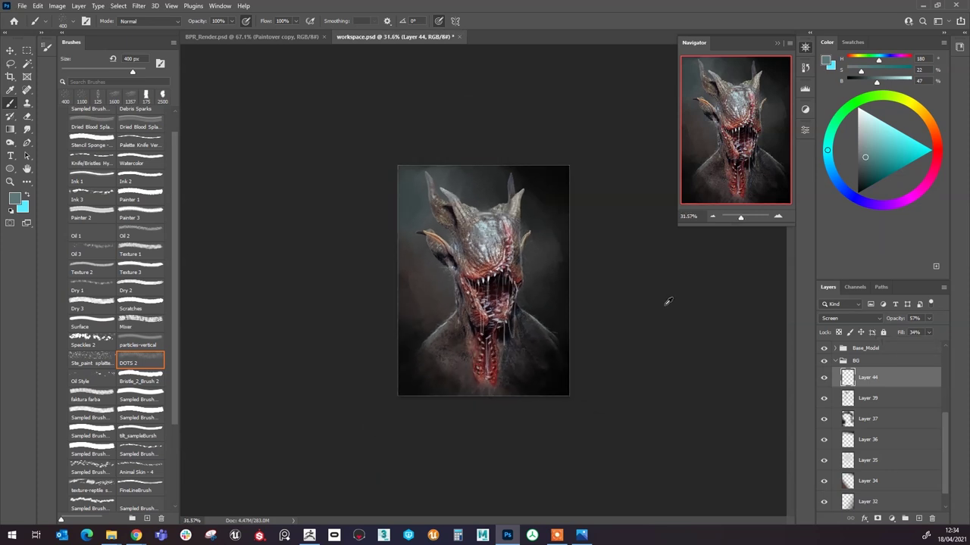
scroll(669, 296, "up", 4)
scroll(646, 339, "up", 2)
scroll(171, 231, "up", 2)
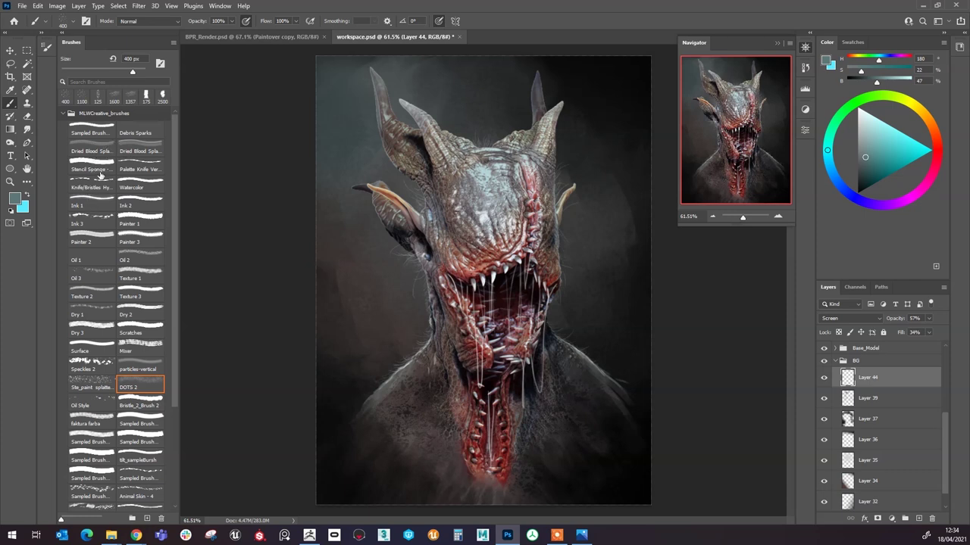
Step: Choose the Oil 1 brush, add a new layer, and move it to the top of the Paintover group
left_click(88, 198)
left_click(89, 259)
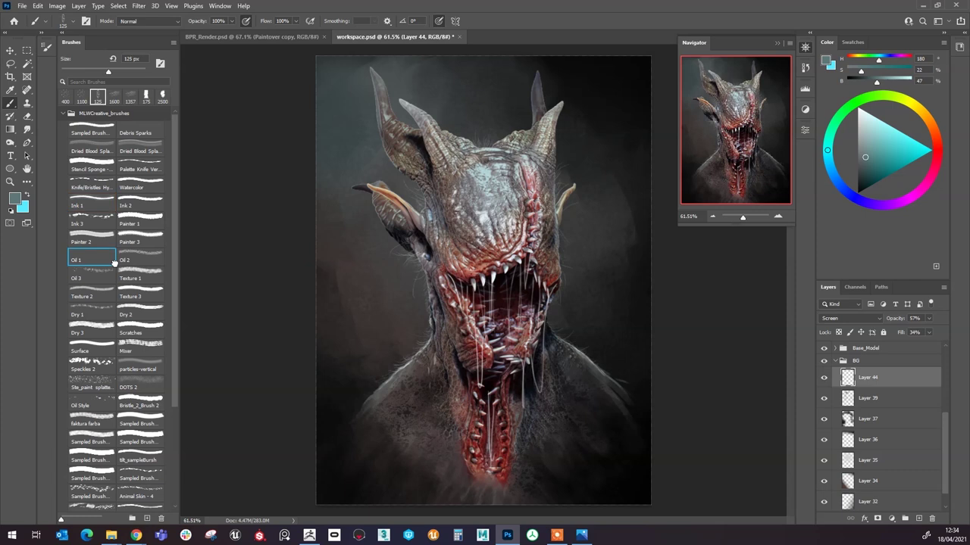
scroll(473, 311, "down", 2)
scroll(466, 472, "up", 1)
scroll(453, 476, "up", 1)
left_click(918, 519)
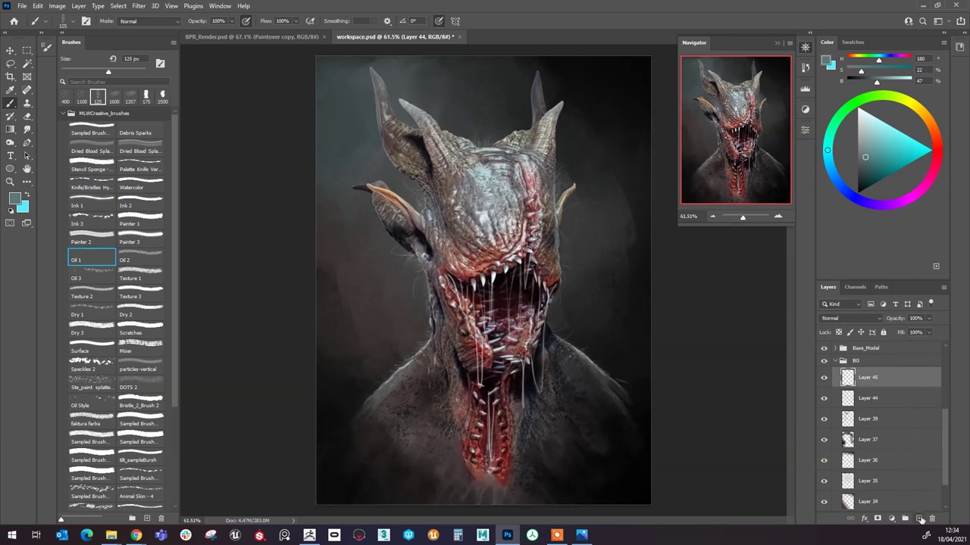
scroll(912, 375, "up", 3)
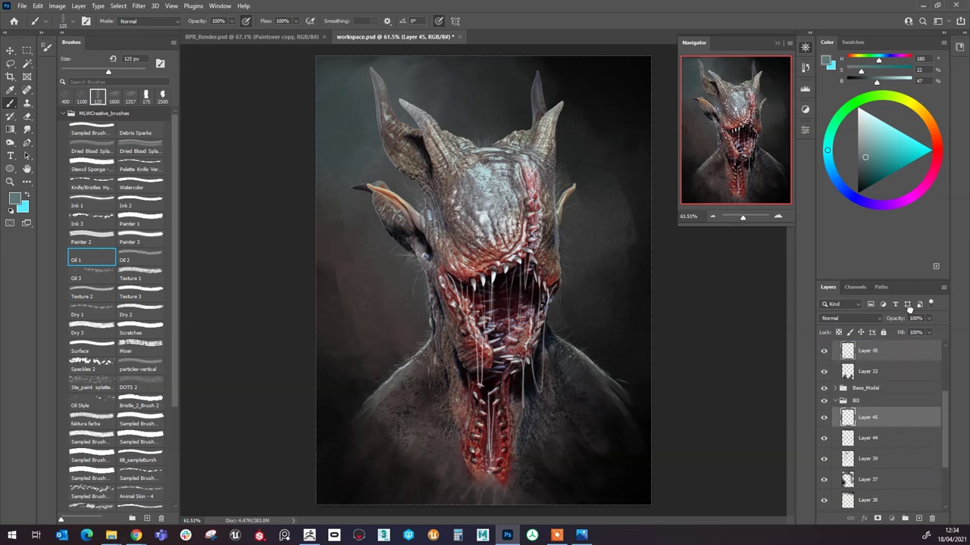
mouse_move(909, 309)
left_mouse_down()
mouse_move(882, 366)
mouse_move(887, 354)
left_mouse_up()
Step: Blend the creature's left-hand shoulder and upper chest into the background with Ink 3 at 94 px, repeatedly sampling nearby dark tones
left_click(424, 434, "alt")
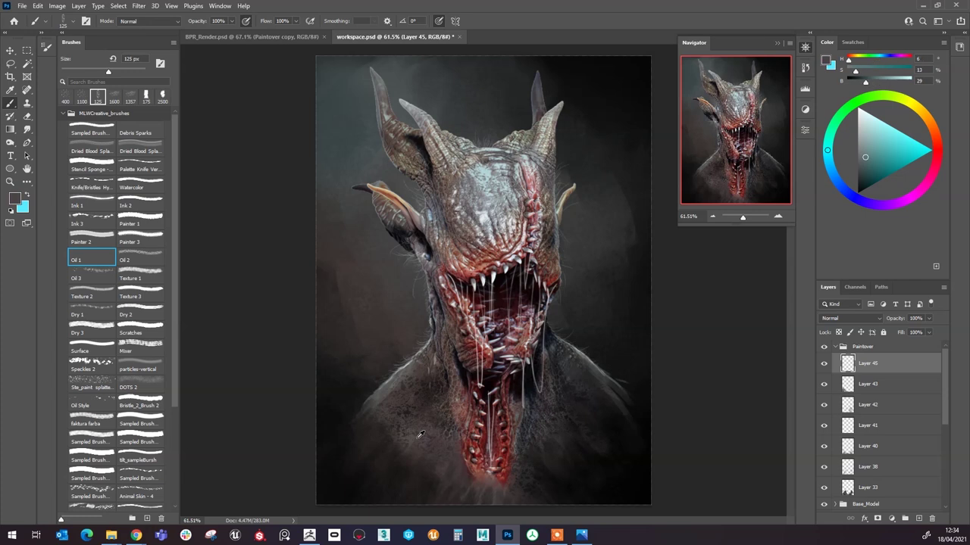
key("bracketright")
key("bracketright")
key("bracketright")
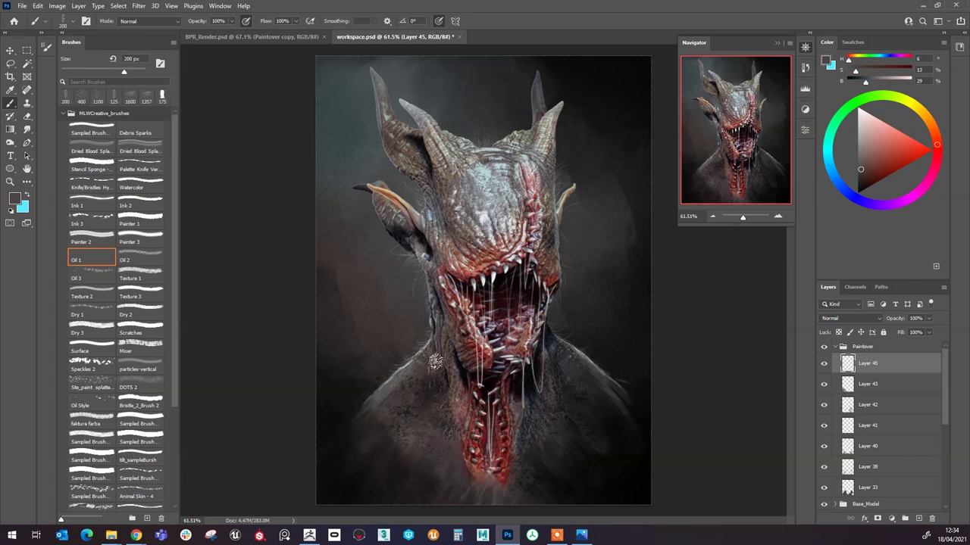
left_click(100, 224)
left_click_drag(366, 461, 392, 441)
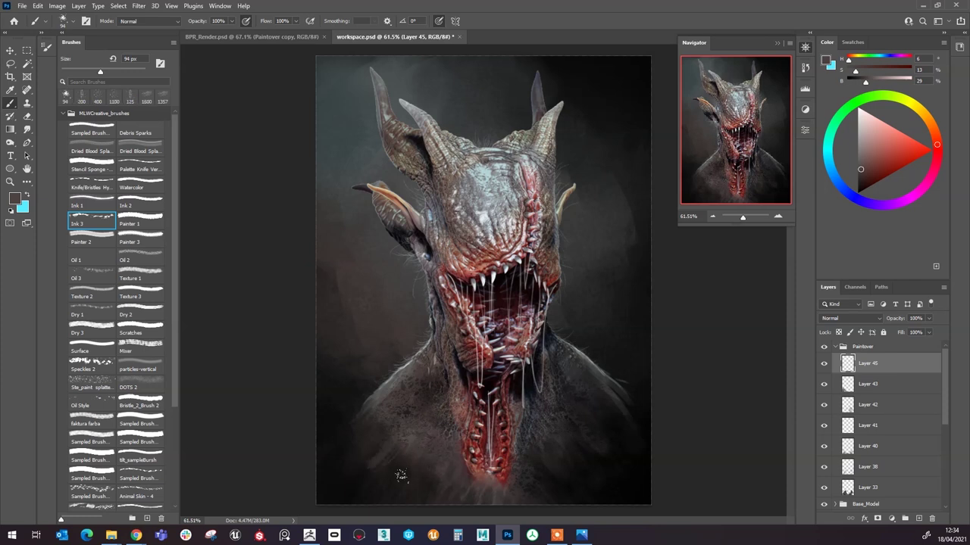
left_click(408, 462, "alt")
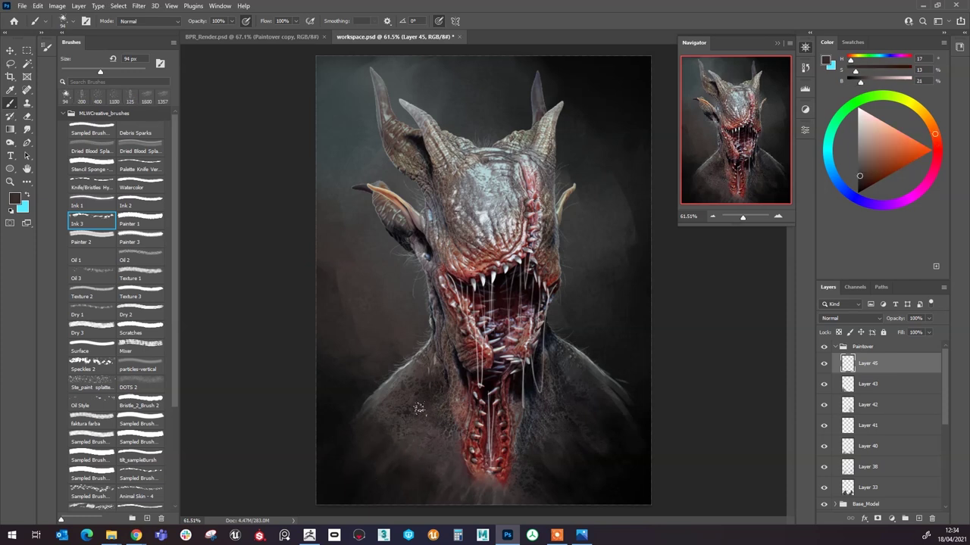
left_click(365, 450, "alt")
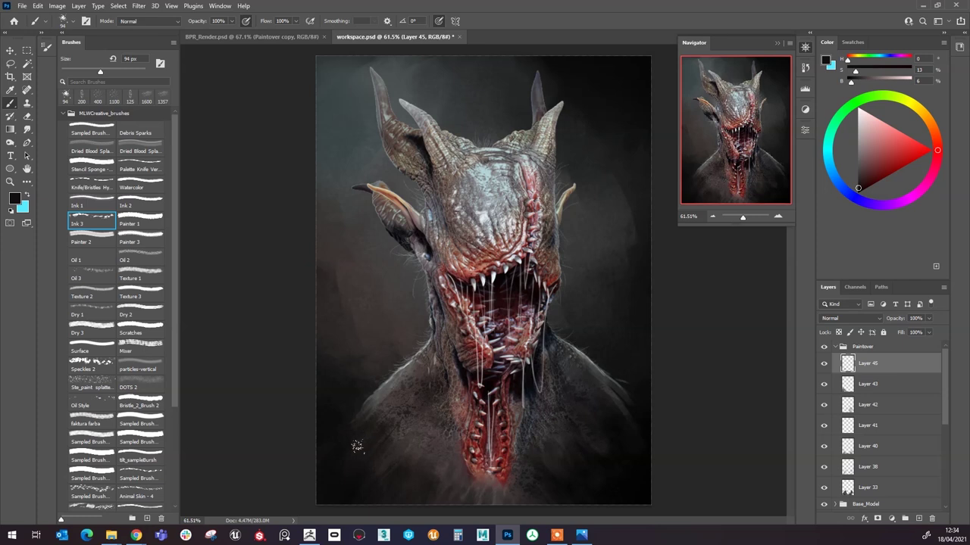
left_click(400, 433, "alt")
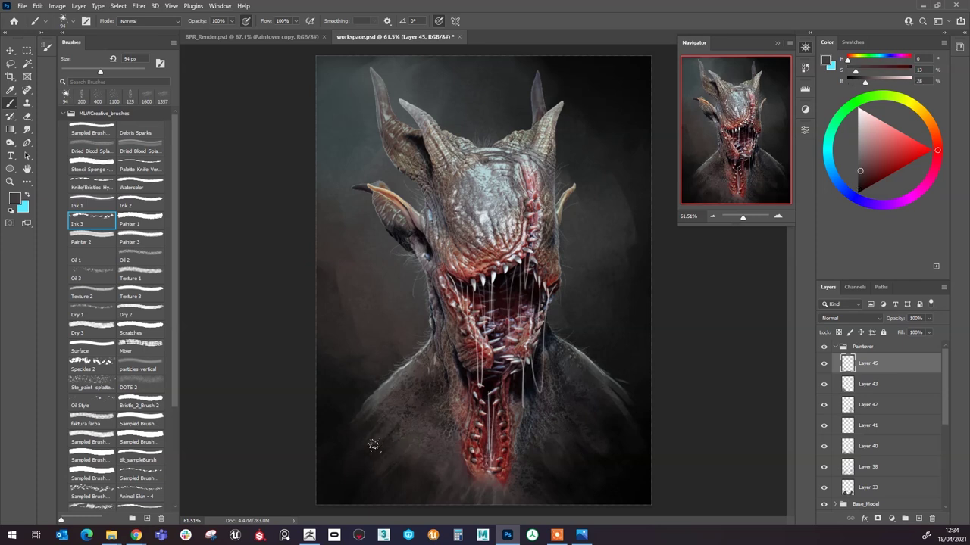
left_click(370, 477, "alt")
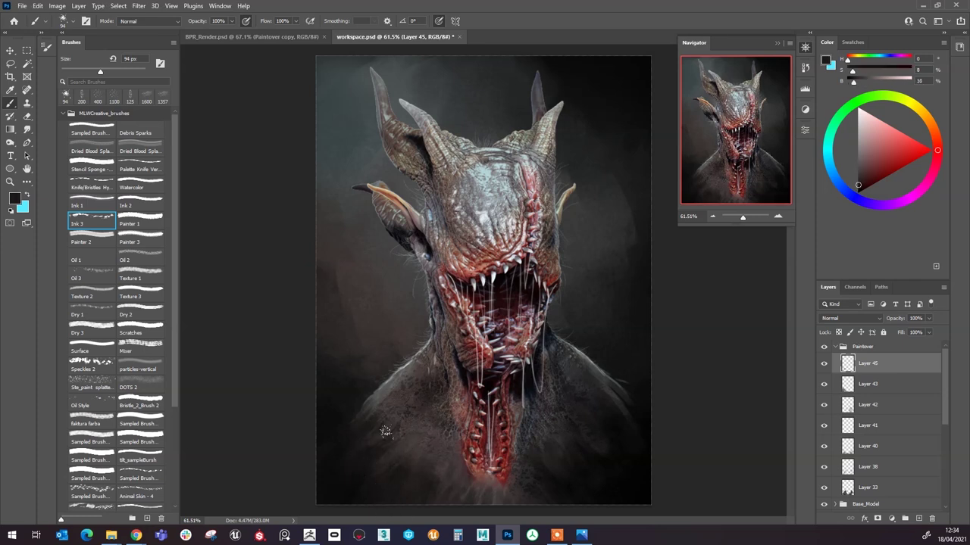
Step: Blend the lower chest and right-hand background edge with Ink 3 using sampled dark tones, and collapse the Paintover group
left_click(426, 476, "alt")
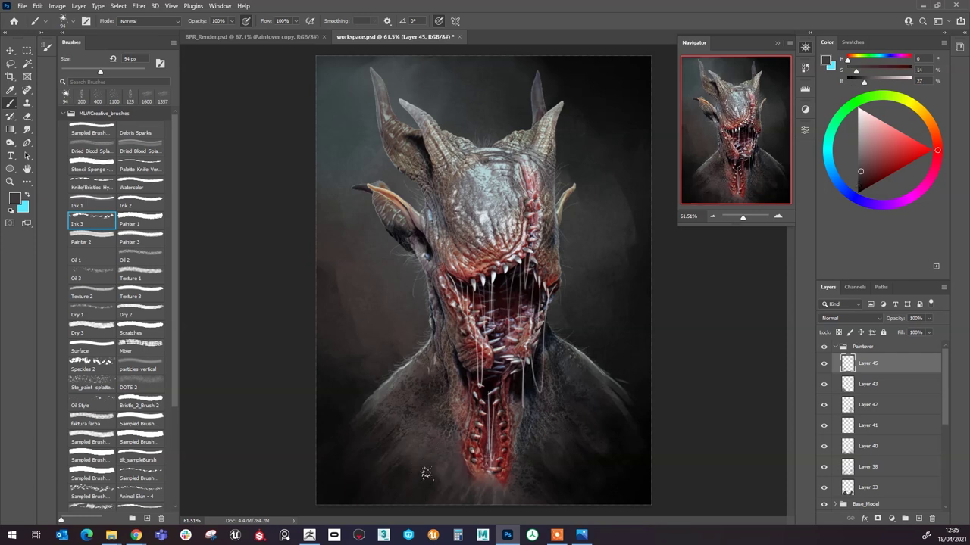
left_click(432, 521, "alt")
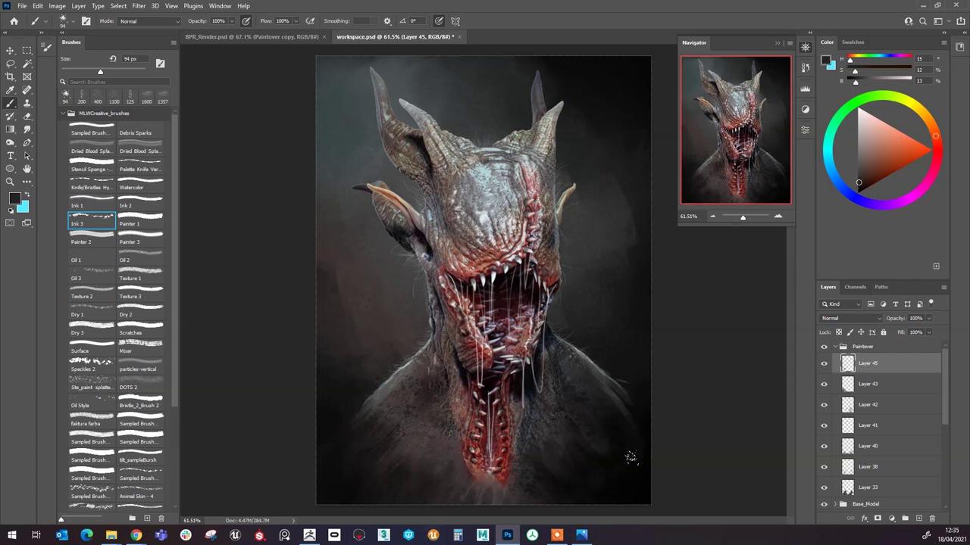
left_click(605, 502, "alt")
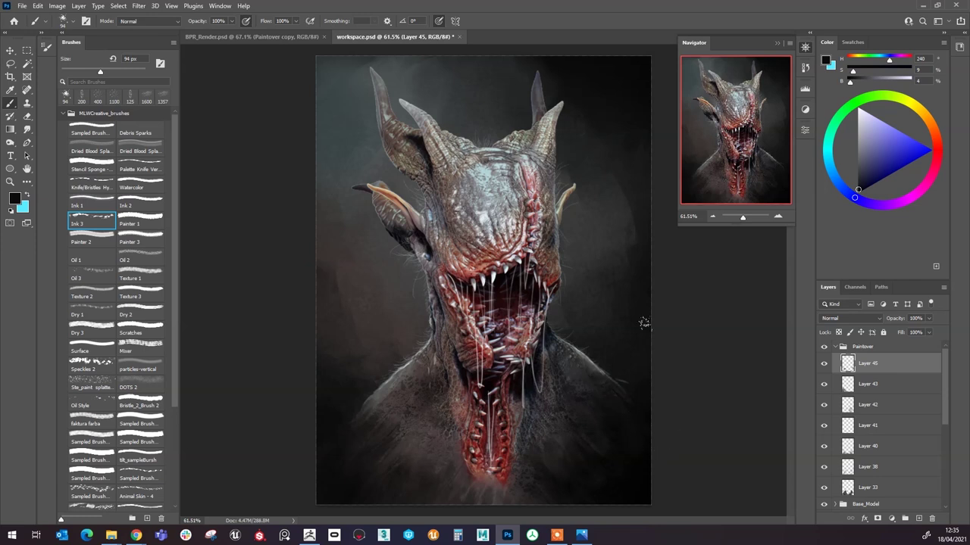
scroll(602, 212, "down", 3)
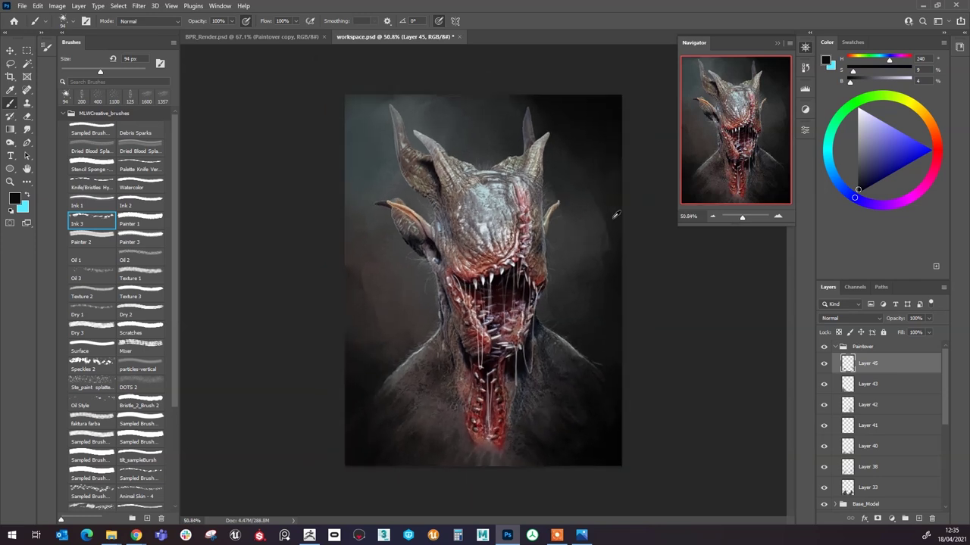
left_click(372, 455, "alt")
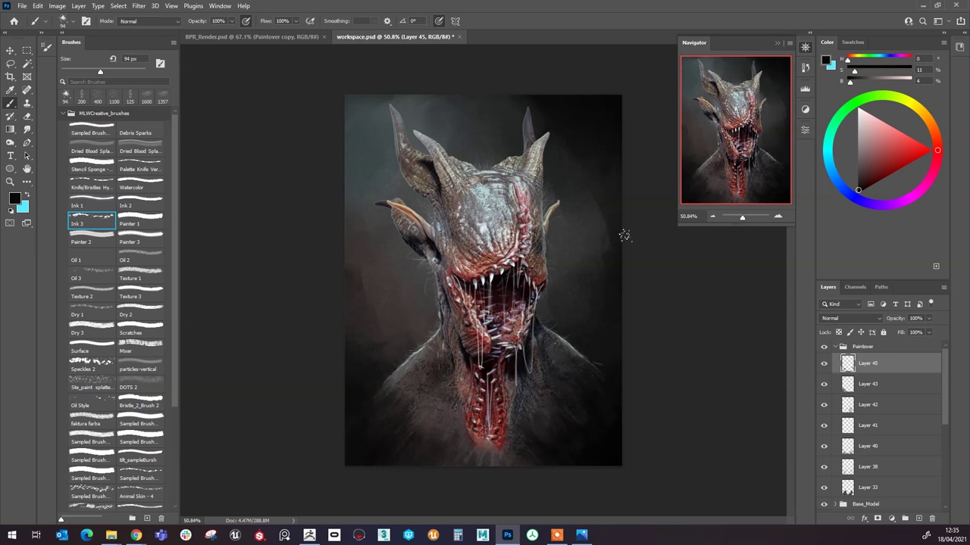
scroll(623, 236, "up", 2)
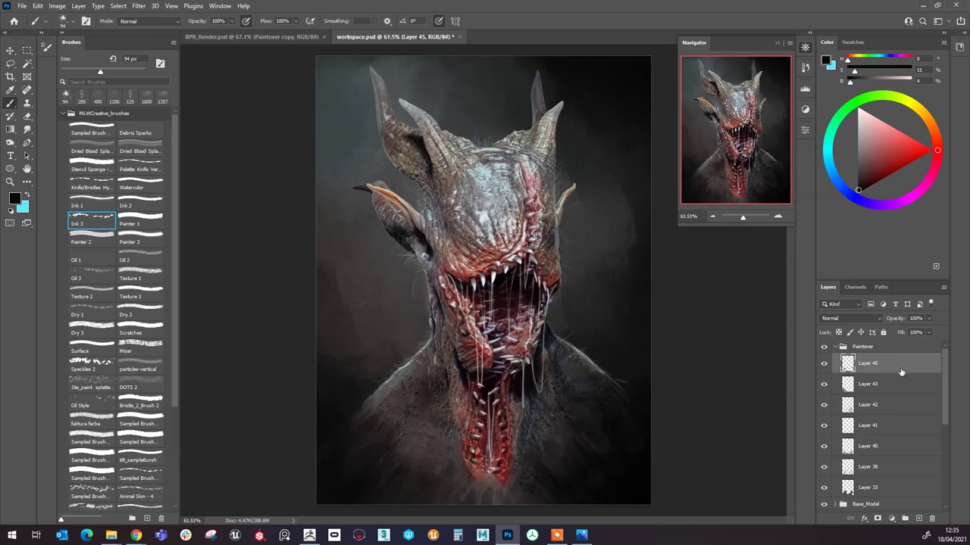
left_click(835, 348)
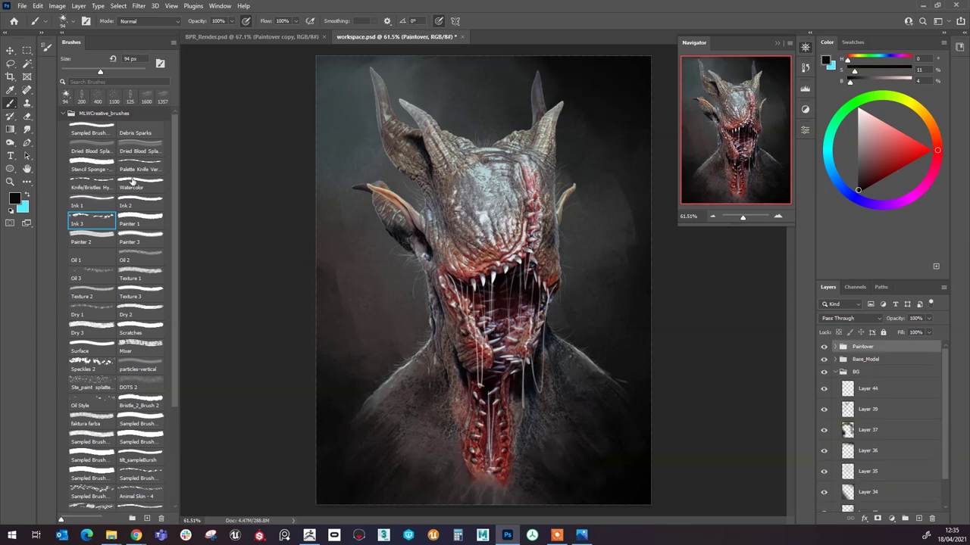
scroll(172, 182, "down", 3)
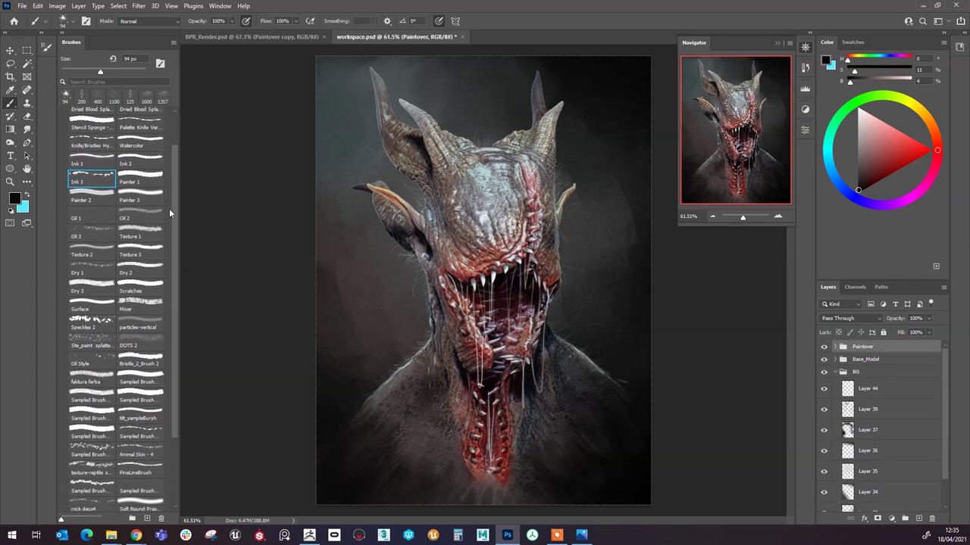
scroll(168, 227, "down", 3)
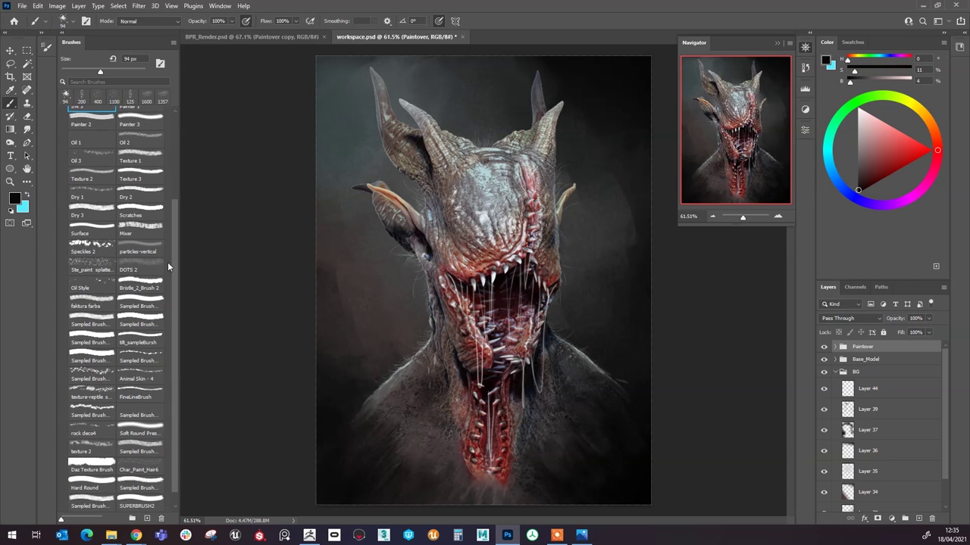
mouse_move(169, 273)
left_mouse_down()
mouse_move(170, 284)
mouse_move(179, 175)
left_mouse_up()
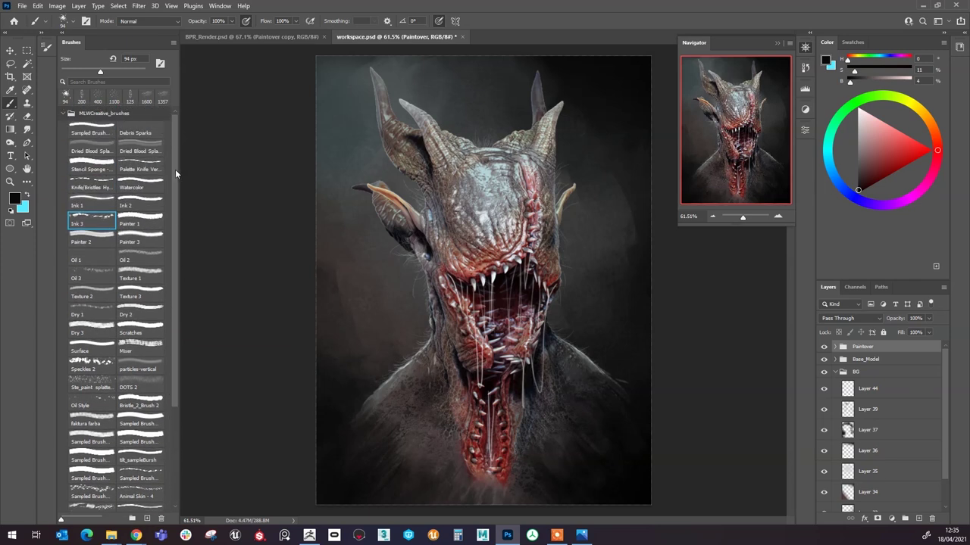
left_click_drag(176, 132, 176, 140)
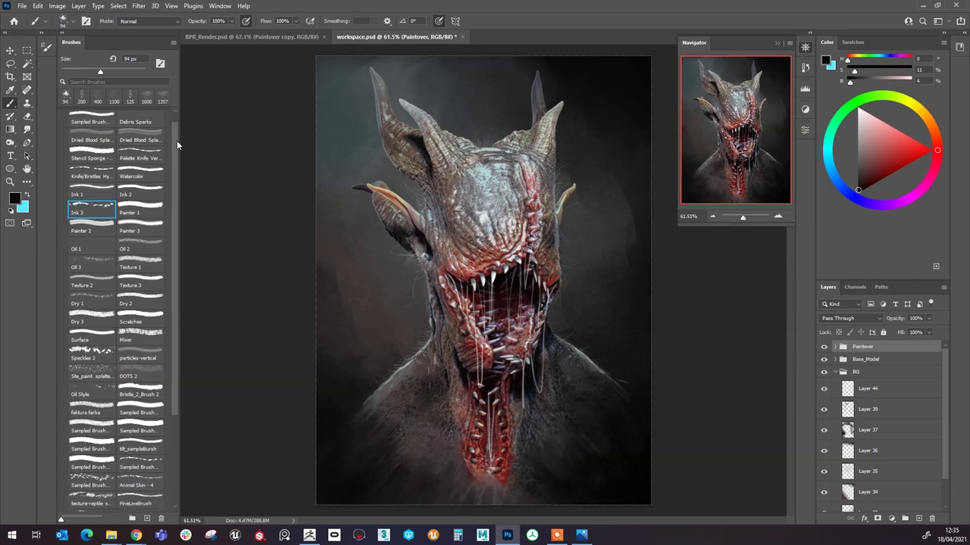
left_click_drag(176, 140, 176, 147)
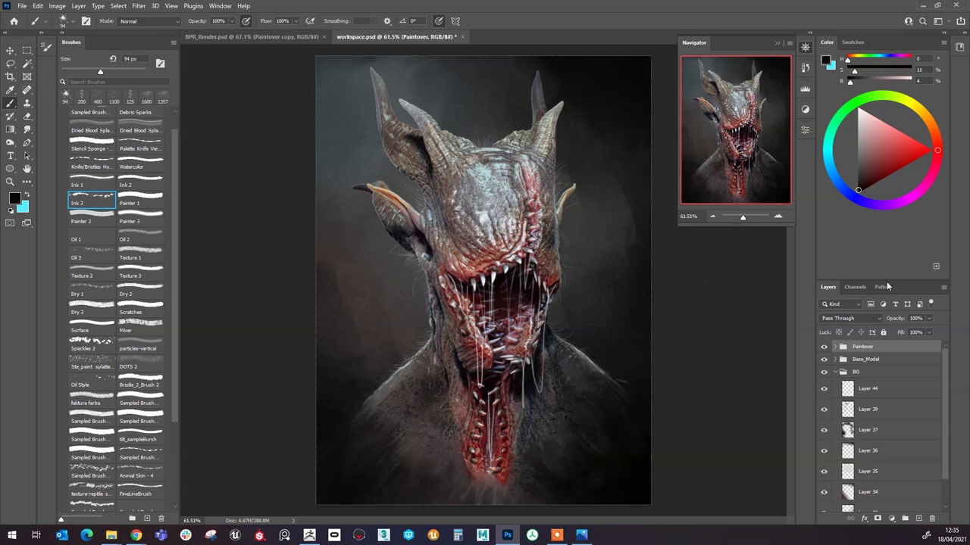
Step: Create a new group above Paintover and name it adjustment
left_click(906, 518)
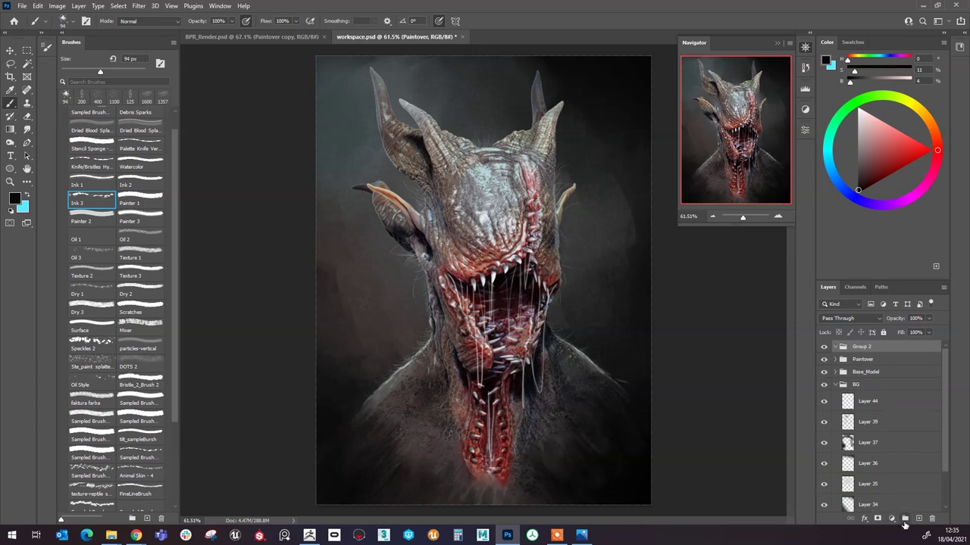
double_click(862, 348)
type("adjustment")
Step: Add an Exposure adjustment layer inside the adjustment group with exposure set to +0.28
left_click(891, 520)
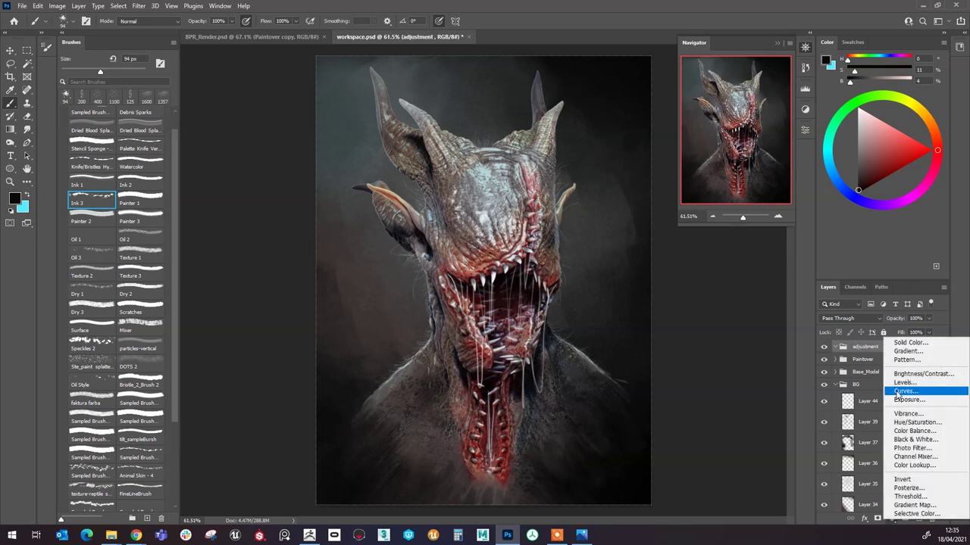
left_click(905, 399)
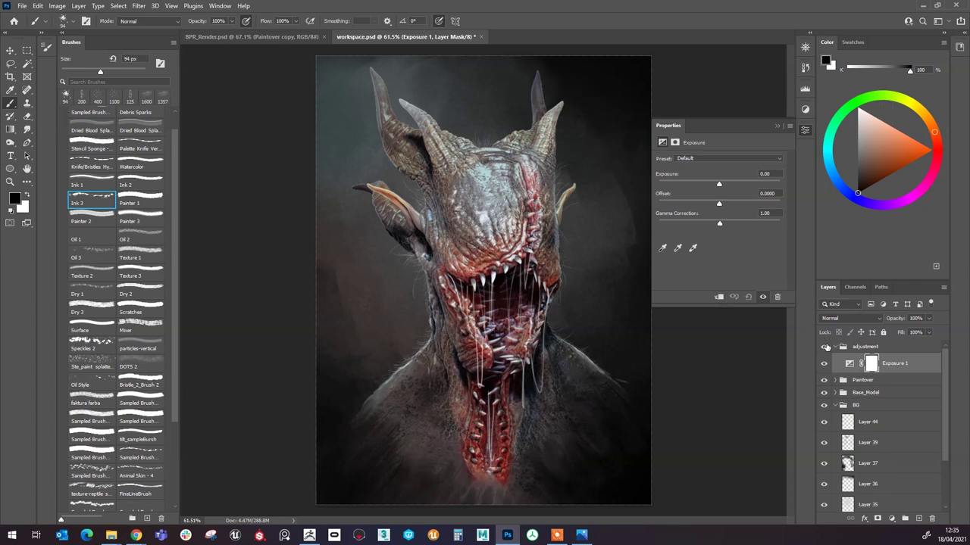
left_click_drag(721, 186, 722, 186)
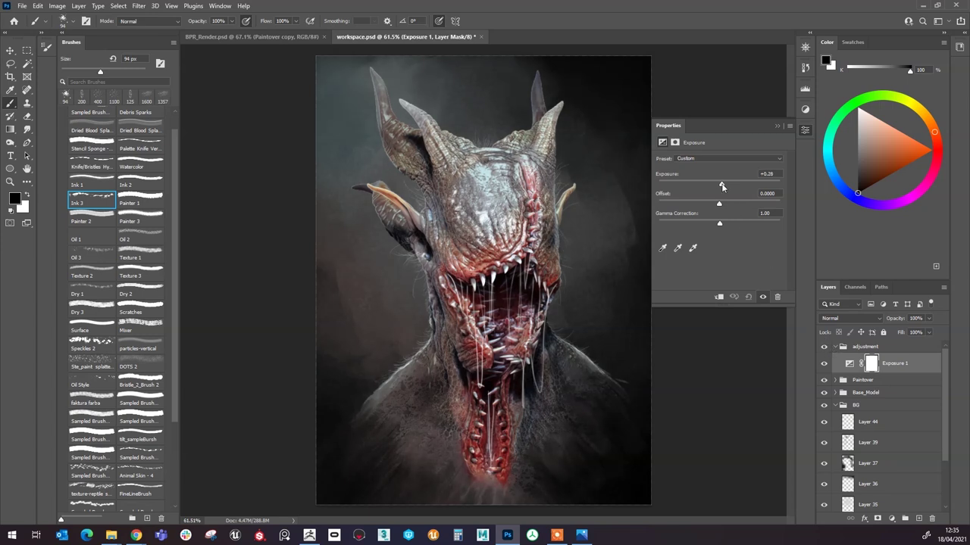
Step: Add a Brightness/Contrast adjustment layer above the Exposure layer with brightness 5 and contrast 13
left_click(894, 520)
left_click(909, 370)
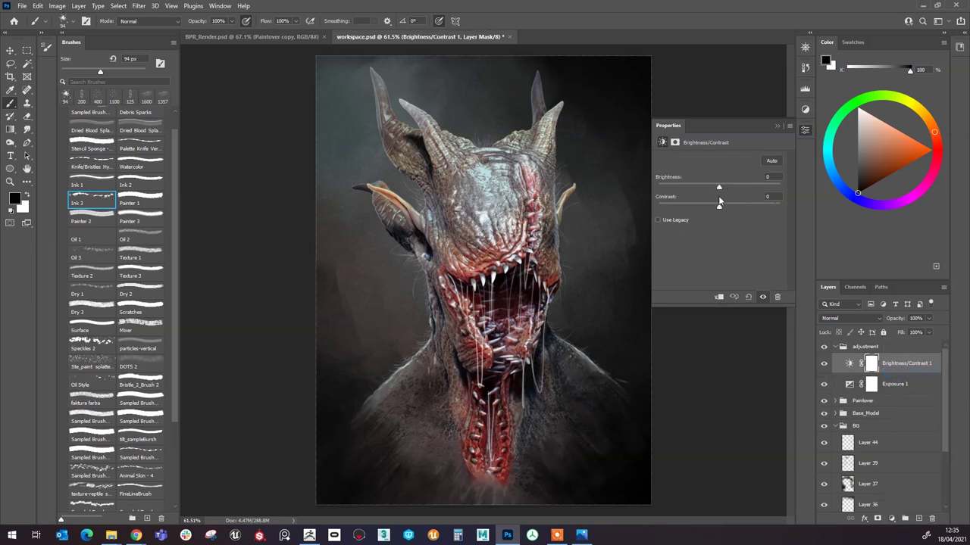
left_click_drag(720, 187, 727, 212)
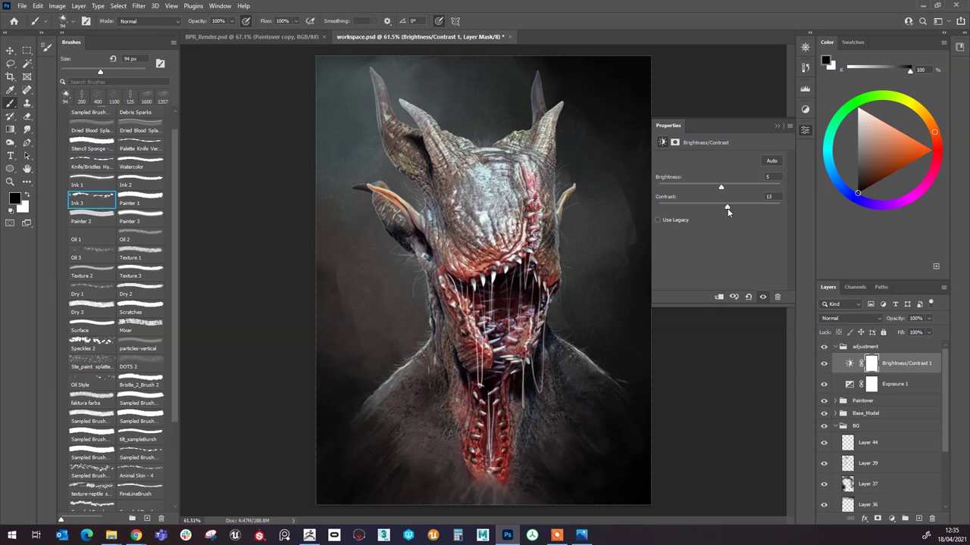
left_click(776, 126)
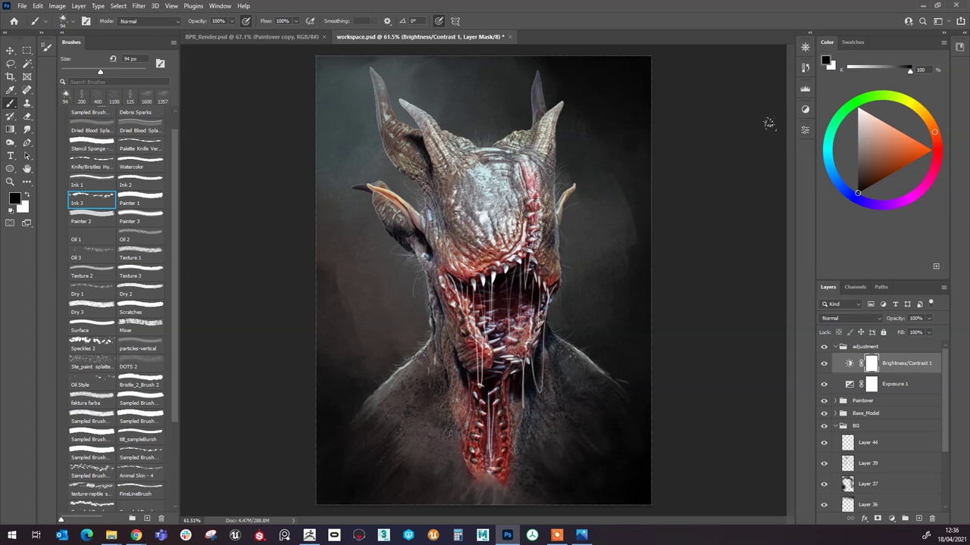
Step: Add a Color Balance adjustment layer above Brightness/Contrast and set its Shadows to cyan-red -3, magenta-green -1 and yellow-blue +7
left_click(891, 521)
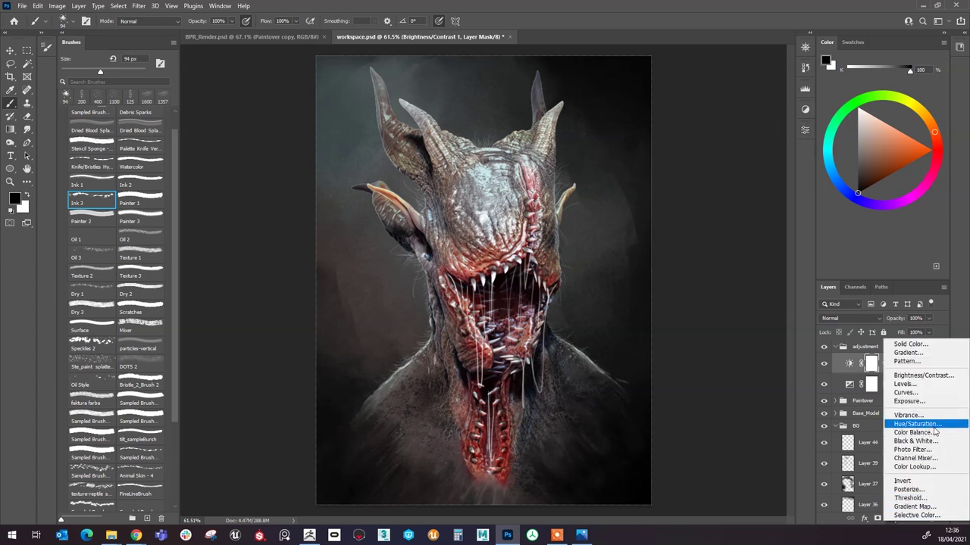
left_click(915, 432)
left_click(713, 160)
left_click(709, 168)
left_click_drag(706, 181, 705, 202)
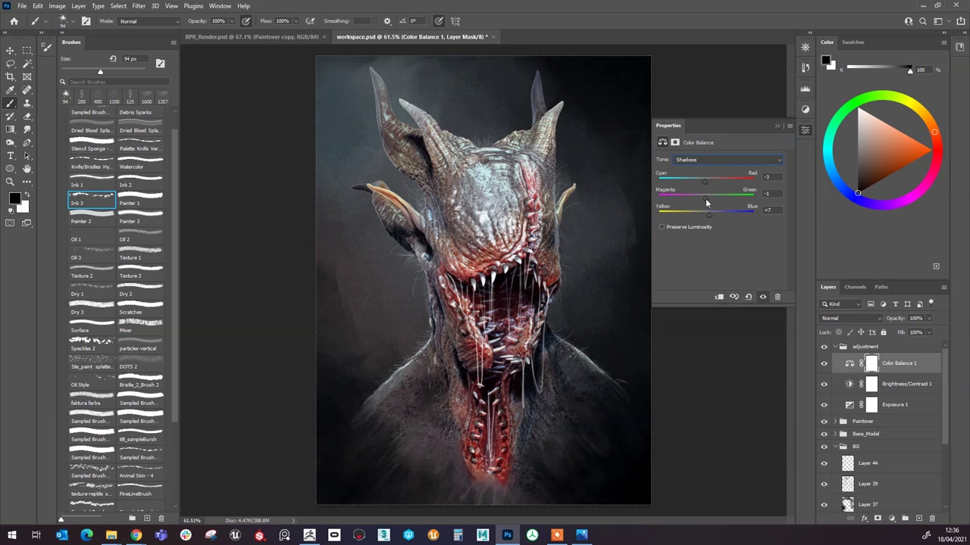
Step: Adjust the Highlights tone of the Color Balance layer to give the image a slightly warmer, greener cast
left_click(716, 160)
left_click(716, 184)
mouse_move(705, 215)
left_mouse_down()
mouse_move(694, 219)
mouse_move(709, 203)
left_mouse_up()
left_click(776, 127)
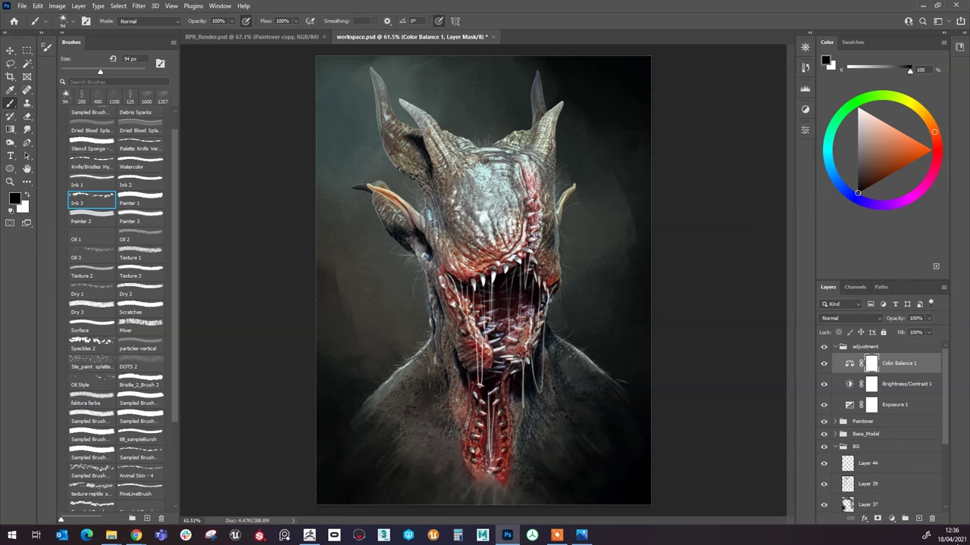
Step: Add a Levels adjustment layer above Color Balance and nudge its black input point slightly inward
left_click(892, 518)
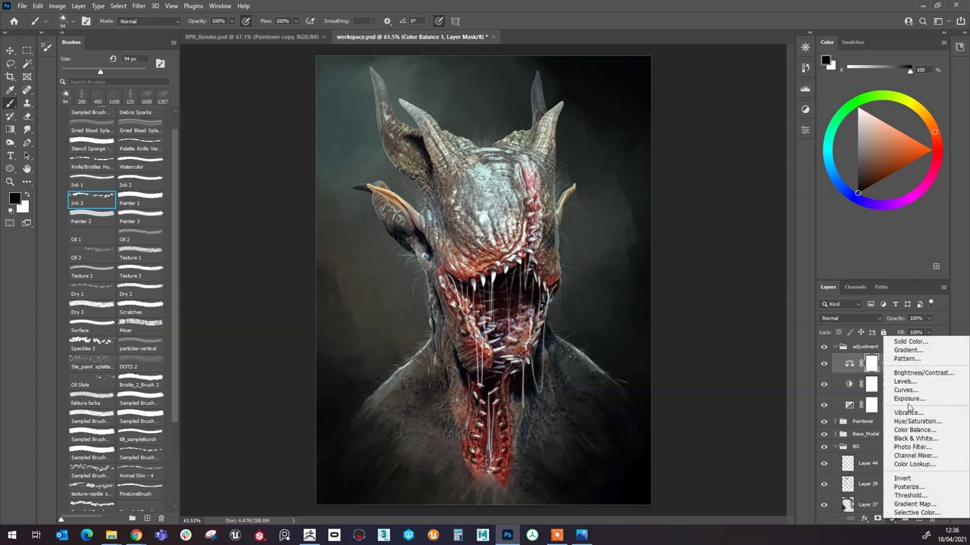
left_click(909, 382)
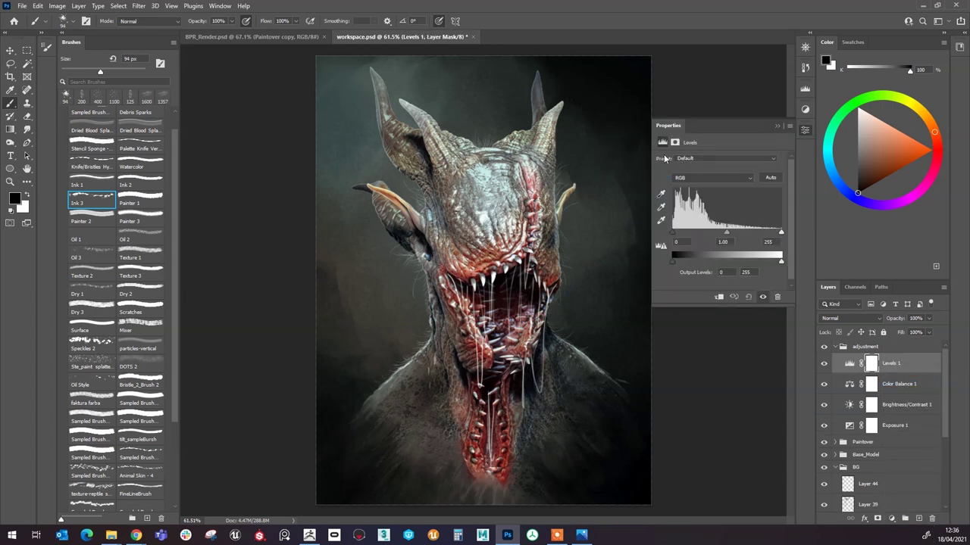
left_click_drag(674, 236, 675, 234)
left_click(775, 127)
Step: Add a Vibrance adjustment layer above Levels and raise the vibrance moderately after trying +100
left_click(892, 518)
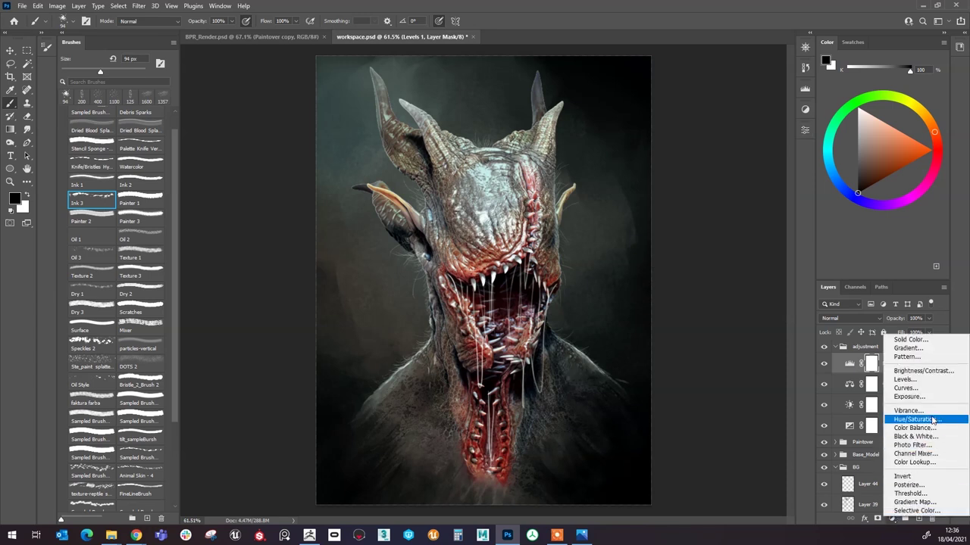
left_click(913, 418)
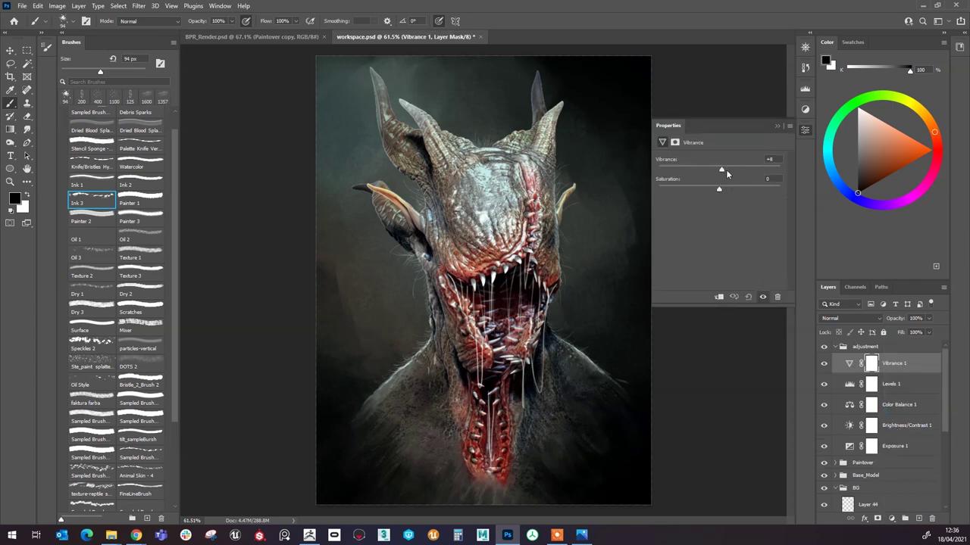
left_click_drag(731, 173, 775, 179)
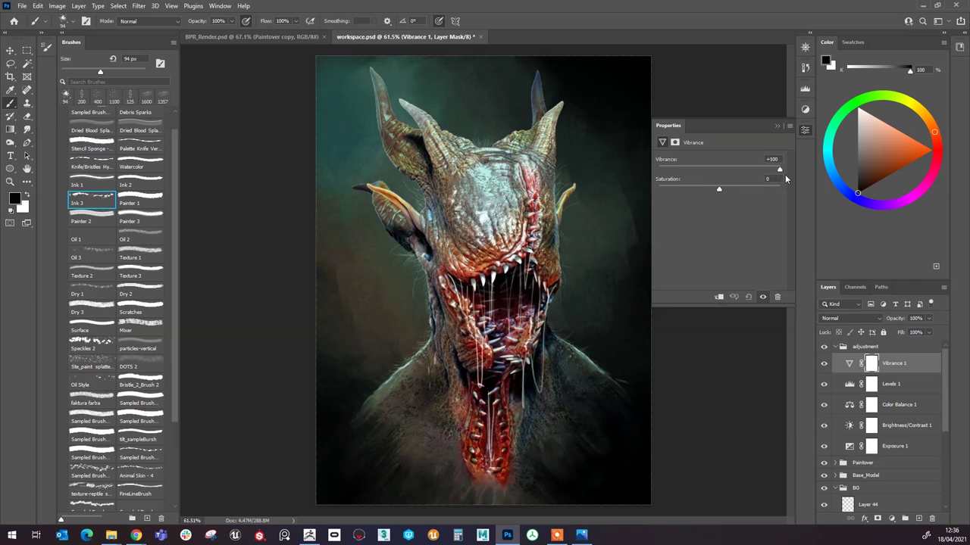
left_click_drag(785, 179, 730, 188)
left_click(776, 126)
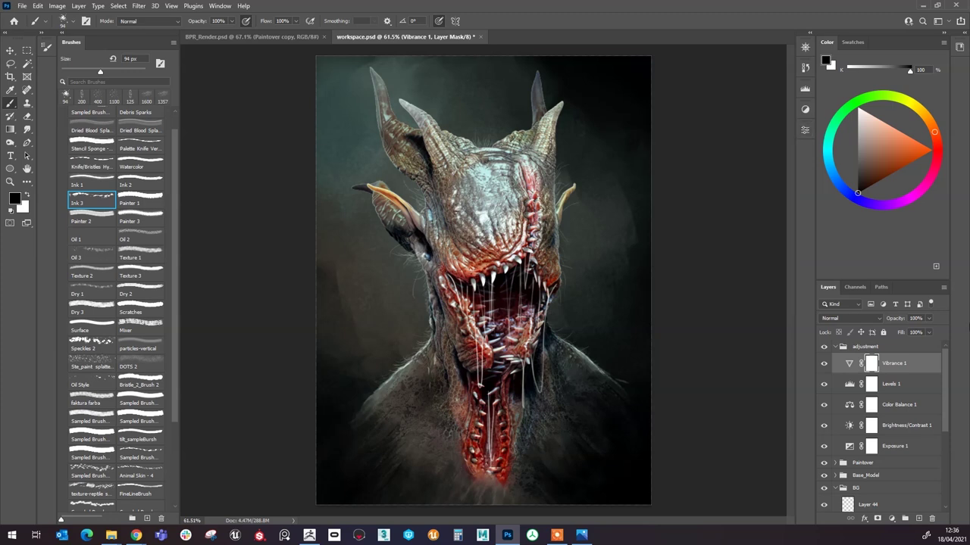
Step: Add a Hue/Saturation adjustment layer above Vibrance with saturation -7
left_click(890, 519)
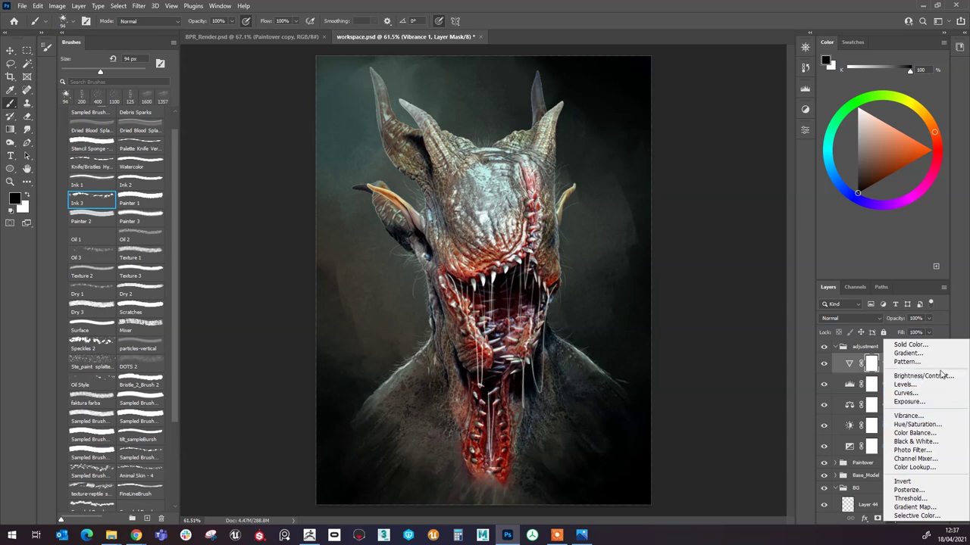
left_click(928, 424)
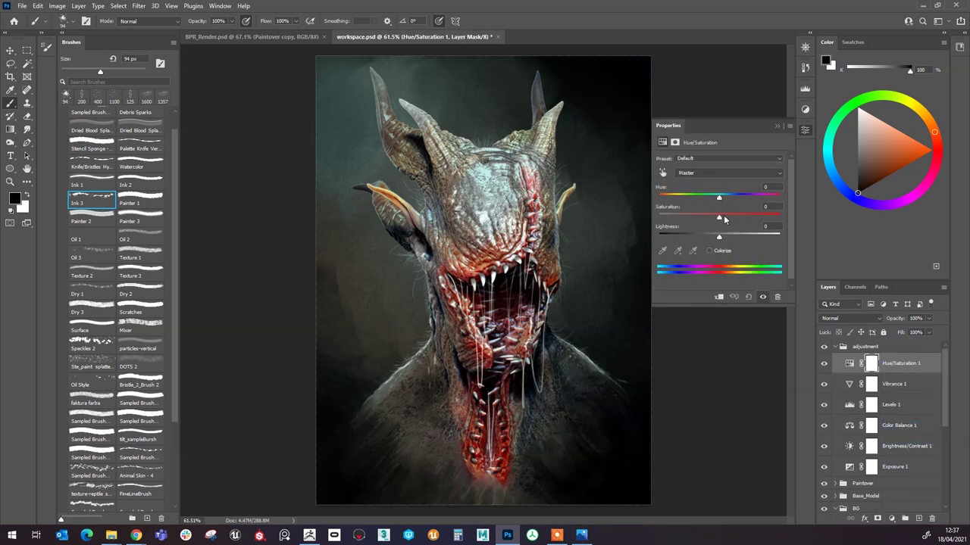
left_click_drag(720, 219, 715, 221)
left_click(778, 127)
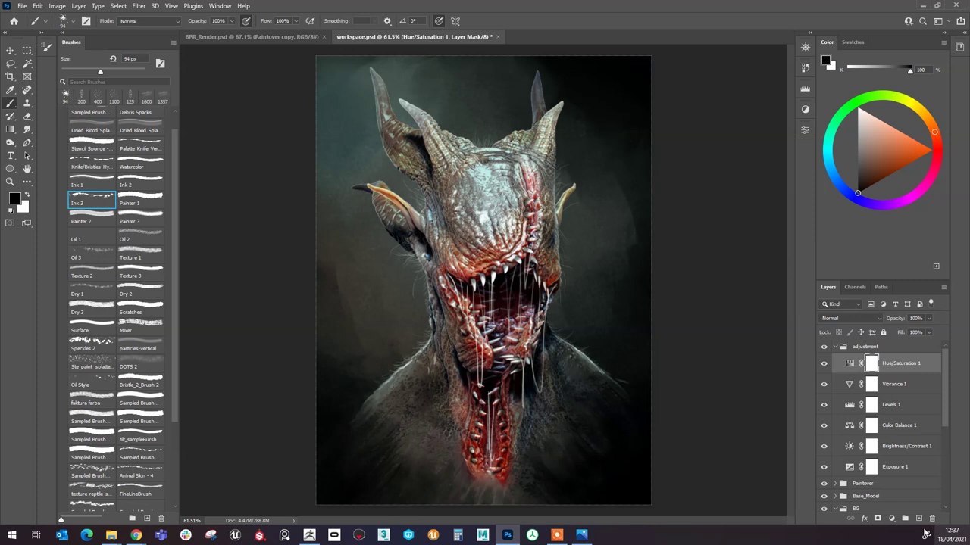
Step: Add a Color Lookup adjustment layer above Hue/Saturation and load the 2Strip.look 3DLUT file
left_click(891, 518)
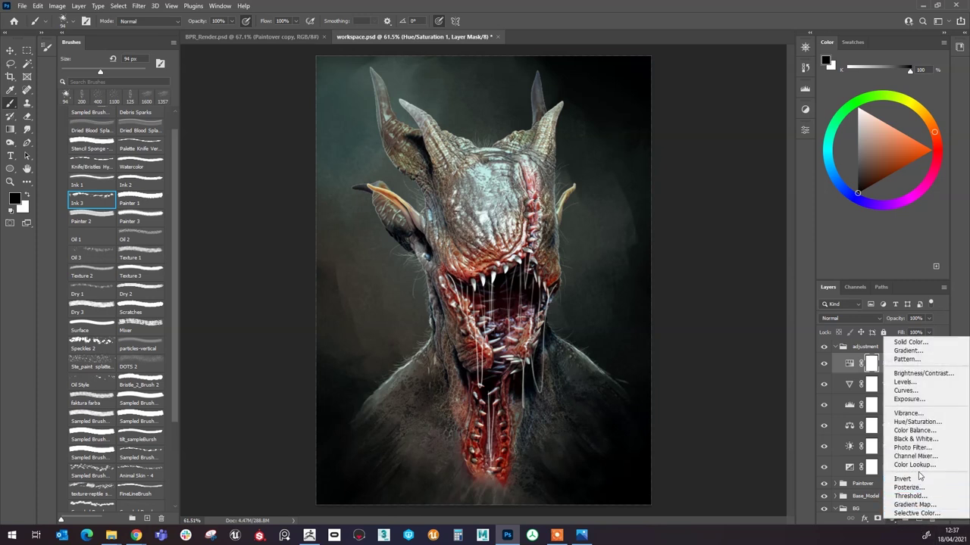
left_click(914, 464)
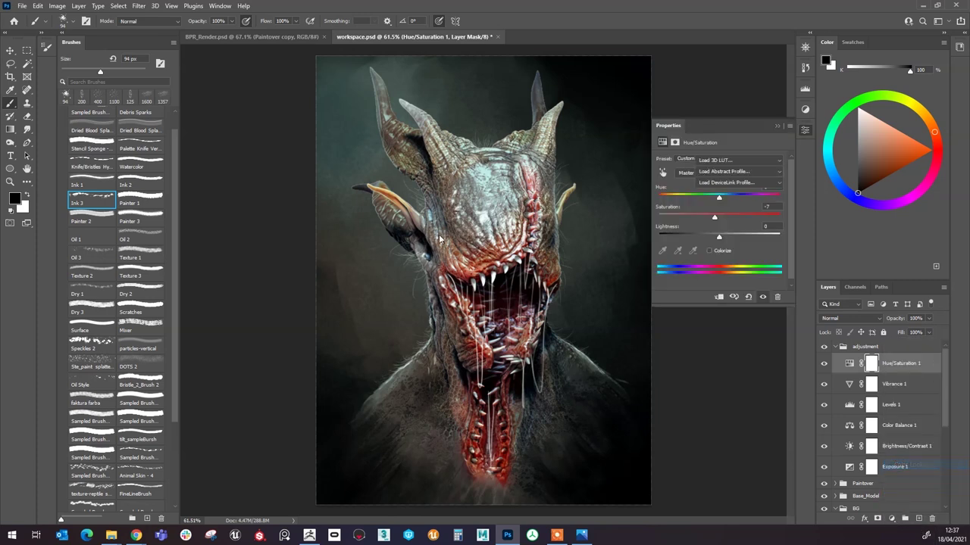
left_click(705, 159)
left_click(731, 190)
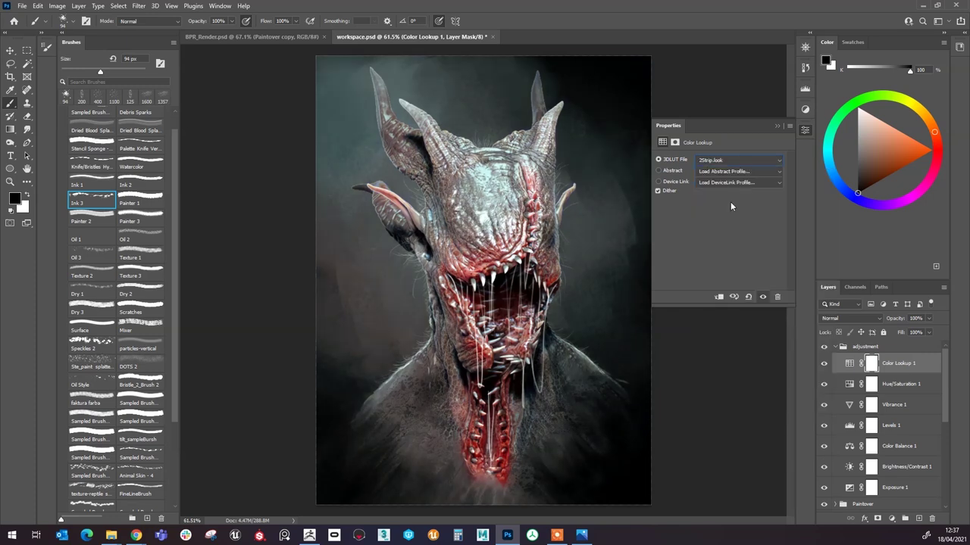
Step: Preview the 3DLUT presets on the Color Lookup layer one after another and settle on TensionGreen.3DL
key("Down")
key("Down")
key("Down")
key("Down")
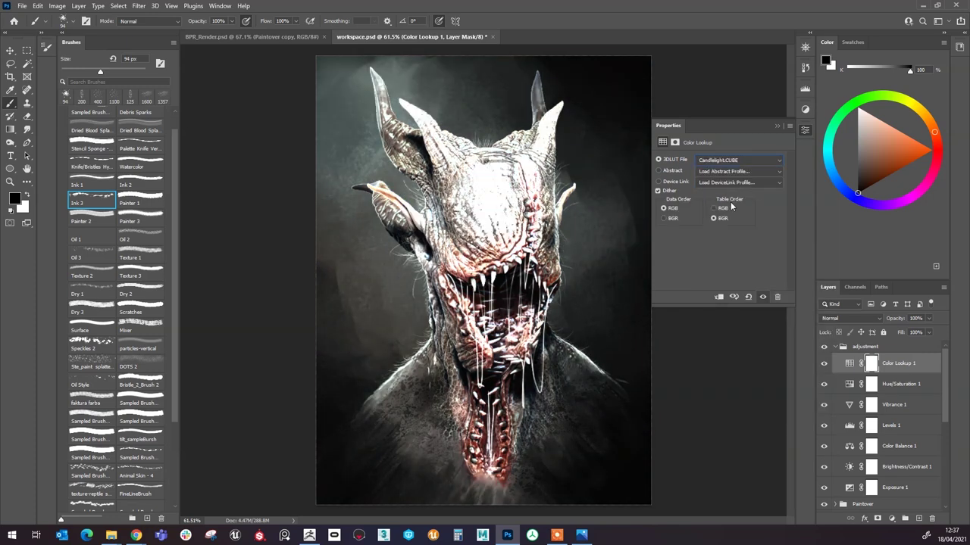
key("Down")
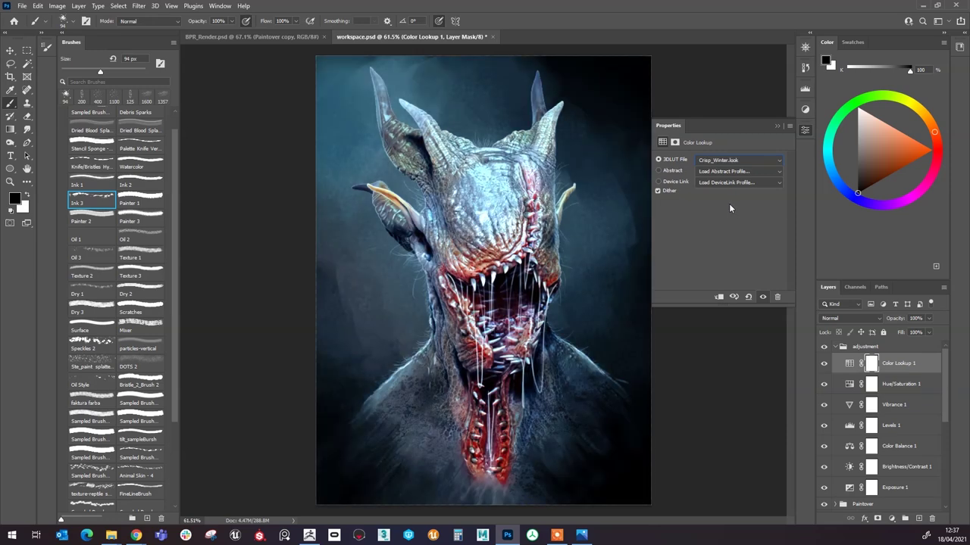
key("Down")
key("Down")
key("Down")
key("Down")
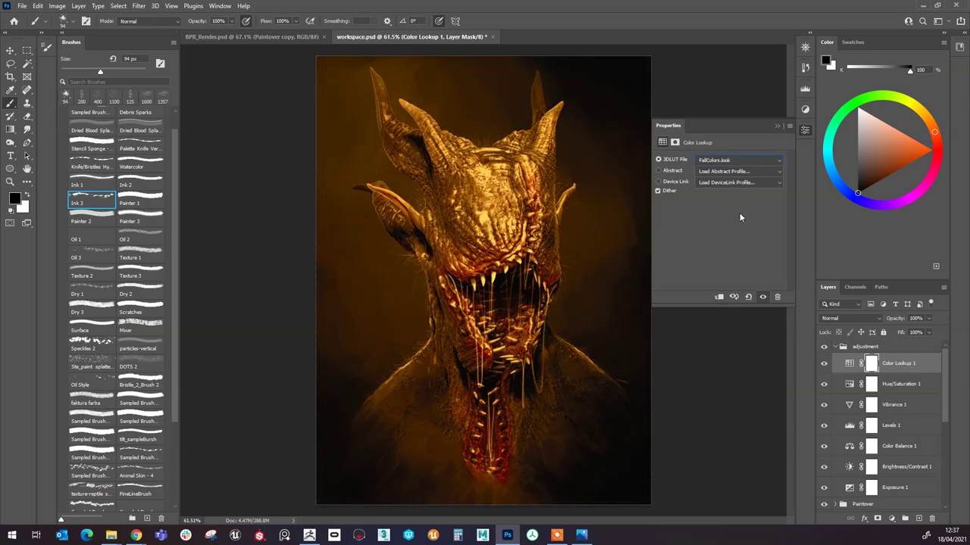
key("Up")
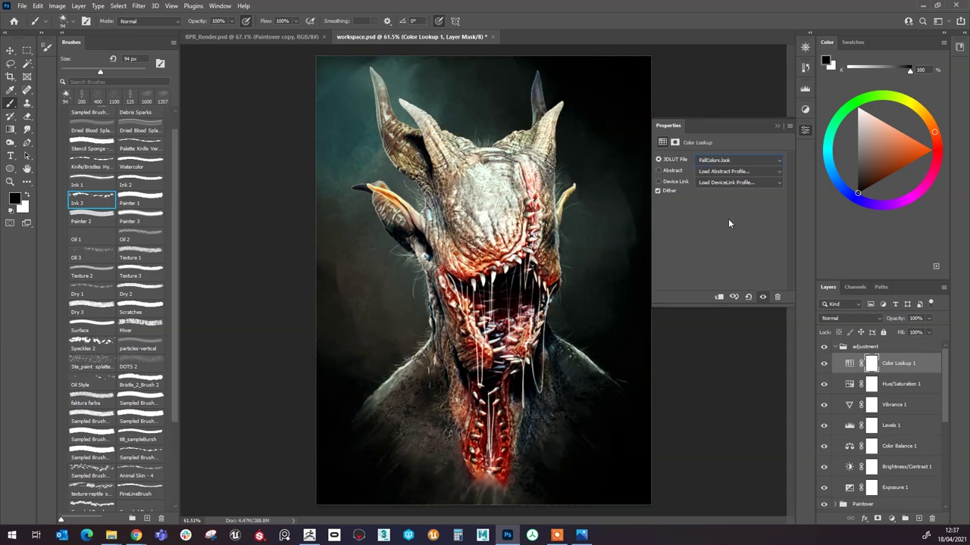
key("Down")
key("Down")
key("Down")
key("Down")
key("Down")
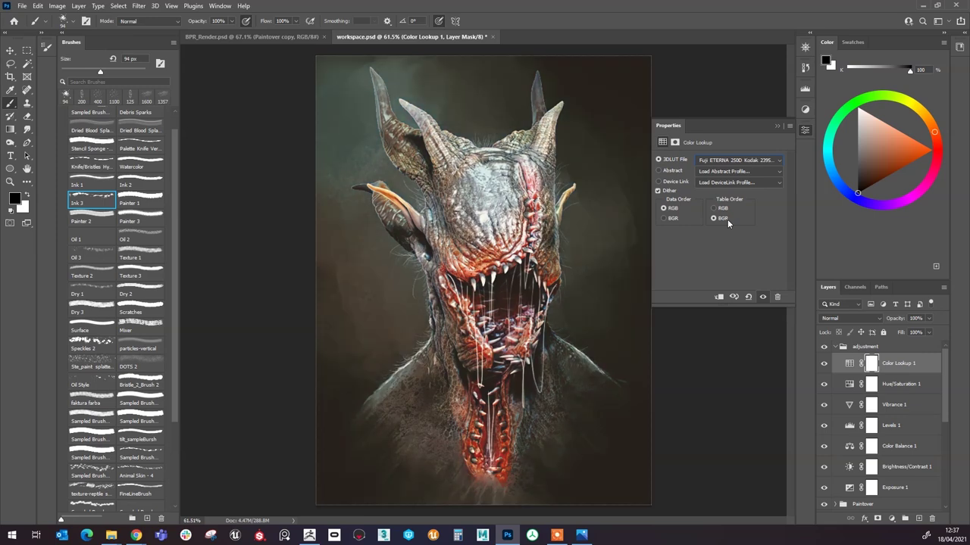
key("Down")
key("Down")
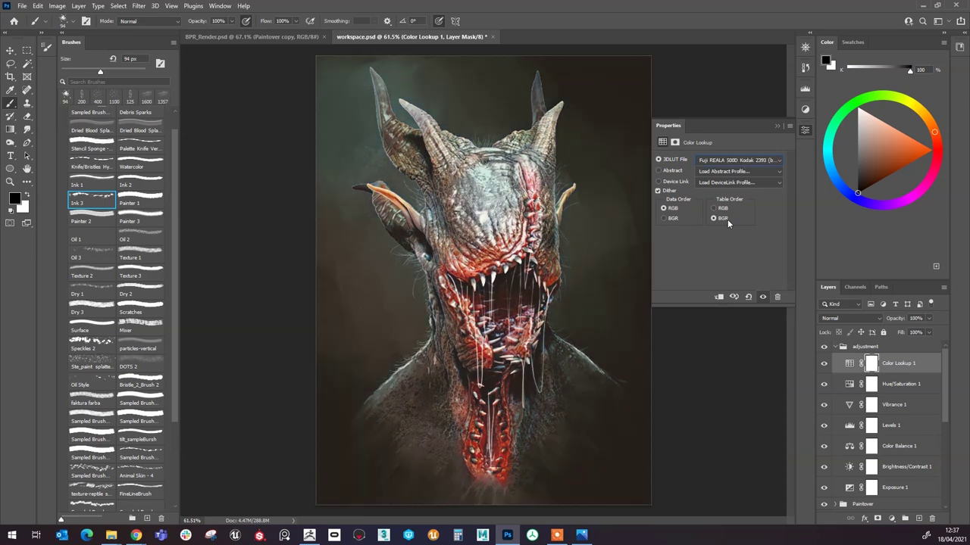
key("Down")
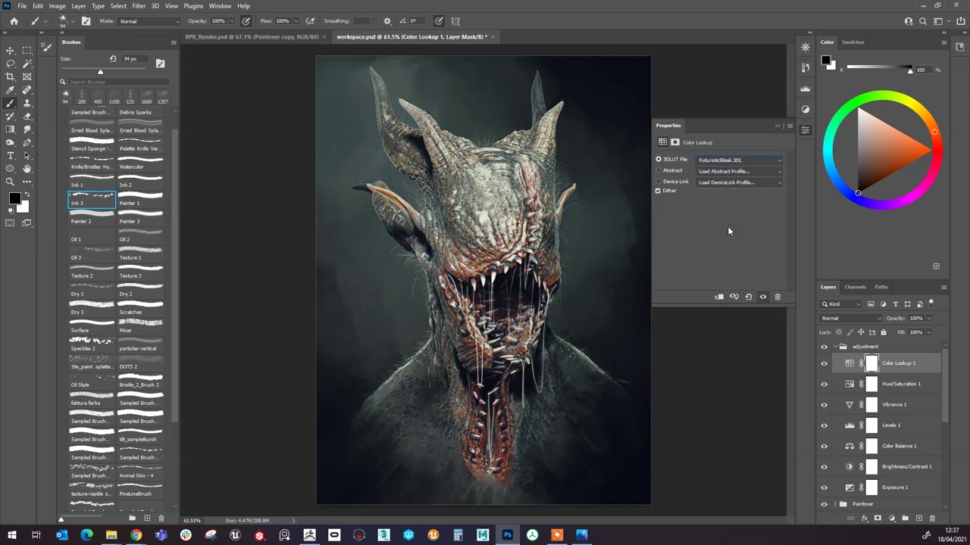
key("Down")
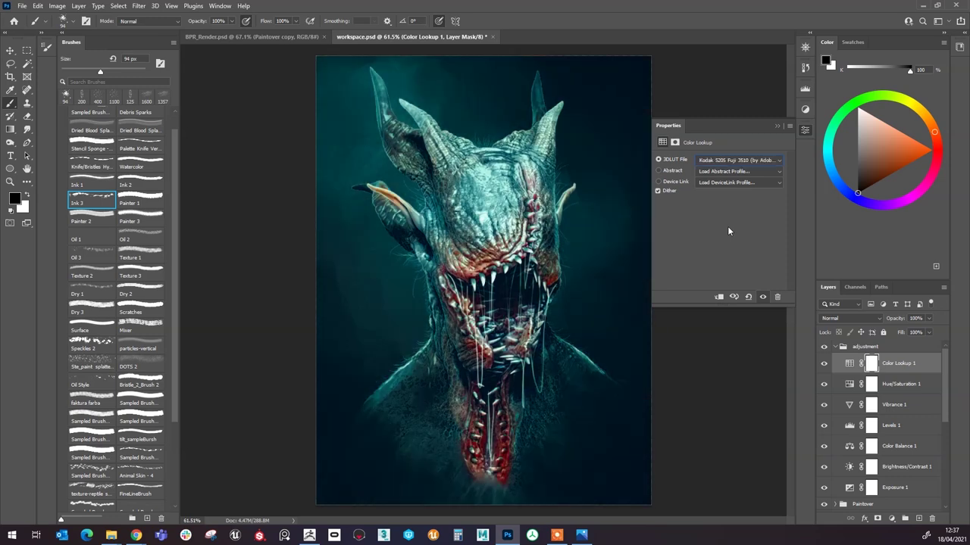
key("Down")
key("Down")
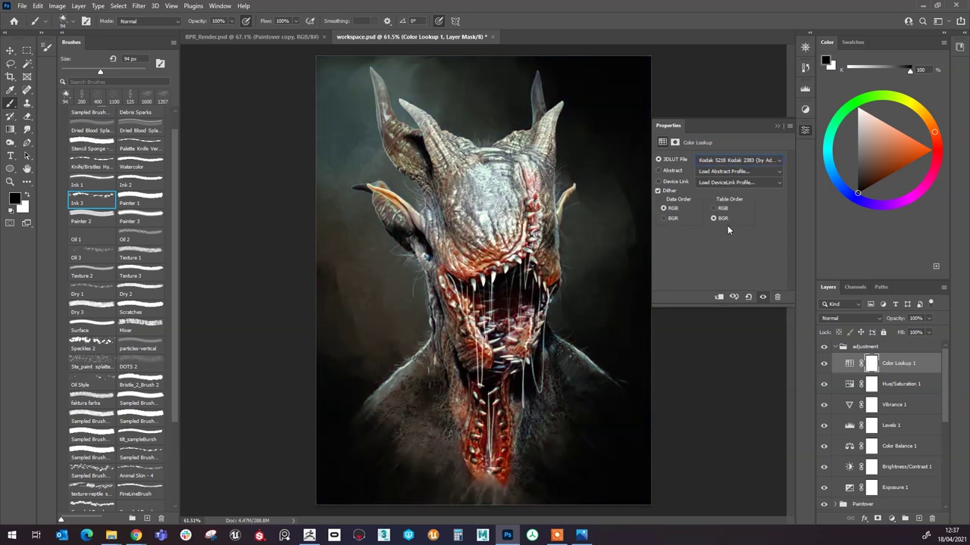
key("Down")
key("Down")
key("Down")
key("Down")
key("Down")
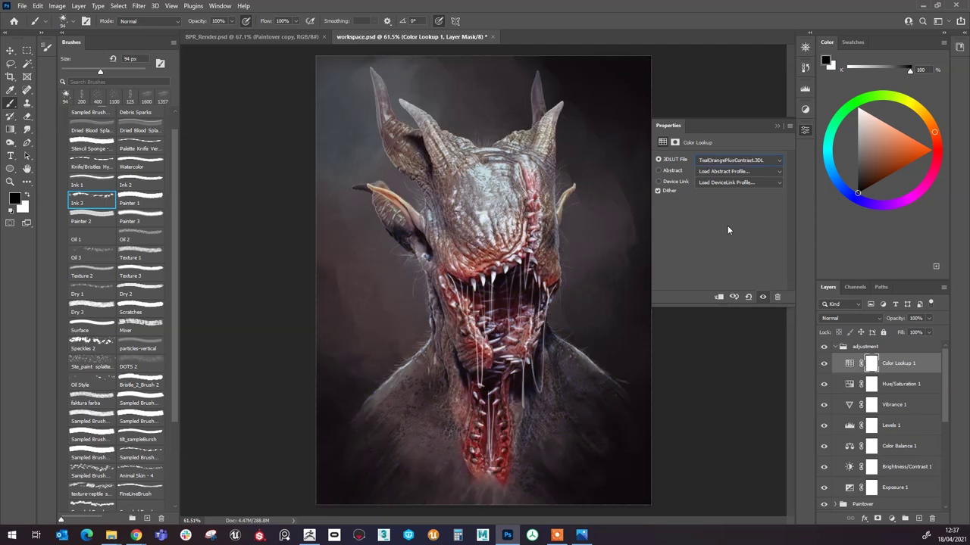
key("Down")
key("Down")
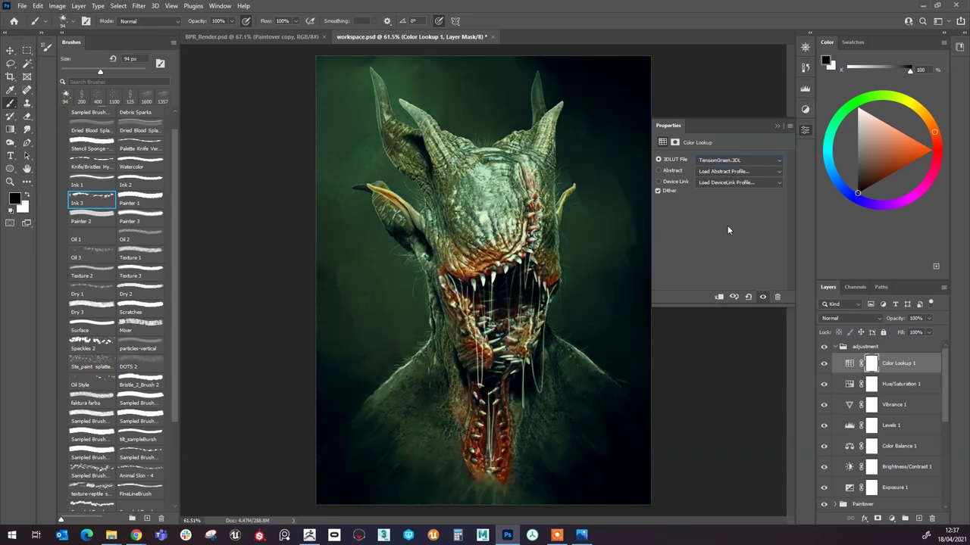
left_click(775, 127)
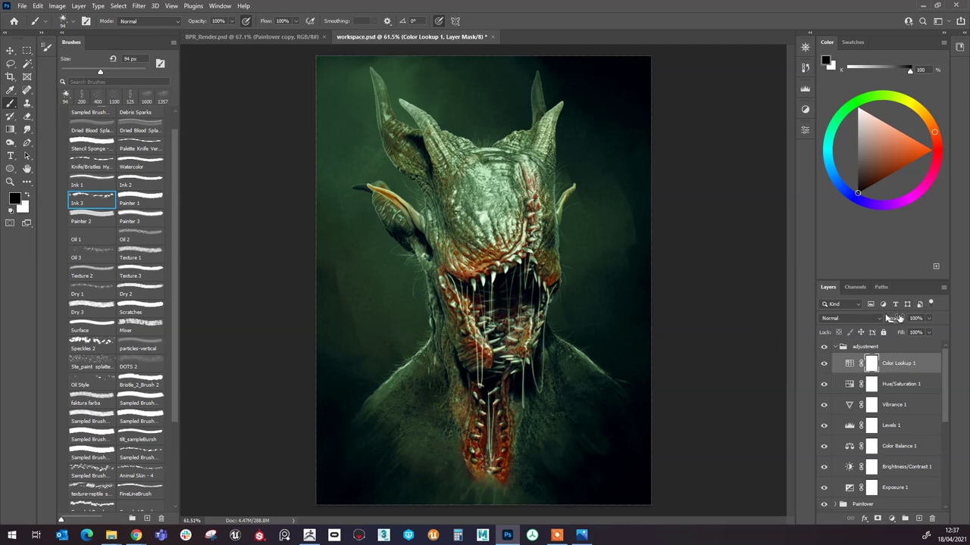
Step: Set the Color Lookup layer to Color blend mode with 29% opacity and reduce its fill
left_click(875, 319)
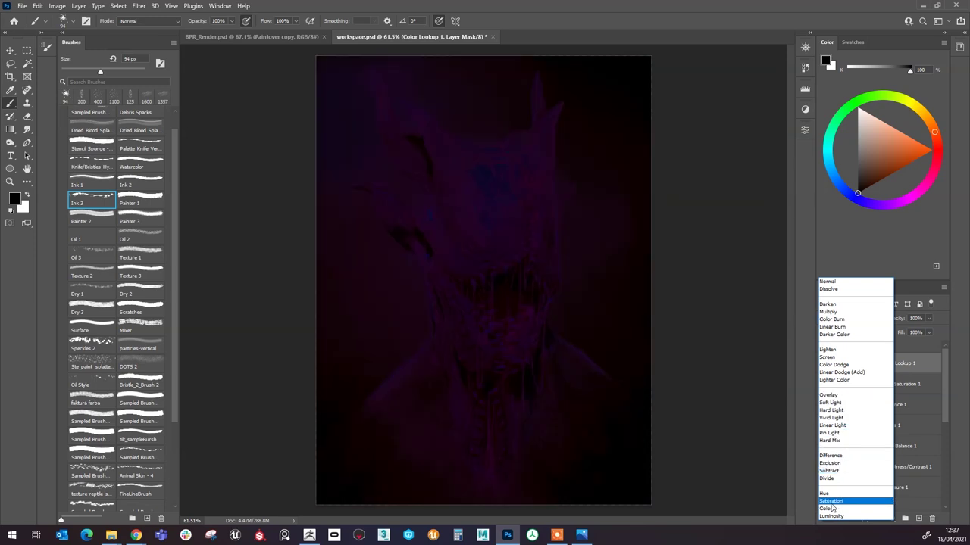
left_click(830, 510)
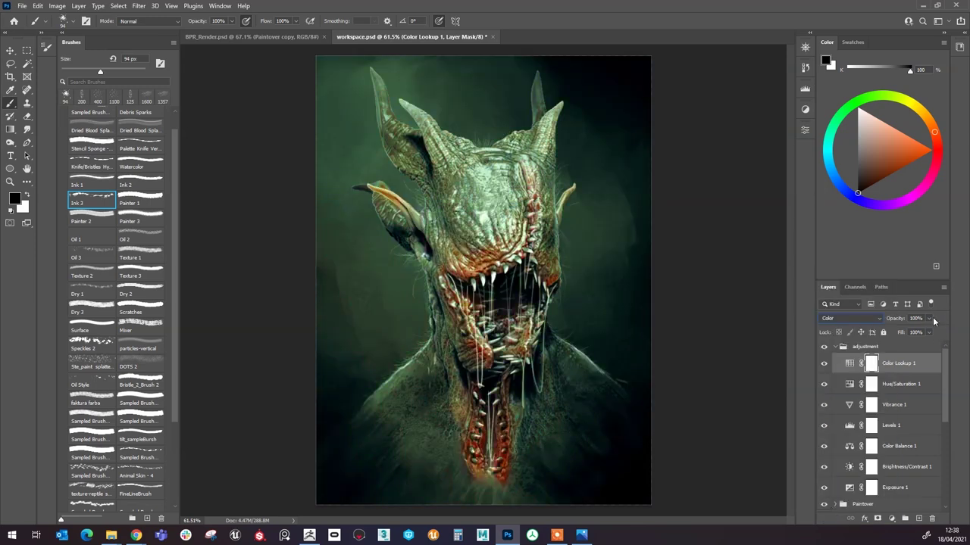
left_click_drag(900, 332, 897, 334)
left_click(944, 318)
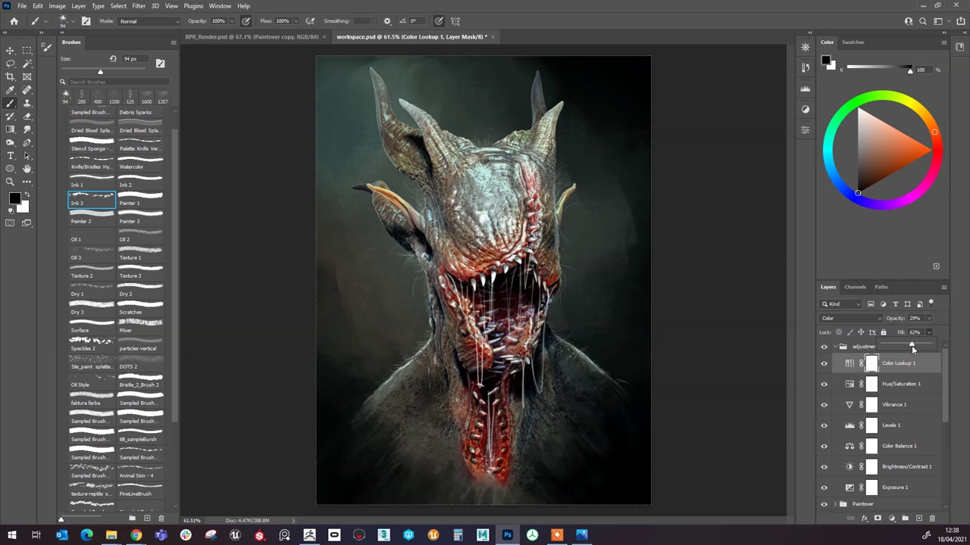
left_click_drag(912, 345, 915, 346)
left_click(941, 468)
Step: Create a new layer above Color Lookup and fill it with neutral gray at 54% brightness using the Paint Bucket
left_click(919, 519)
left_click(10, 129)
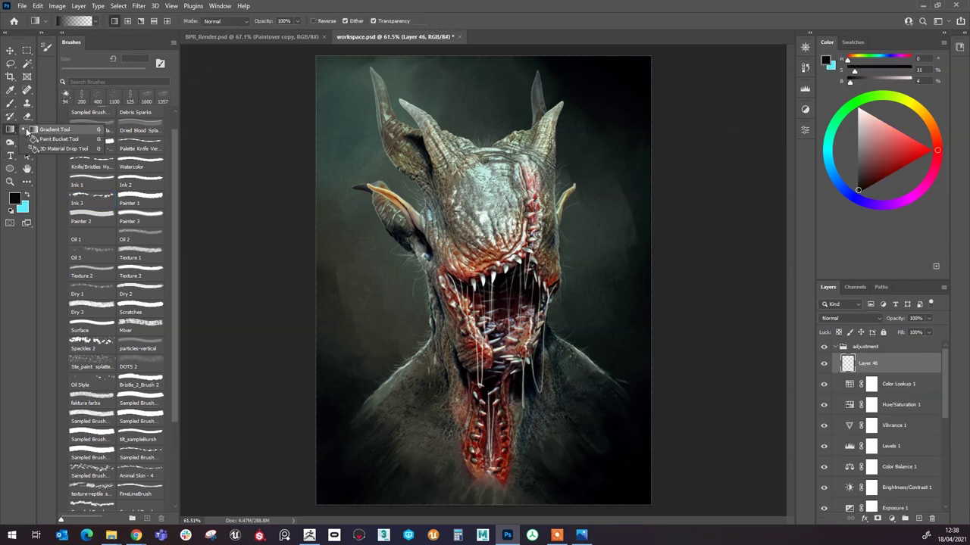
left_click(59, 140)
left_click(857, 147)
left_click(487, 200)
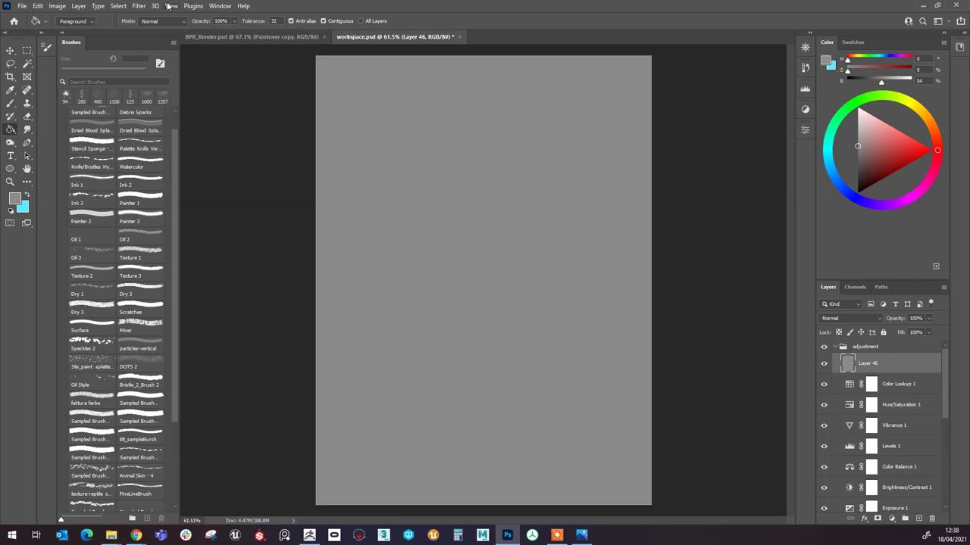
Step: Apply the Add Noise filter to the gray layer to produce monochrome grain
left_click(139, 6)
mouse_move(236, 166)
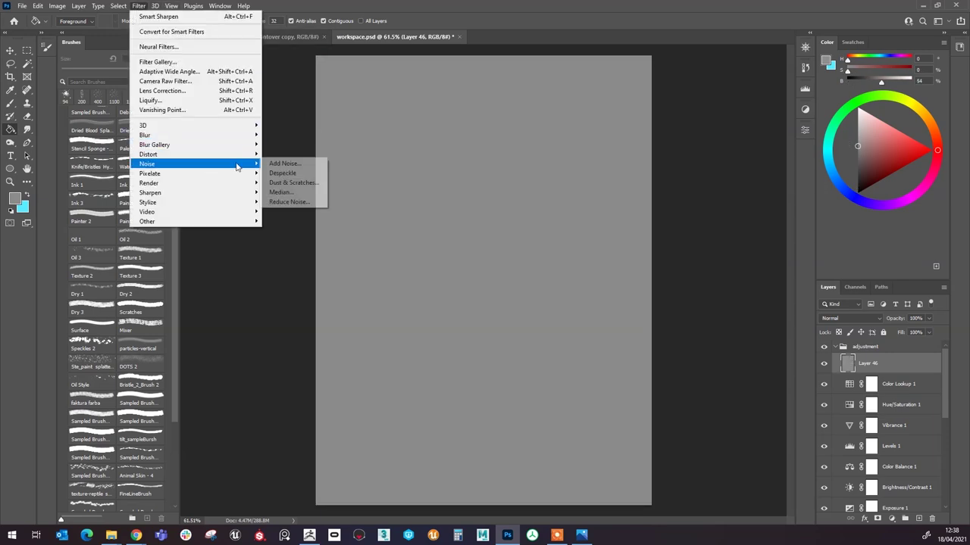
left_click(284, 164)
left_click(533, 109)
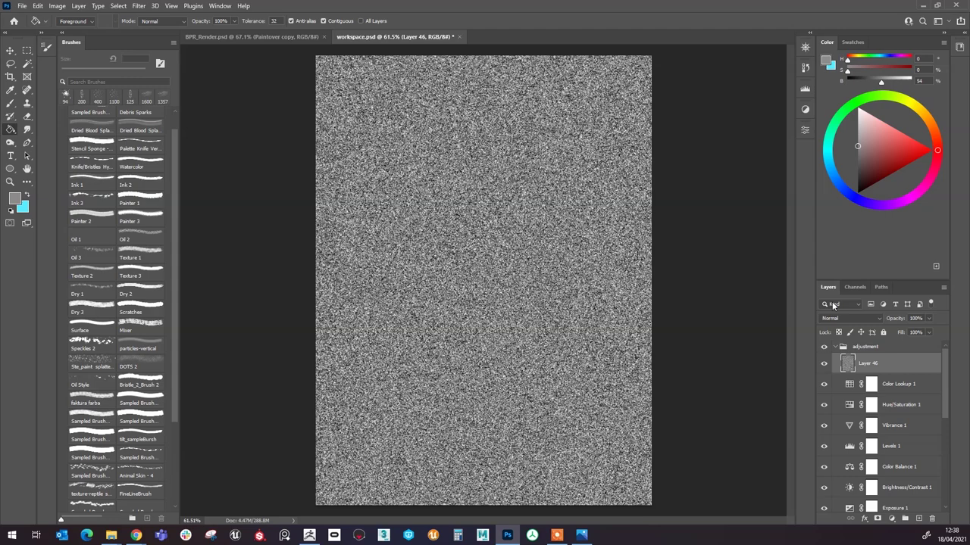
Step: Blend the noise layer in Soft Light mode with 24% opacity and 27% fill
left_click(830, 318)
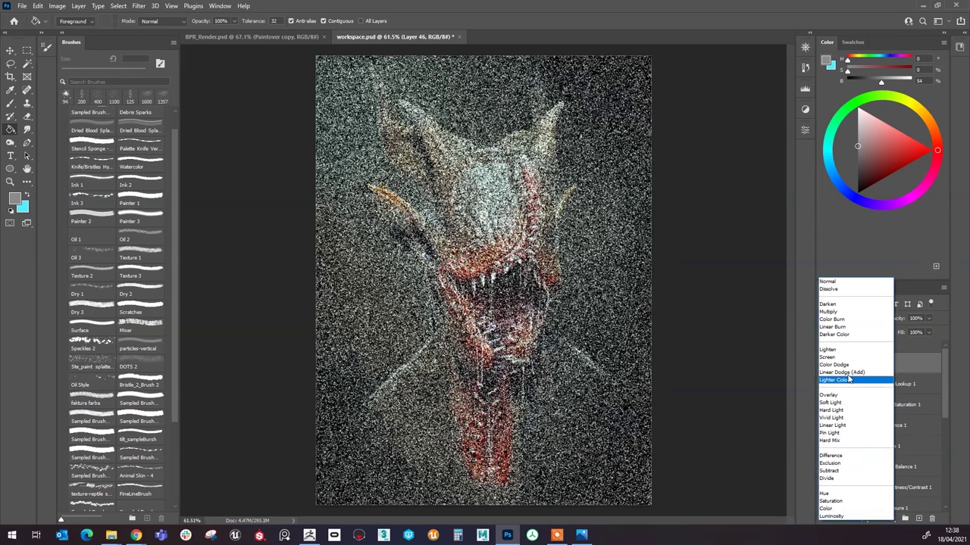
left_click(833, 403)
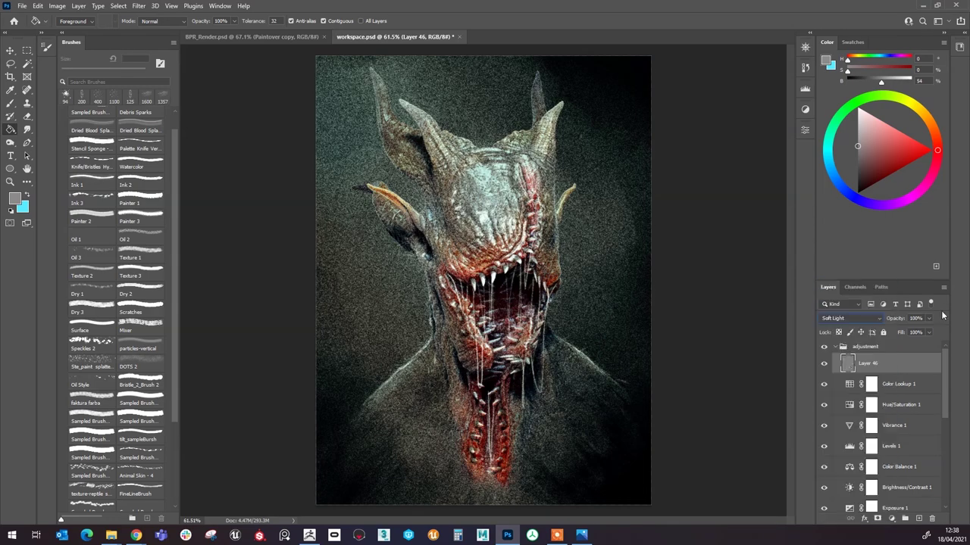
left_click_drag(897, 327, 890, 327)
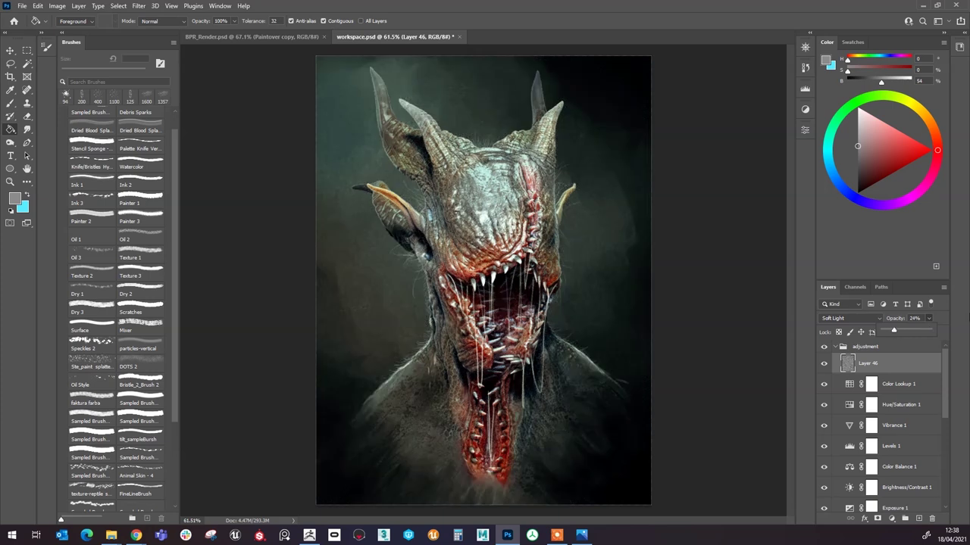
left_click(928, 332)
left_click_drag(931, 347, 896, 347)
Step: Compare the creature up close with the noise layer hidden and shown to judge the film grain
scroll(326, 284, "up", 10)
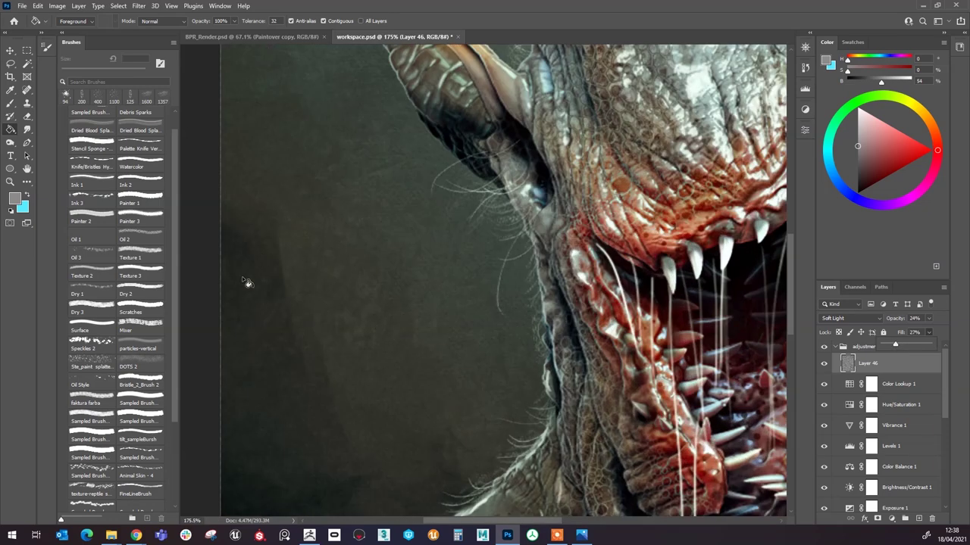
left_click(824, 365)
left_click(825, 365)
left_click(825, 365)
left_click(826, 366)
scroll(576, 310, "down", 6)
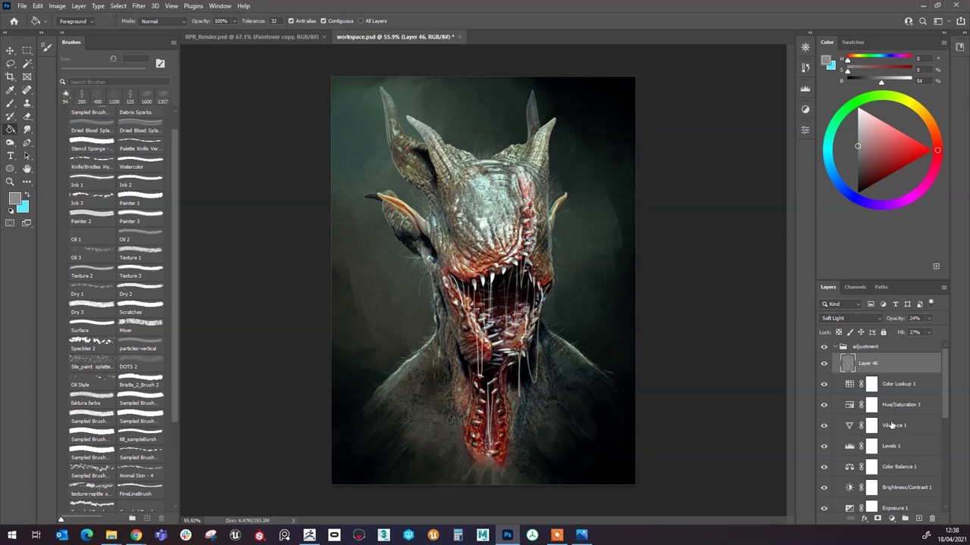
Step: Collapse the adjustment group and duplicate the Paintover, Base_Model and BG groups together
left_click(833, 347)
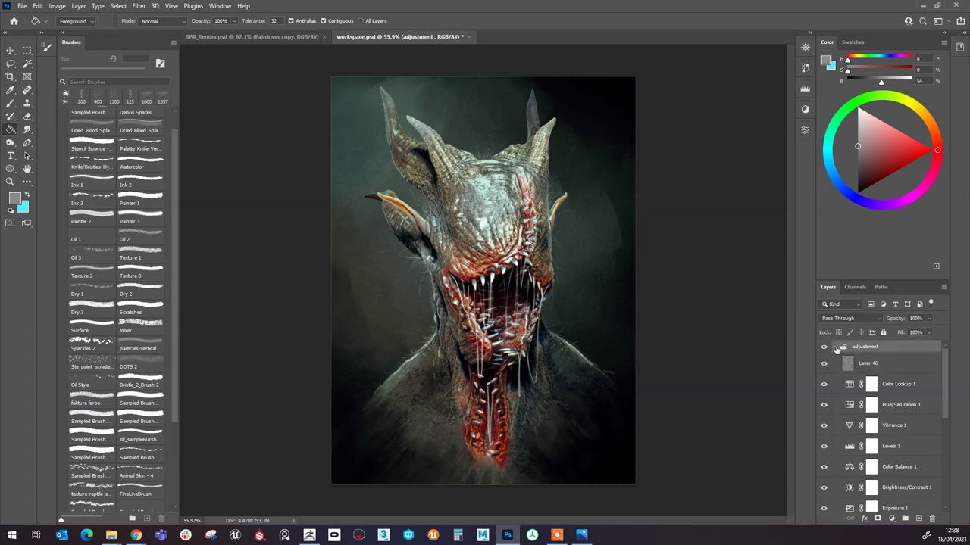
left_click(835, 347)
left_click(876, 362)
left_click(835, 385)
left_click(888, 377, "shift")
left_click_drag(919, 384, 919, 517)
Step: Merge the Paintover, Base_Model and BG group copies into a single layer
left_click(889, 362)
left_click(898, 386, "shift")
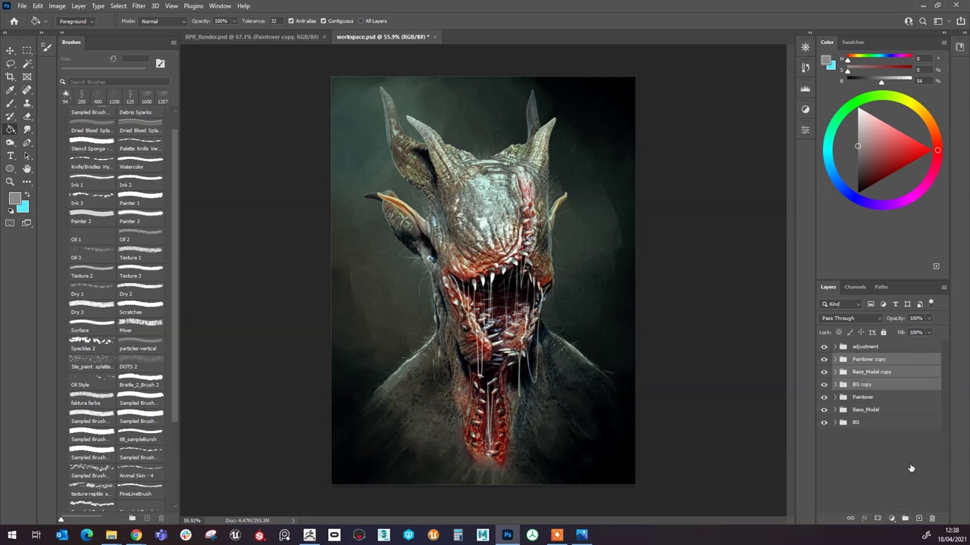
right_click(871, 372)
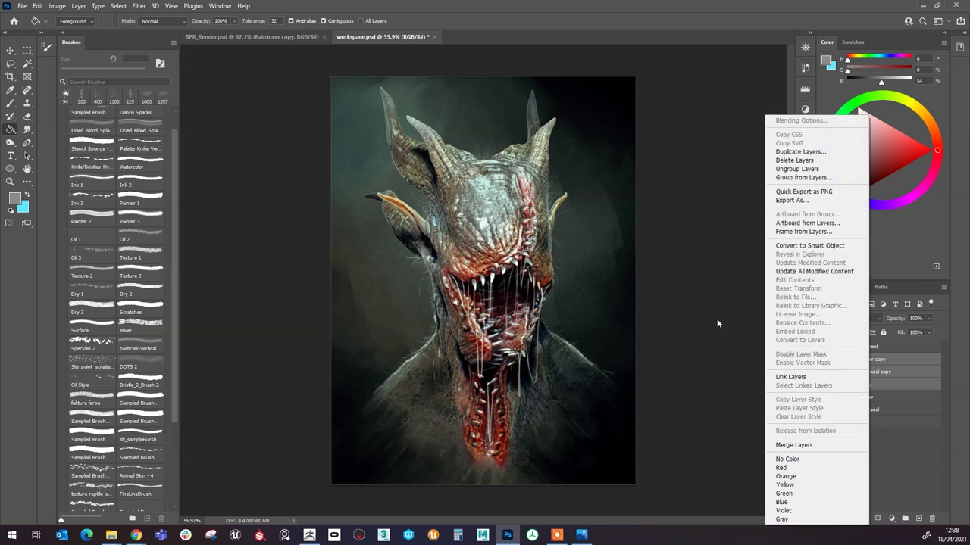
left_click(825, 446)
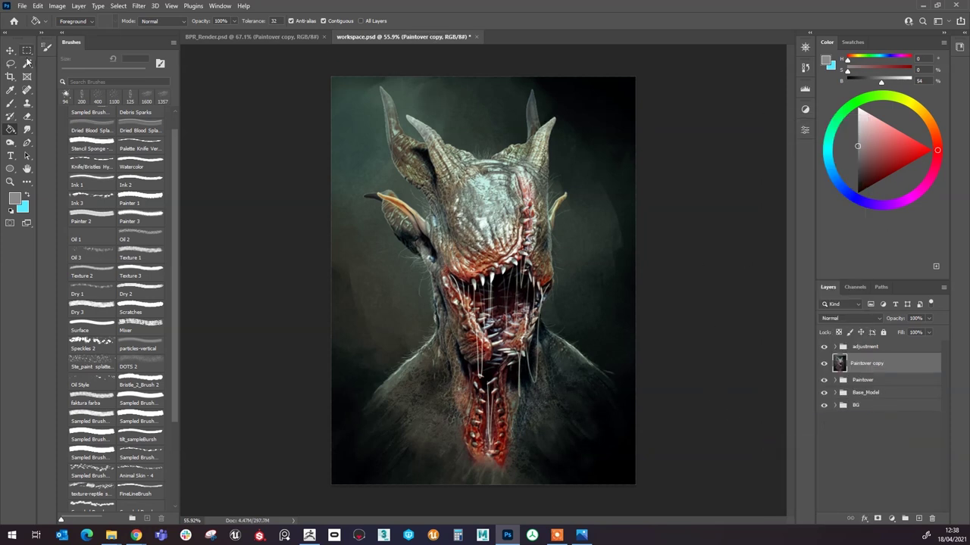
Step: Crop the document to its canvas bounds and apply Smart Sharpen to the merged layer with 121% amount, 0.8 px radius and 3% noise reduction
left_click(11, 76)
key("Return")
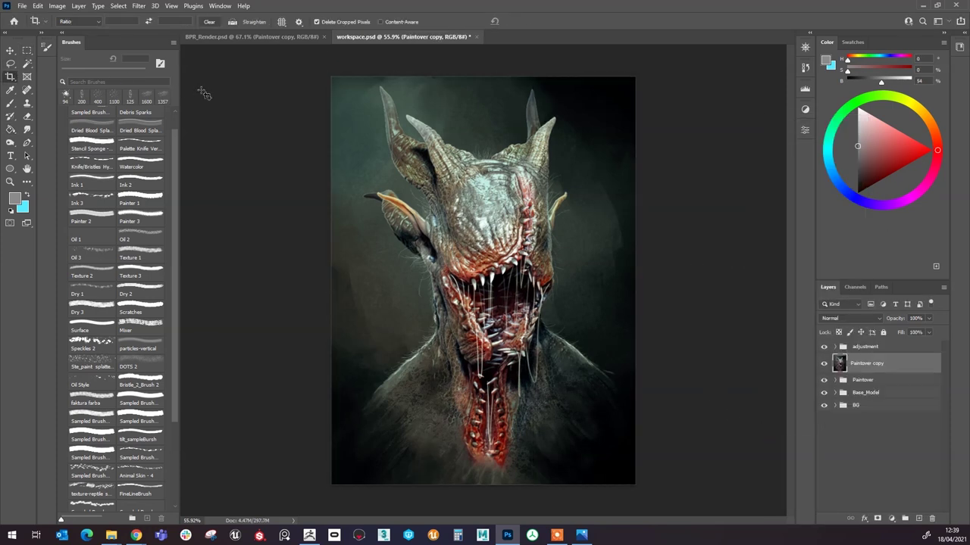
left_click(141, 6)
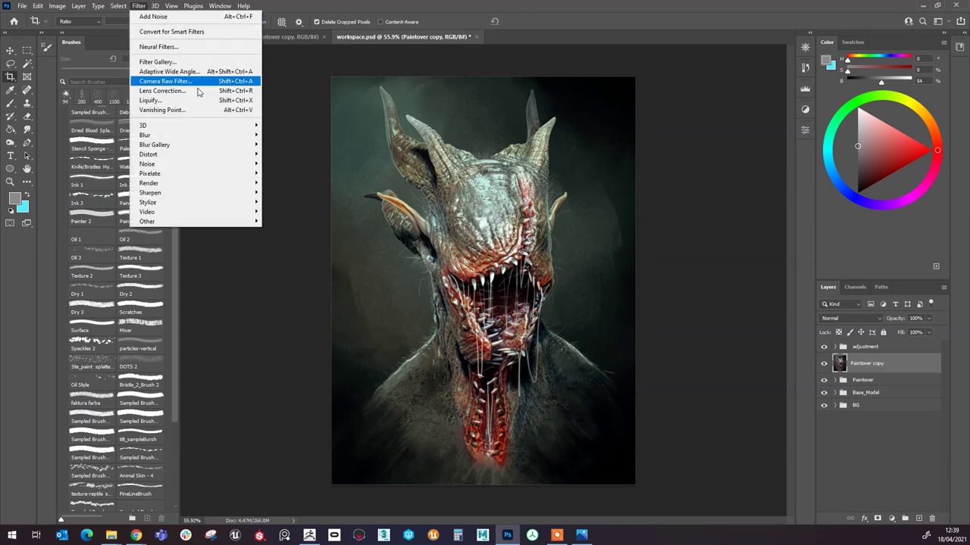
mouse_move(220, 193)
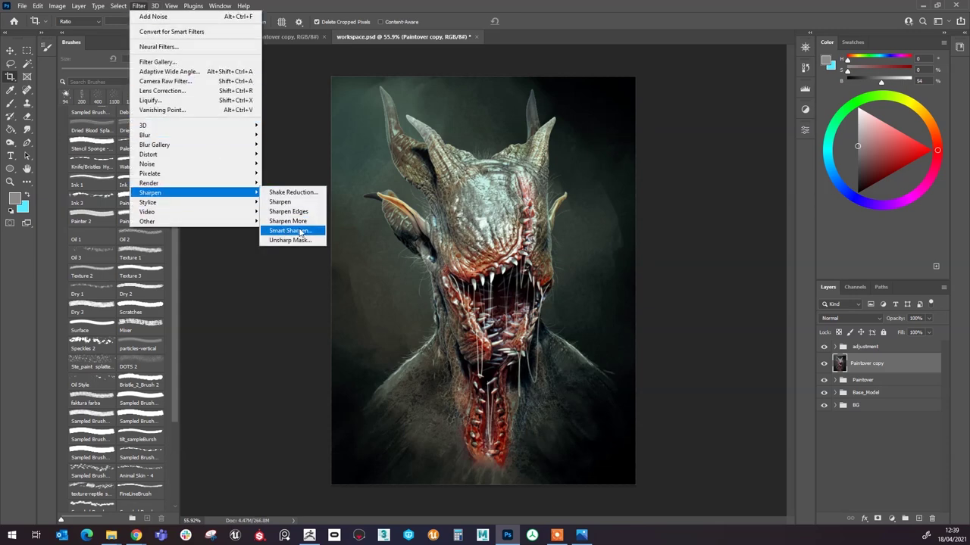
left_click(290, 230)
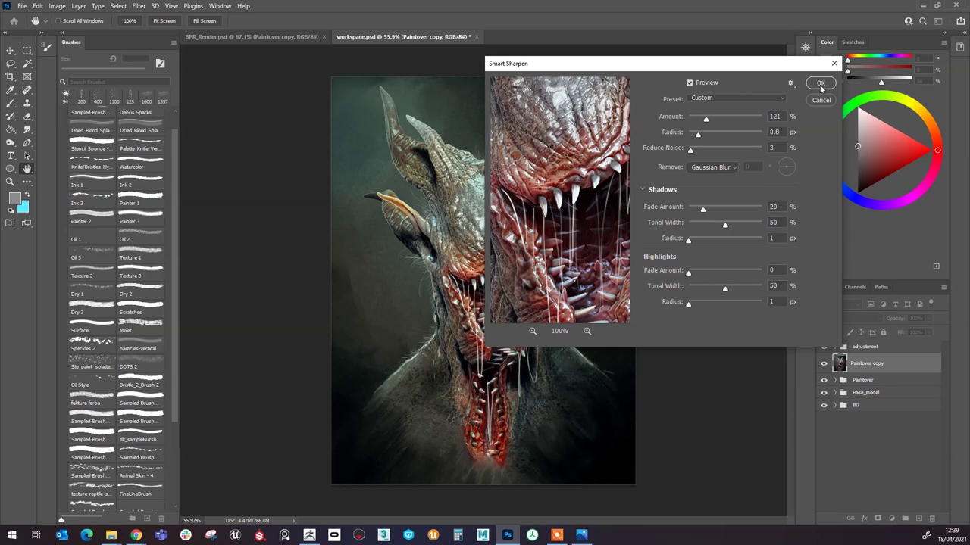
left_click(820, 84)
key("c")
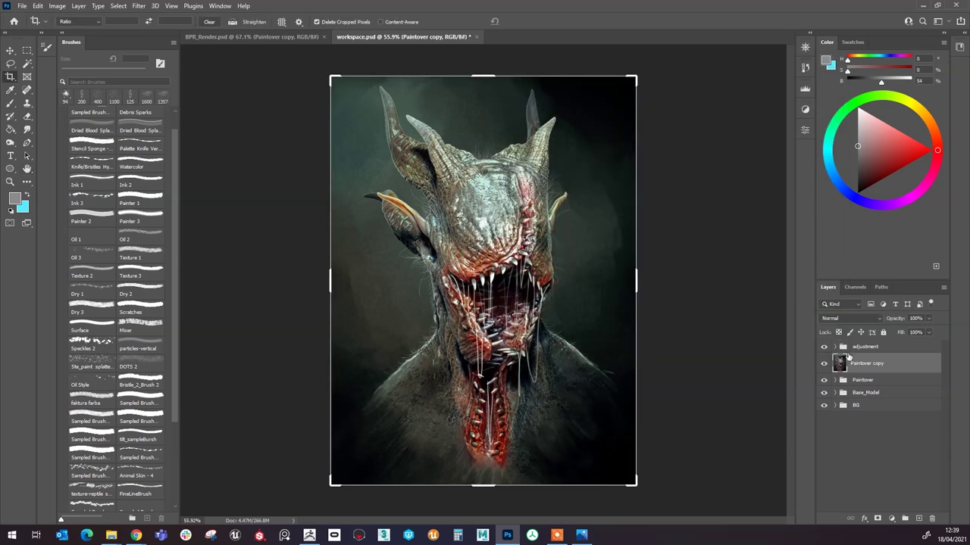
scroll(659, 307, "down", 3)
scroll(623, 291, "up", 4)
key("m")
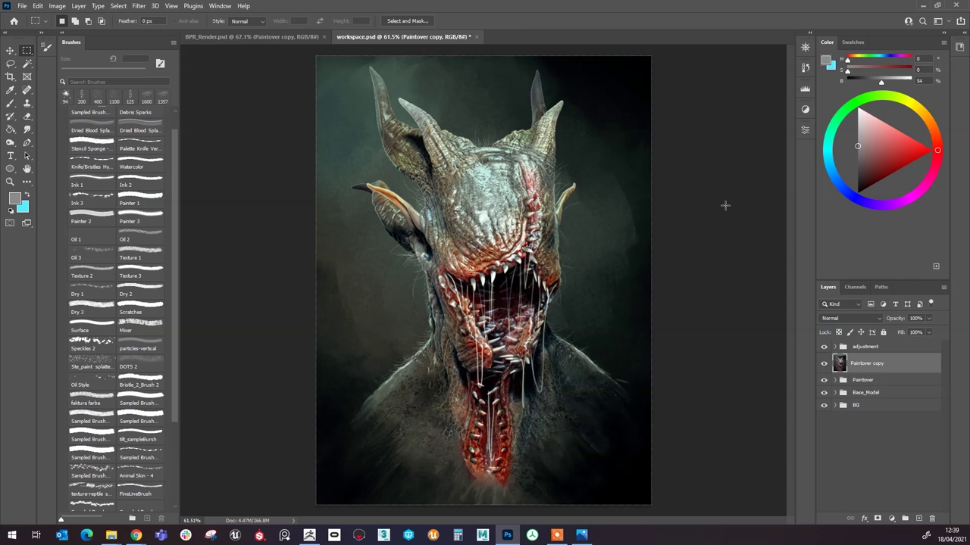
mouse_move(174, 220)
left_mouse_down()
mouse_move(168, 310)
mouse_move(185, 191)
left_mouse_up()
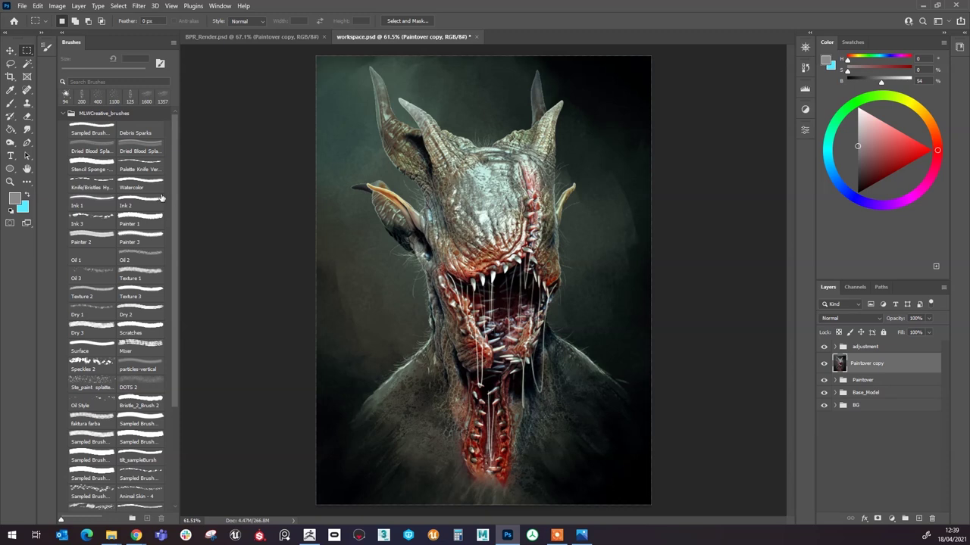
mouse_move(176, 188)
left_mouse_down()
mouse_move(176, 301)
mouse_move(177, 188)
left_mouse_up()
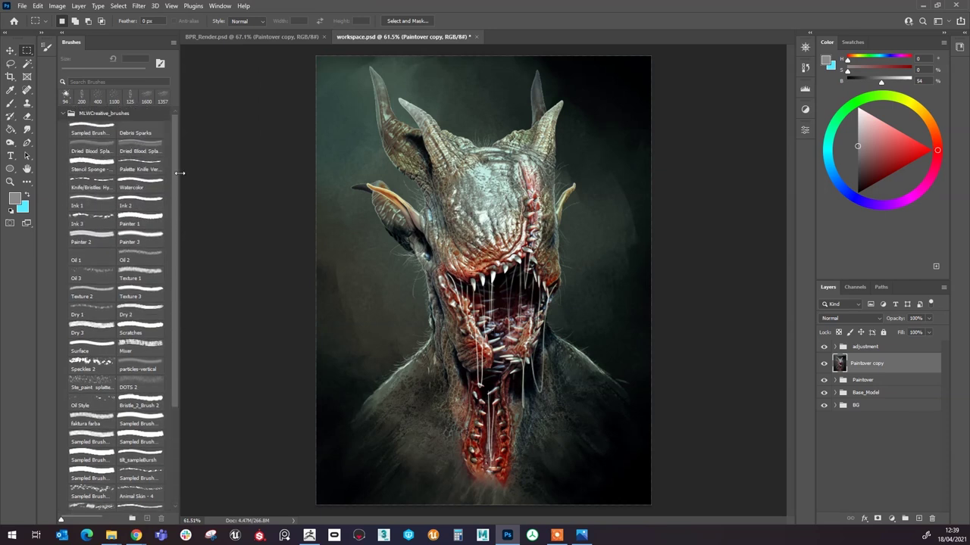